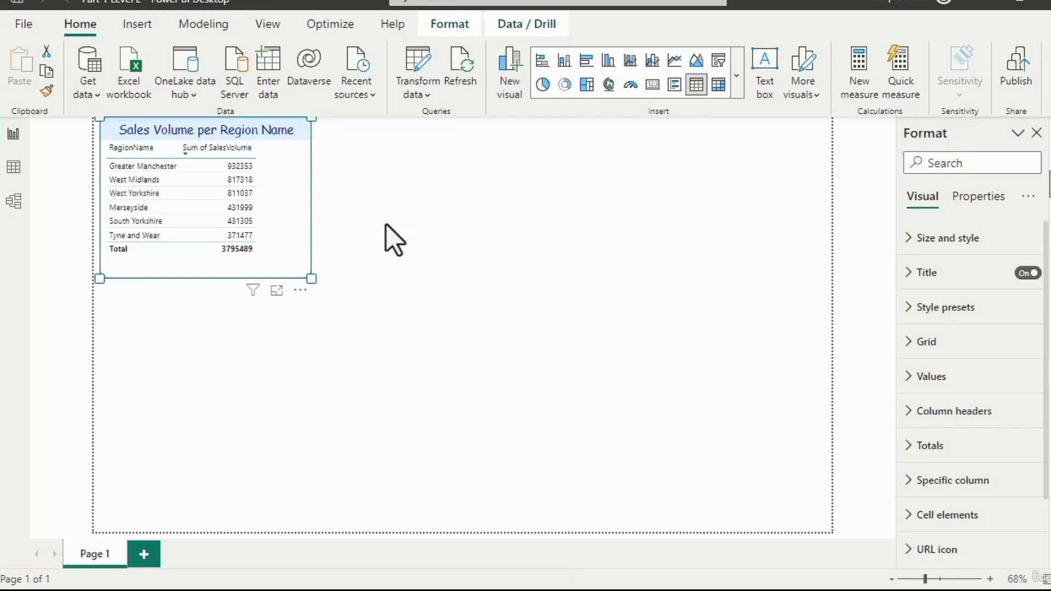
- Narrow the RegionName column of the sales volume table so that Greater Manchester wraps onto two lines
click(349, 252)
click(275, 246)
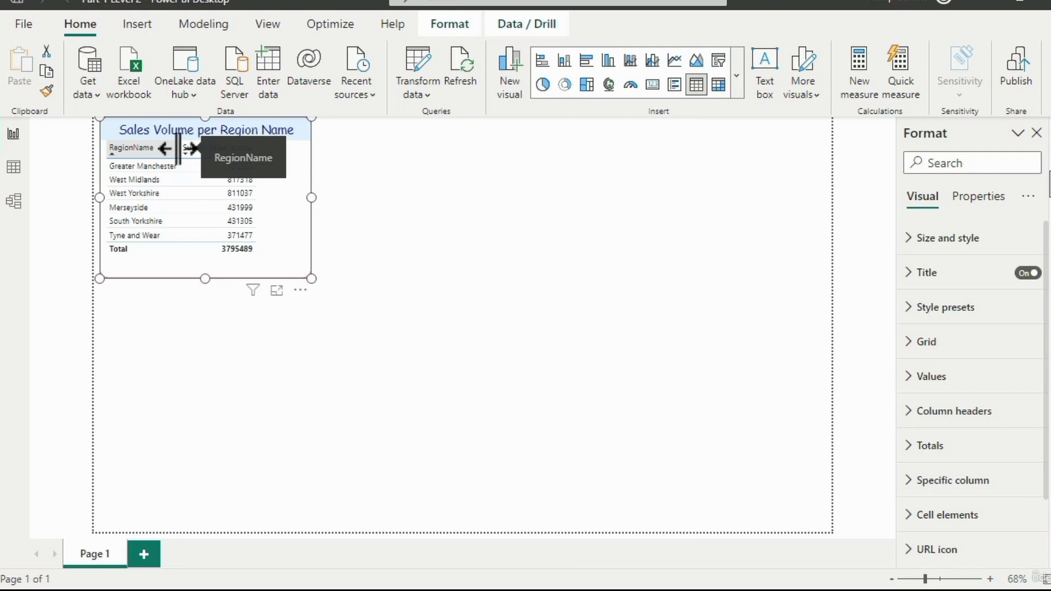
mouse_move(177, 148)
mouse_down()
mouse_move(238, 148)
mouse_move(164, 156)
mouse_up()
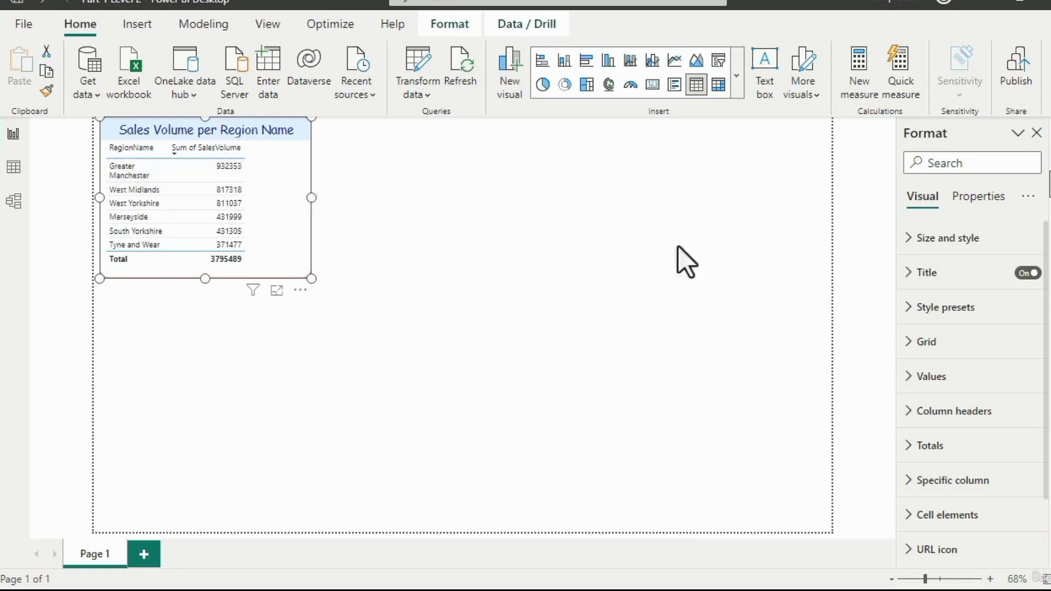
- Toggle text wrap off and on for the table's values to compare, leaving it turned on
click(927, 377)
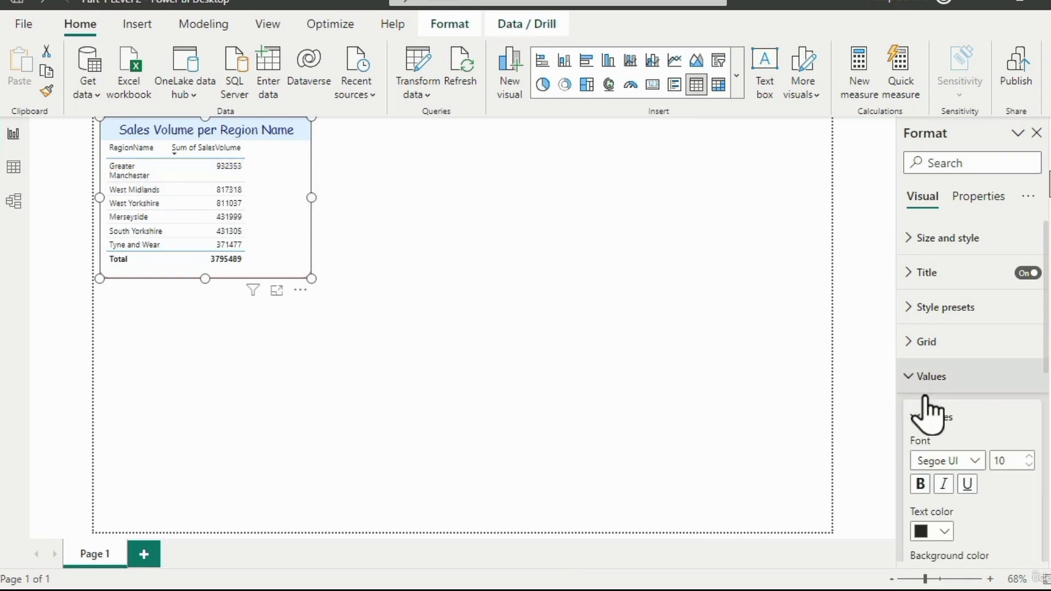
scroll(962, 410, down, 5)
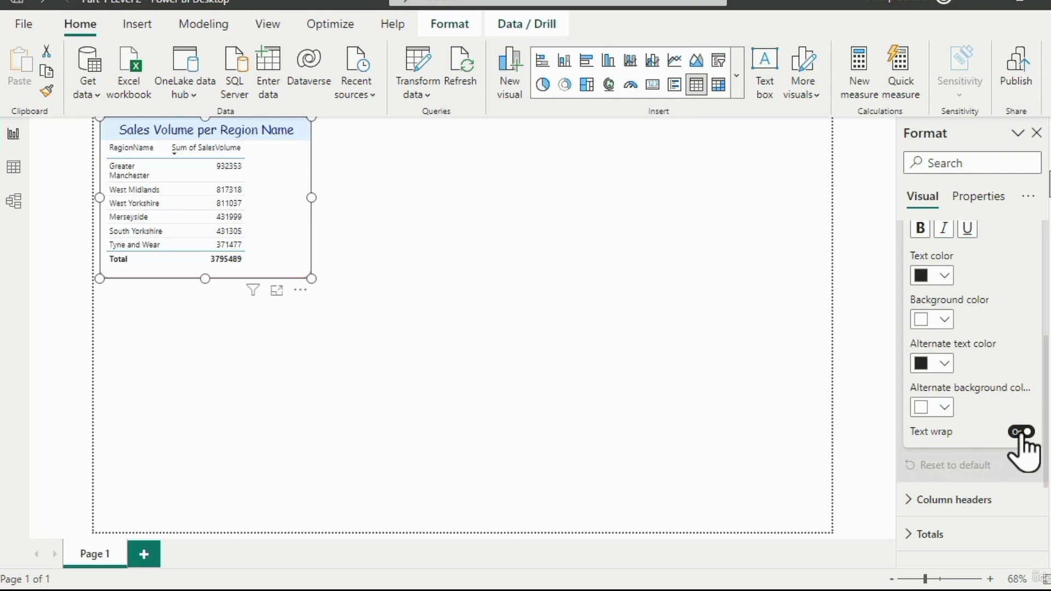
scroll(1046, 430, up, 1)
scroll(1045, 430, up, 2)
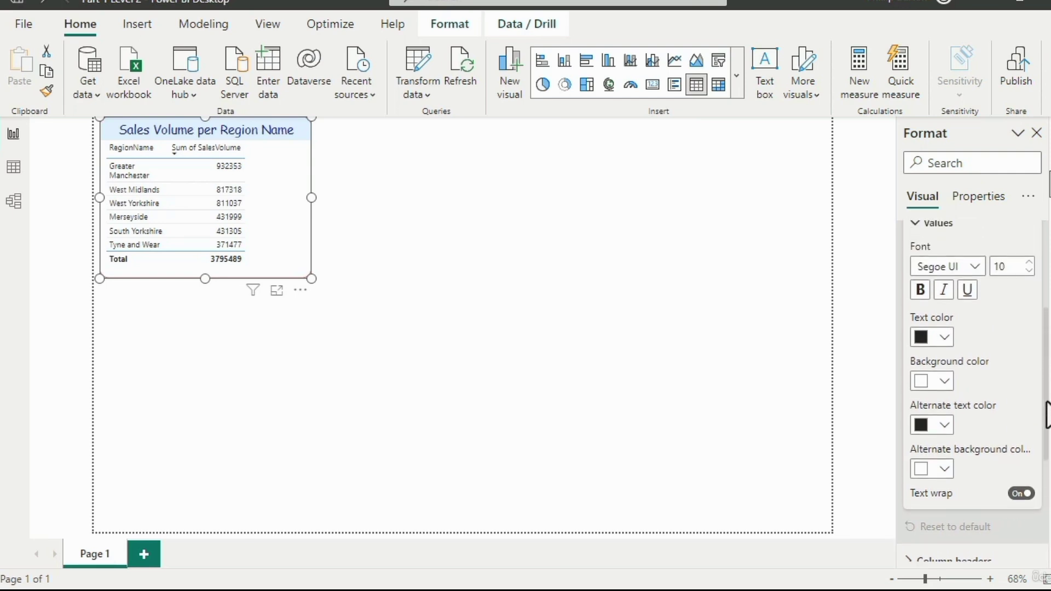
click(1022, 503)
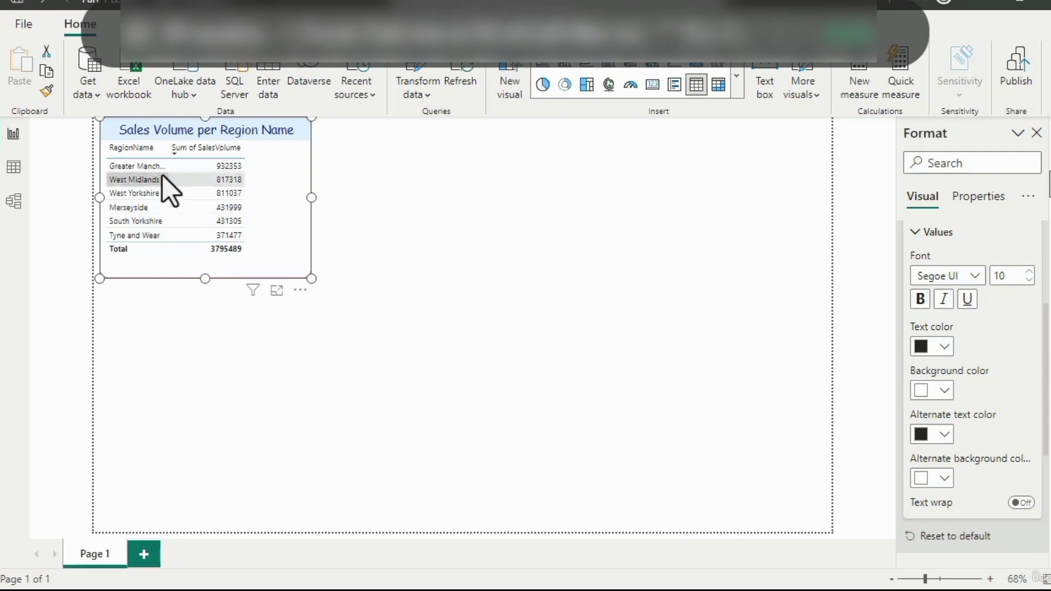
mouse_move(203, 174)
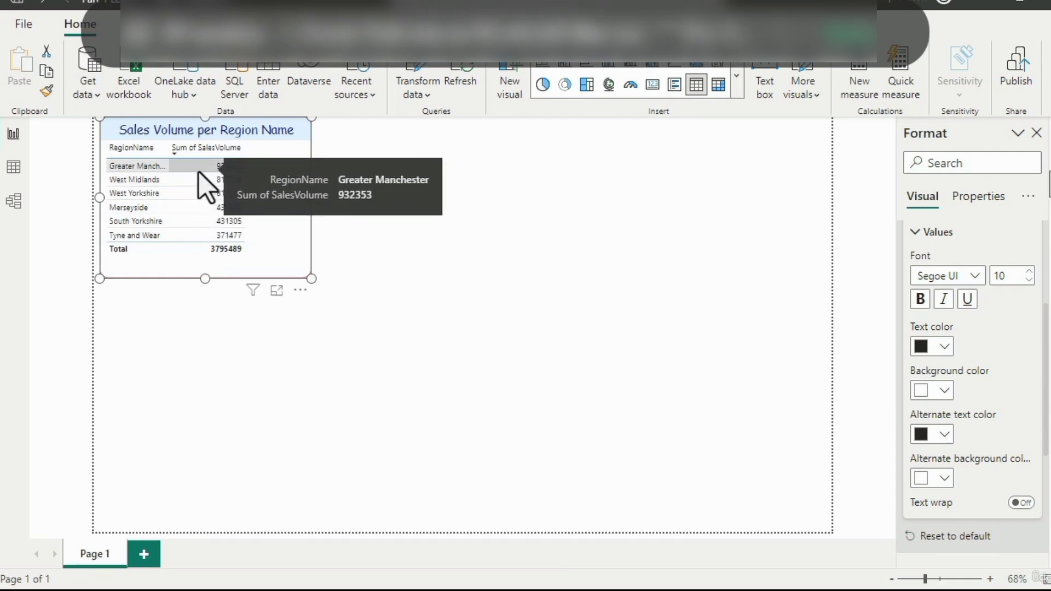
click(1022, 503)
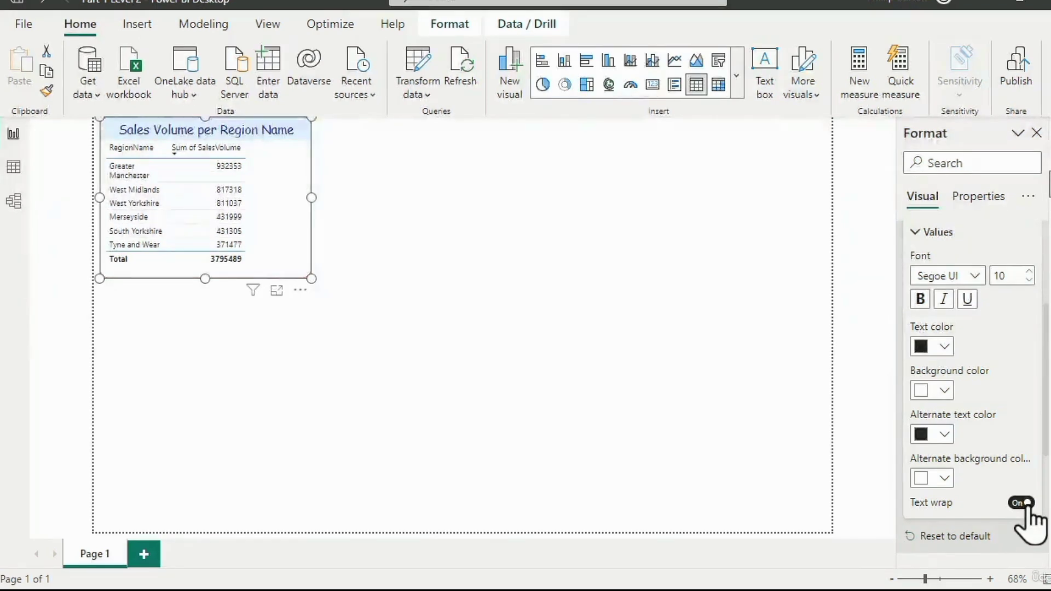
click(1022, 502)
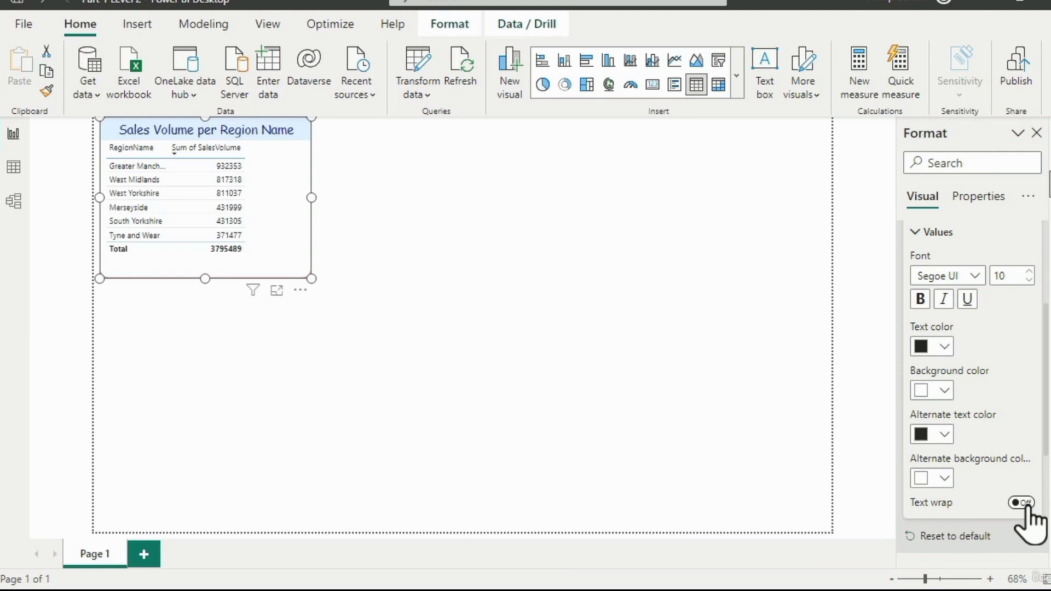
click(1022, 502)
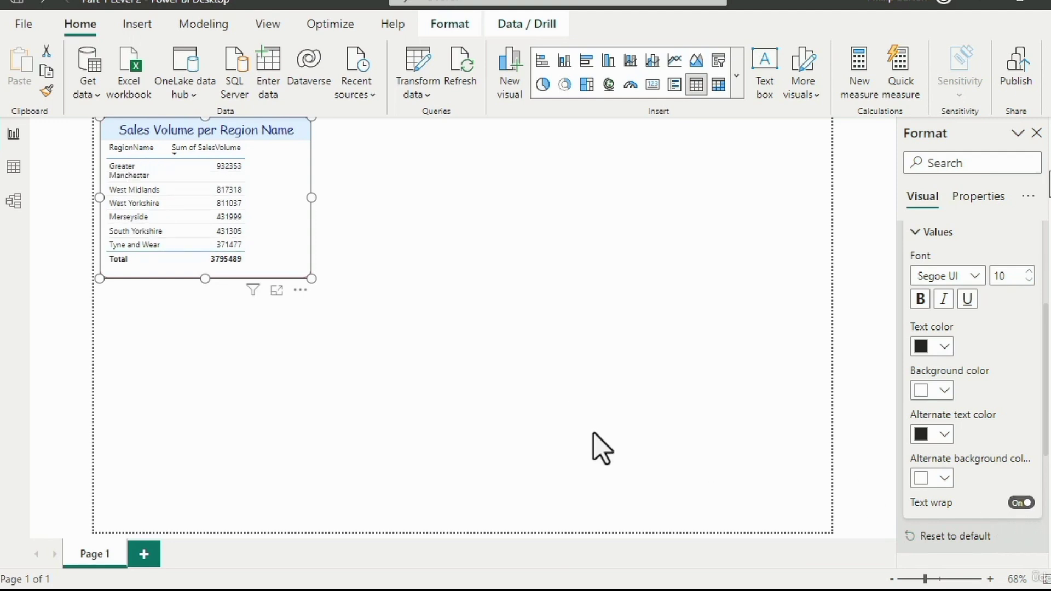
click(516, 364)
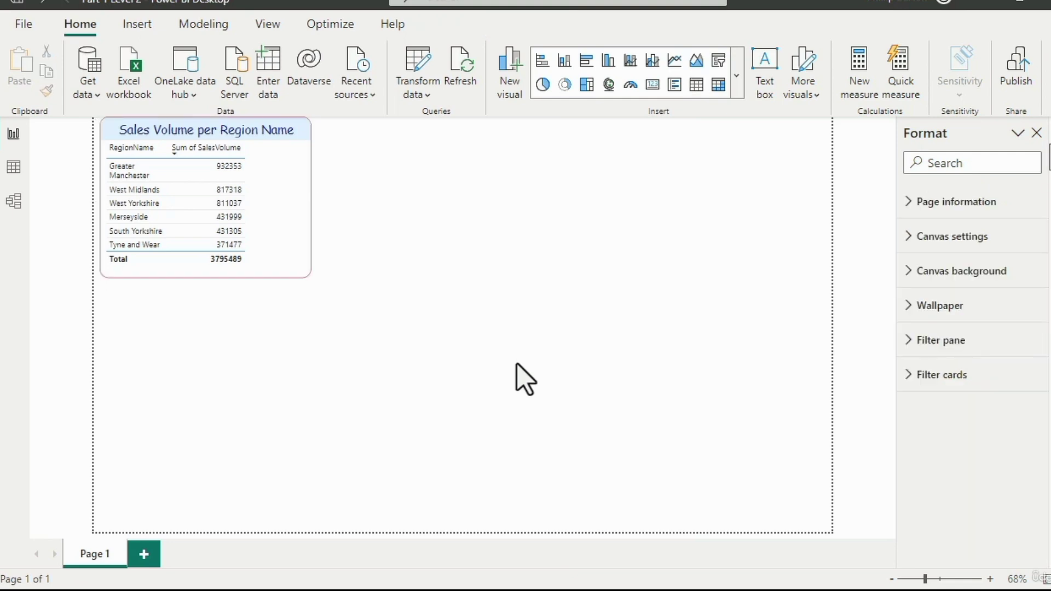
- Make the table visual slightly taller and narrower
click(265, 209)
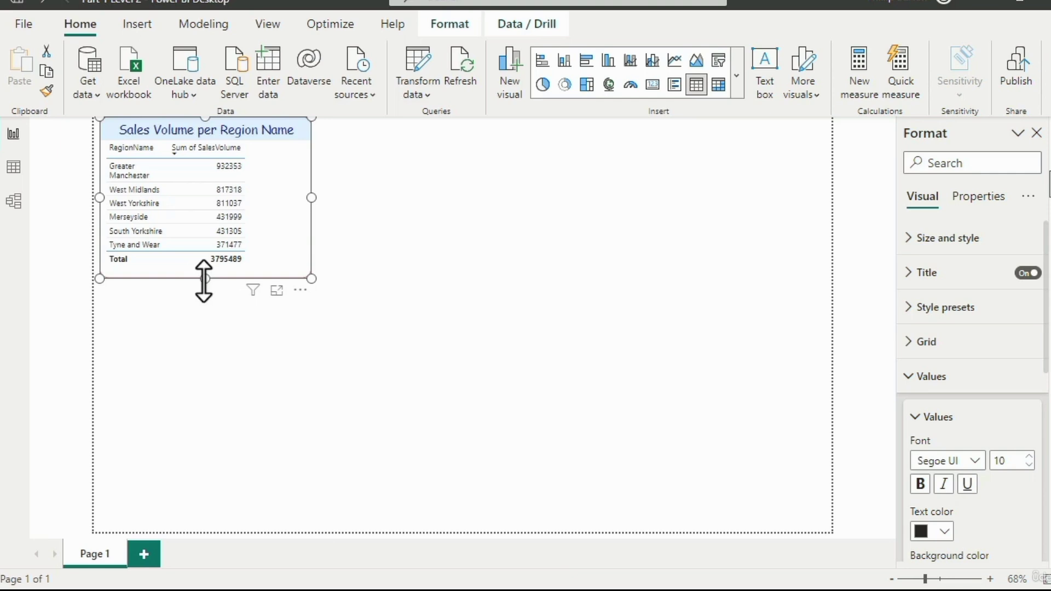
mouse_move(203, 279)
mouse_down()
mouse_move(211, 483)
mouse_move(211, 289)
mouse_up()
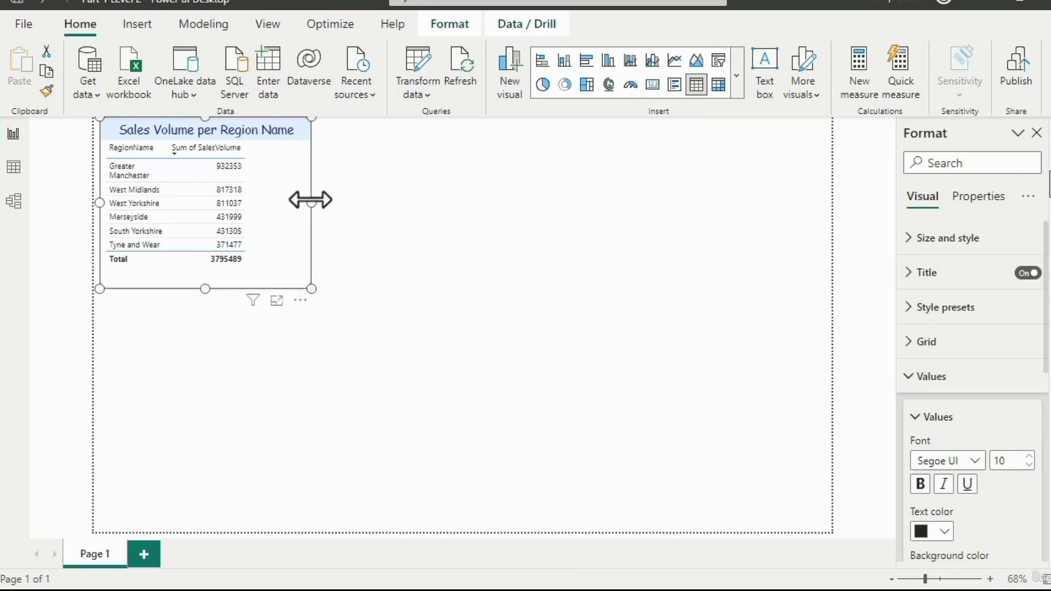
mouse_move(311, 200)
mouse_down()
mouse_move(699, 205)
mouse_move(277, 214)
mouse_move(299, 210)
mouse_up()
drag(297, 281, 282, 296)
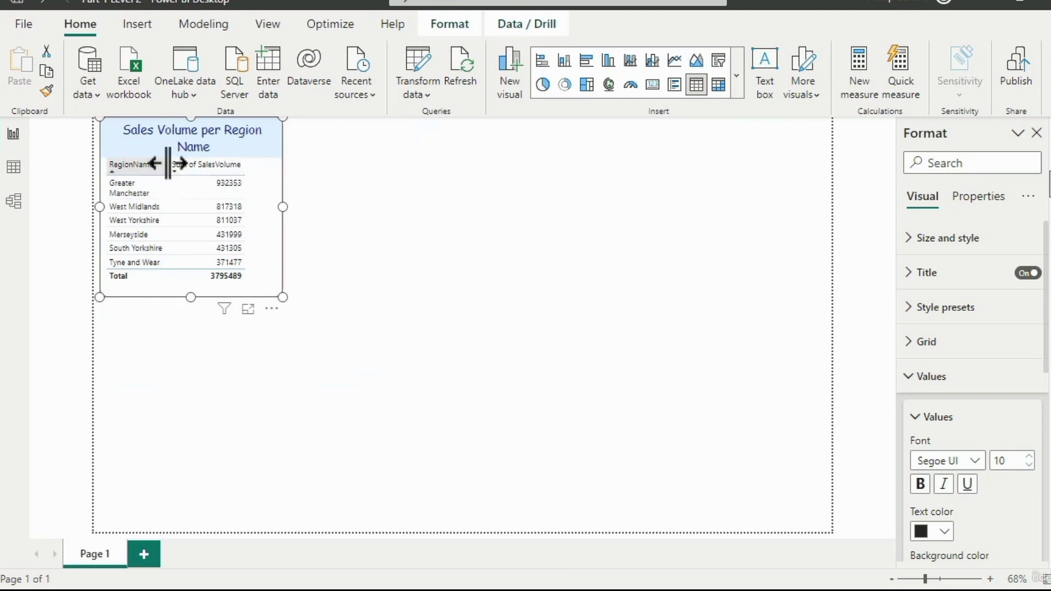
- Widen the RegionName column so Greater Manchester fits on one line, and resize the visual to about 342 wide by 263 high
drag(168, 163, 191, 167)
click(201, 306)
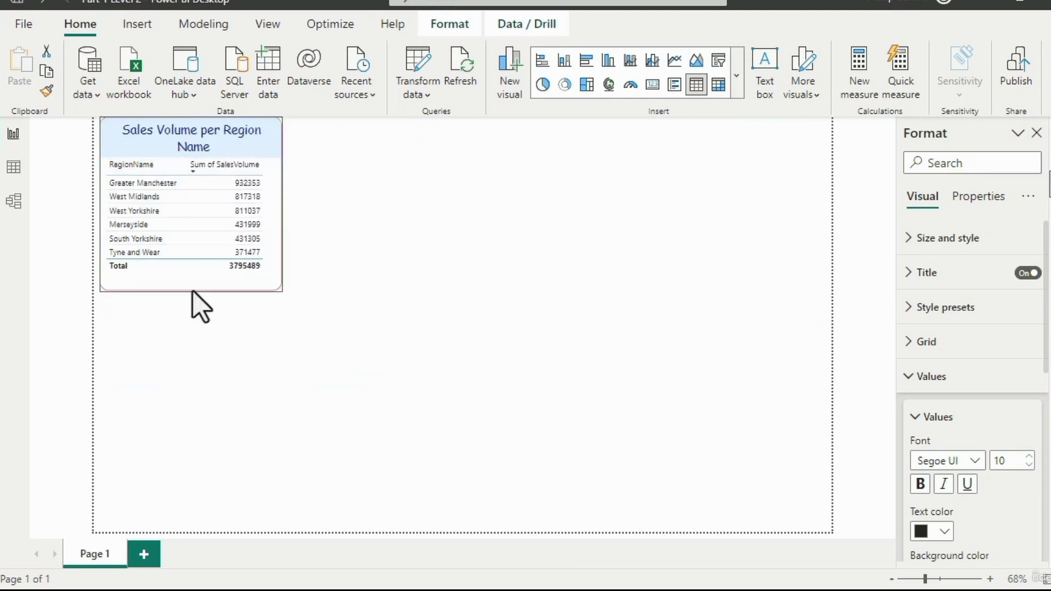
drag(286, 199, 312, 211)
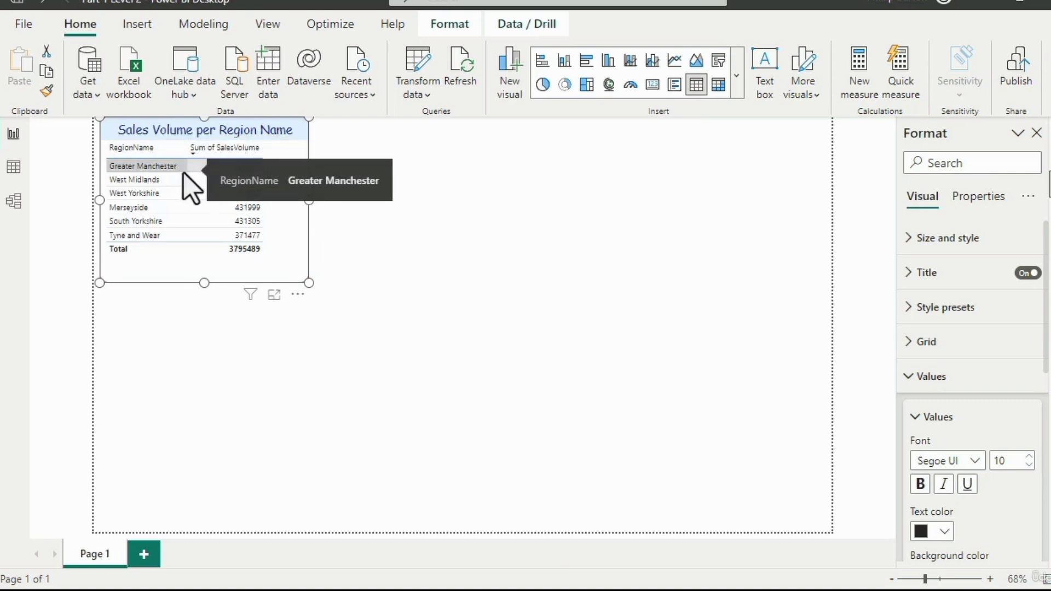
drag(308, 200, 297, 201)
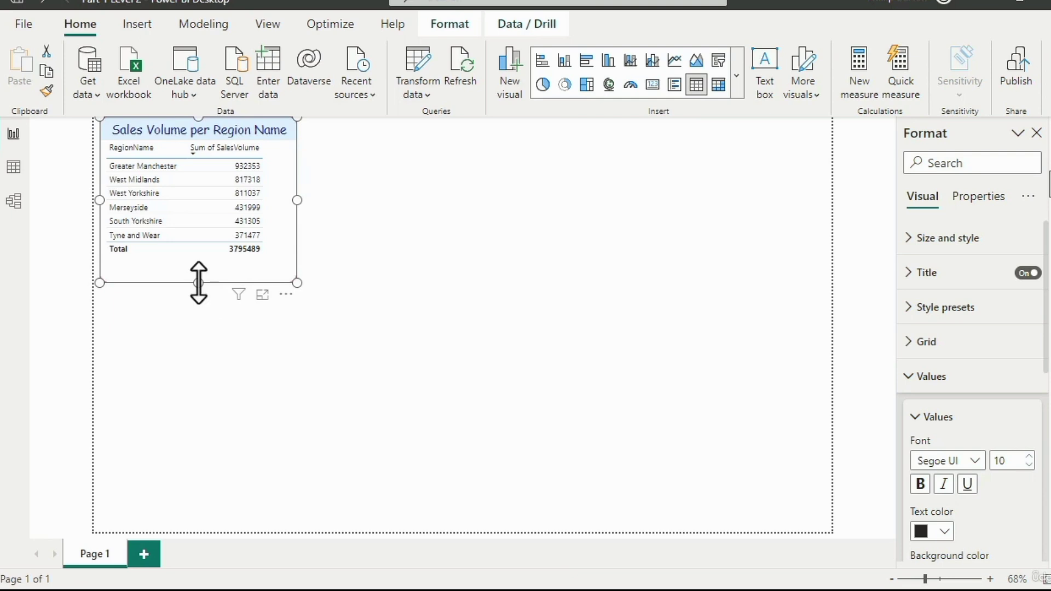
drag(198, 282, 199, 270)
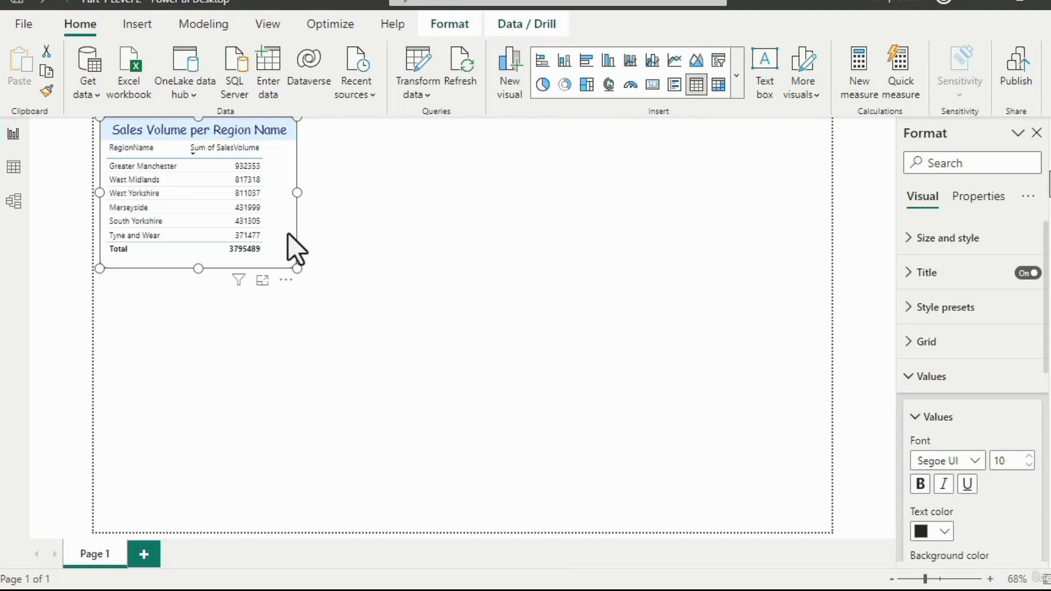
- Move the table visual into the canvas's upper-left corner, and away again to about horizontal 92, vertical 68
drag(287, 232, 163, 198)
click(678, 359)
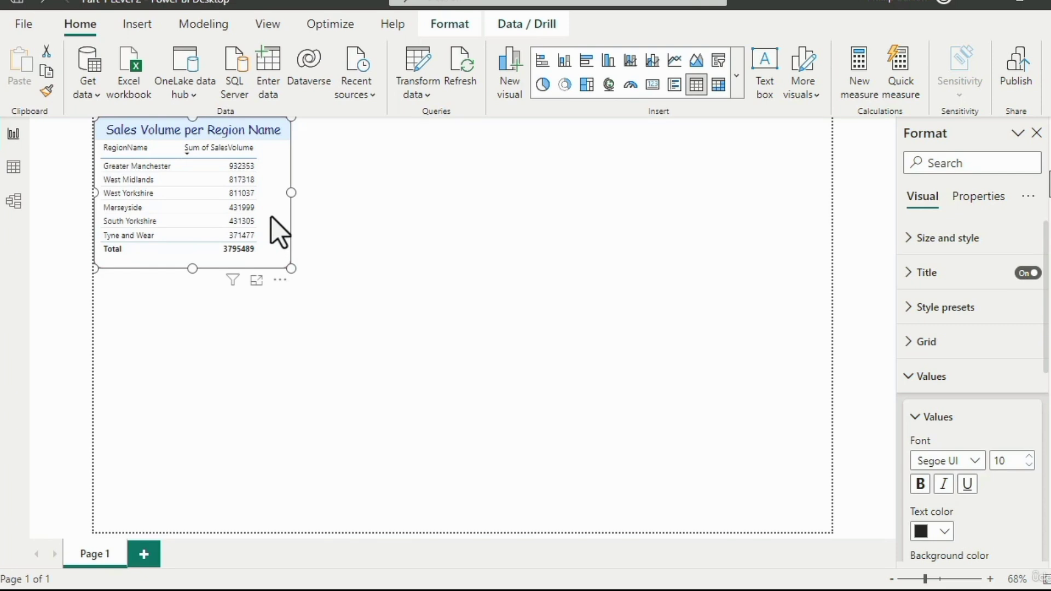
drag(278, 230, 326, 258)
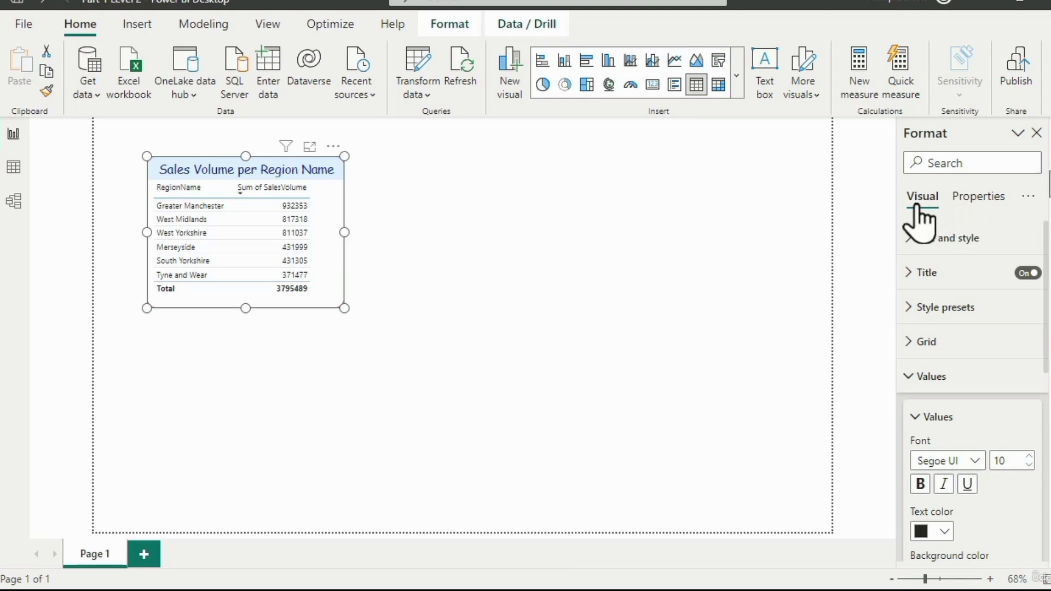
- Try horizontal positions of 10, 1000 and 500 for the table visual in its size and position settings
click(908, 249)
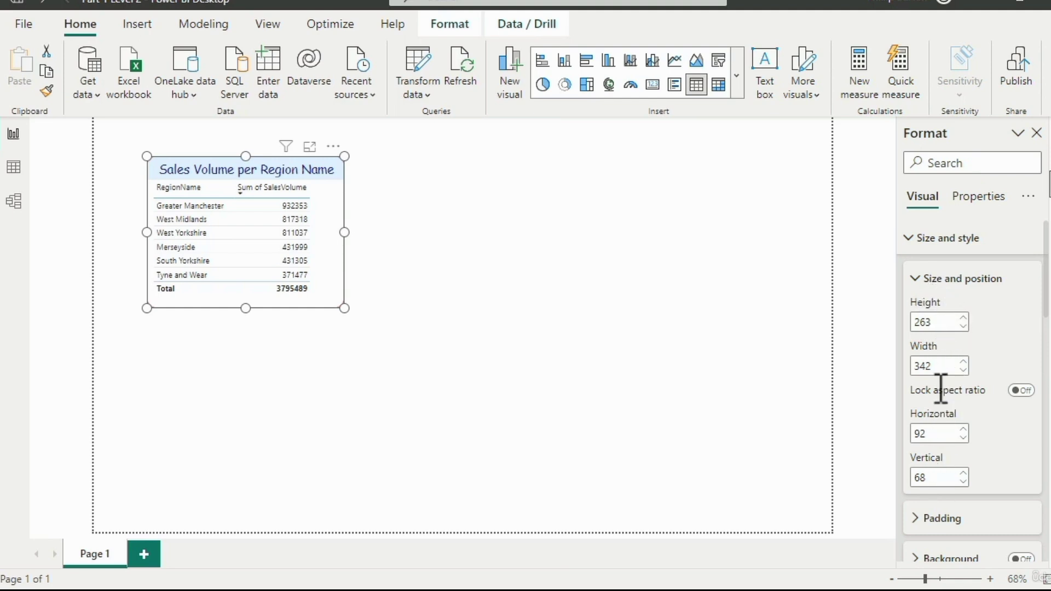
click(934, 434)
text(10)
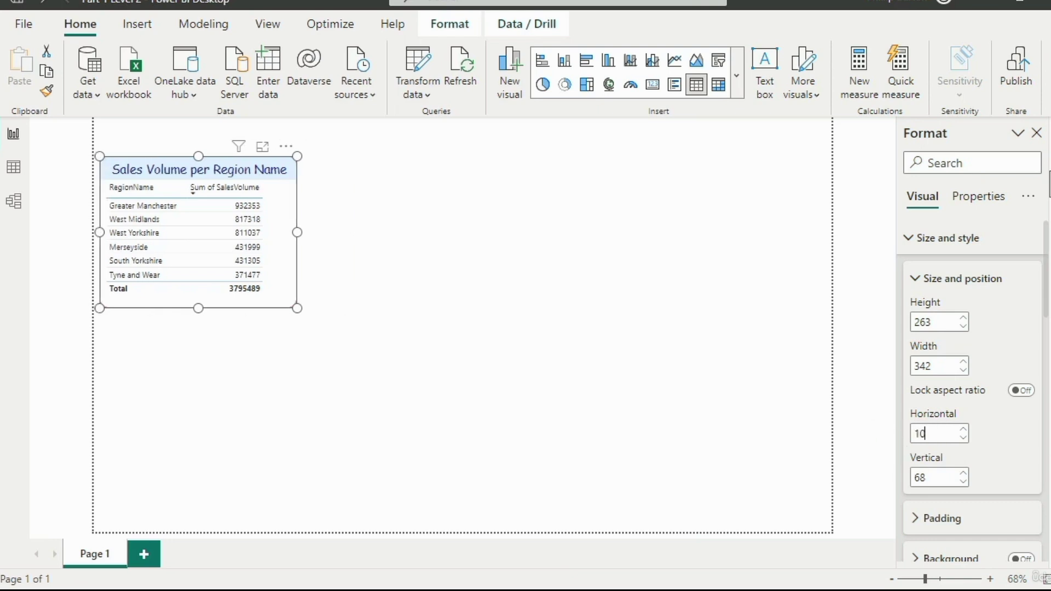
text(00)
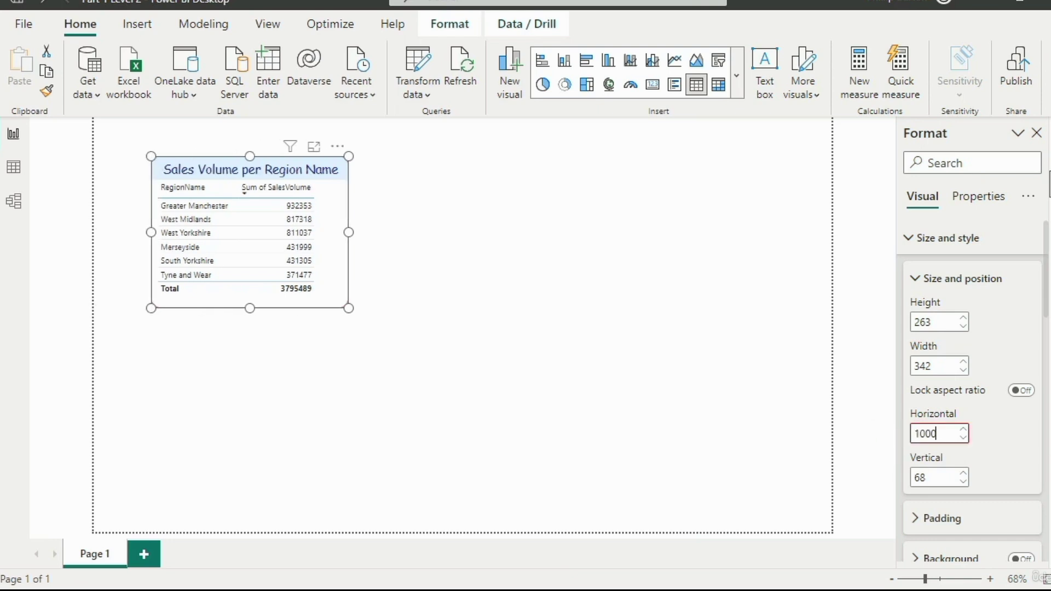
key(BackSpace)
key(BackSpace)
key(BackSpace)
key(BackSpace)
text(500)
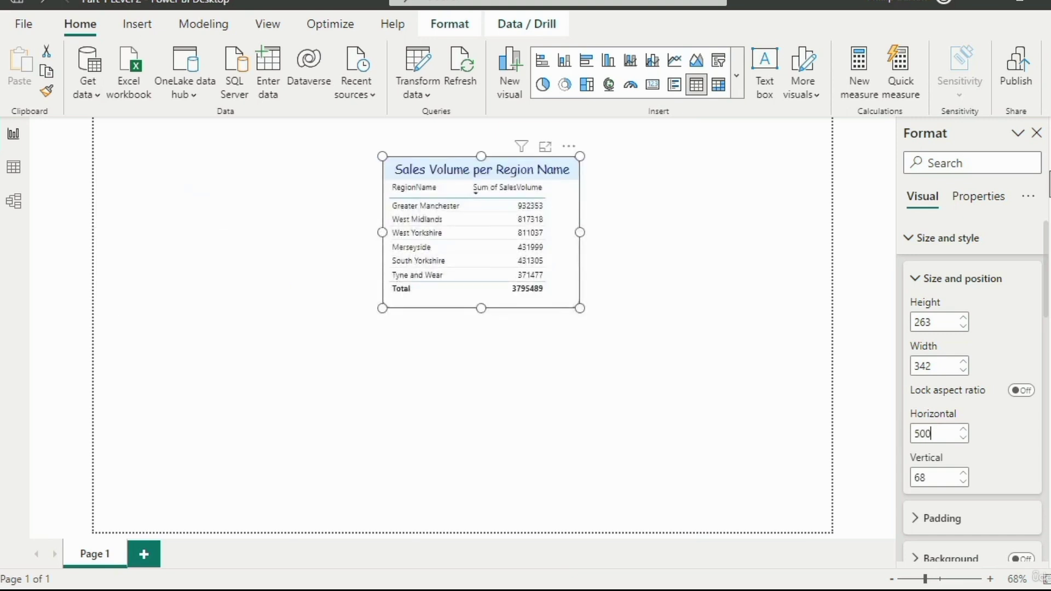
- Set the table visual's horizontal and vertical positions to 0
drag(951, 434, 912, 435)
text(0)
drag(940, 472, 872, 484)
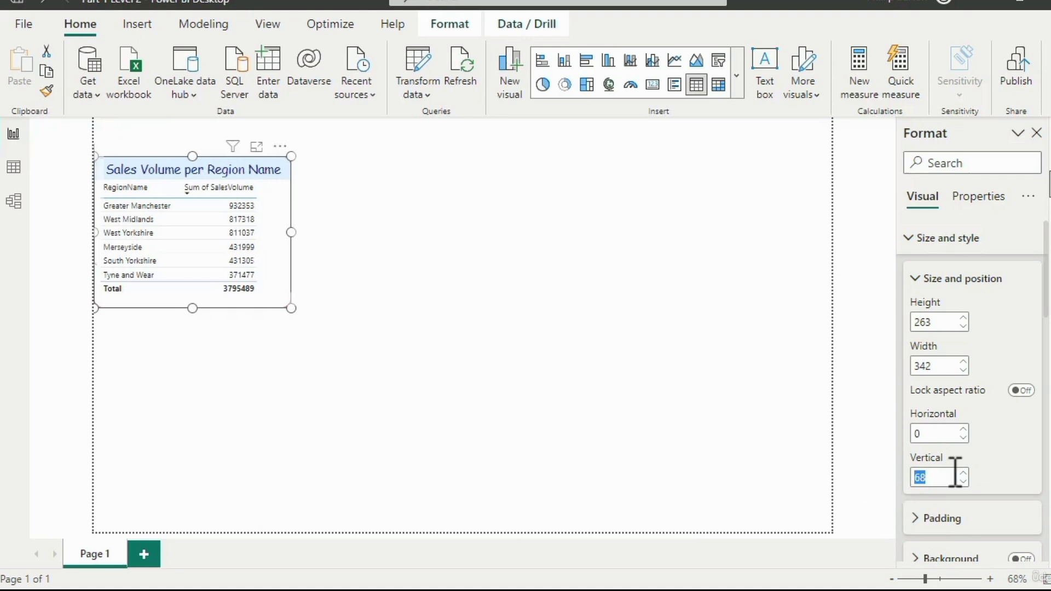
text(0)
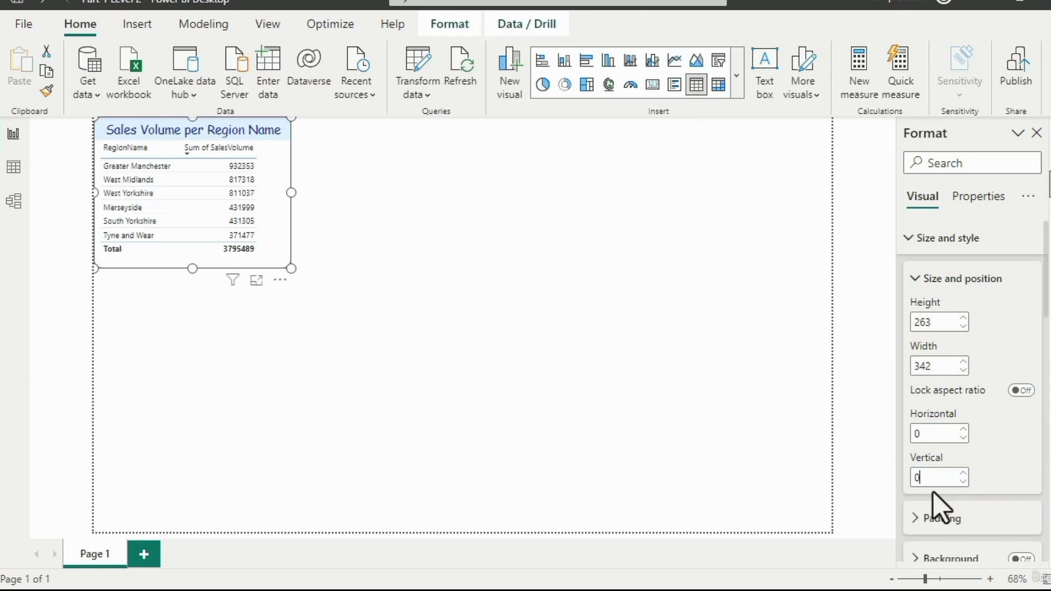
- Move the visual freely to about horizontal 383, vertical 209, and return it to the page corner by entering 0 for both positions
drag(275, 256, 489, 366)
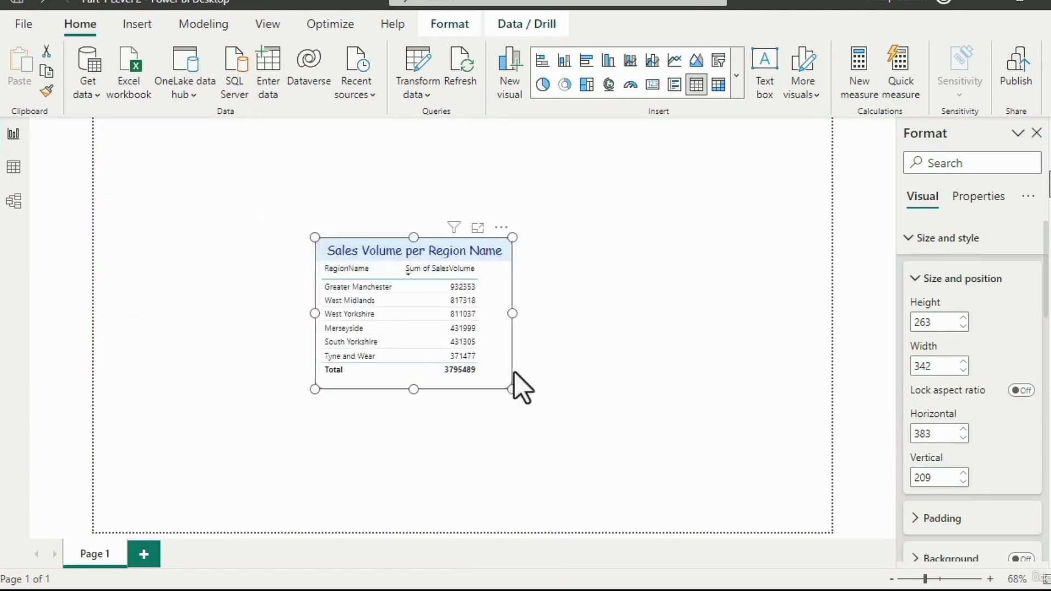
double_click(942, 432)
text(0)
double_click(924, 477)
text(0)
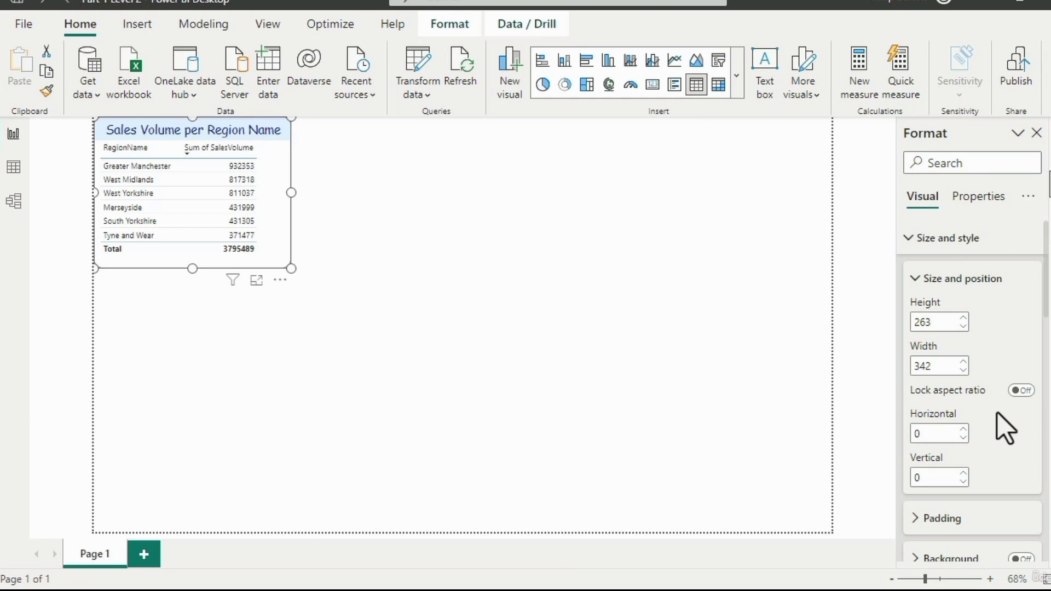
- Add the alt text "This is my sales volume per region name." to the table visual
click(973, 202)
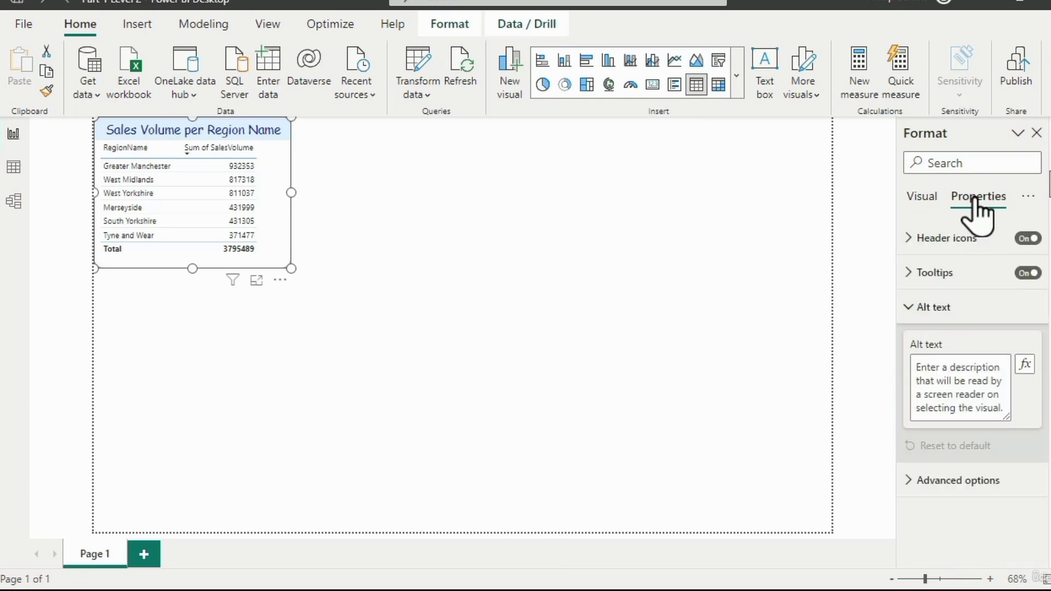
click(927, 373)
text(This)
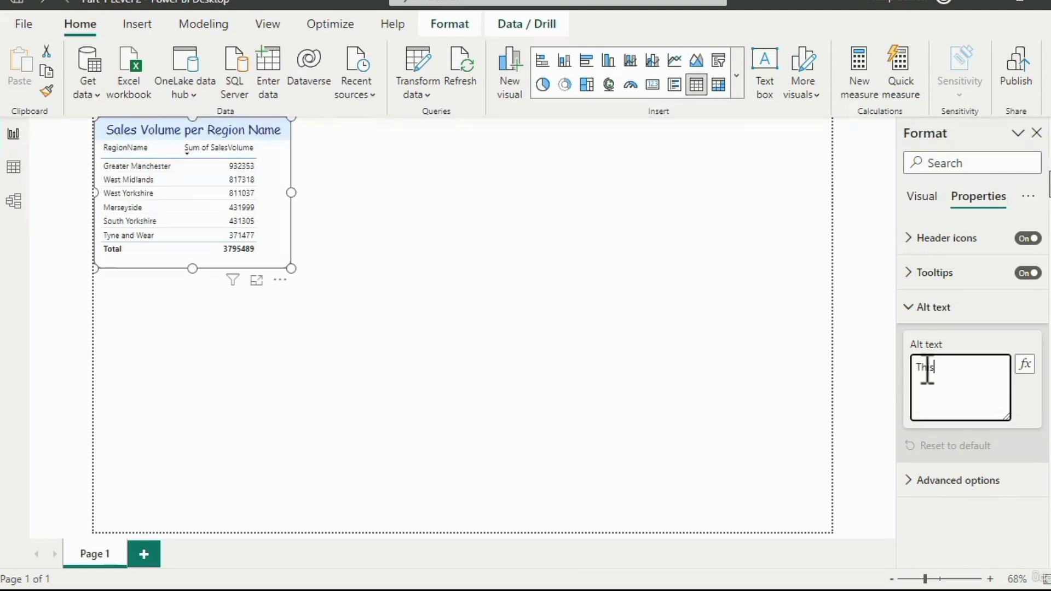
text( is my sales volume per region name.)
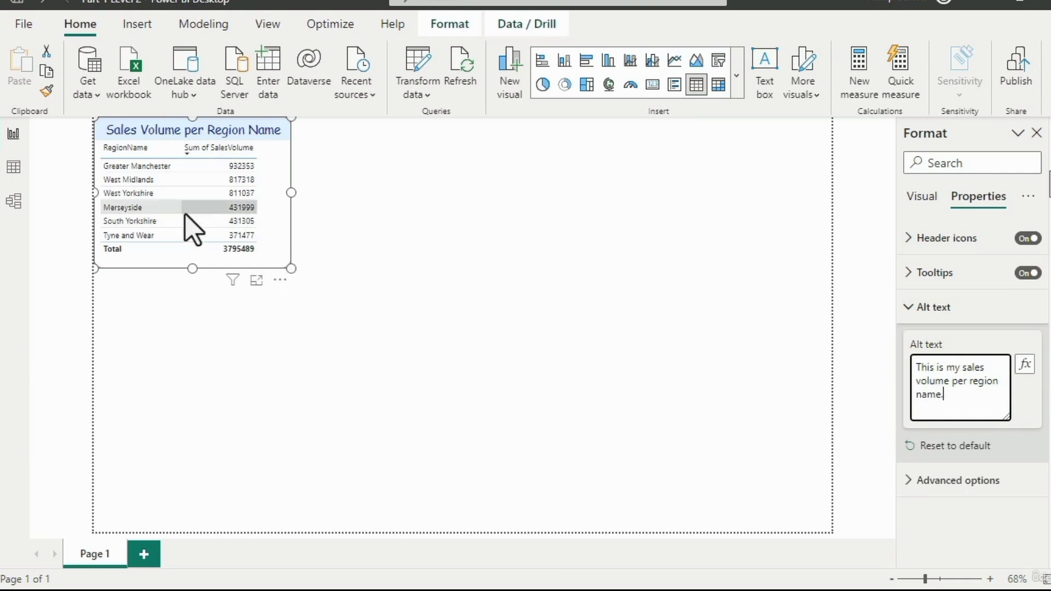
mouse_move(185, 214)
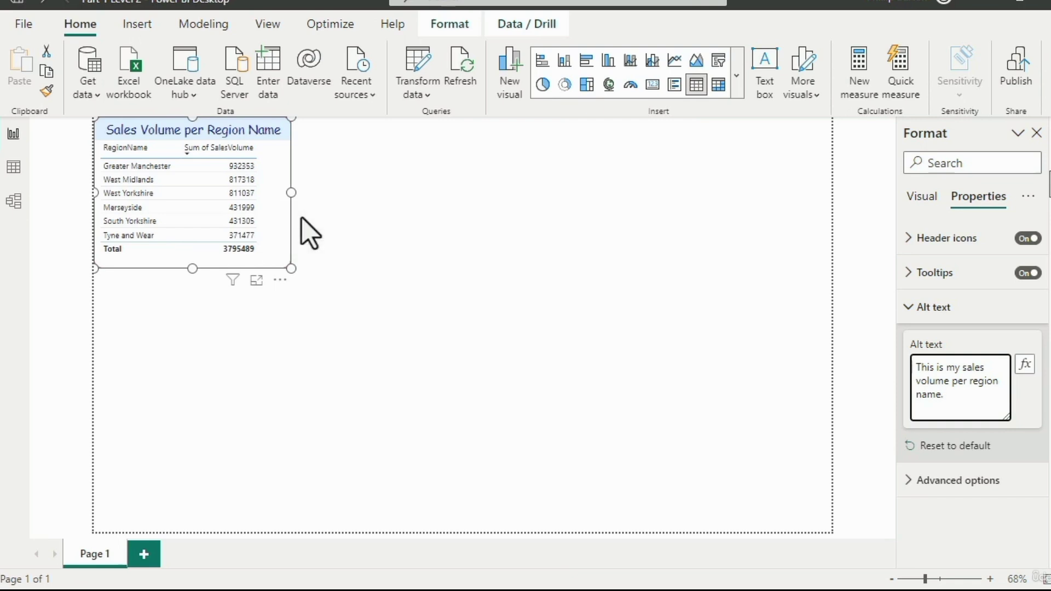
- Return to the table's visual formatting settings and switch the ribbon to its single-line layout and back to the full one
click(926, 197)
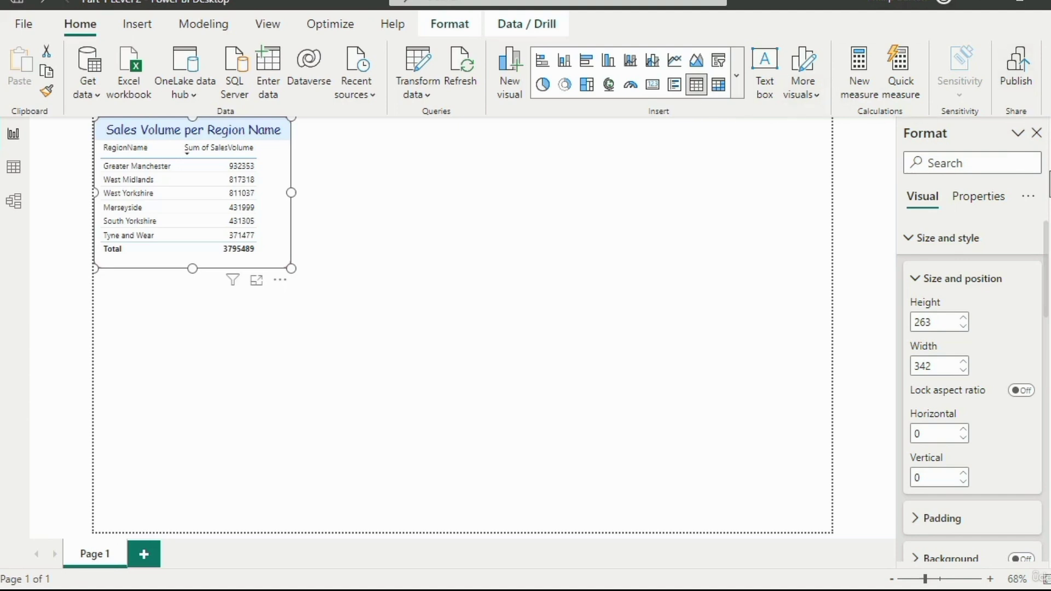
click(1047, 111)
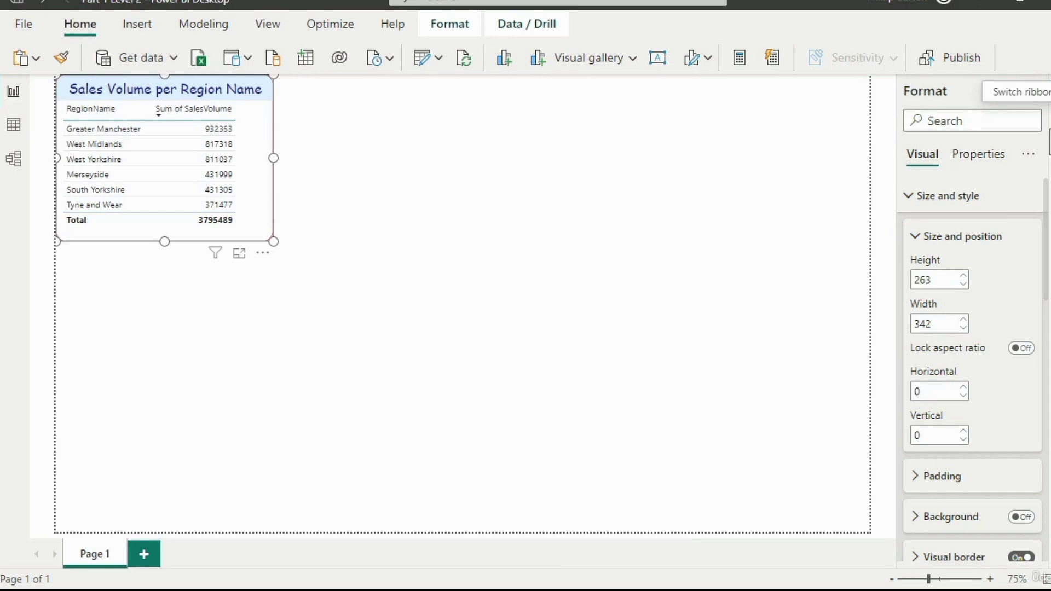
click(1050, 65)
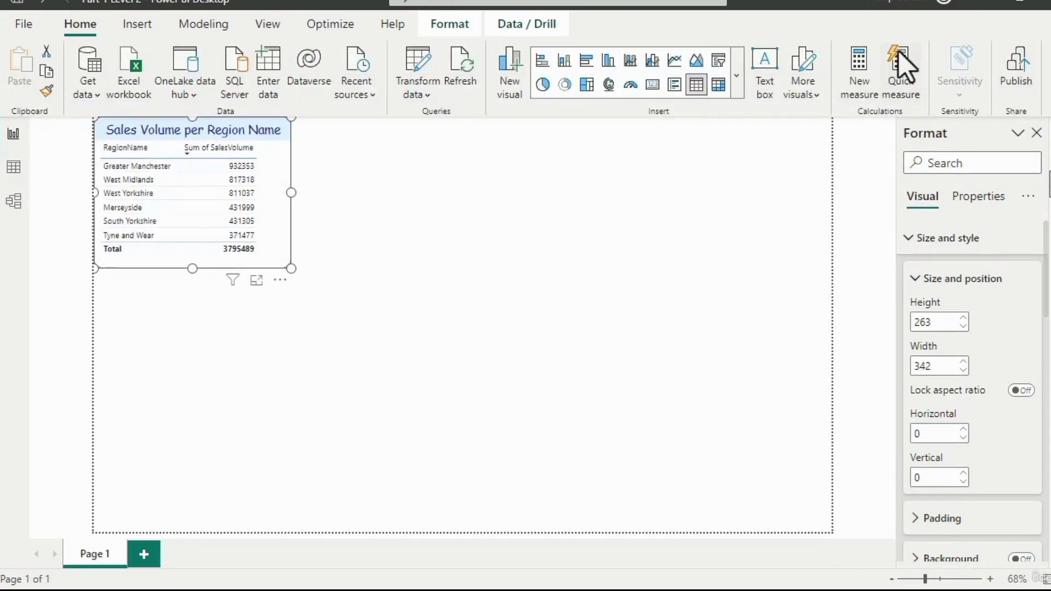
- Collapse the ribbon to its single-line layout and restore the full layout
click(1050, 110)
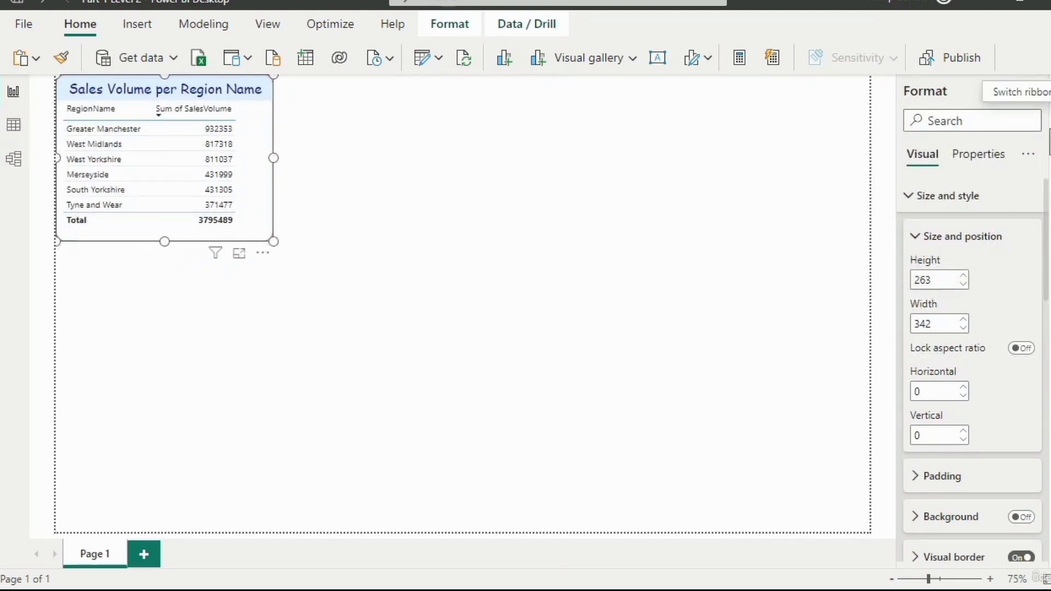
click(1047, 76)
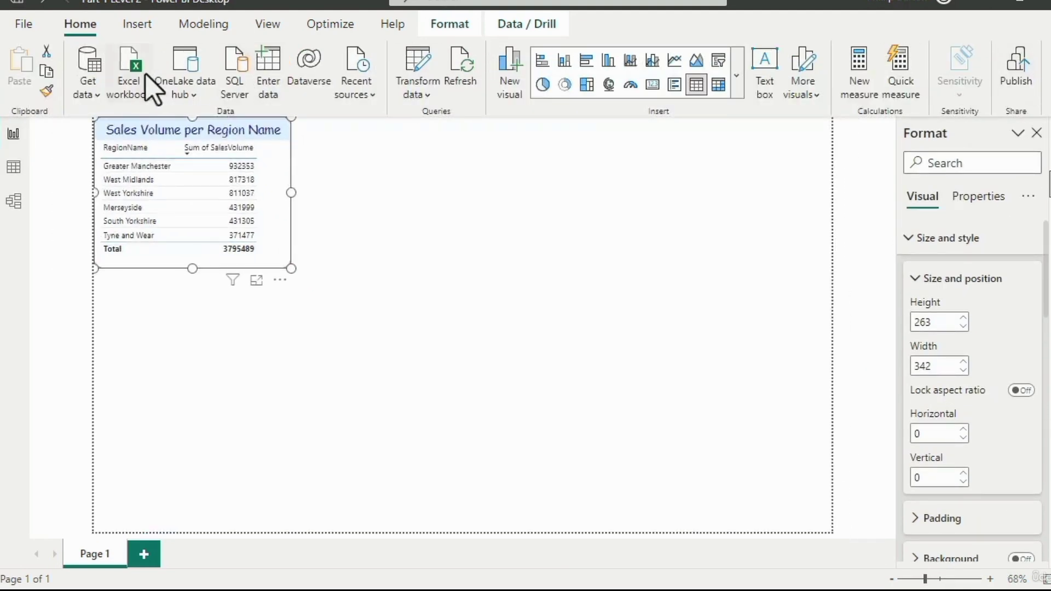
- Duplicate the table visual by copy and paste, placing the original at about horizontal 54, vertical 96 and the copy at about 705, 308
click(47, 77)
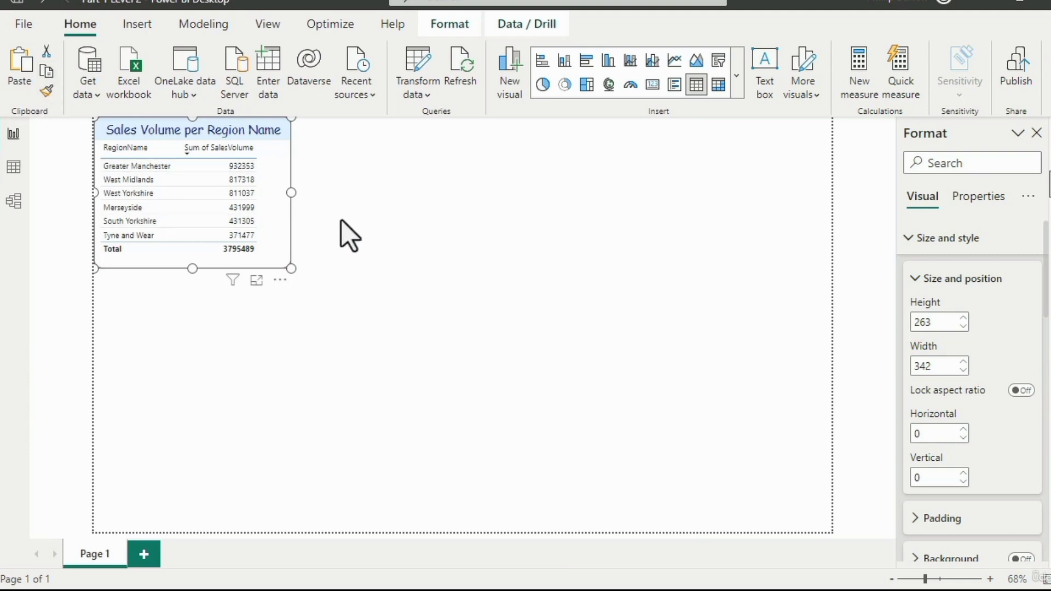
click(27, 80)
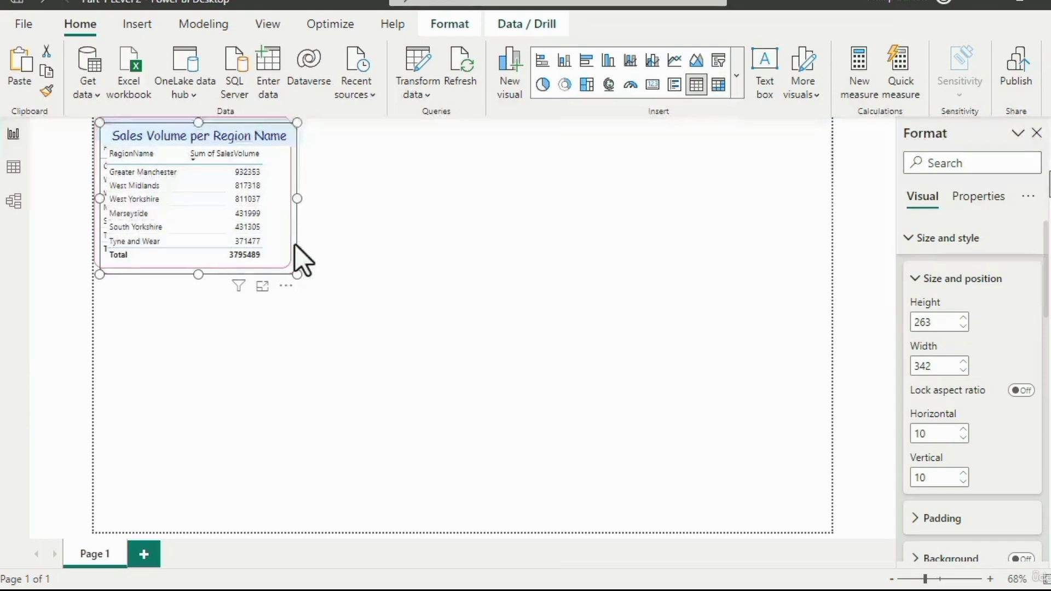
drag(295, 245, 298, 296)
- Move the copied table level with the original using the alignment guides, and then under it at about horizontal 54, vertical 261
drag(686, 438, 705, 327)
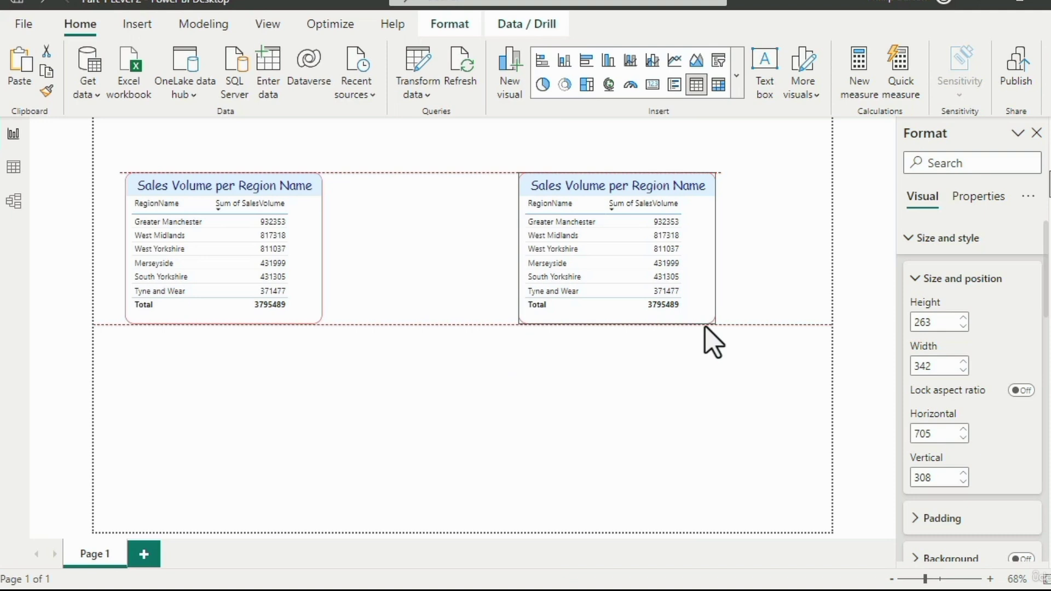
drag(705, 327, 316, 475)
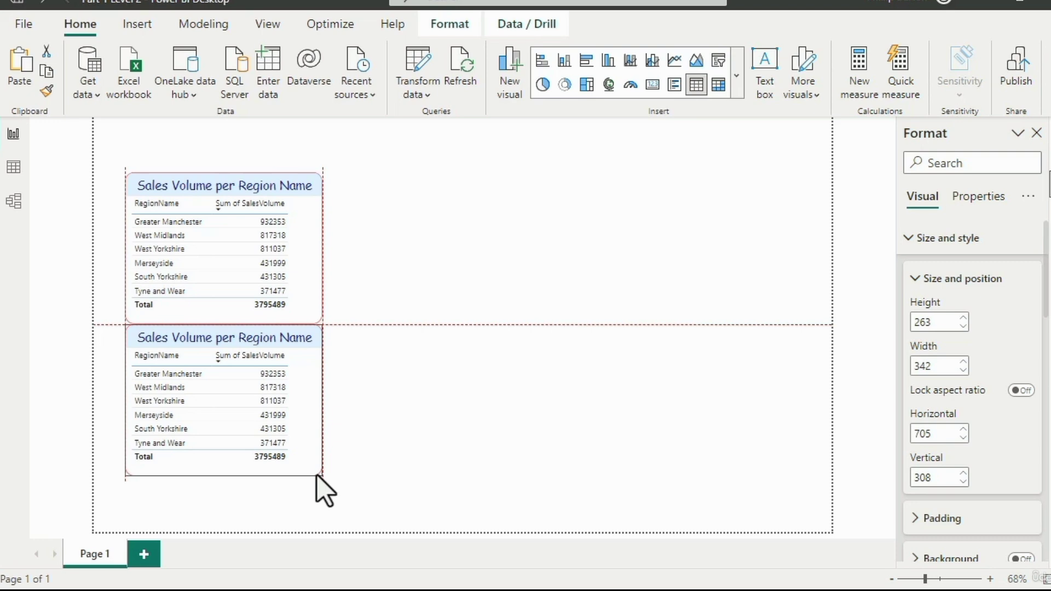
mouse_move(317, 475)
mouse_down()
mouse_move(315, 438)
mouse_move(311, 469)
mouse_up()
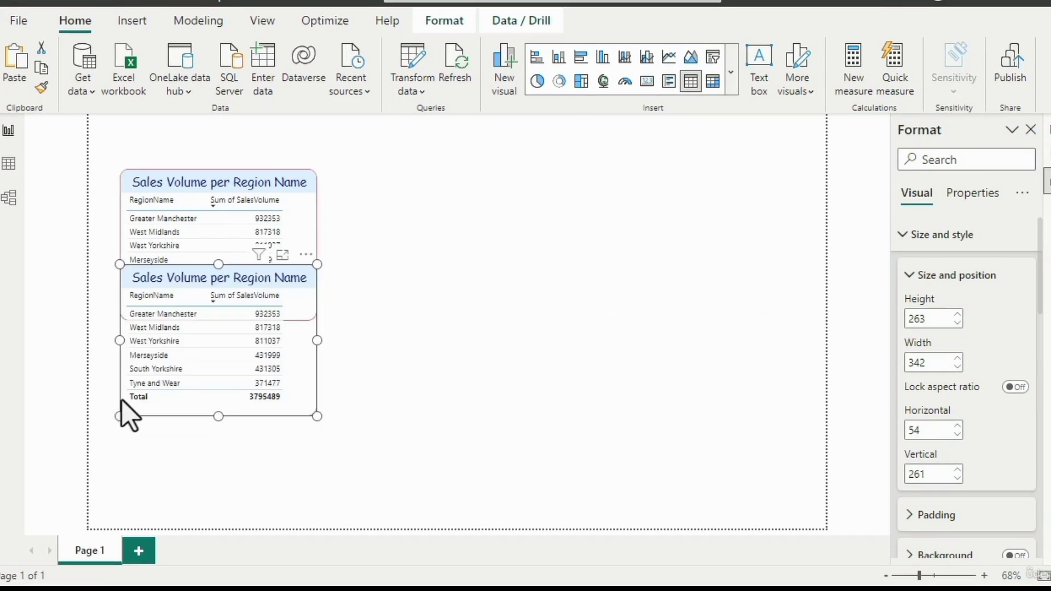
- Select the copied table and move it away from the original to about horizontal 684, vertical 254
click(373, 377)
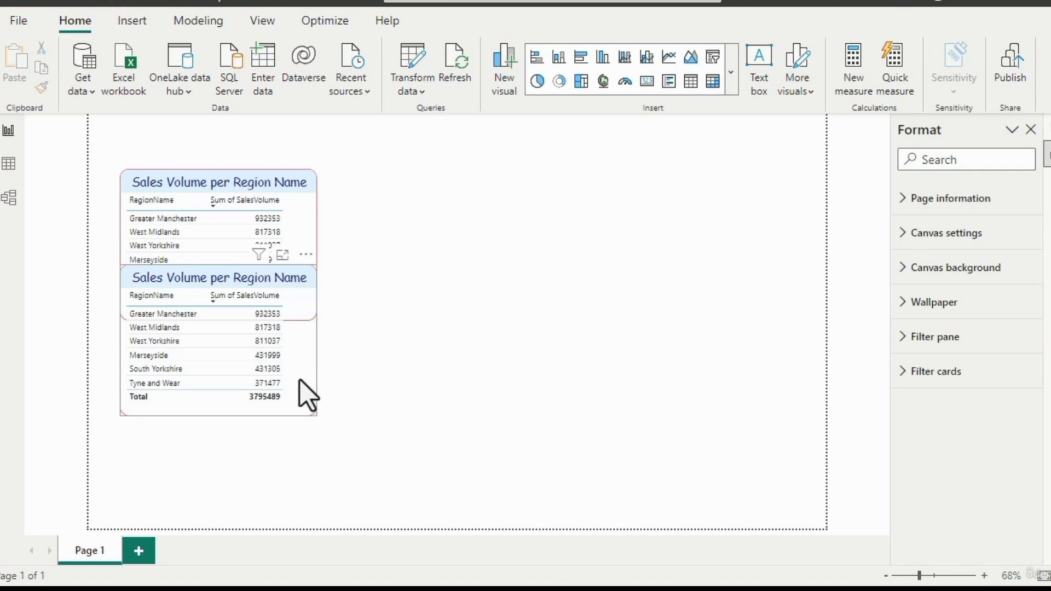
click(301, 386)
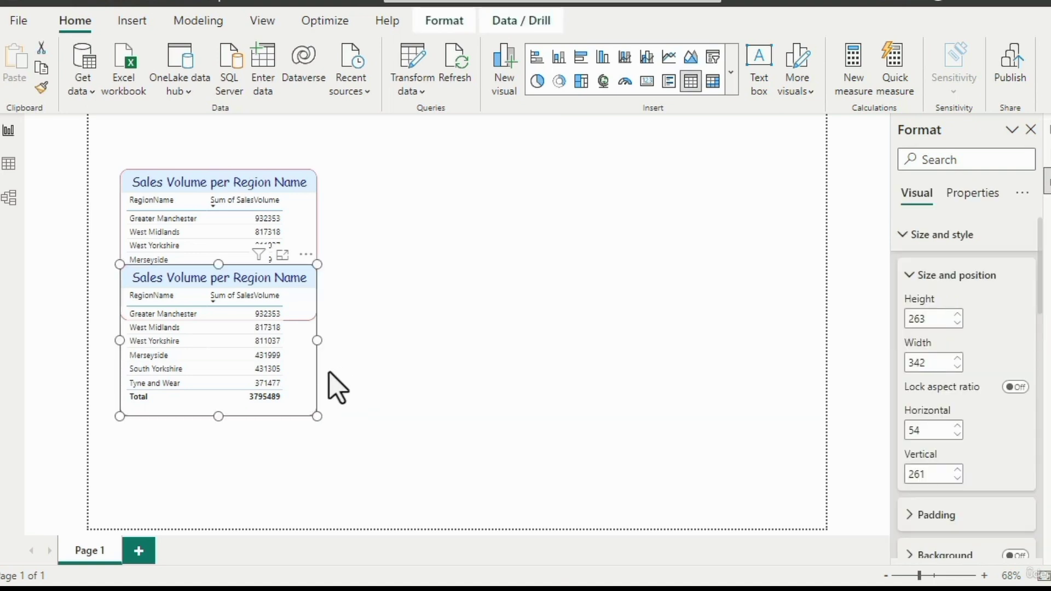
drag(312, 390, 665, 372)
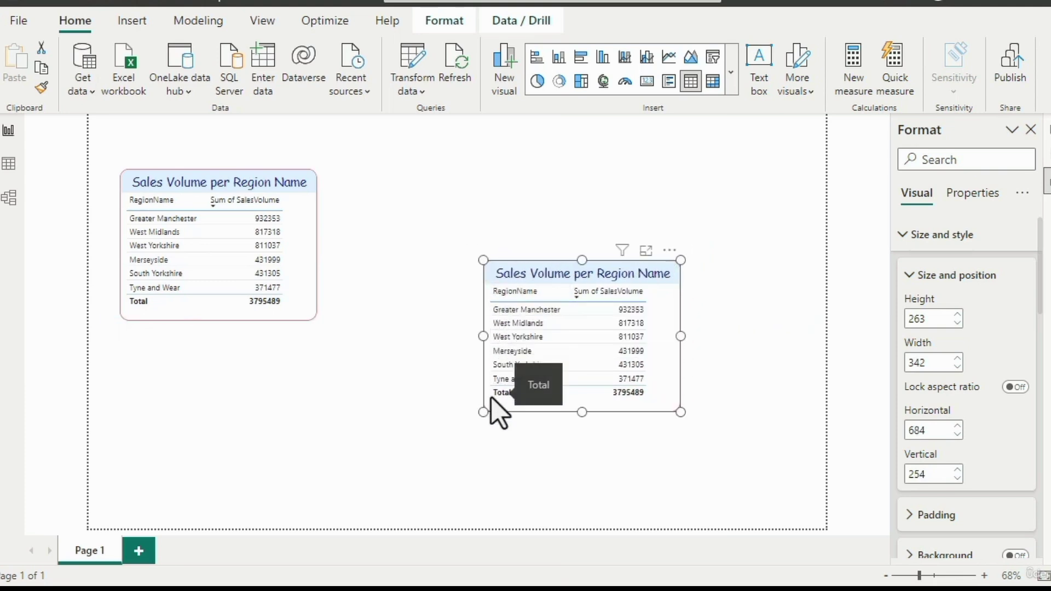
- Align the copied table horizontally on the page: first left, then center, then right
click(448, 28)
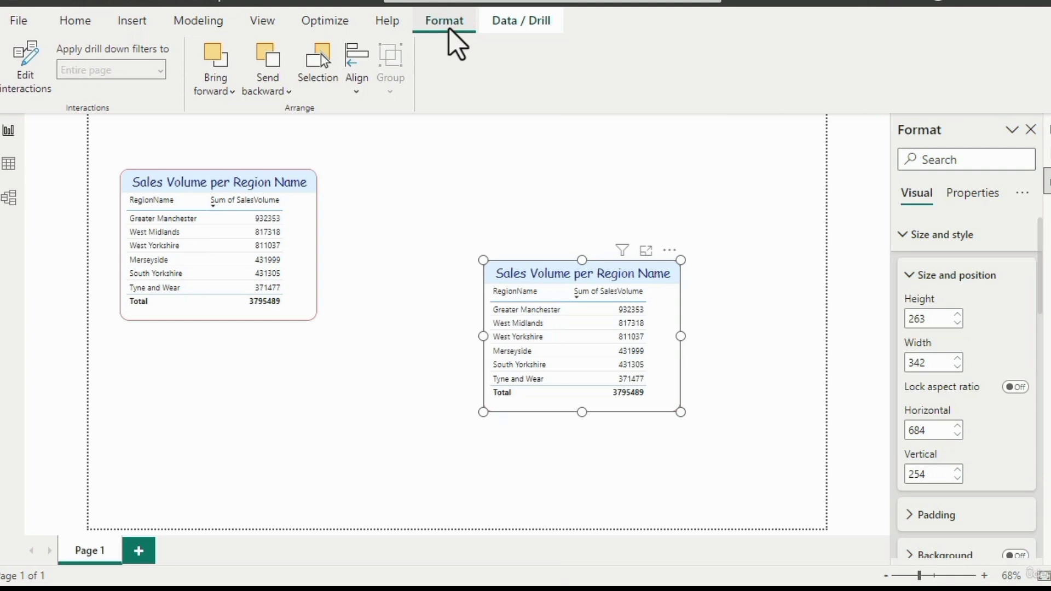
click(359, 76)
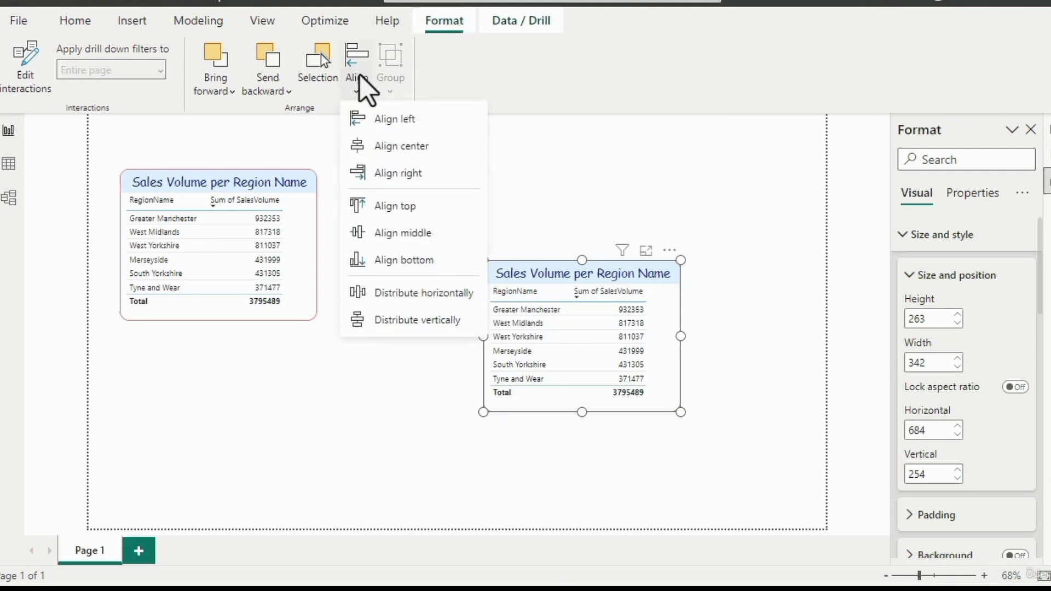
click(359, 119)
click(353, 77)
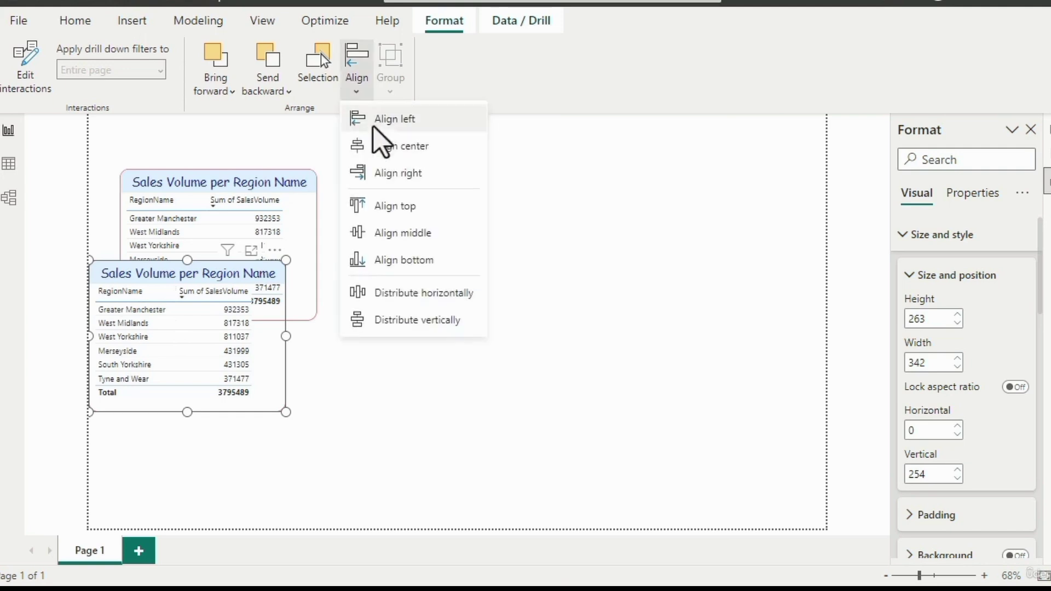
click(386, 145)
click(364, 90)
click(395, 173)
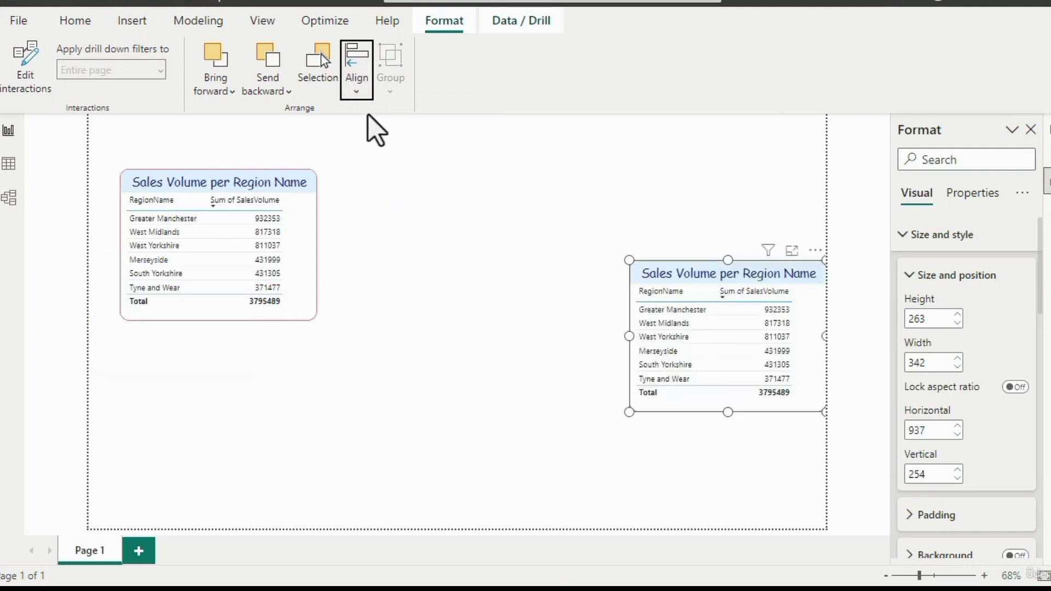
- Align the copied table vertically on the page: first top, then middle, then bottom
click(359, 88)
click(394, 205)
click(359, 88)
click(384, 232)
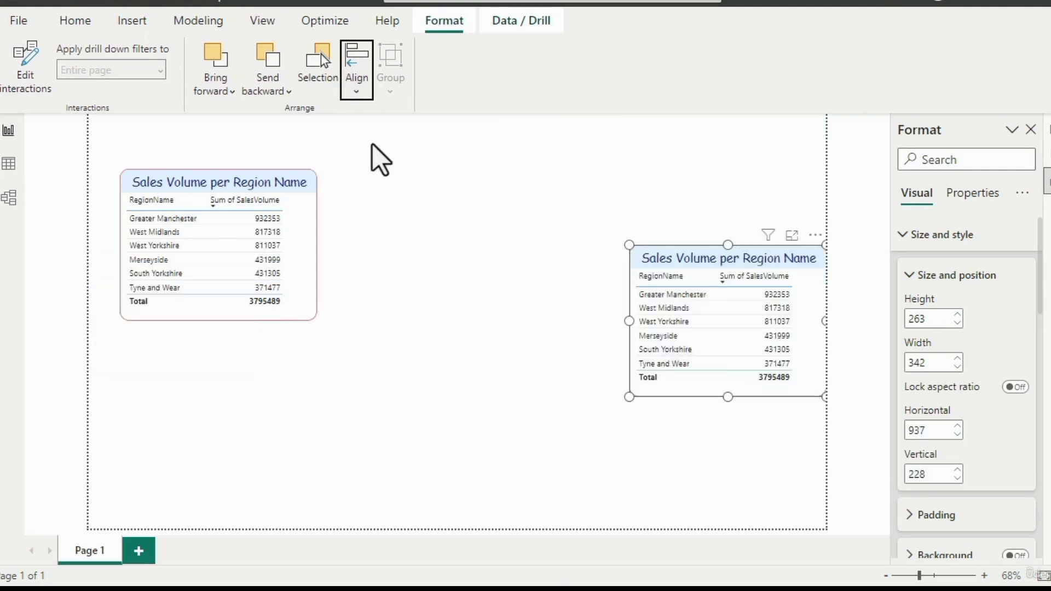
click(356, 82)
click(399, 260)
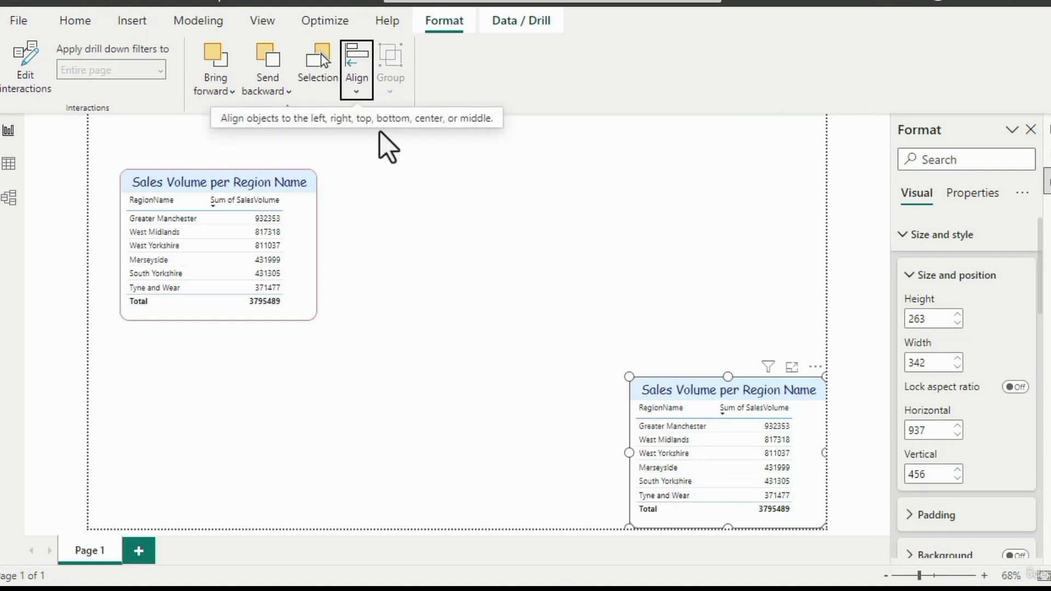
- Center the copied table on the page with Align center and Align middle, and check it against the page's center guides
click(361, 76)
click(392, 145)
click(358, 88)
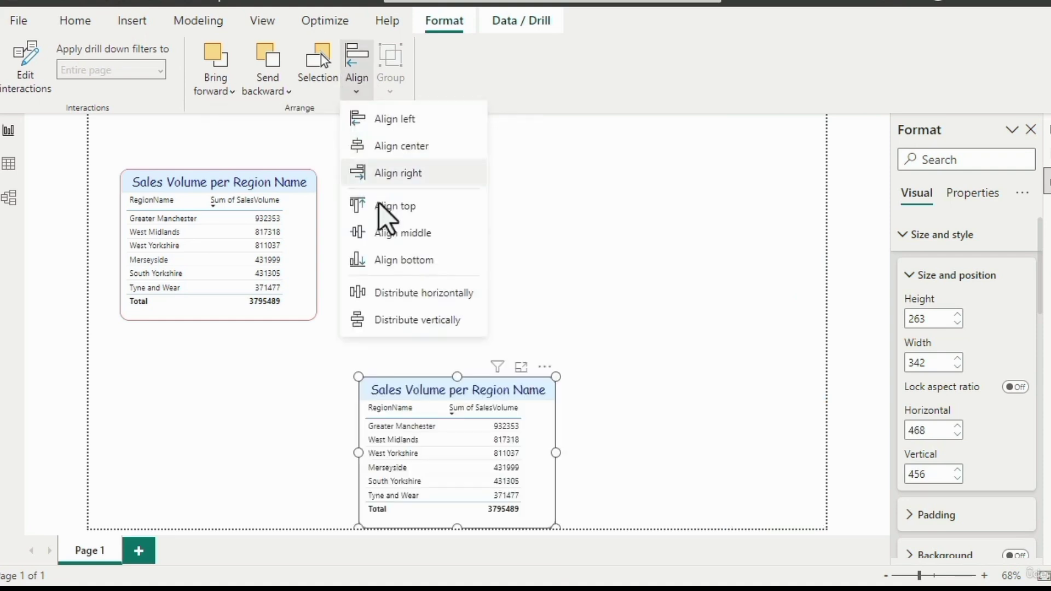
click(384, 230)
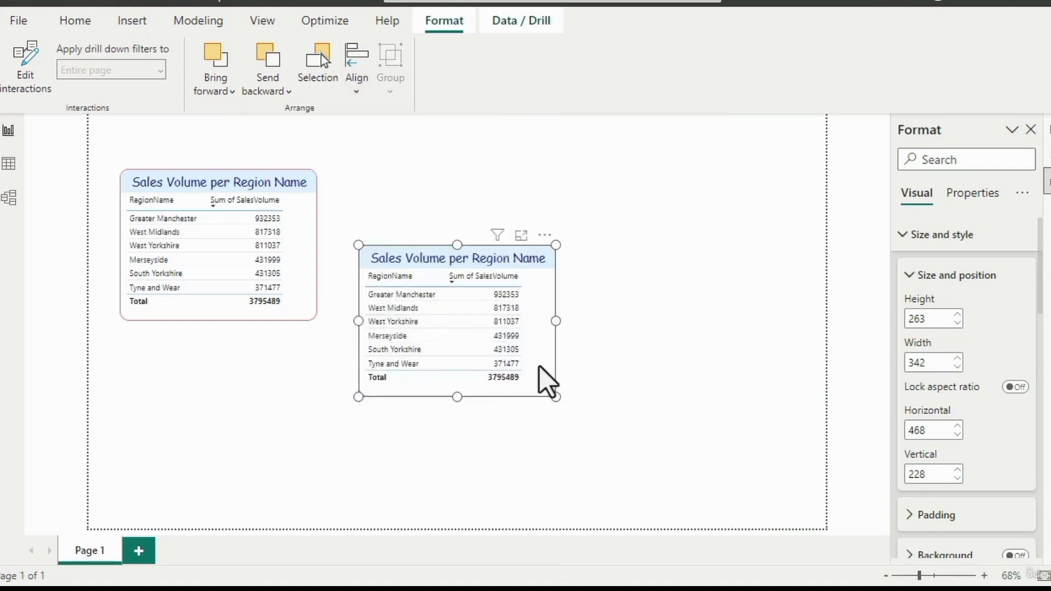
drag(540, 368, 541, 364)
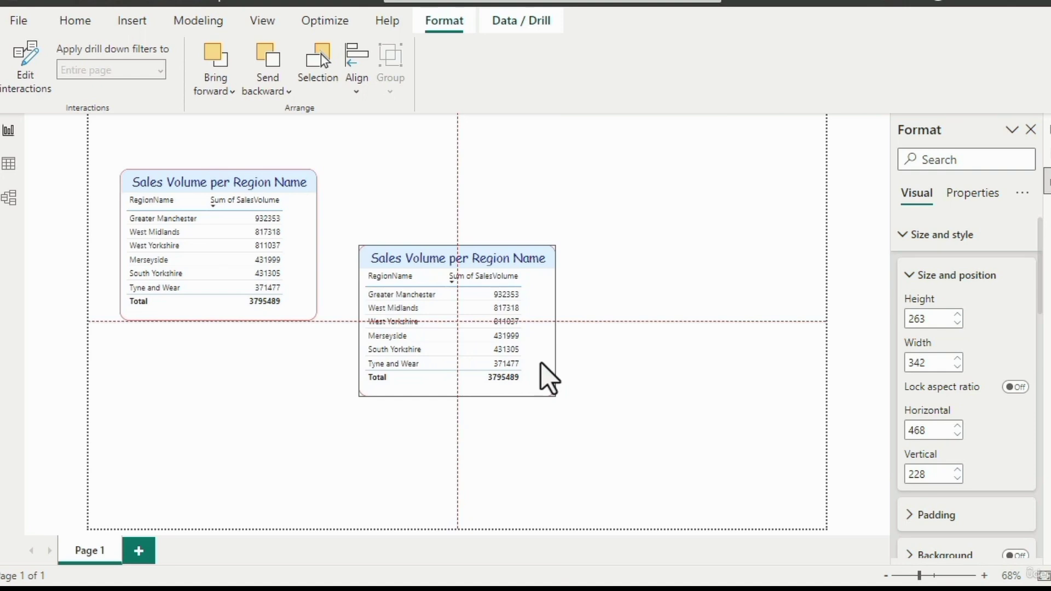
drag(541, 363, 541, 363)
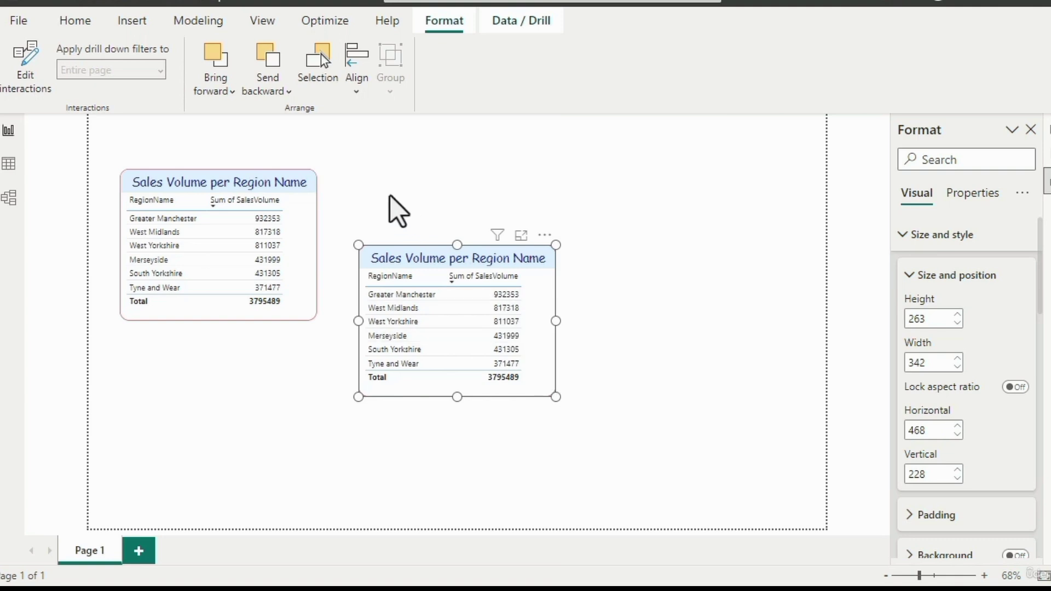
- Select both table visuals with a selection rectangle, clear the selection, and select both again one at a time
click(358, 200)
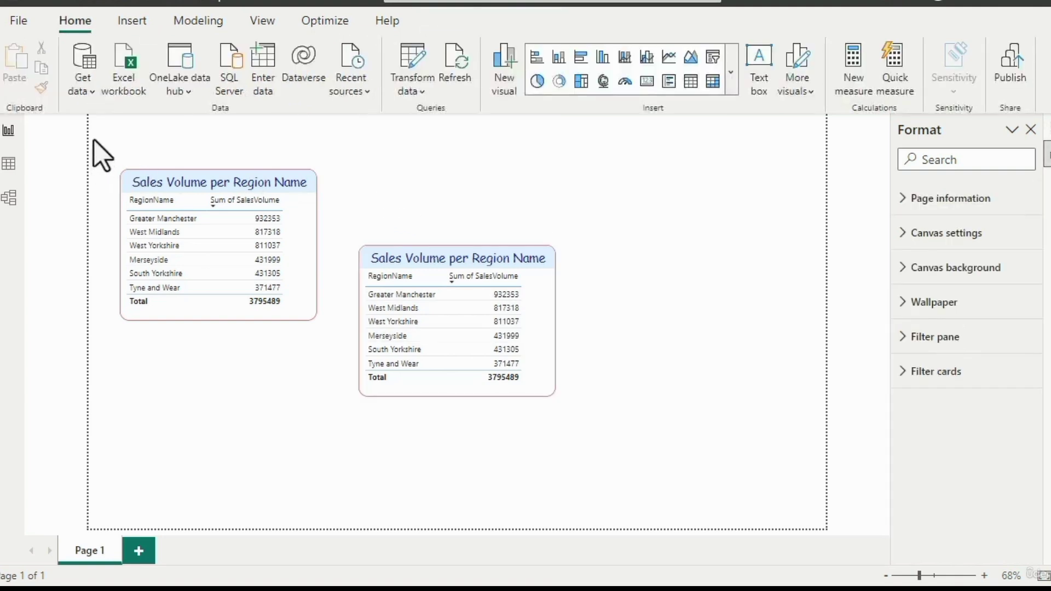
drag(94, 141, 628, 437)
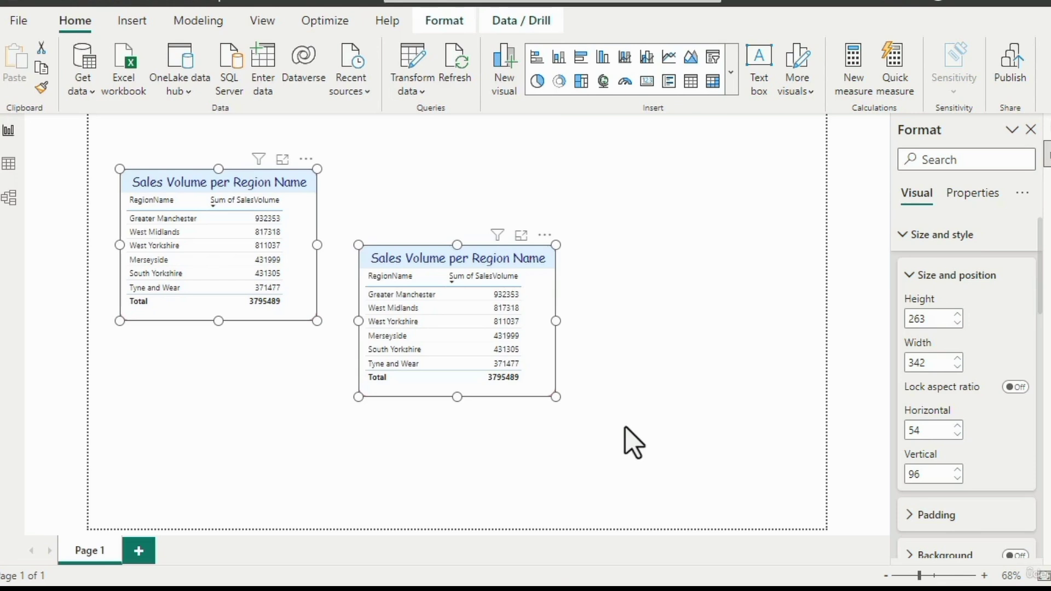
click(630, 441)
click(544, 393)
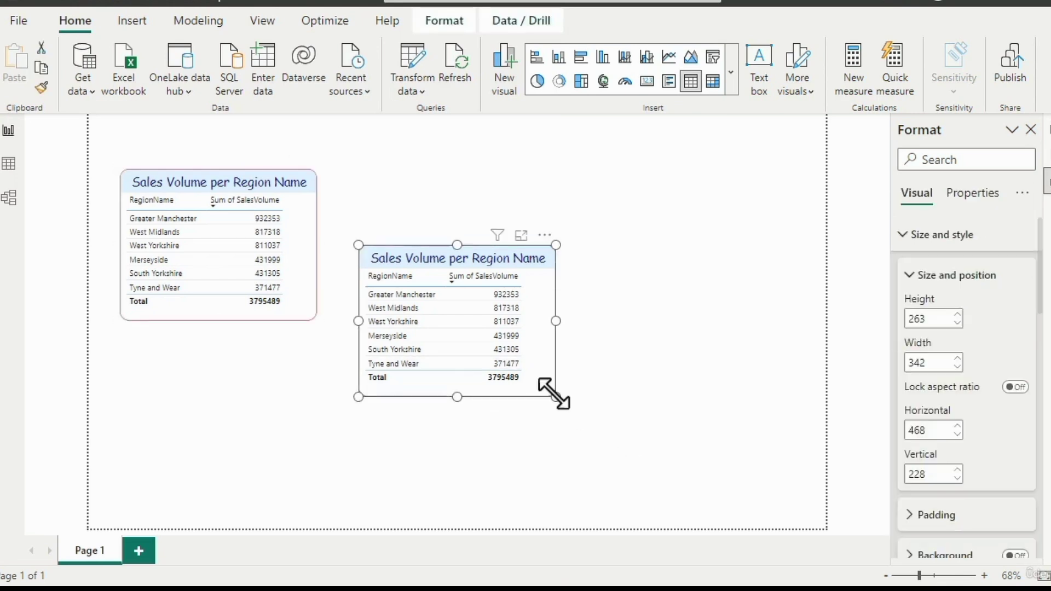
ctrl+click(297, 286)
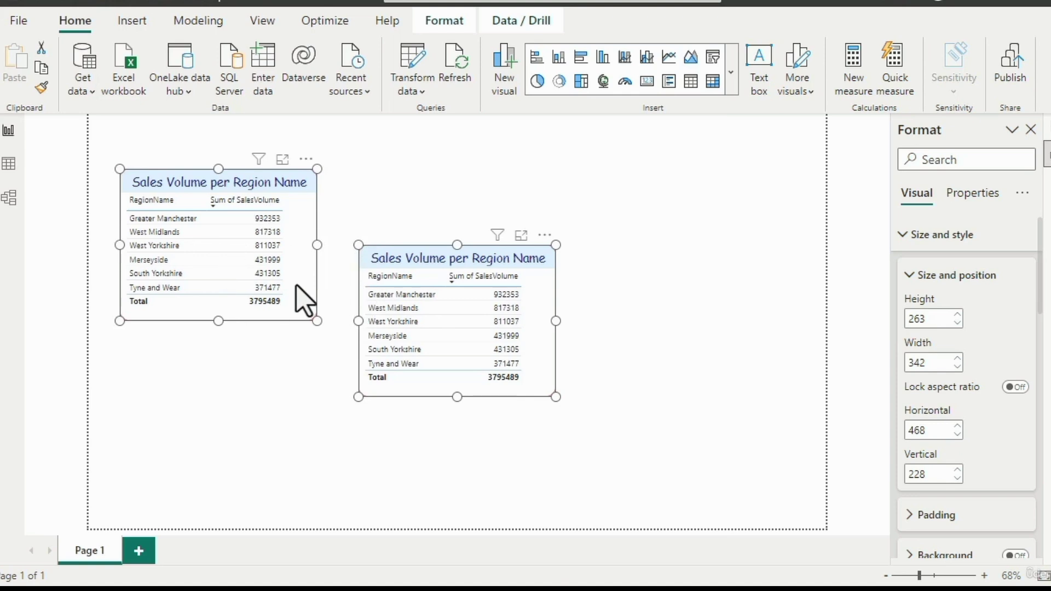
click(378, 297)
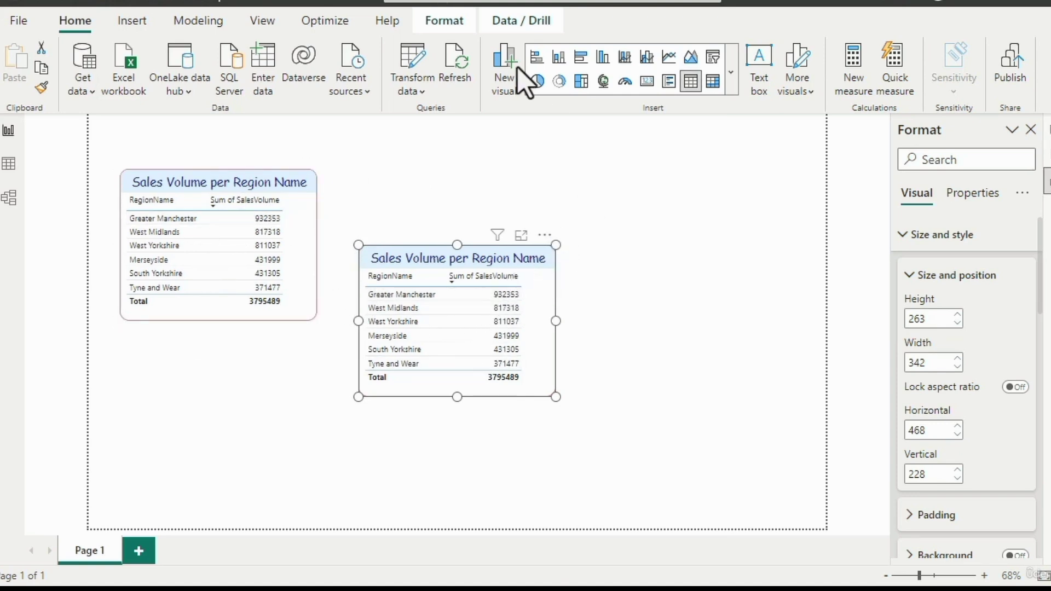
click(431, 22)
click(357, 77)
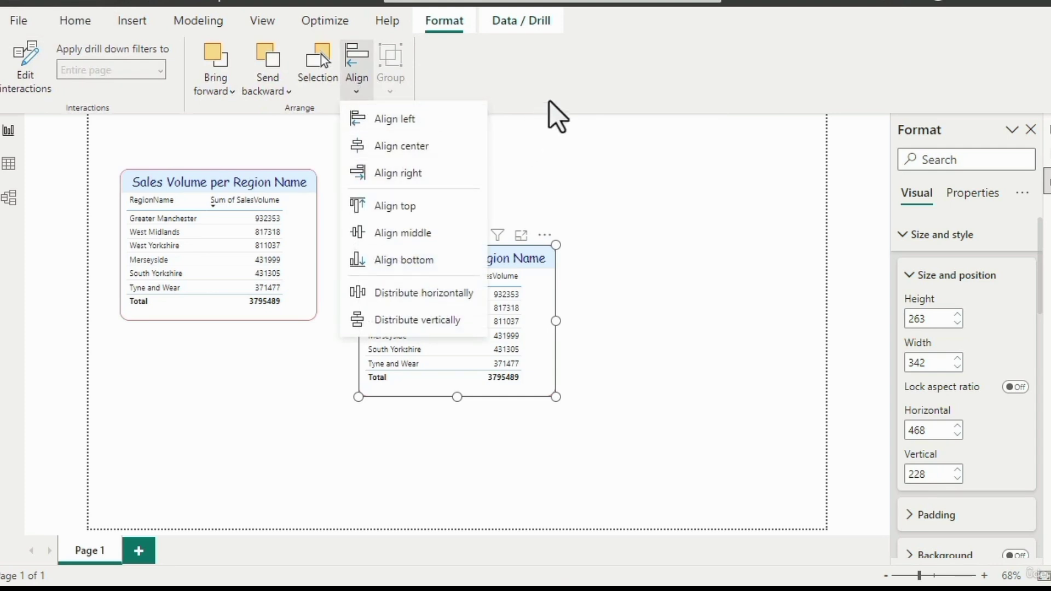
click(554, 76)
- Widen the copied table to about 651 and place it at about horizontal 516, vertical 393
click(604, 340)
drag(544, 353, 764, 424)
- Select both table visuals and align their left edges
click(294, 311)
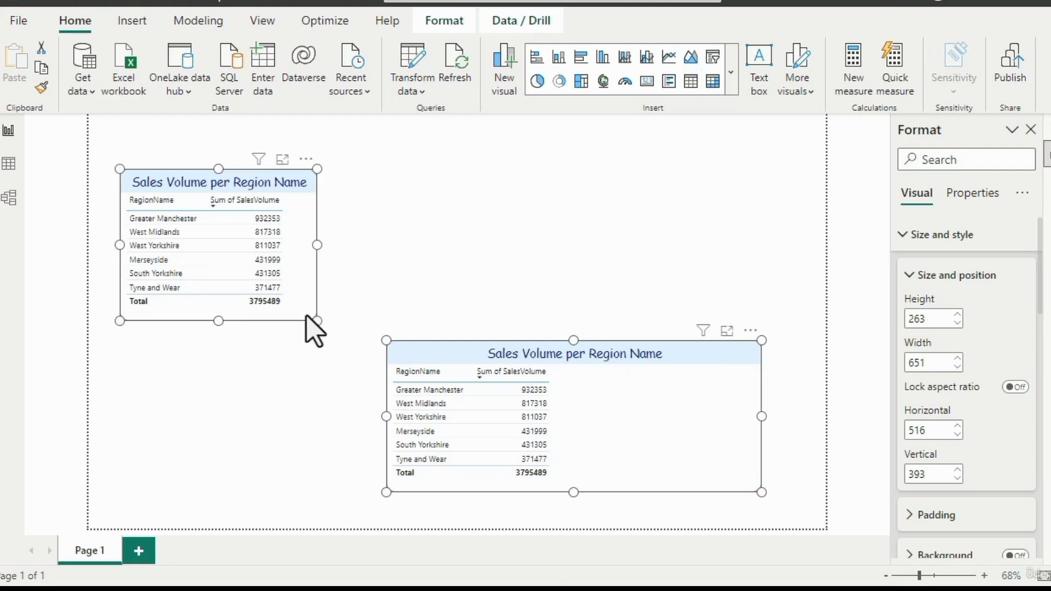
click(448, 28)
click(357, 76)
click(378, 119)
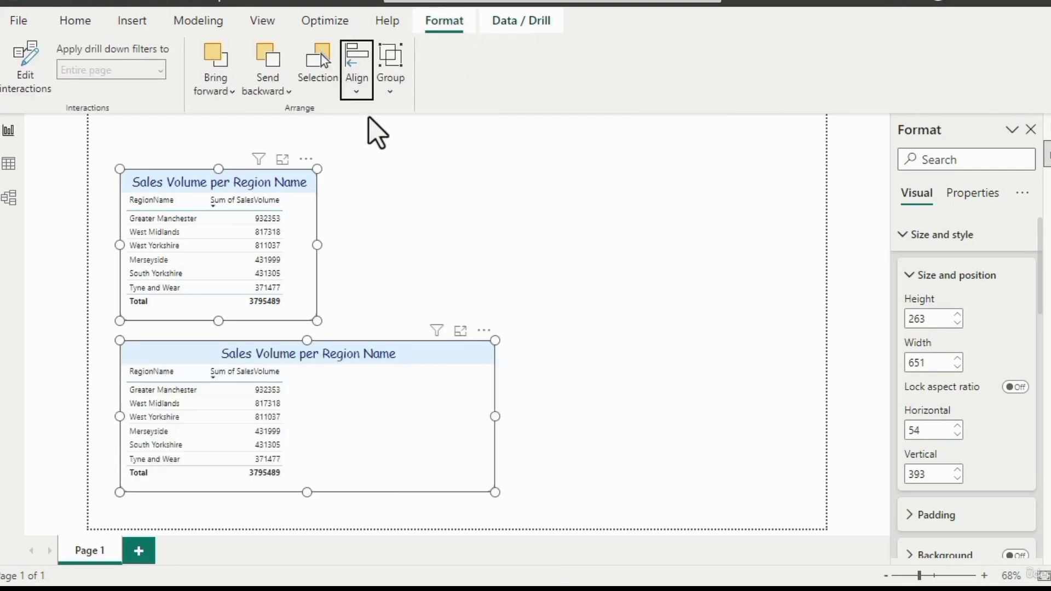
- Align the two selected tables by their centers and then by their right edges
click(357, 88)
click(391, 151)
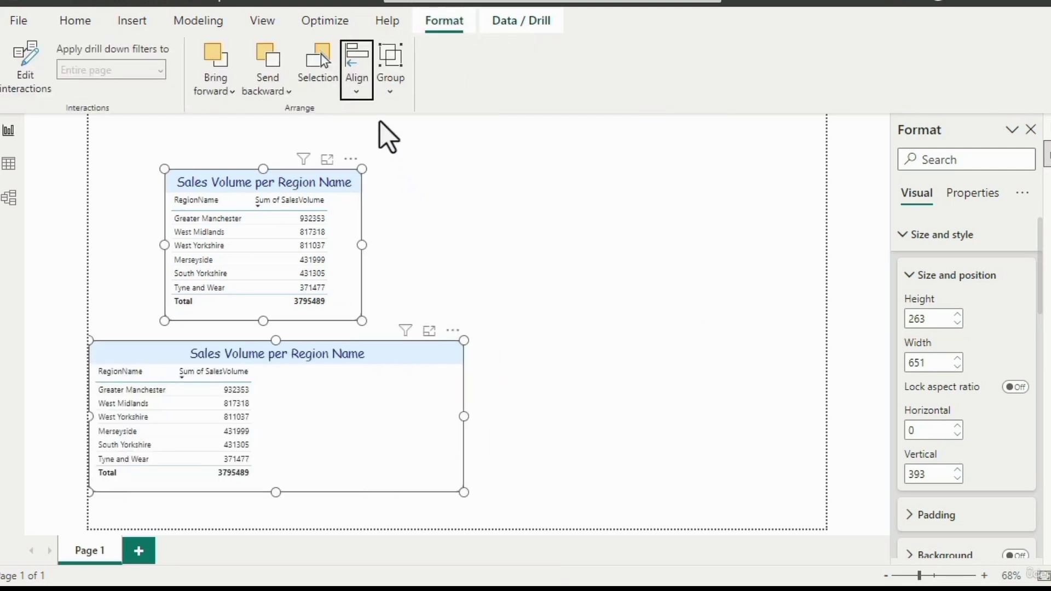
click(358, 88)
click(402, 174)
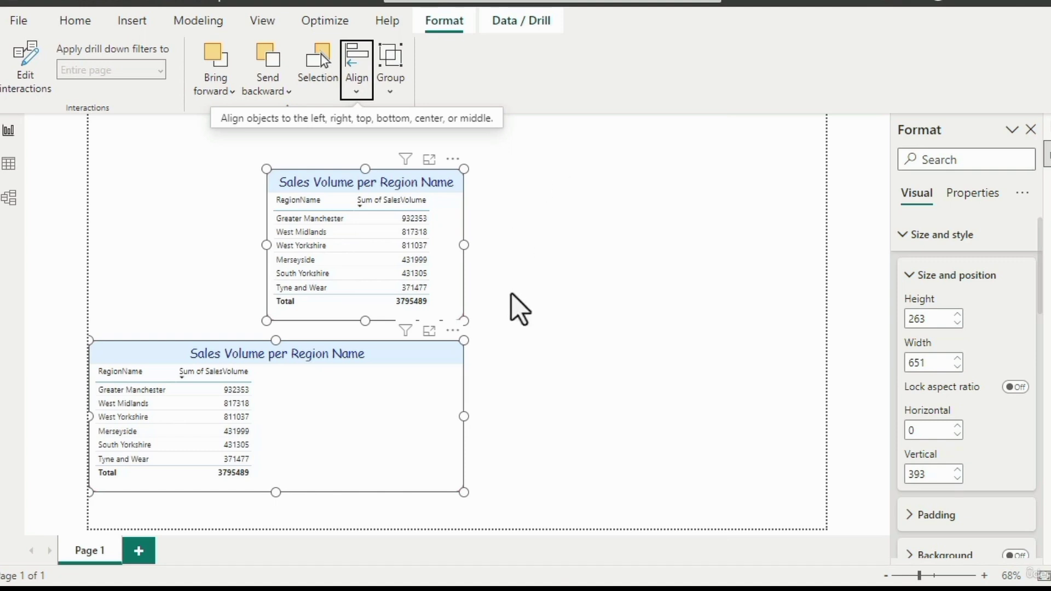
- Move the wide table to about horizontal 768, vertical 158 and resize it to about 455 high and 405 wide
click(502, 364)
drag(452, 401, 752, 277)
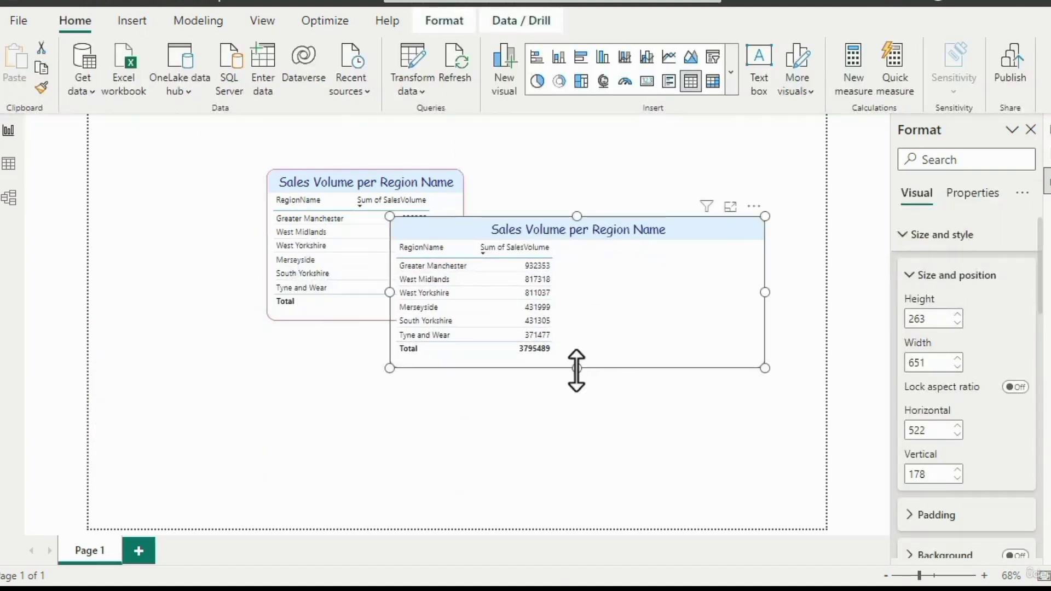
drag(577, 368, 578, 467)
drag(389, 342, 531, 342)
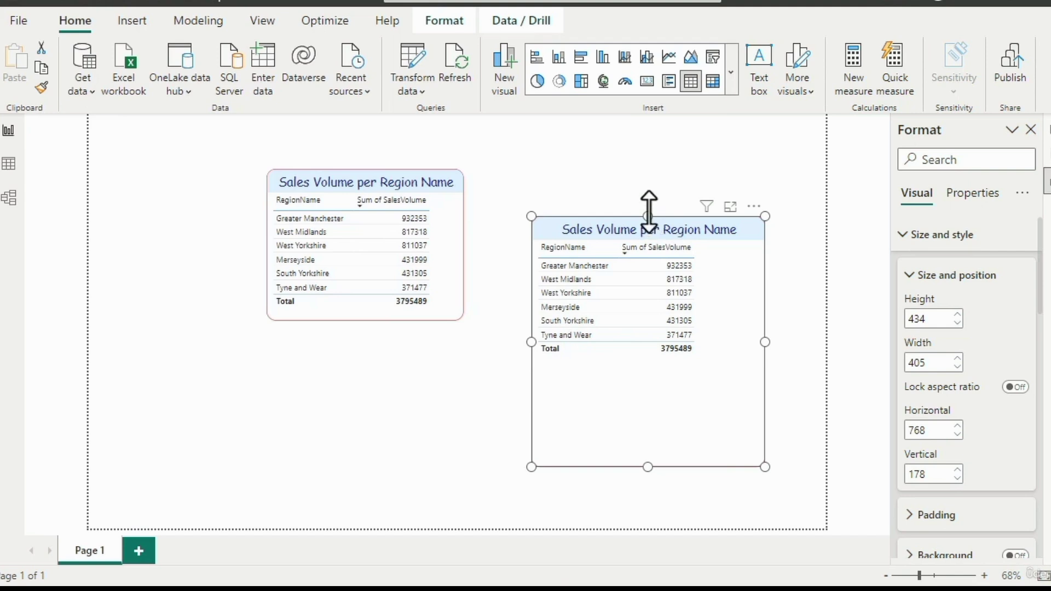
drag(648, 216, 650, 205)
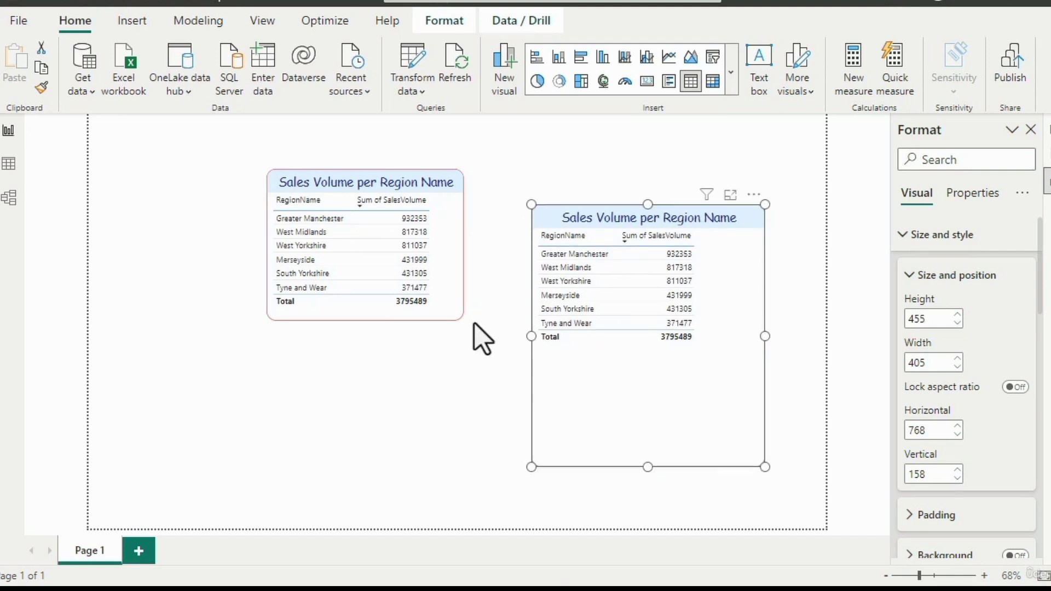
- Select both table visuals and align them by their top edges, then by their middles
click(435, 308)
click(433, 307)
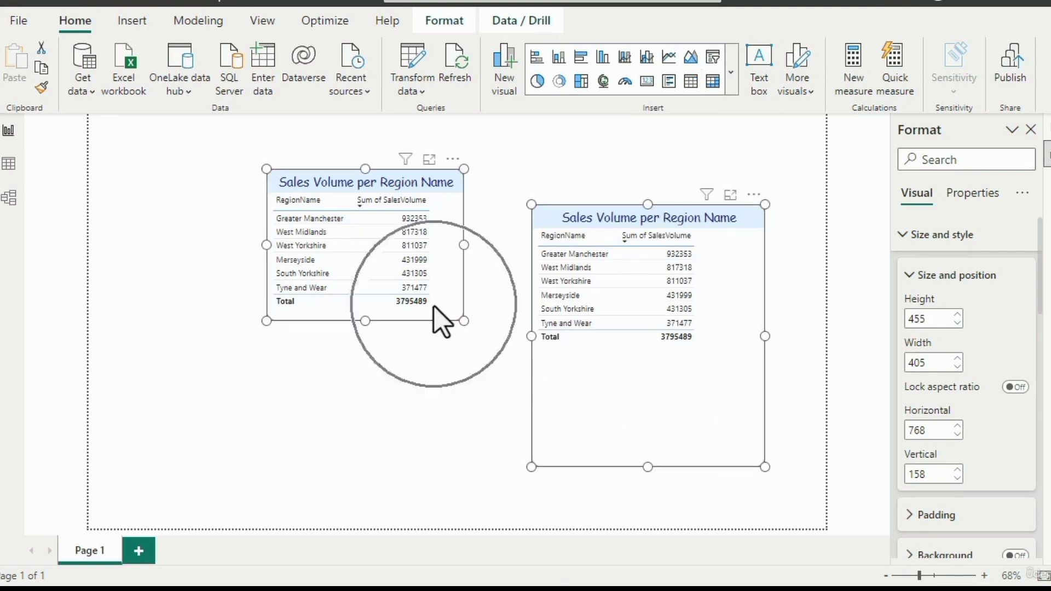
click(446, 22)
click(361, 88)
click(395, 206)
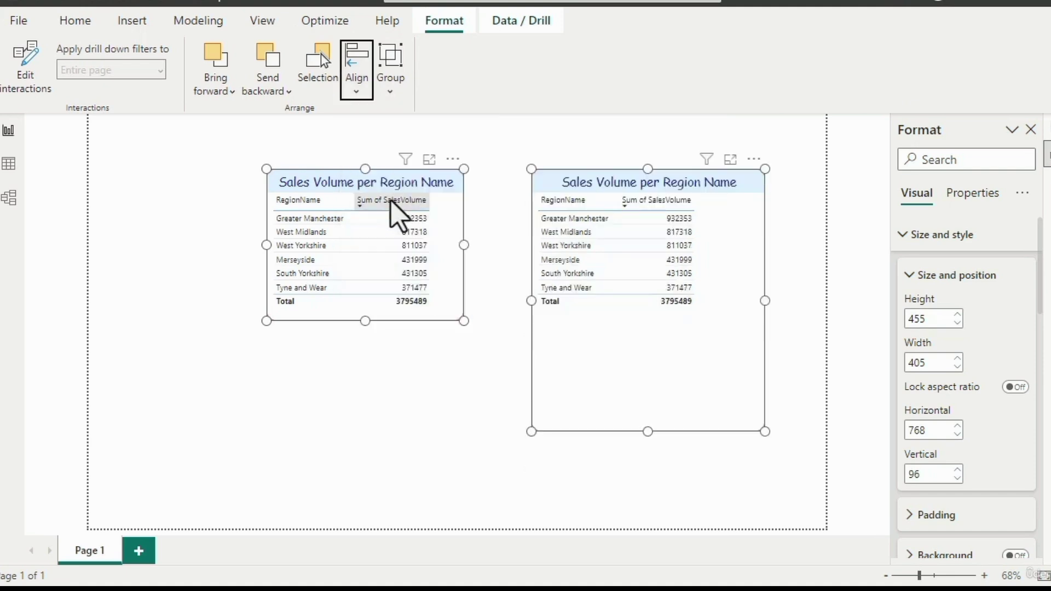
click(361, 94)
click(389, 234)
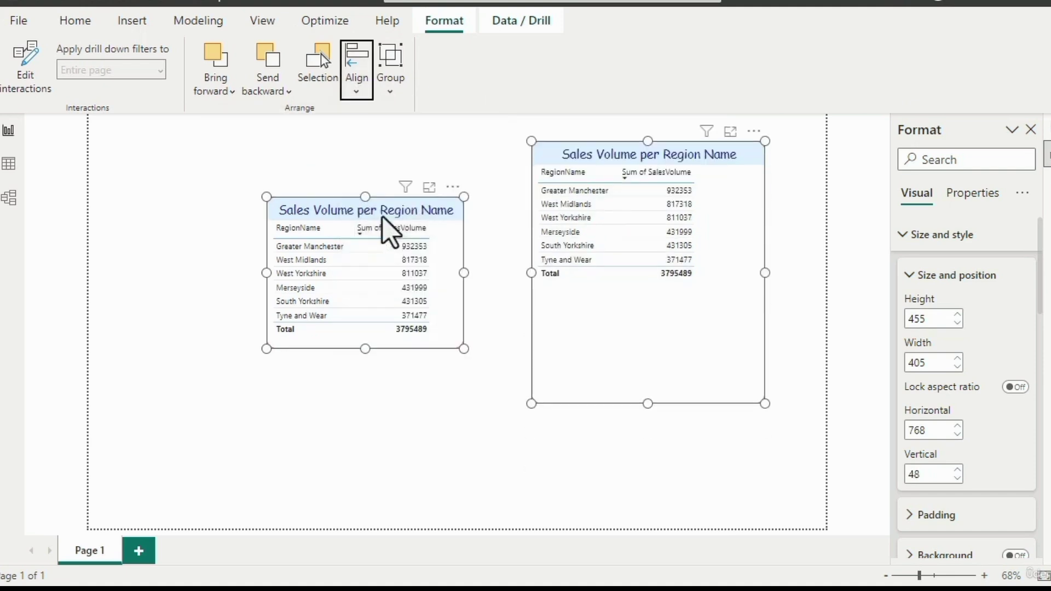
- Align the two selected tables by their bottom edges
click(366, 91)
click(417, 261)
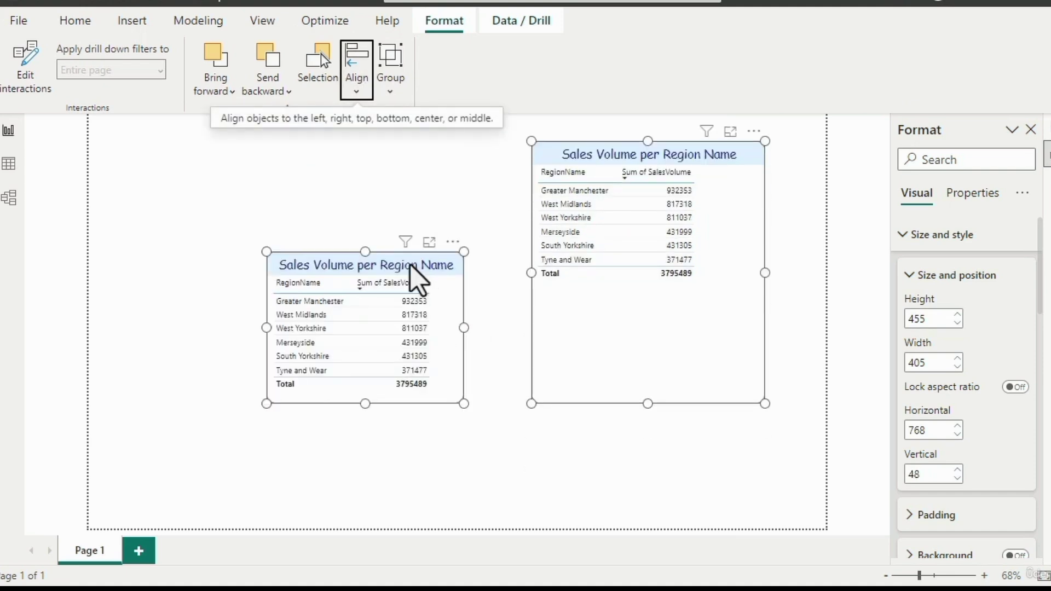
click(364, 90)
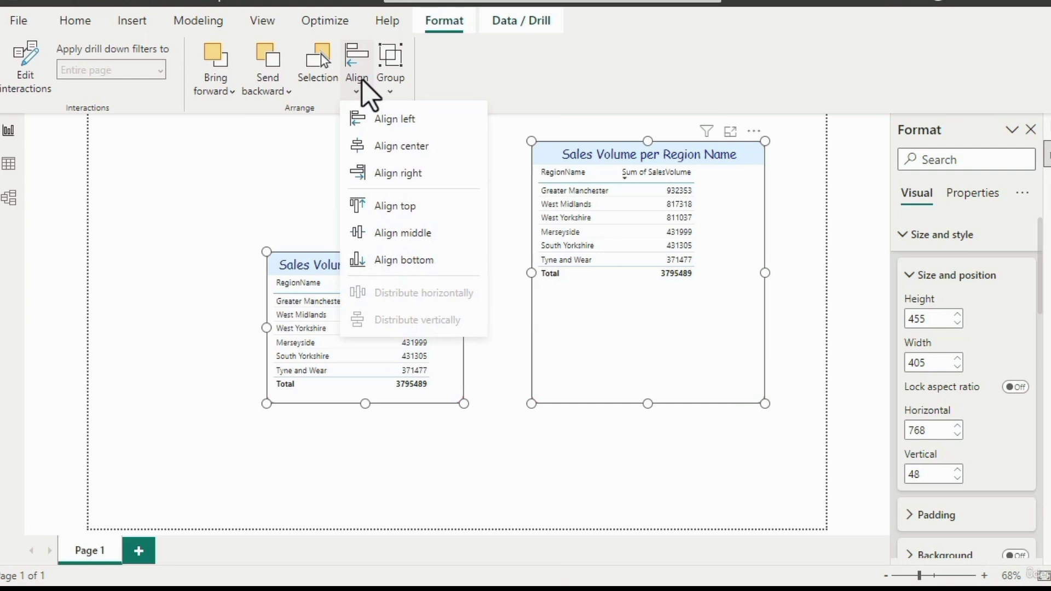
click(524, 112)
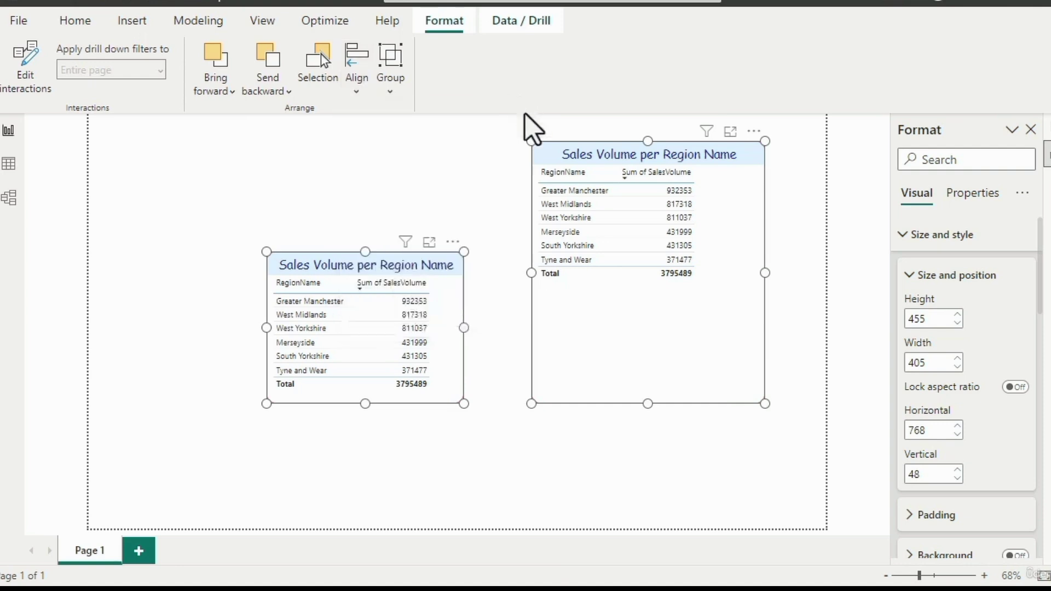
- Select only the larger table and distribute it horizontally, then vertically, on the page
click(496, 326)
click(533, 350)
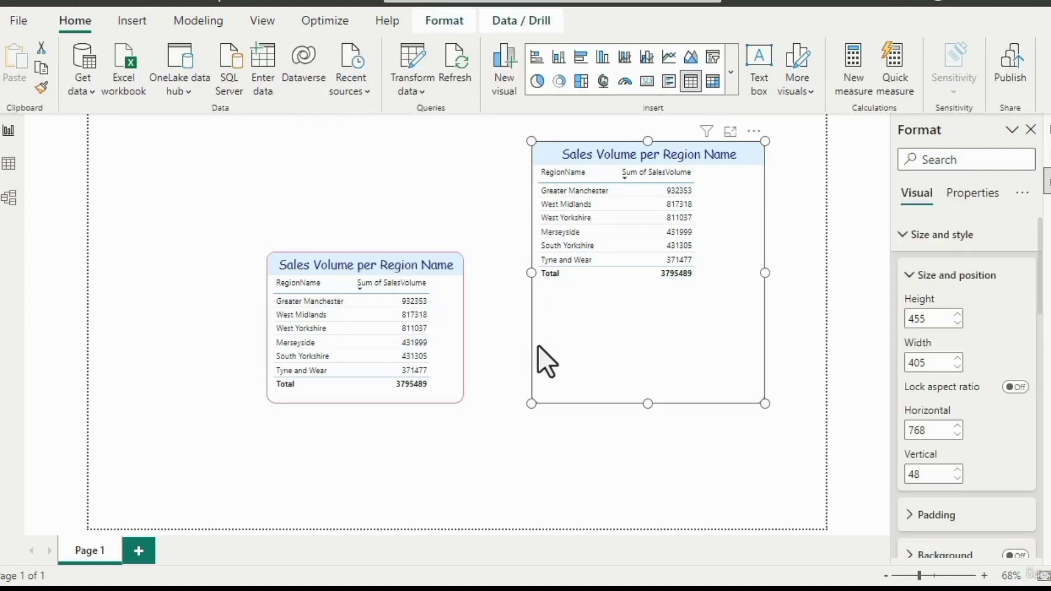
click(444, 22)
click(356, 90)
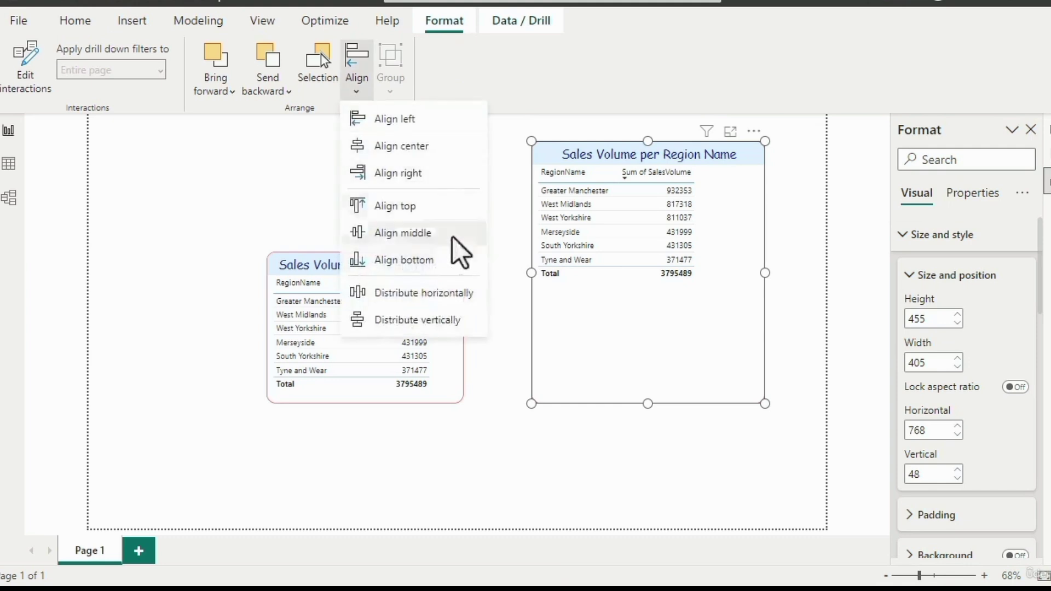
click(410, 295)
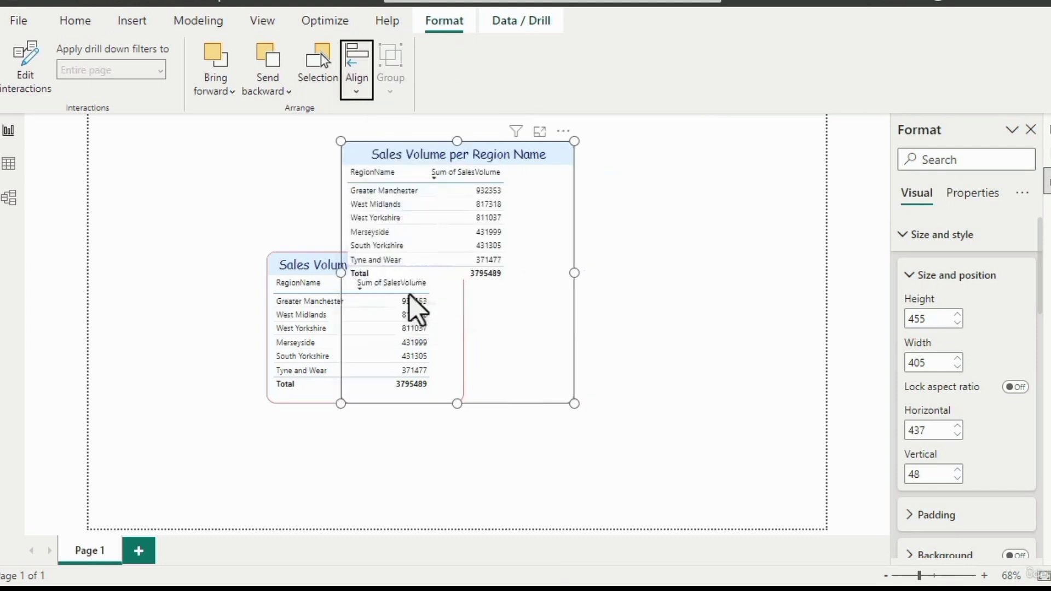
click(356, 69)
click(383, 320)
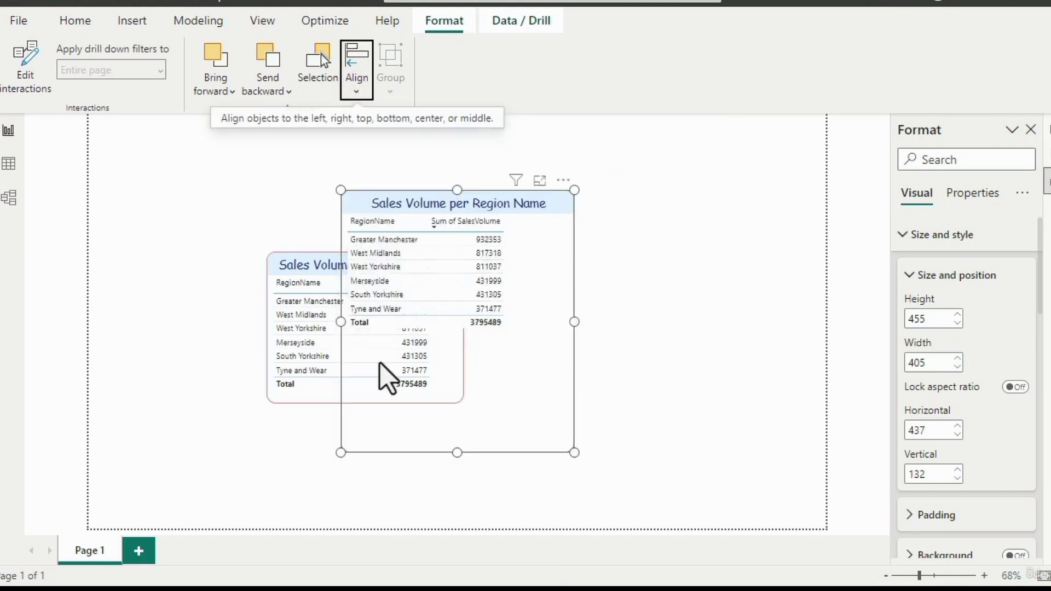
- Move the smaller table to about horizontal 55, vertical 39 and the larger one to about horizontal 55, vertical 199 so they overlap
drag(320, 406, 146, 295)
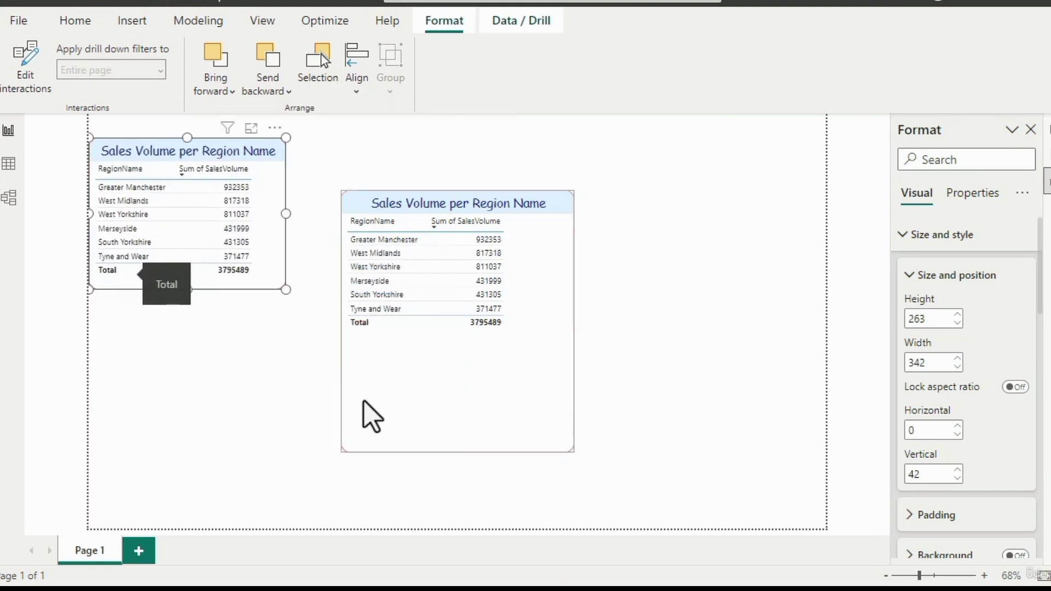
drag(499, 430, 279, 467)
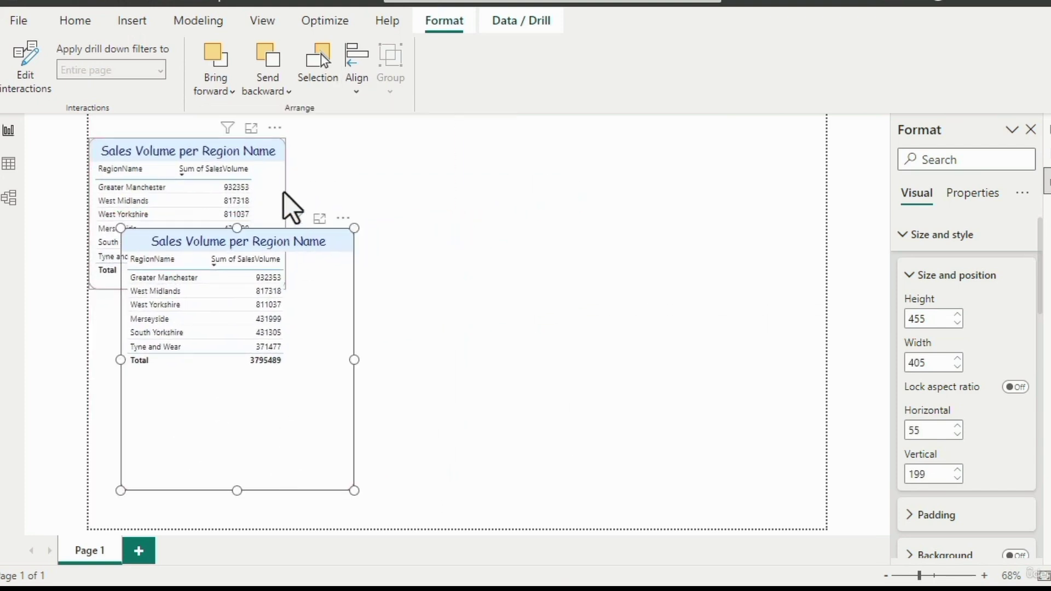
drag(281, 191, 308, 193)
- Resize the larger table to about 260 high and 342 wide at about vertical 190, matching the other table's width
click(334, 410)
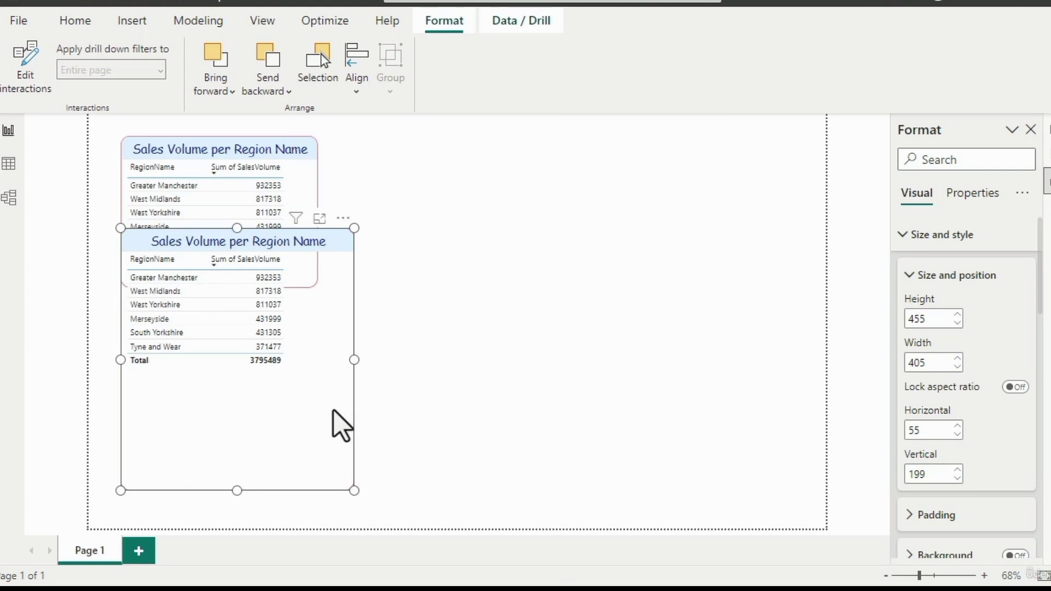
click(420, 410)
drag(350, 489, 289, 352)
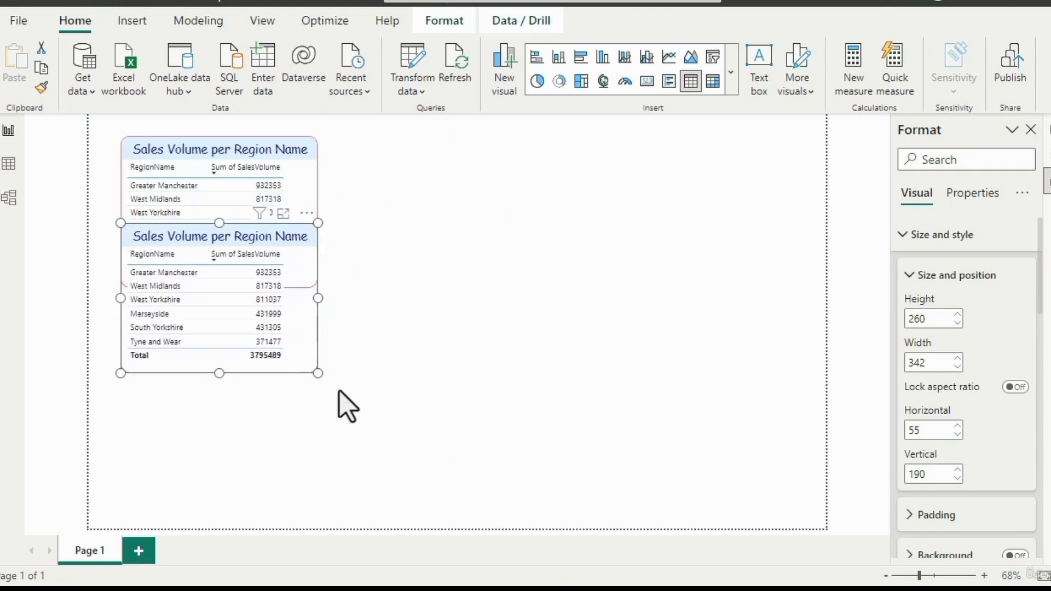
- Select the upper table, then select the lower overlapping table and bring it forward
click(299, 174)
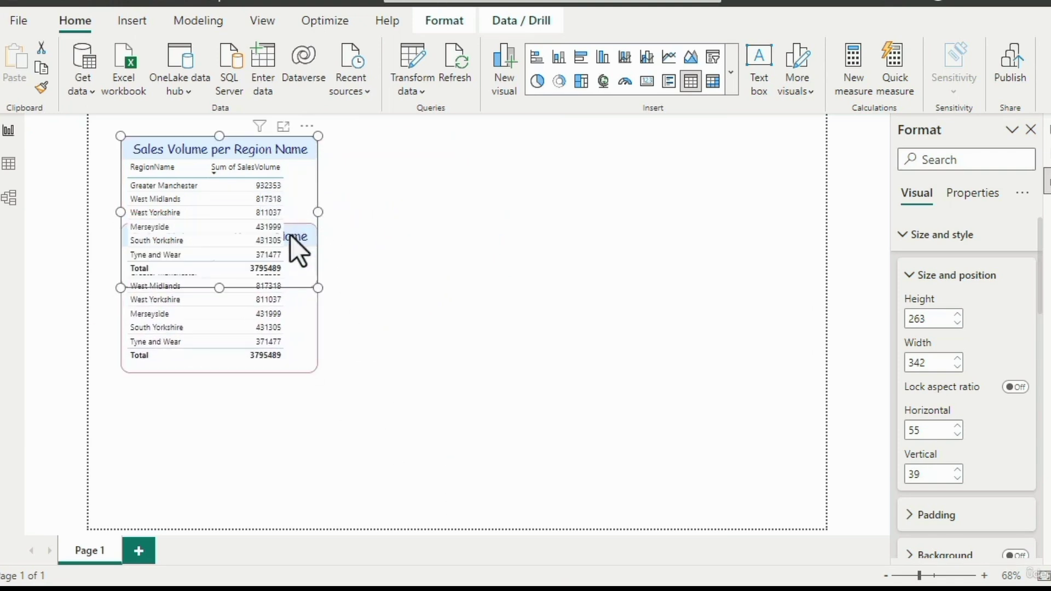
click(307, 340)
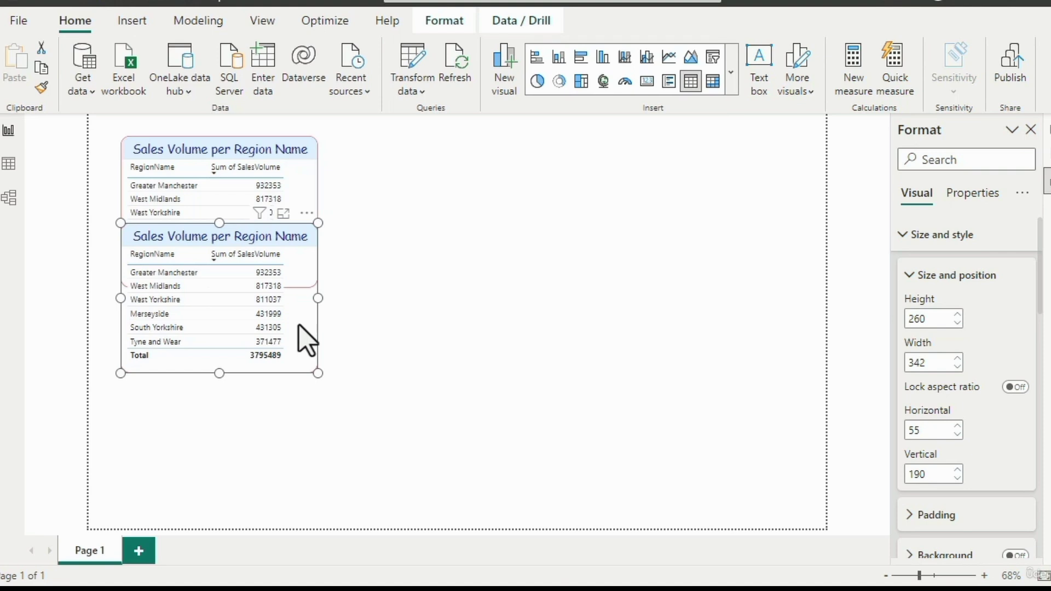
click(448, 26)
click(203, 92)
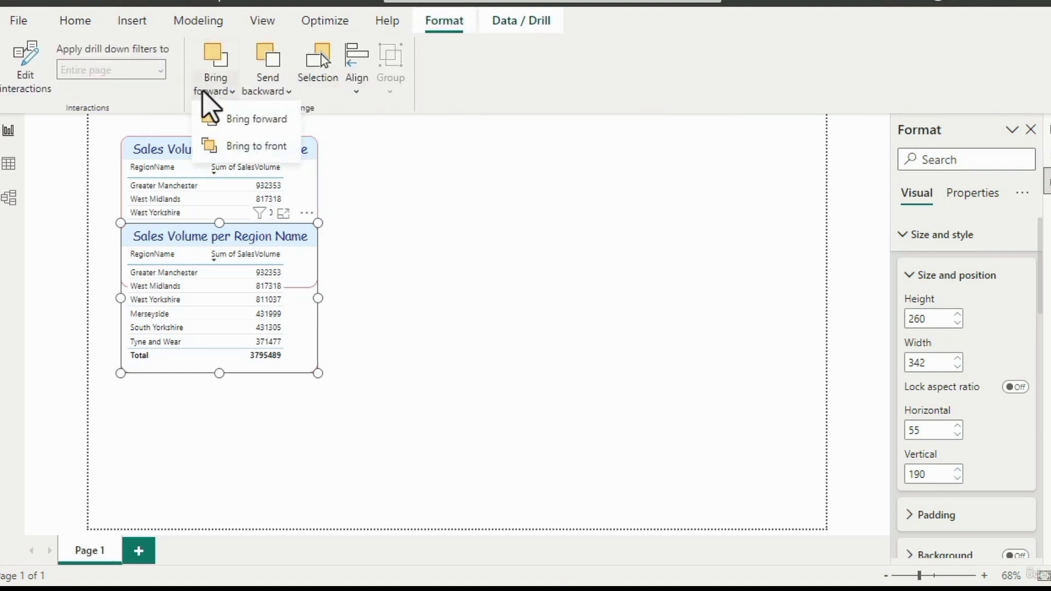
click(233, 119)
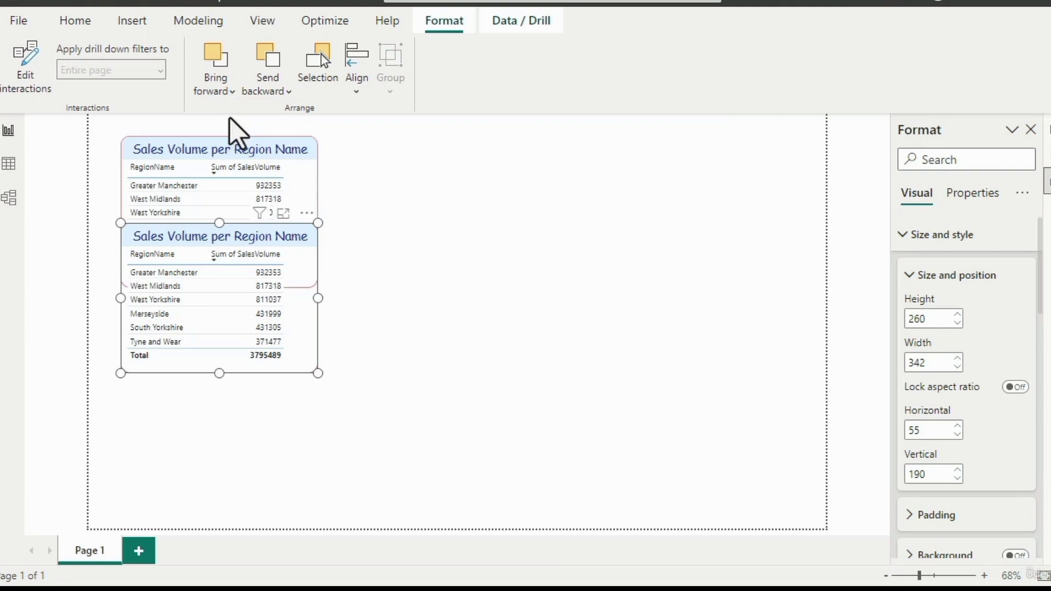
- Send the lower table backward behind the upper one, then bring it forward
click(266, 87)
click(322, 121)
click(269, 87)
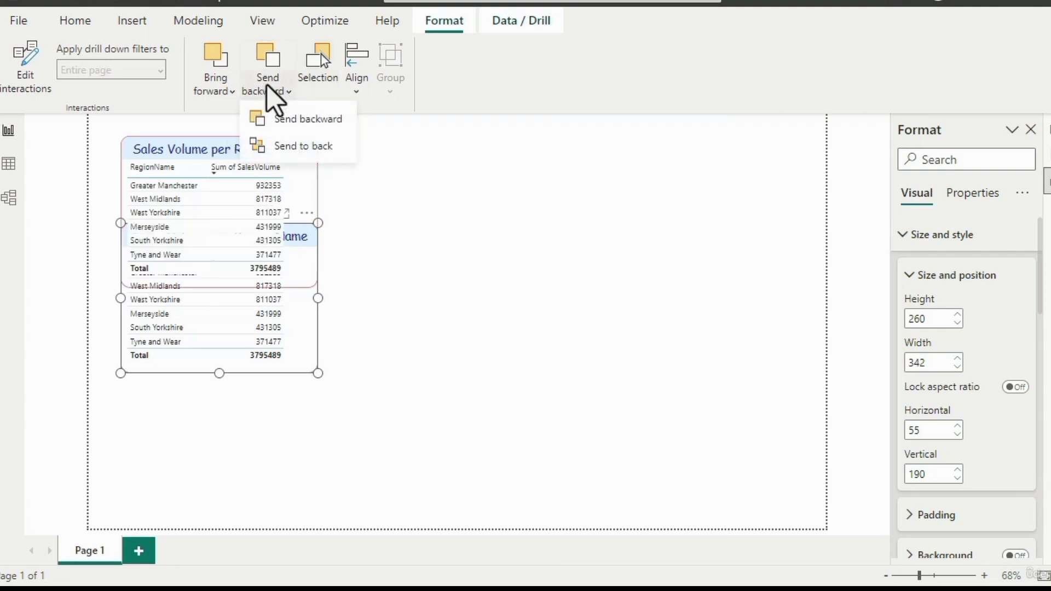
click(234, 92)
click(242, 119)
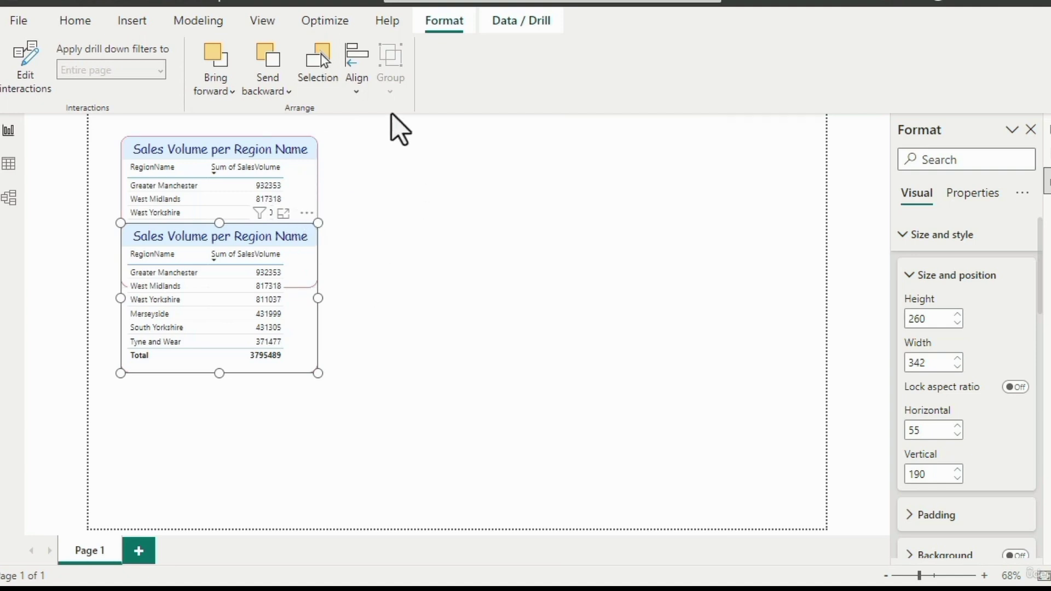
- Repeat sending the lower table backward and bringing it forward in the layer order
click(280, 91)
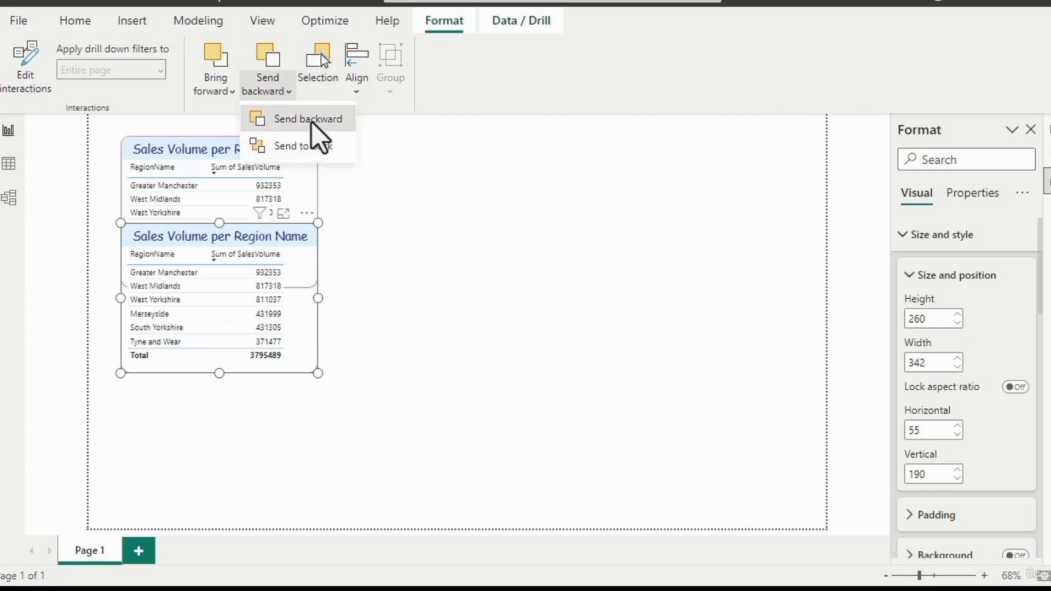
click(312, 120)
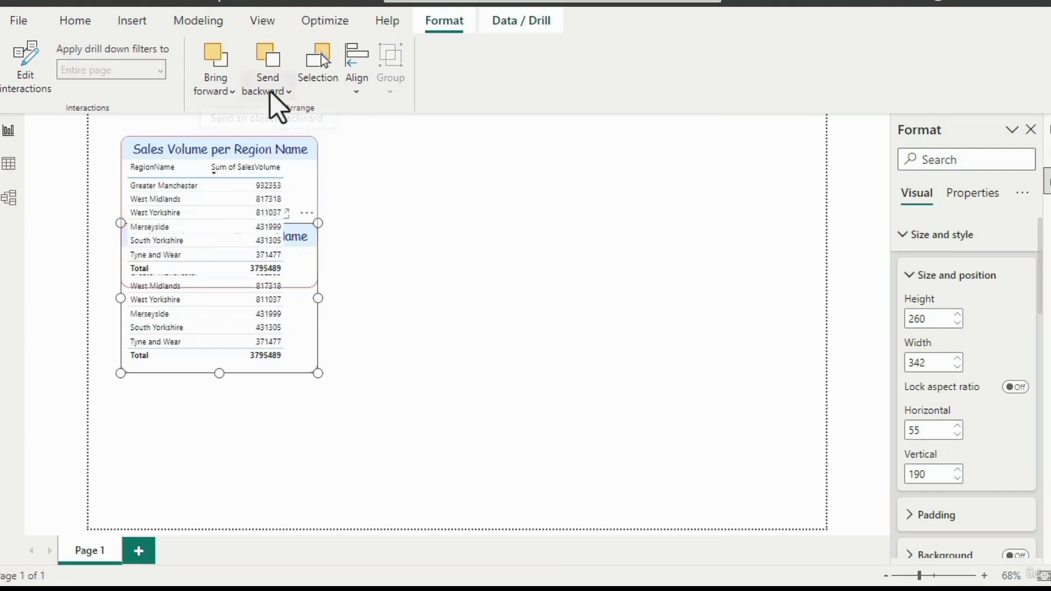
click(277, 92)
click(292, 126)
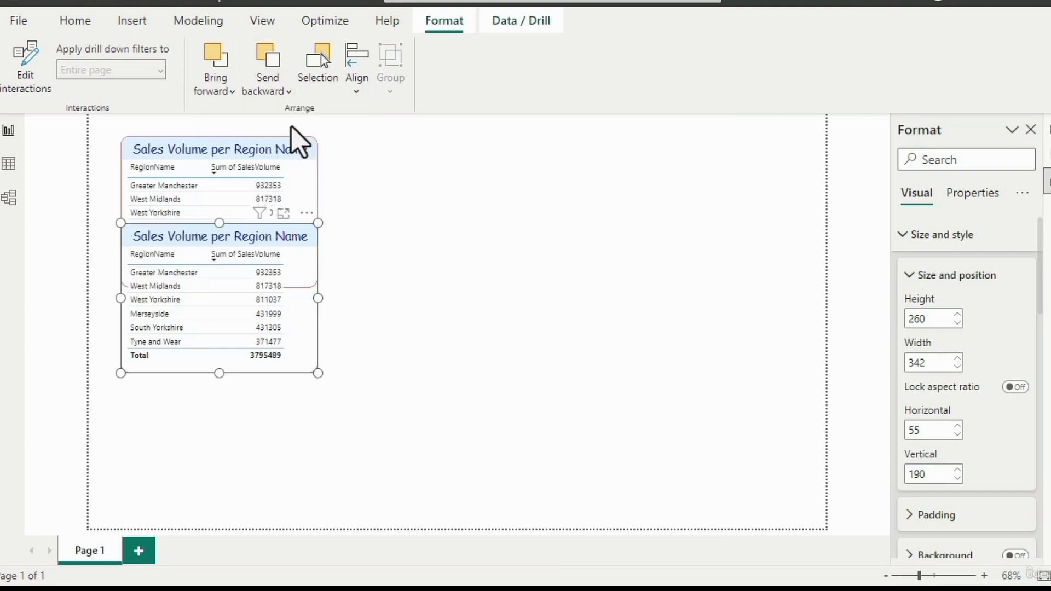
click(219, 89)
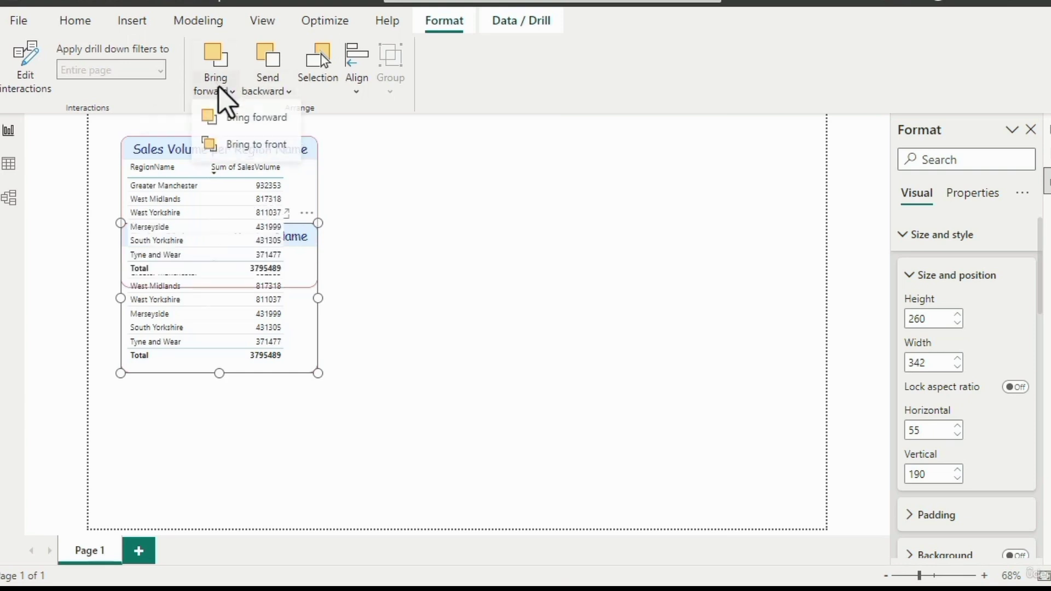
click(244, 122)
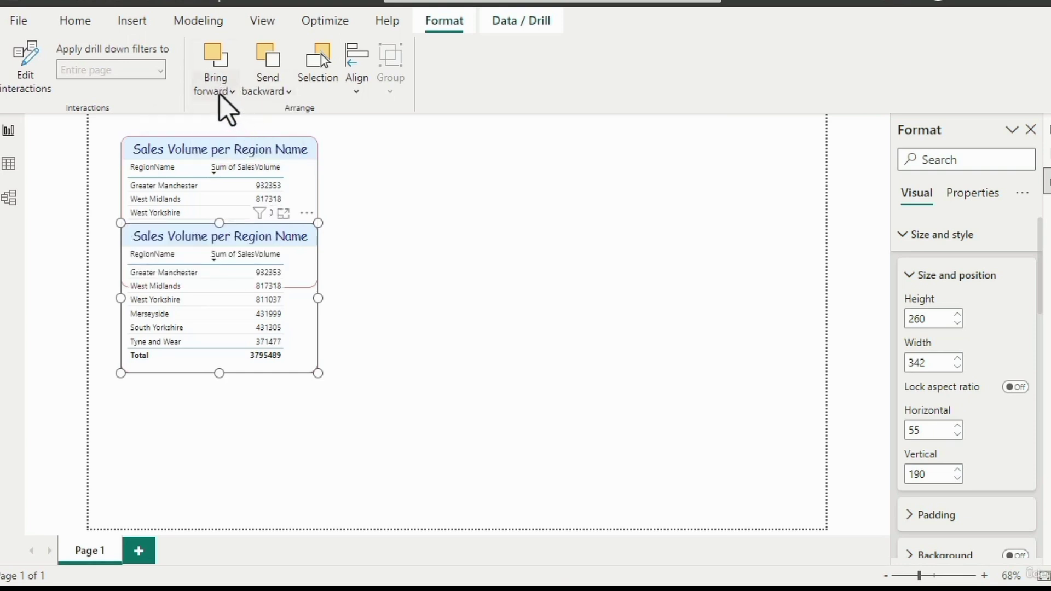
click(217, 93)
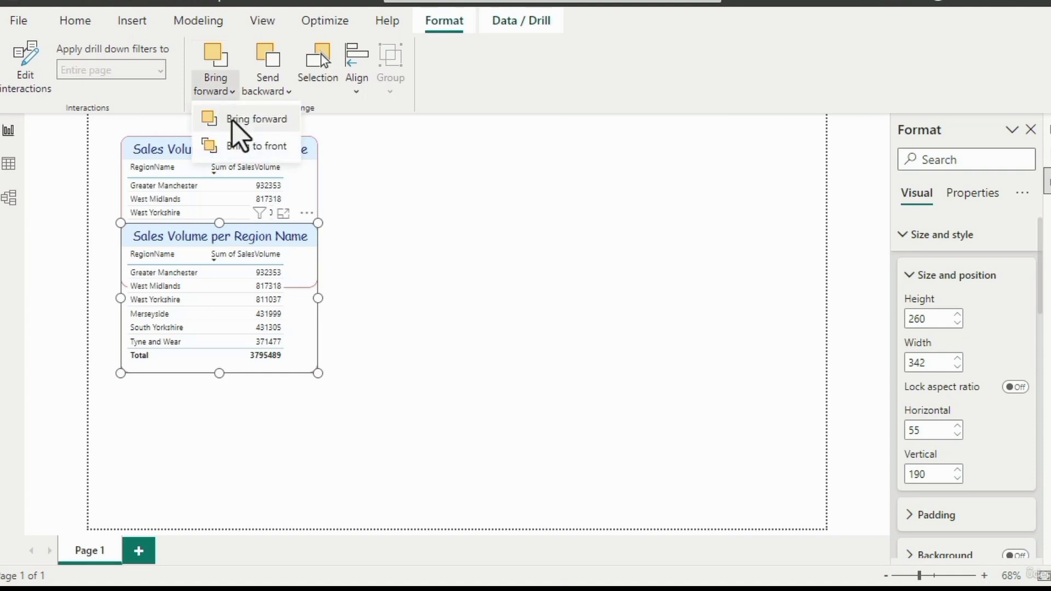
click(232, 120)
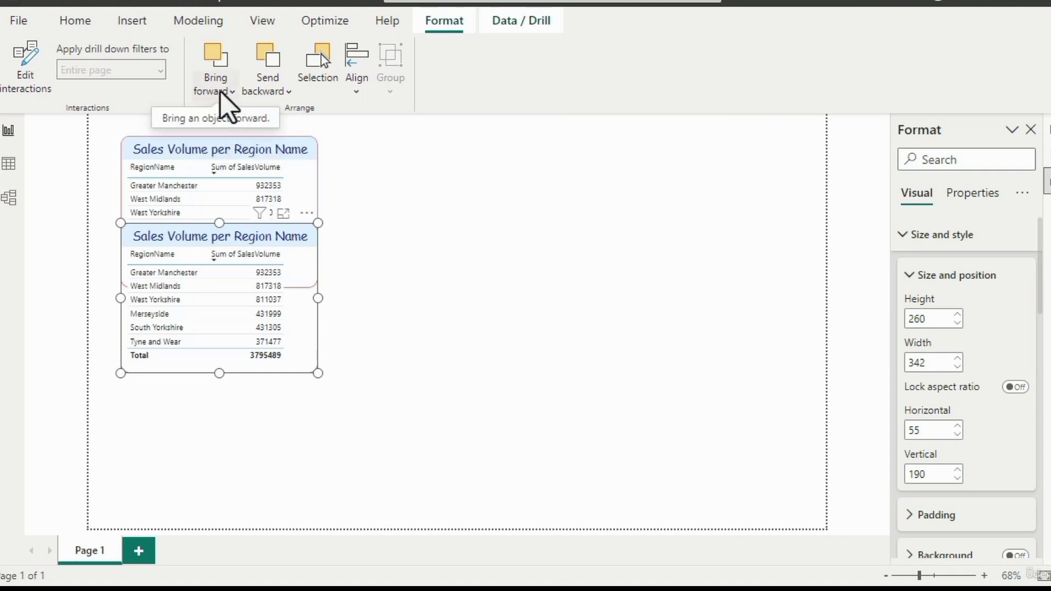
- Send the lower table to the back of the layer order, then bring it to the front
click(267, 87)
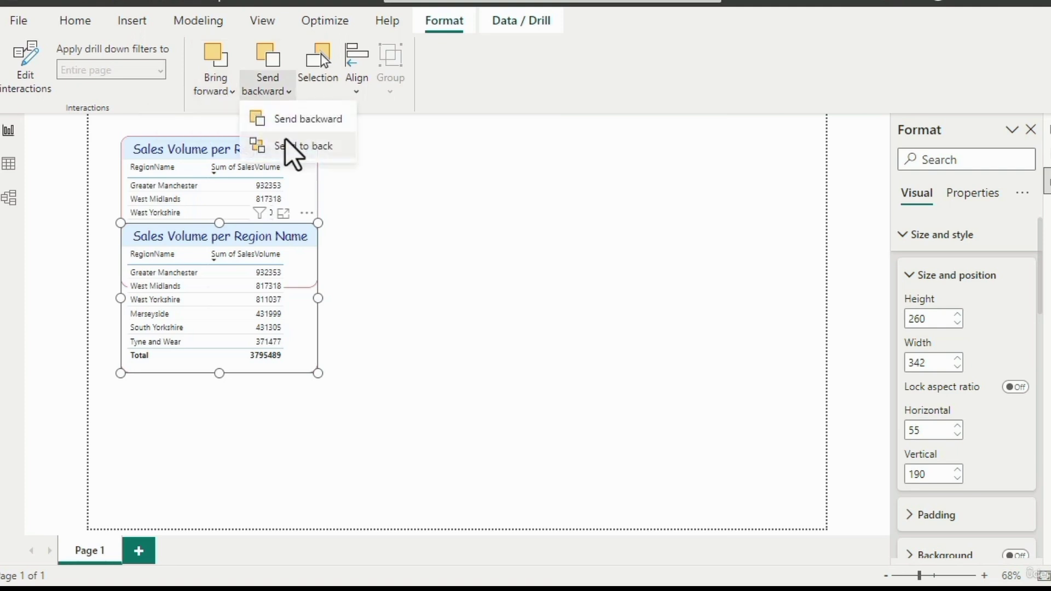
click(288, 145)
click(232, 95)
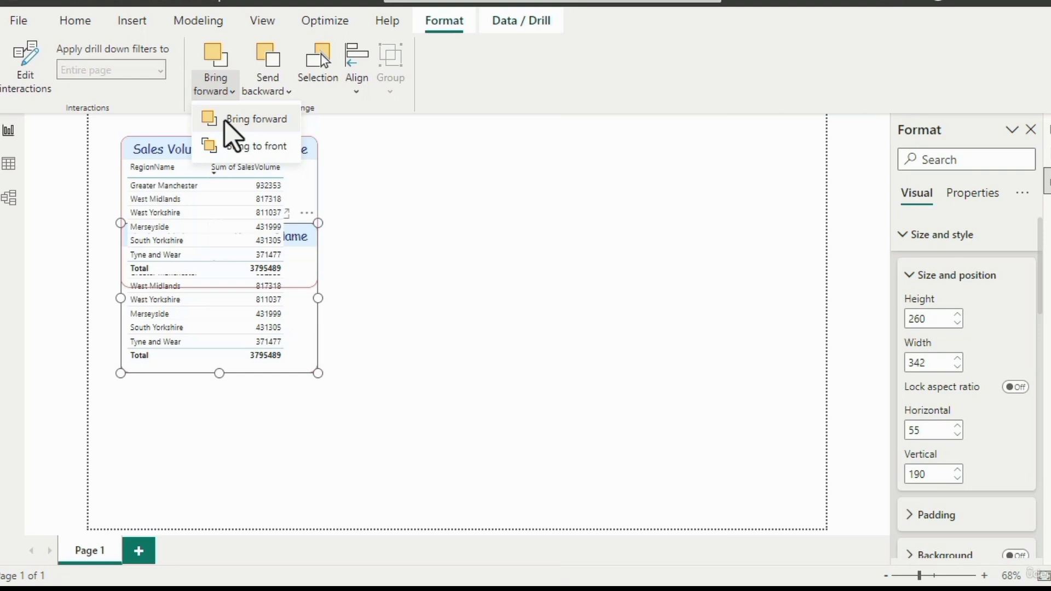
click(234, 150)
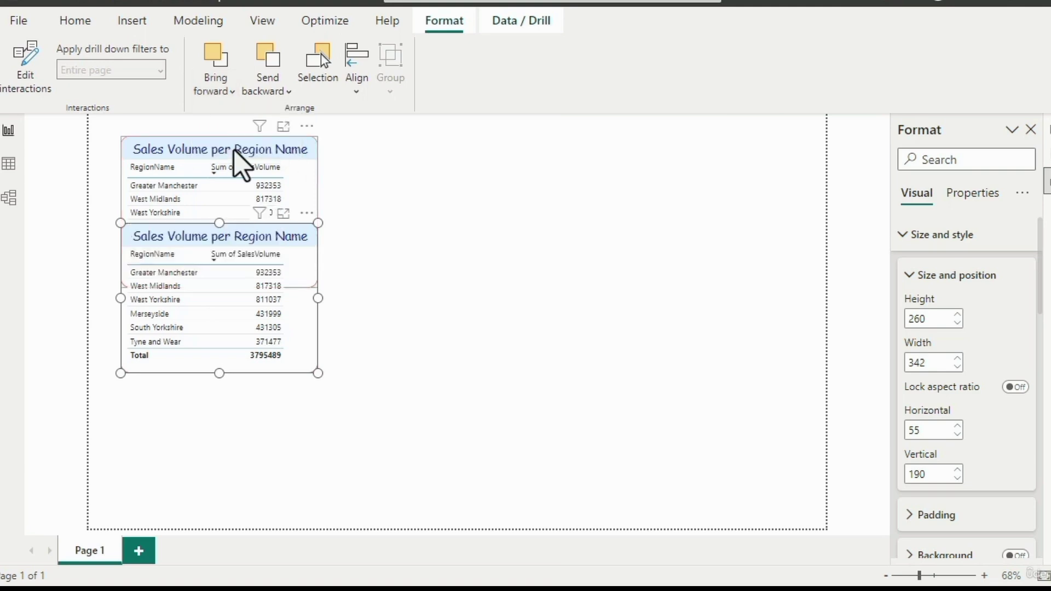
- Send the lower table to the back and clear the selection
click(269, 90)
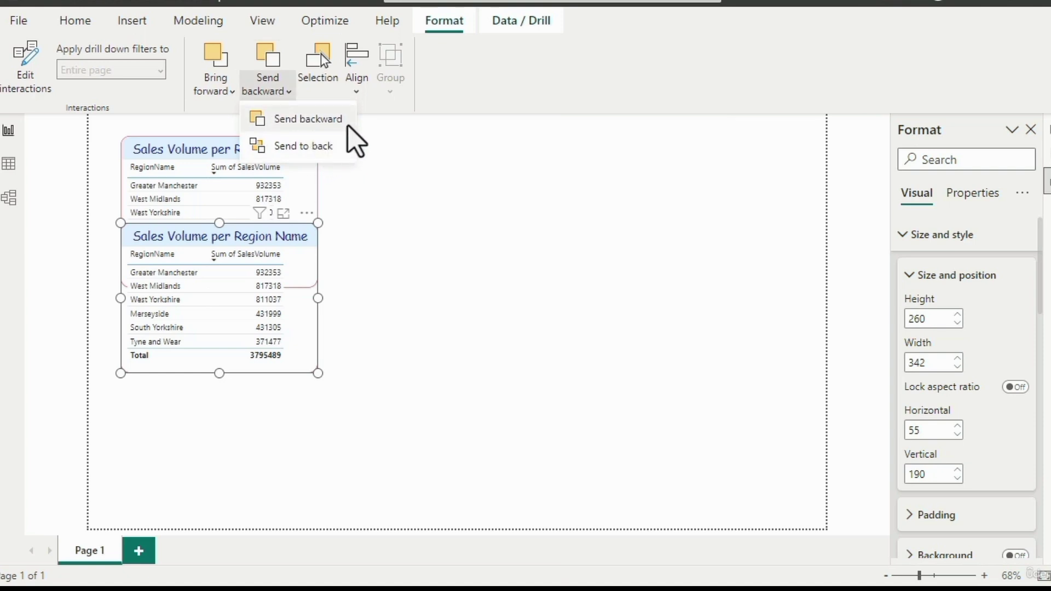
click(345, 153)
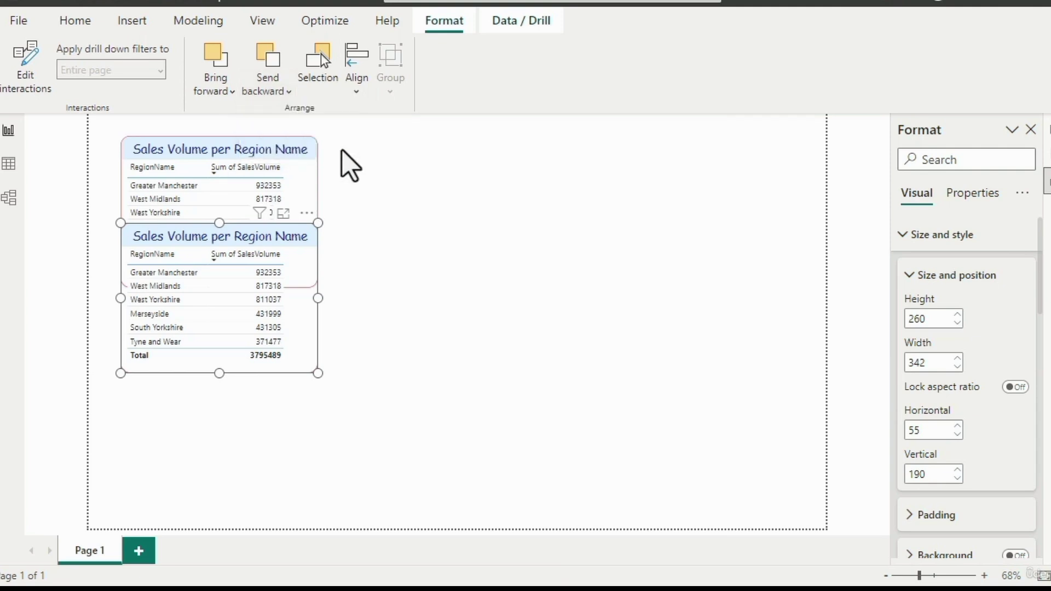
click(376, 272)
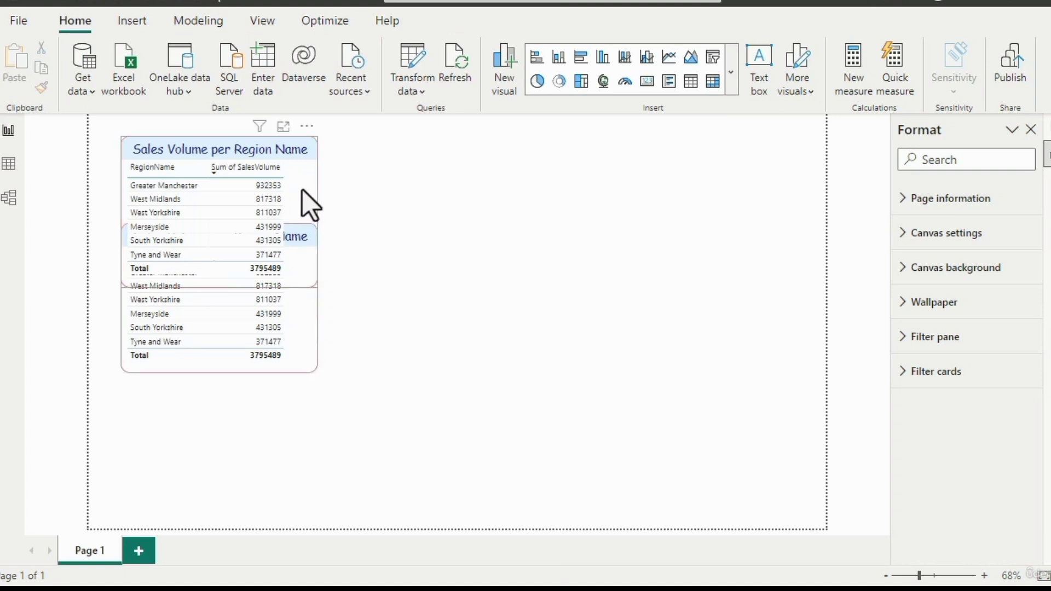
- Move the upper table to horizontal 0, vertical 0, shift the lower one to about horizontal 0, vertical 133, and delete the lower one
drag(272, 174, 238, 149)
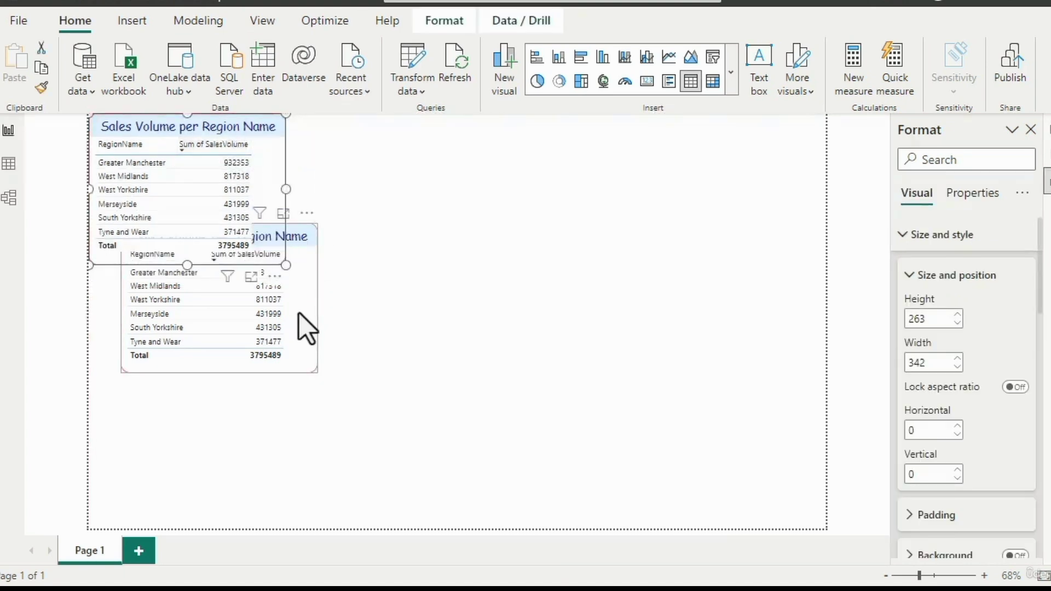
drag(298, 322, 262, 327)
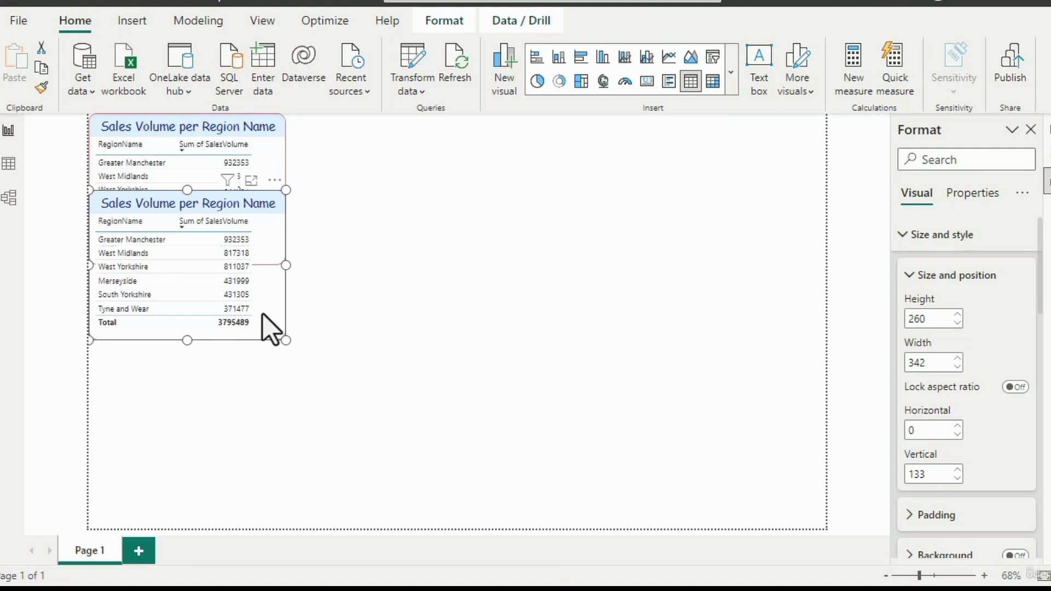
key(Delete)
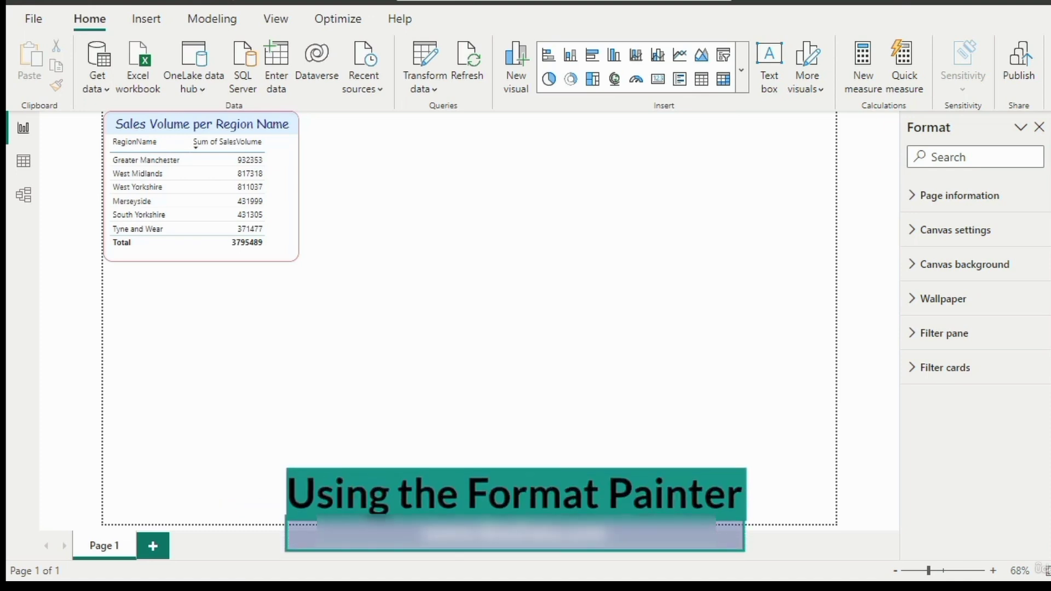
- Select the remaining Sales Volume per Region Name table, copy it and paste a duplicate on the page
click(285, 256)
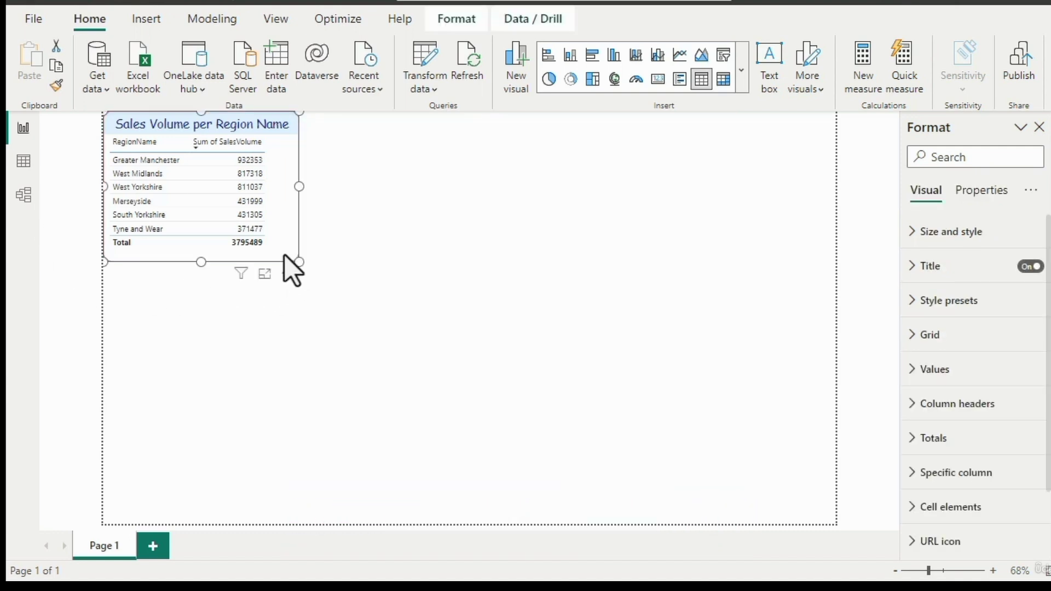
click(562, 257)
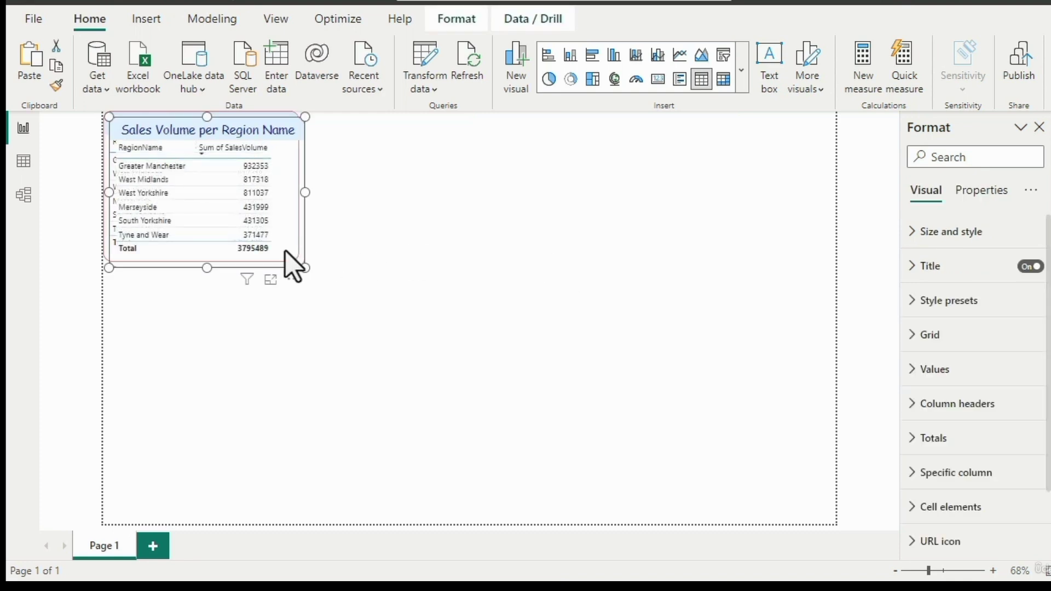
- Move the duplicate table away from the original to the upper middle of the page and clear the selection
drag(298, 263, 589, 297)
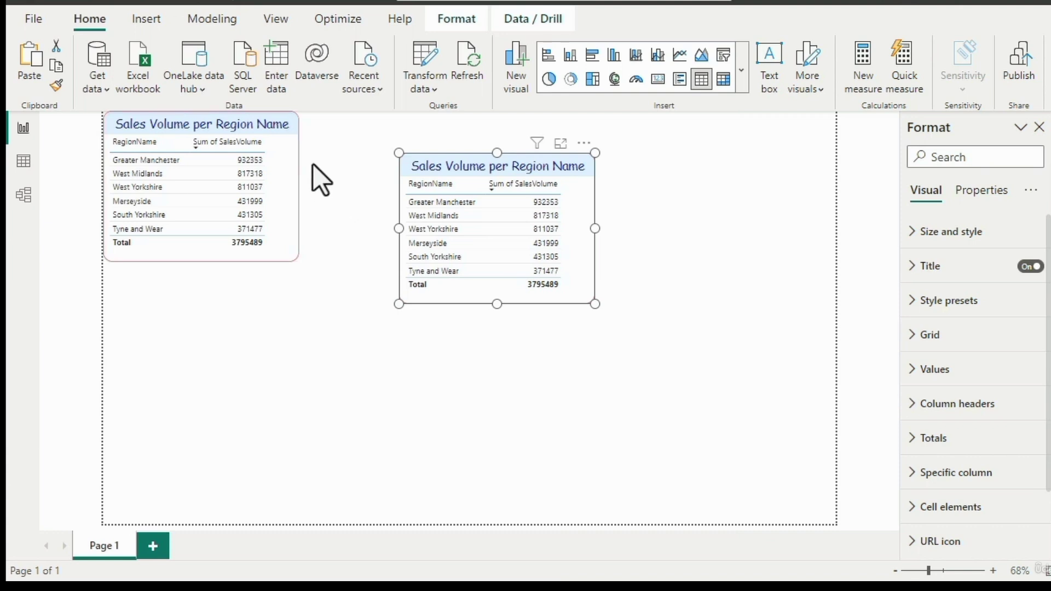
click(314, 202)
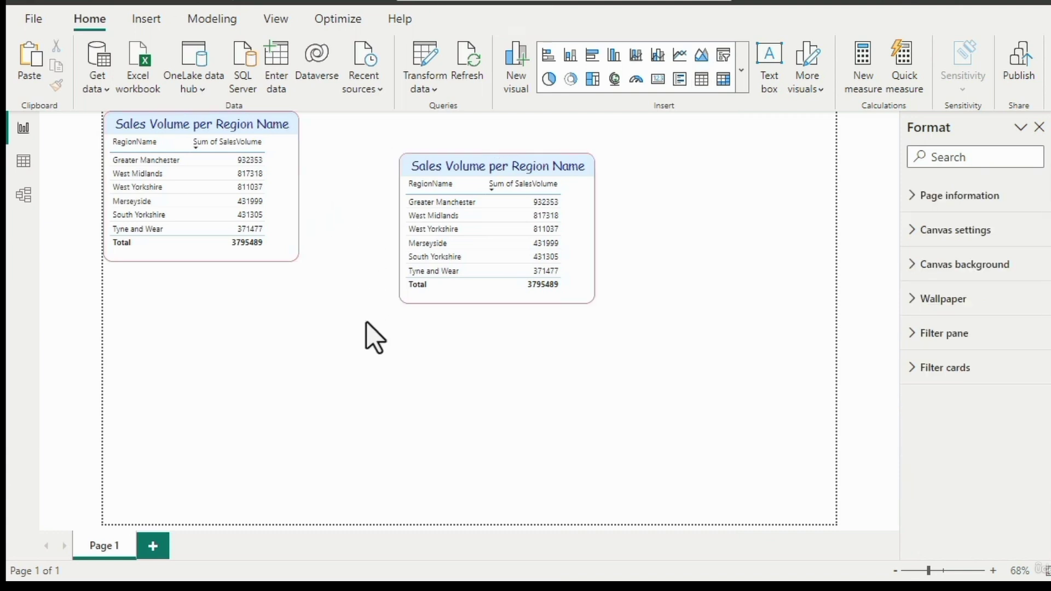
- Set the title background colour of the original table in the page's upper-left corner to light red
click(291, 235)
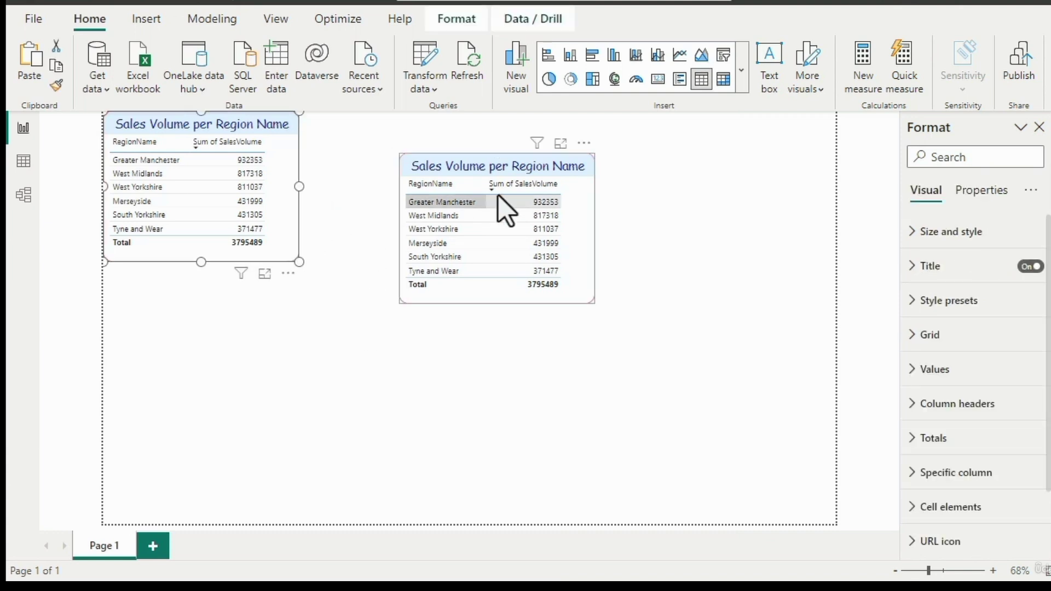
click(912, 266)
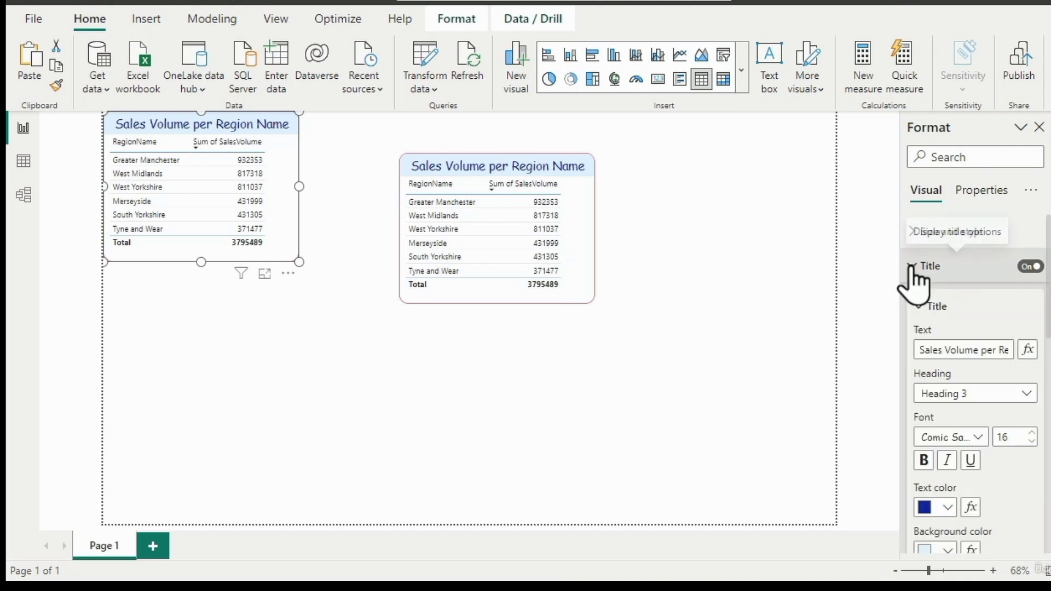
scroll(964, 323, down, 3)
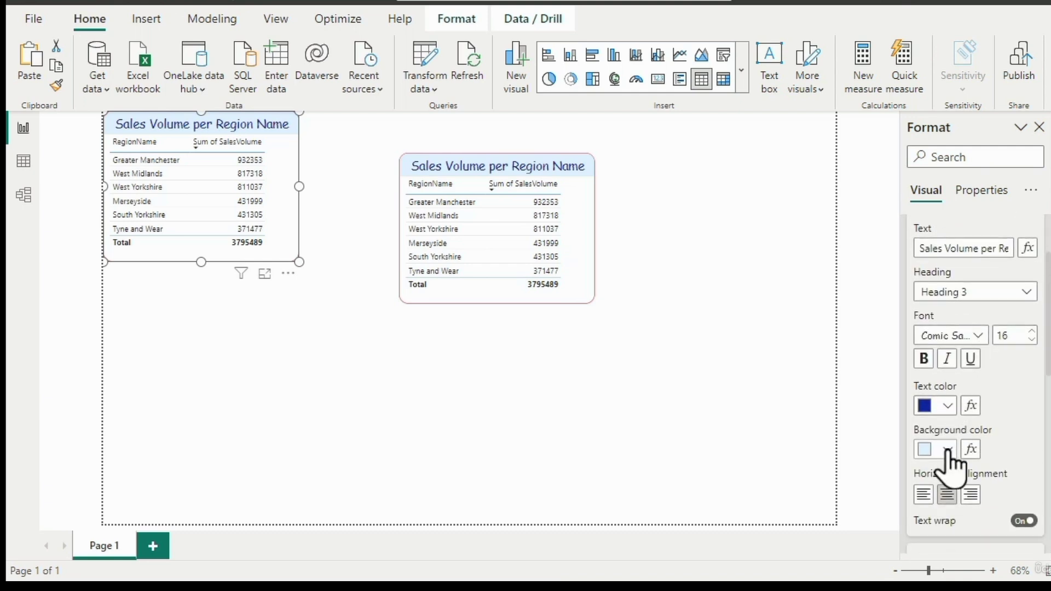
click(948, 450)
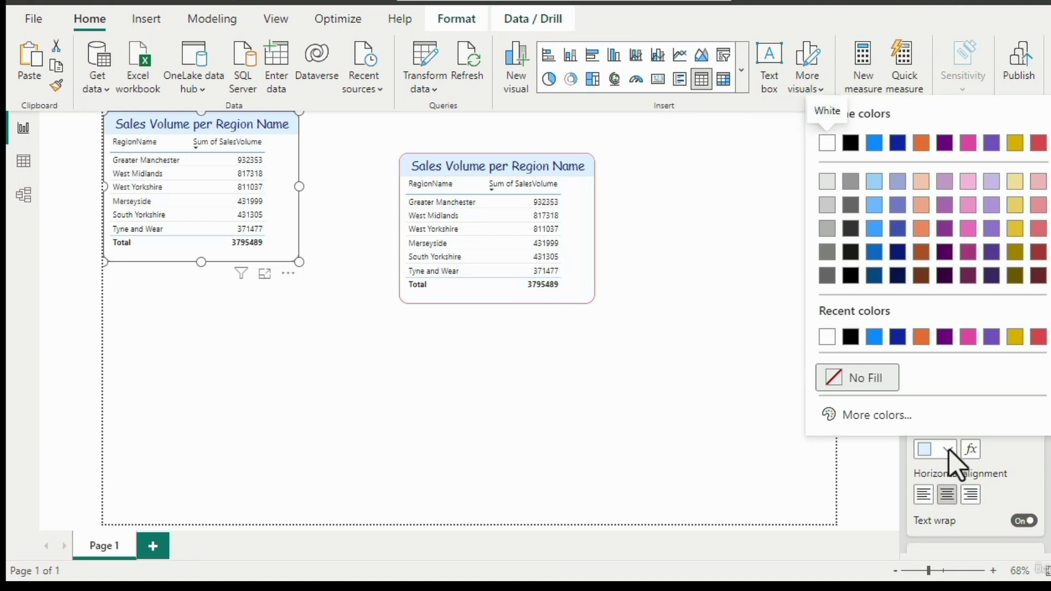
click(1038, 181)
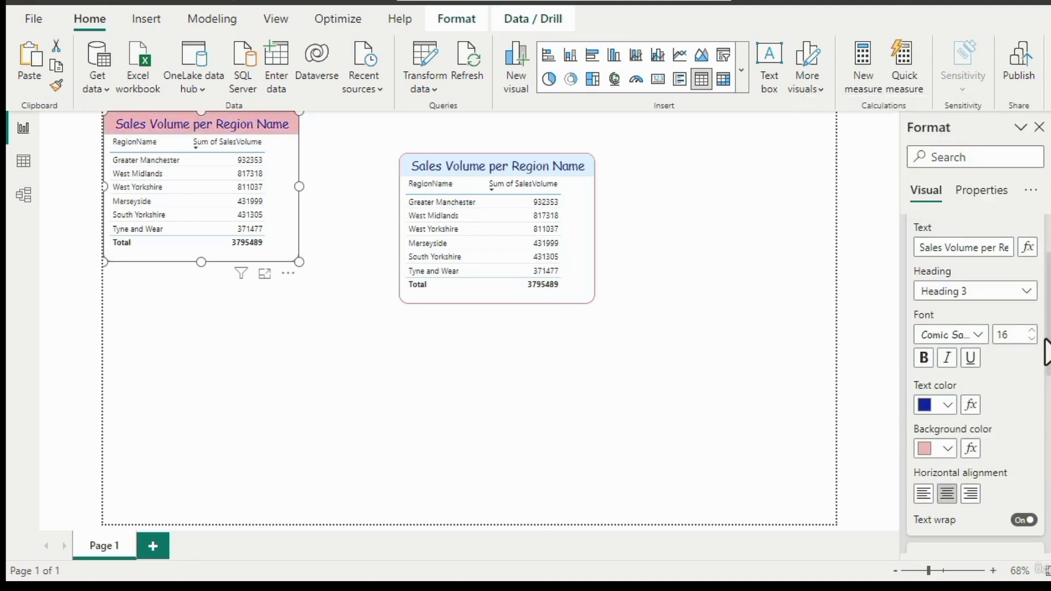
- Set the visual border colour of the original table to black and clear the selection
scroll(1009, 258, up, 2)
click(924, 239)
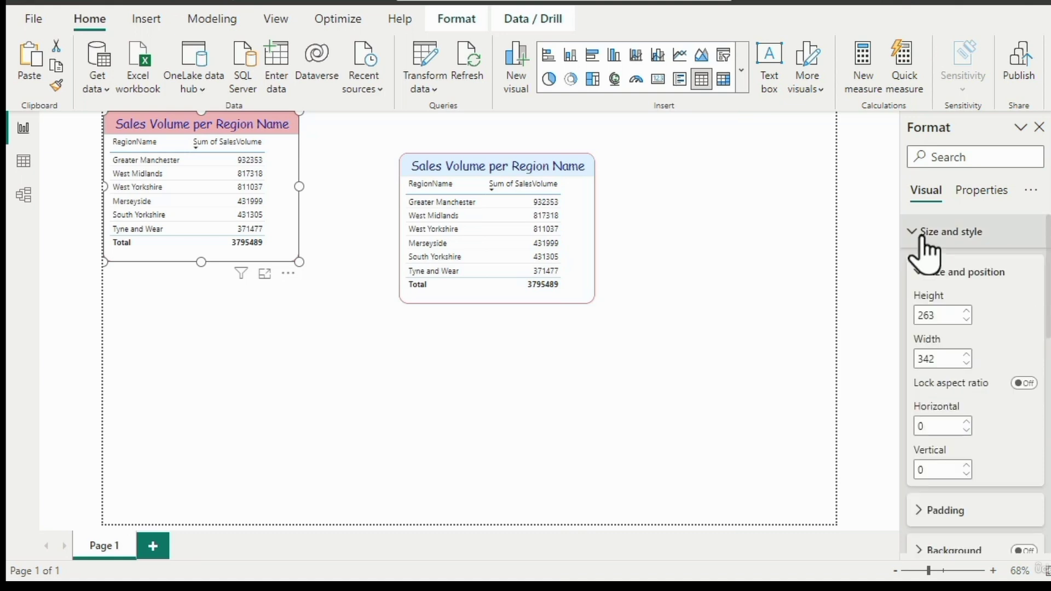
scroll(922, 493, down, 2)
click(924, 496)
scroll(966, 493, down, 2)
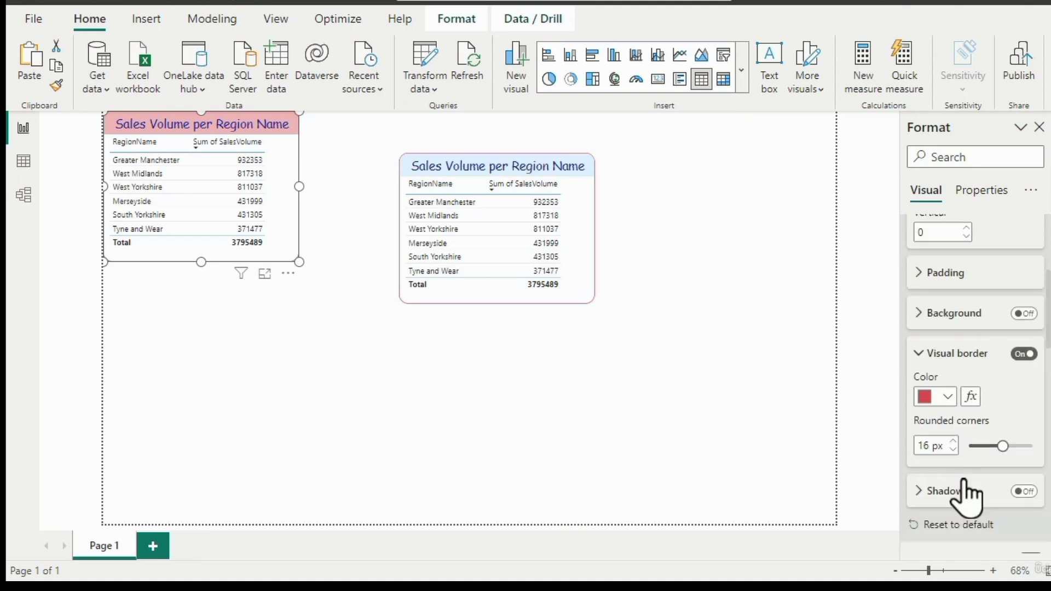
click(937, 383)
click(849, 111)
click(330, 389)
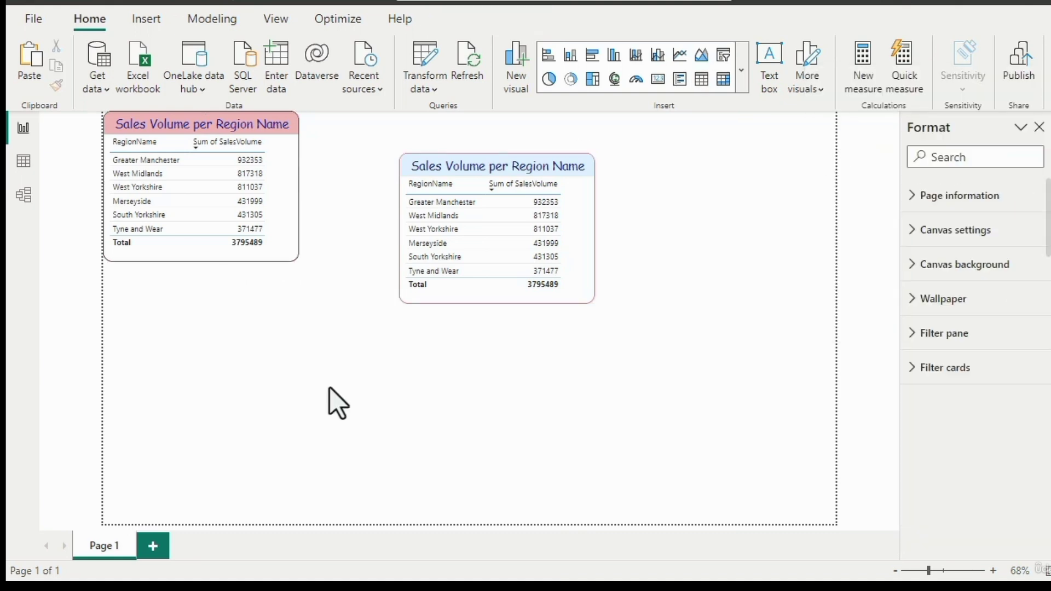
- Shift the table with the light red title to about horizontal 26, vertical 17, and clear the selection
click(298, 259)
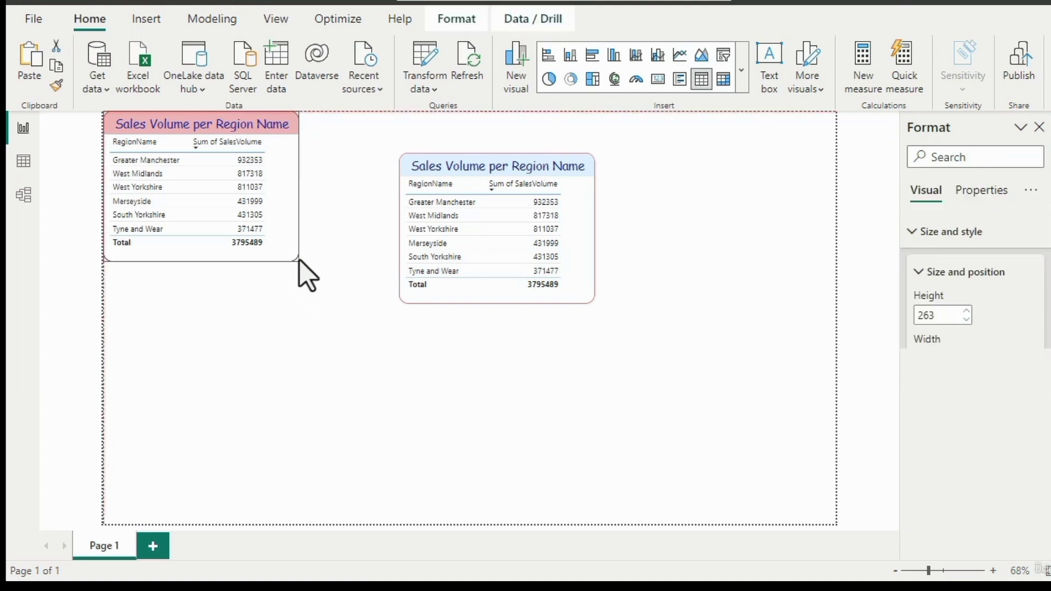
drag(298, 260, 313, 270)
click(330, 293)
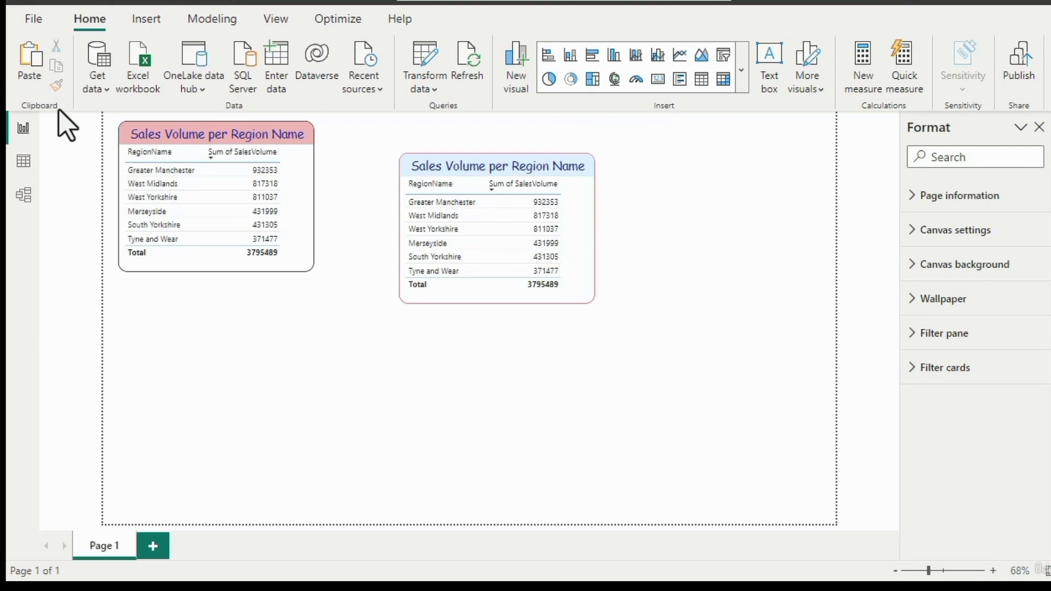
- Switch to the blank Excel workbook and enter C3 in cell C3 and D5 in cell D5
key(alt+Tab)
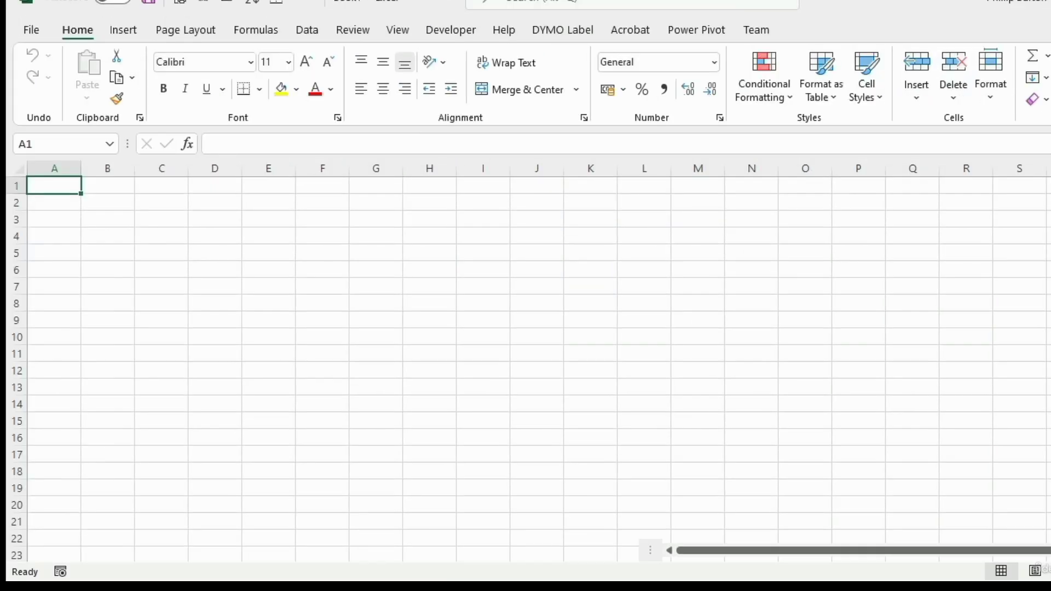
click(174, 223)
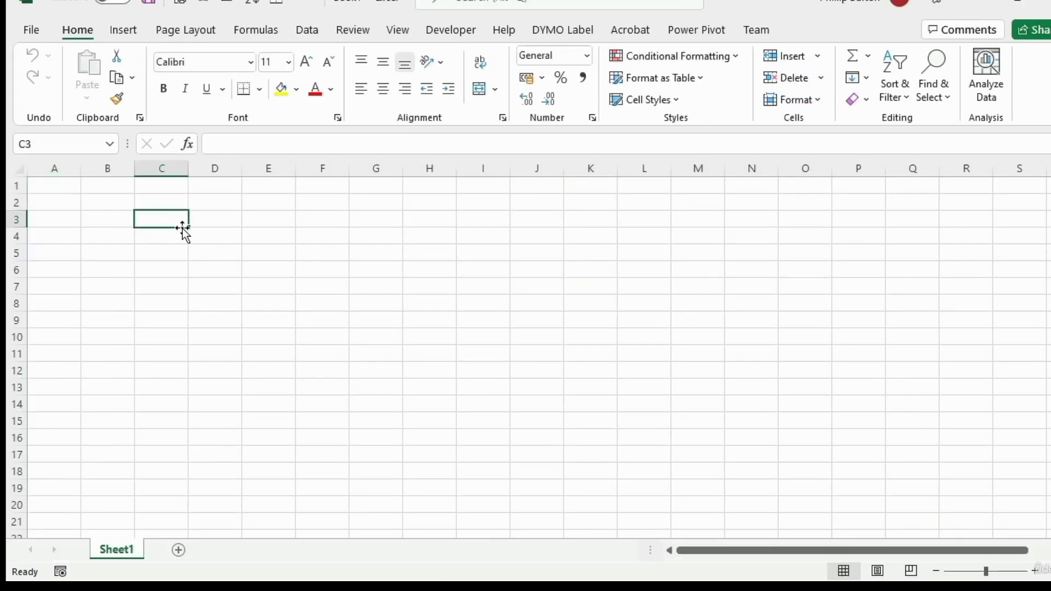
text(C3)
click(226, 251)
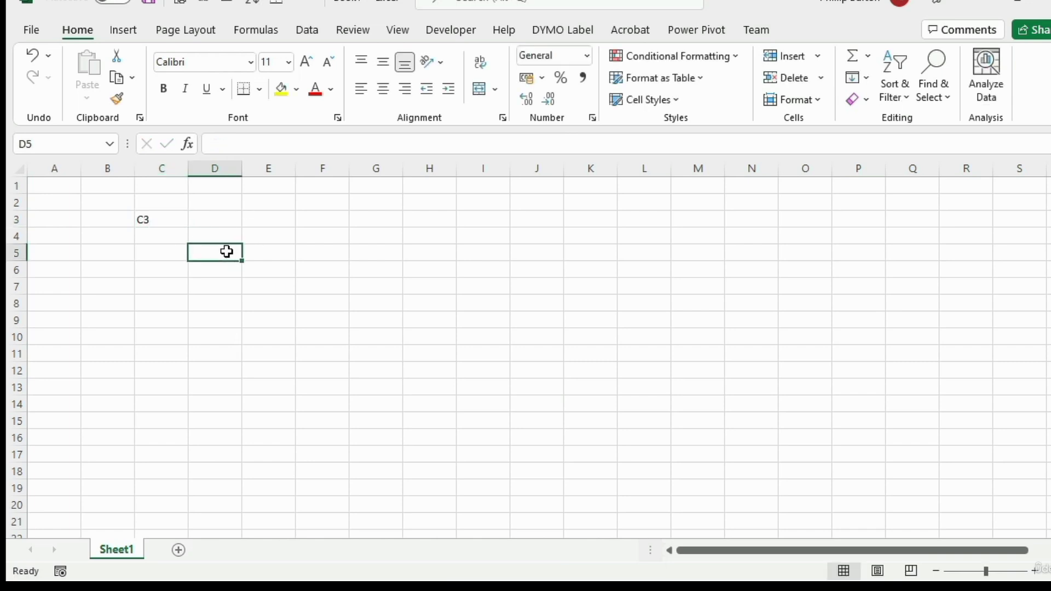
text(D5)
- Give cell C3 a yellow fill and red font colour
click(154, 220)
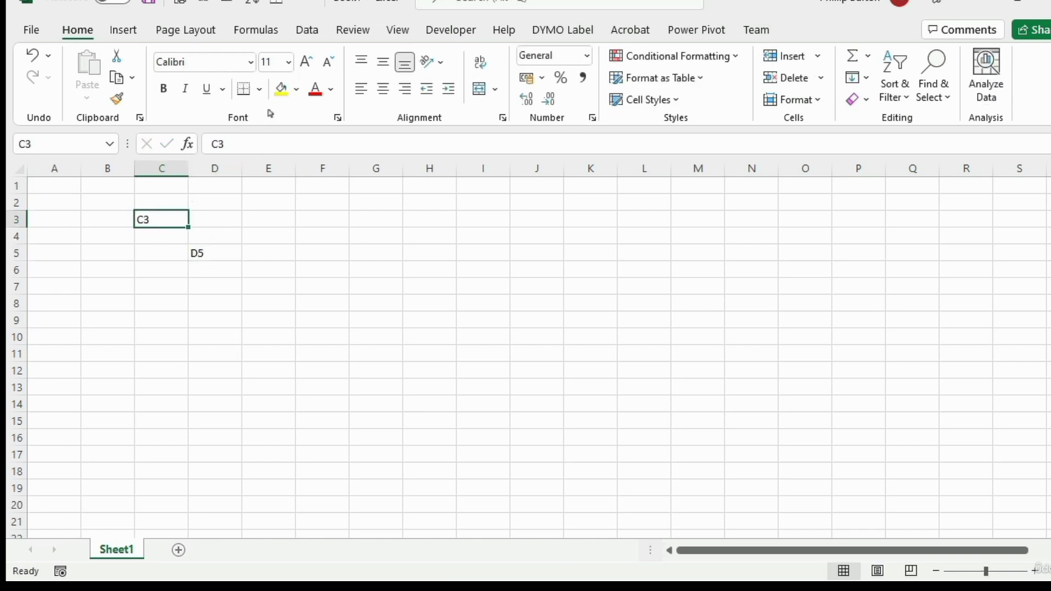
click(281, 88)
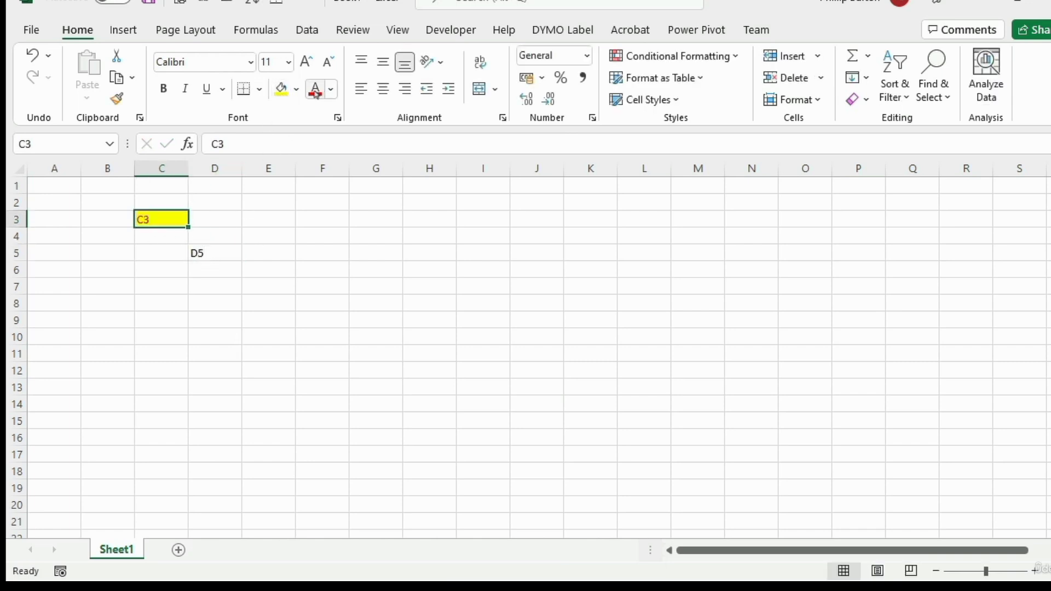
click(314, 228)
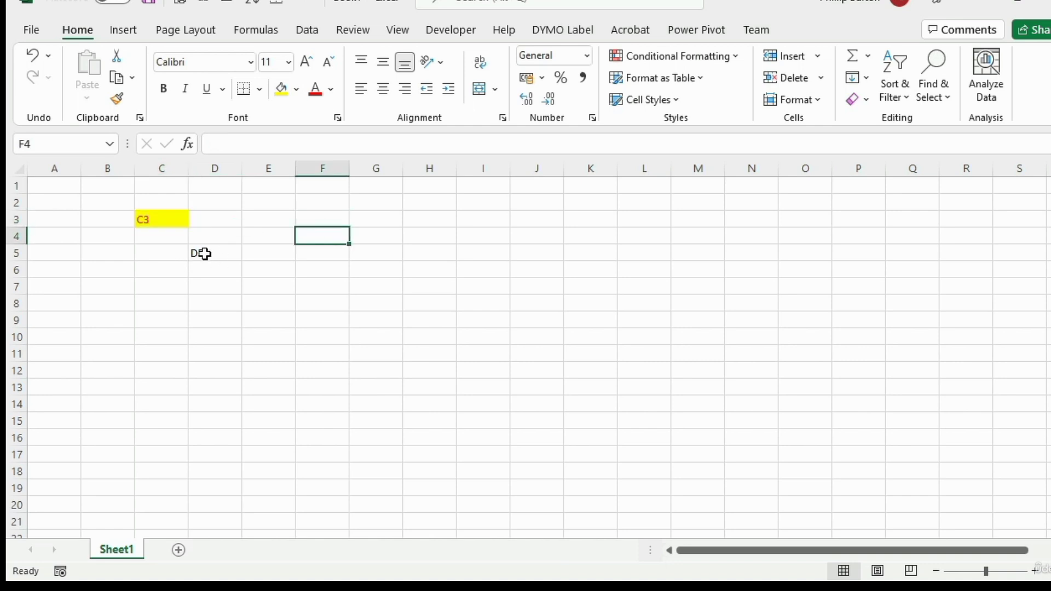
click(212, 251)
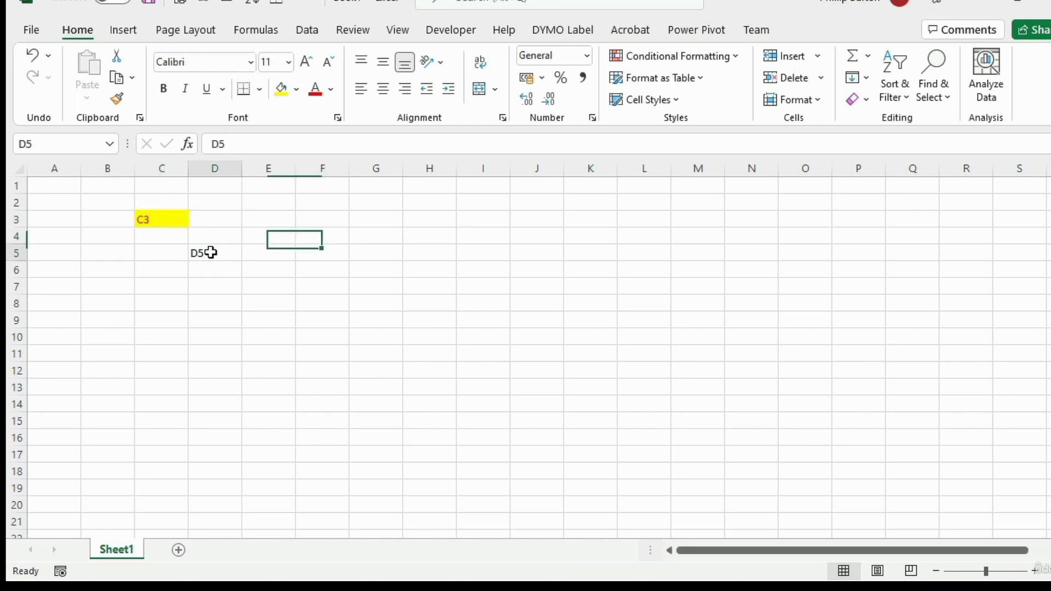
click(274, 240)
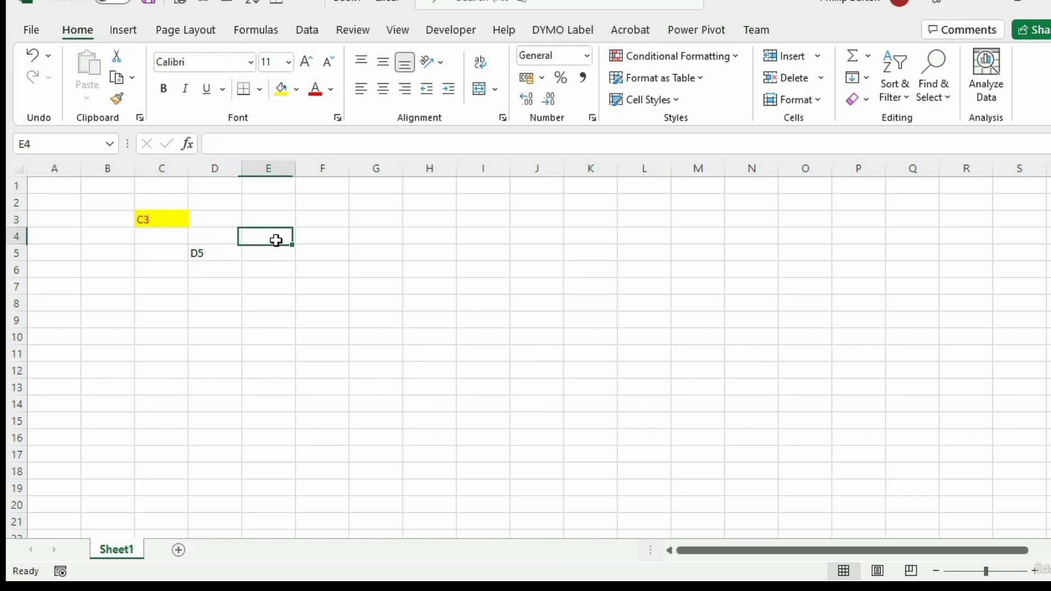
- Copy the formatting of cell C3 onto cell D5 with Format Painter
click(159, 218)
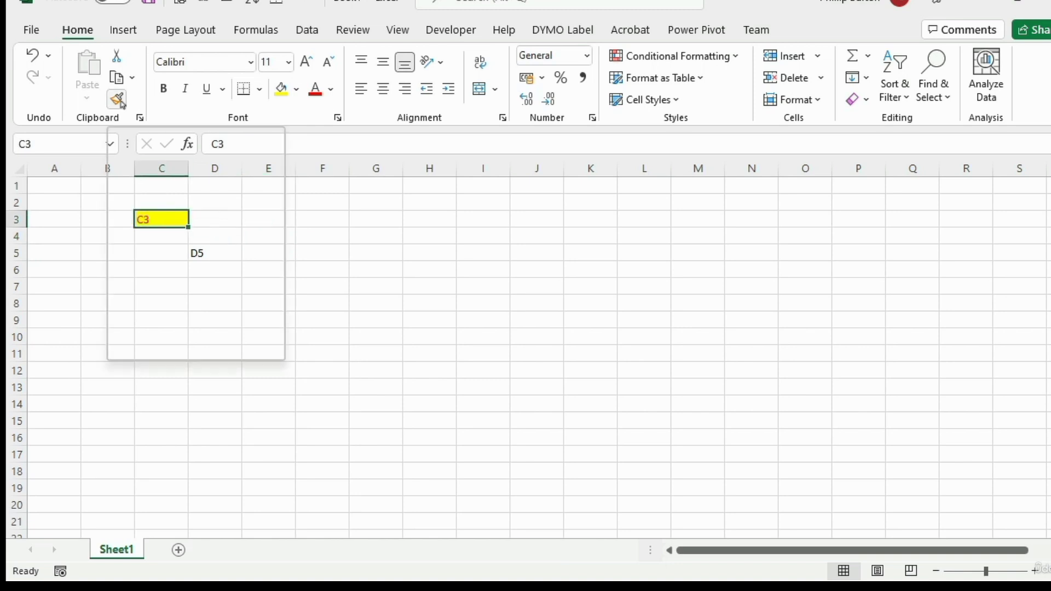
click(118, 100)
click(212, 252)
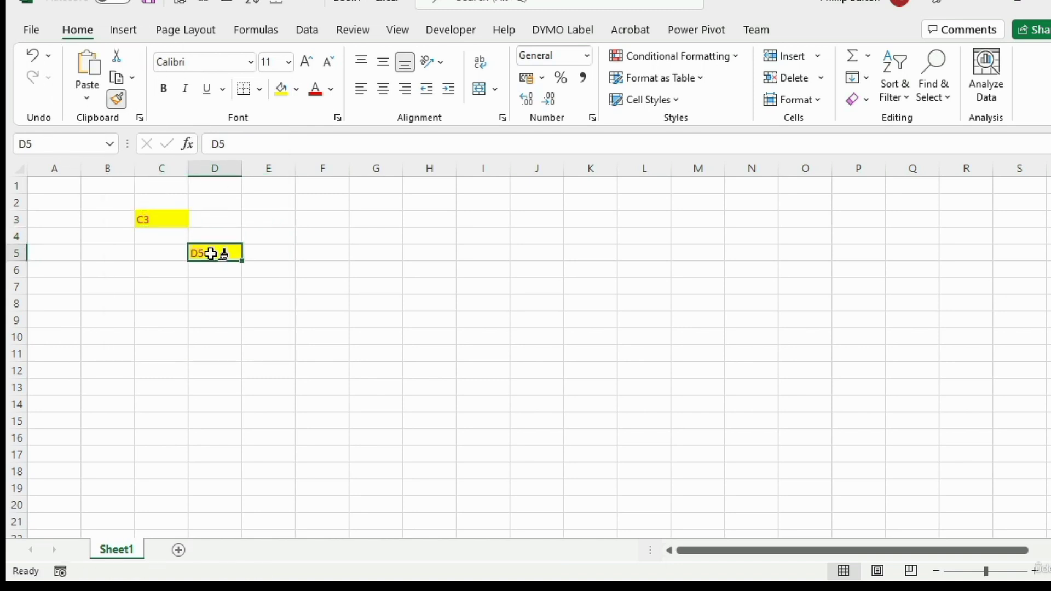
click(279, 285)
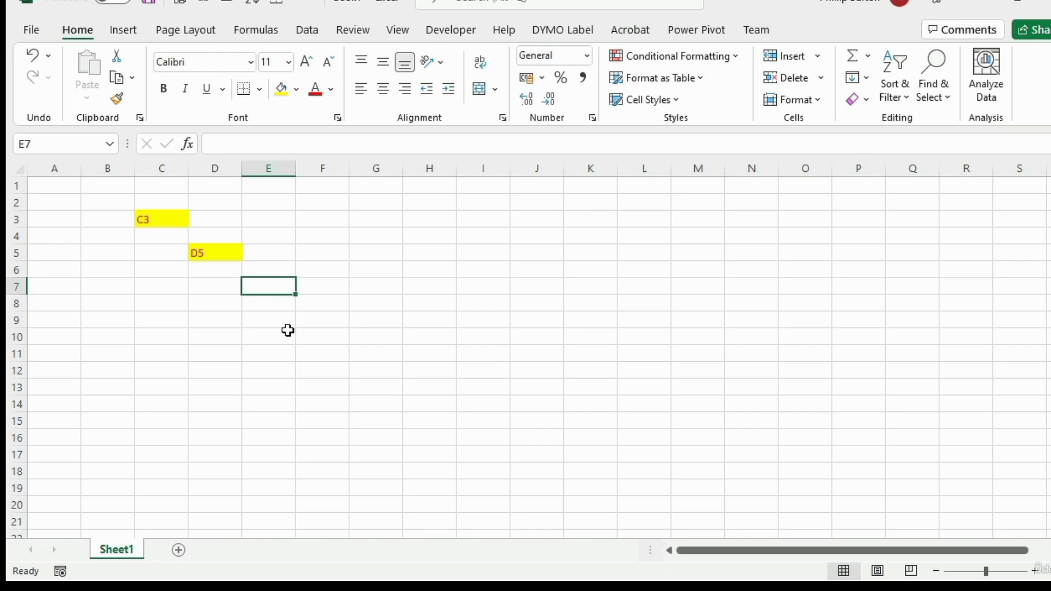
- Return to Power BI and copy the red-titled table's formatting onto the blue-titled table with Format Painter
click(977, 5)
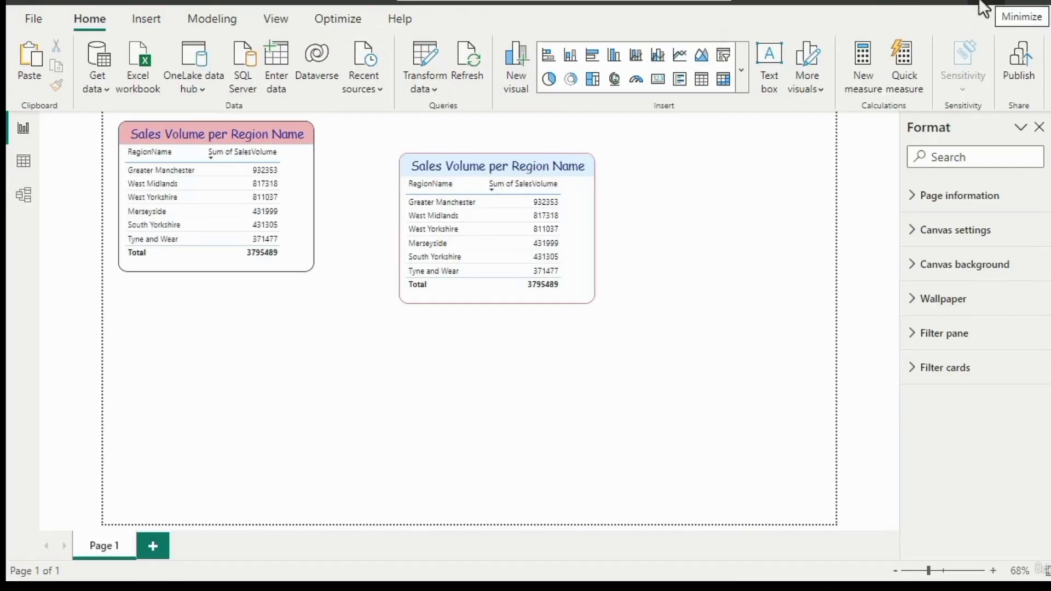
click(298, 267)
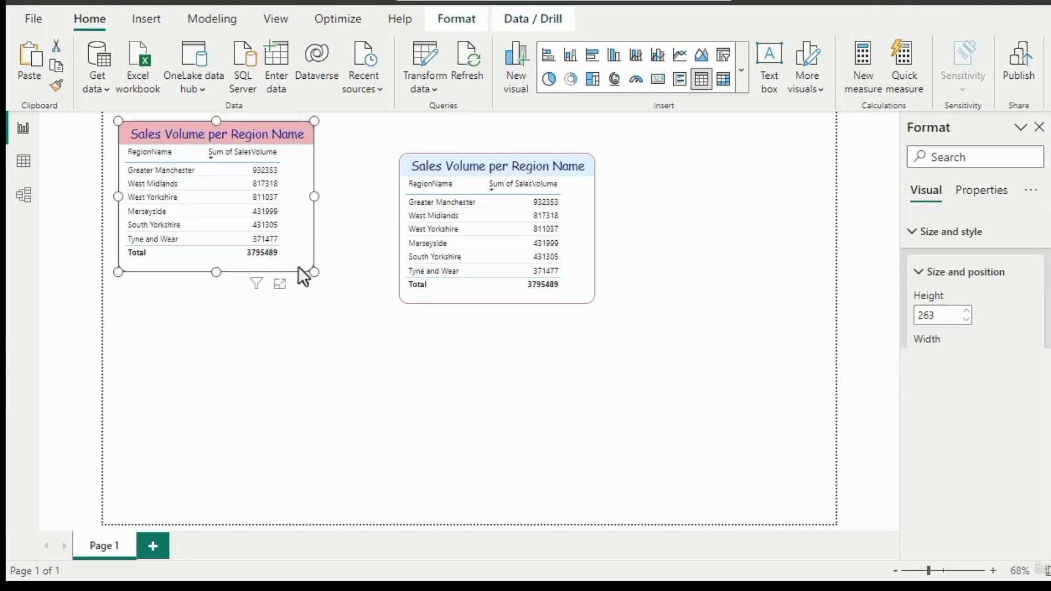
click(57, 88)
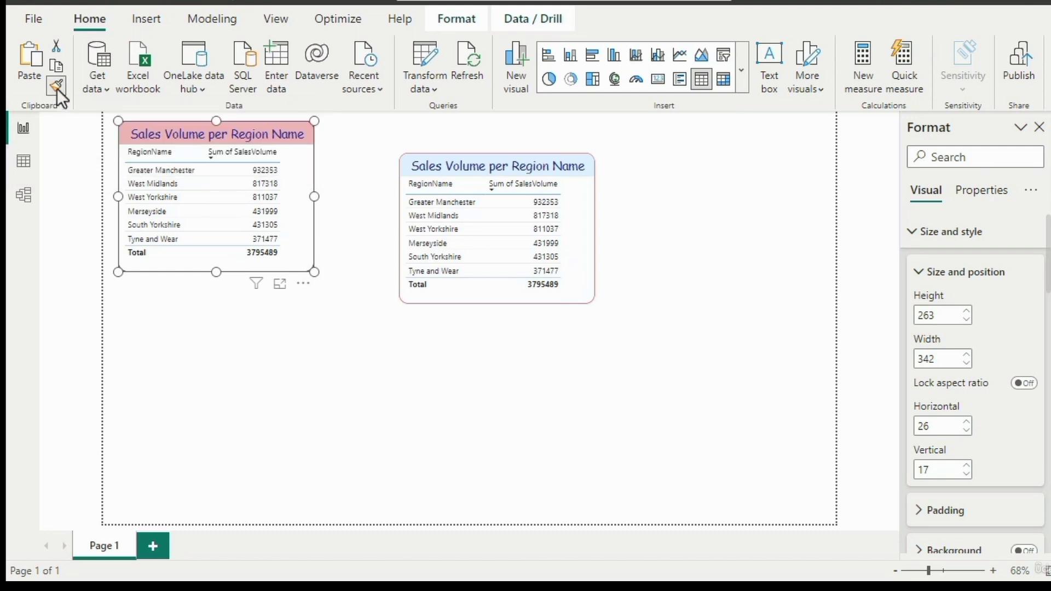
click(589, 288)
click(652, 274)
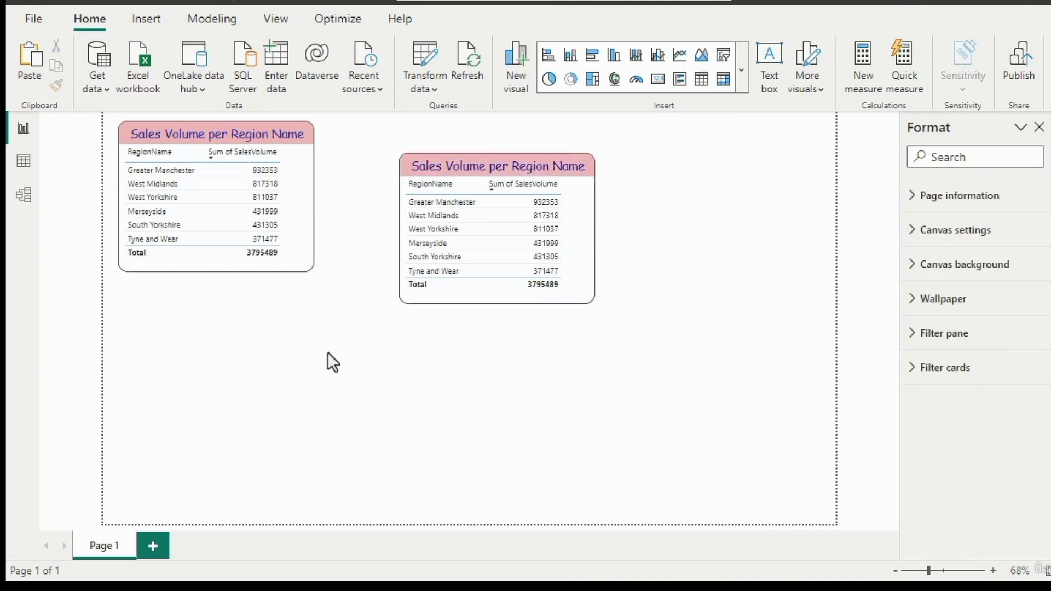
- Remove the RegionName column from the duplicate table in the middle of the page
click(583, 284)
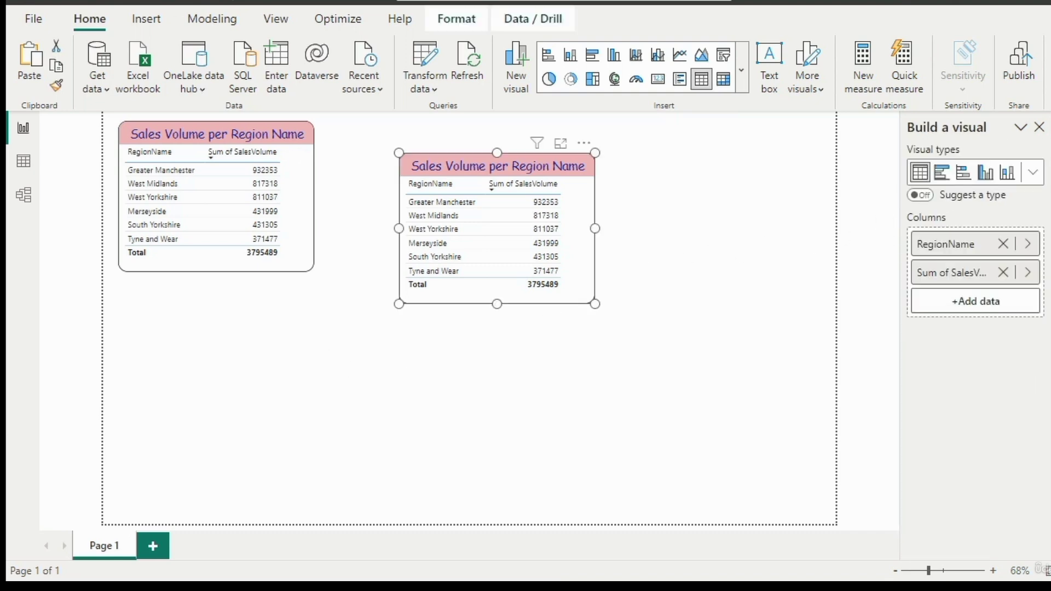
click(1004, 245)
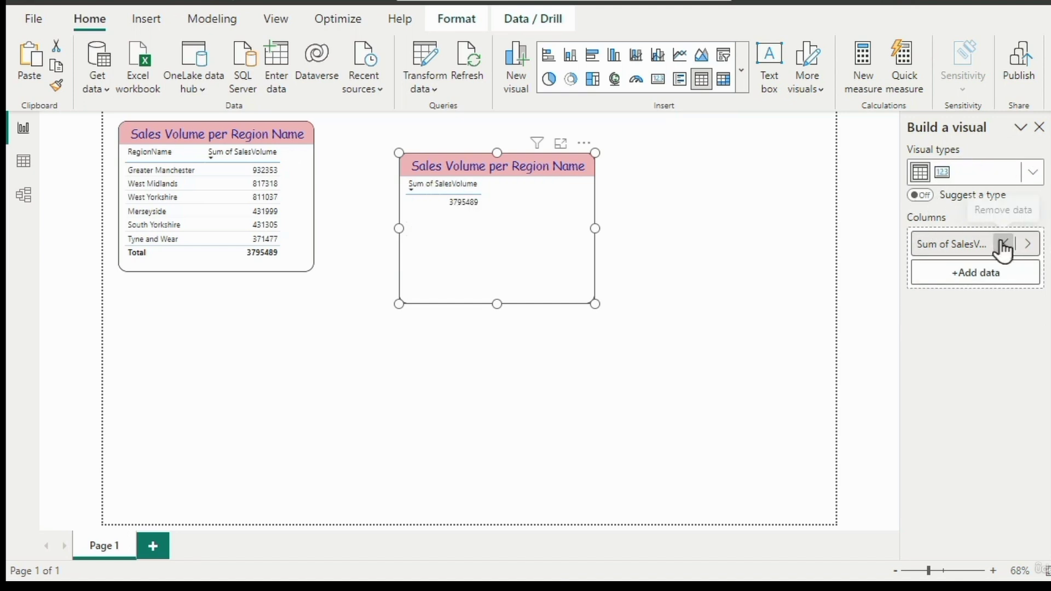
- Set the title background colour of the original table to light purple and clear the selection
click(291, 232)
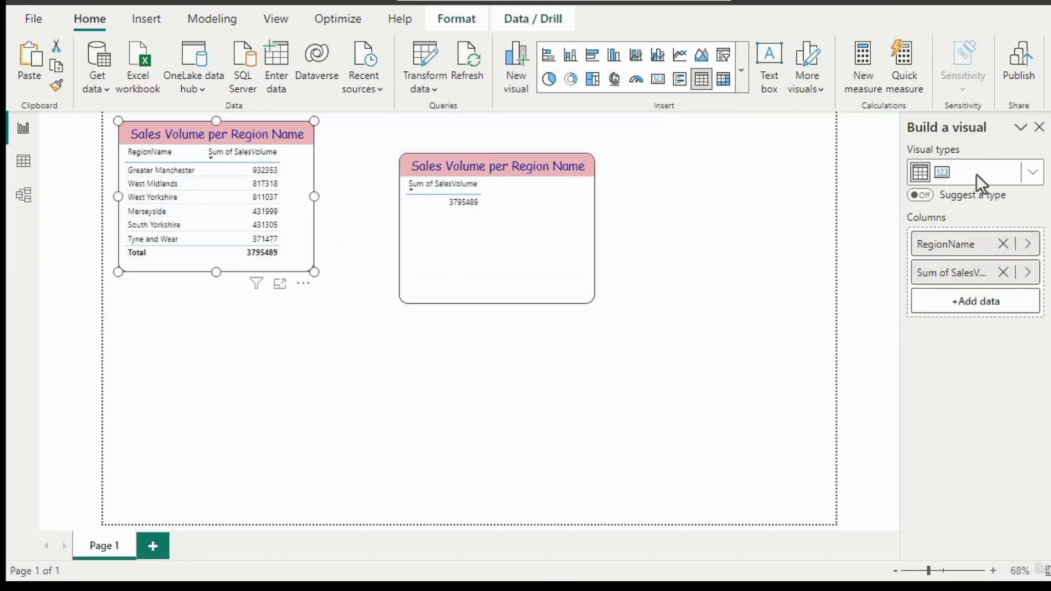
click(1050, 189)
scroll(1011, 451, down, 5)
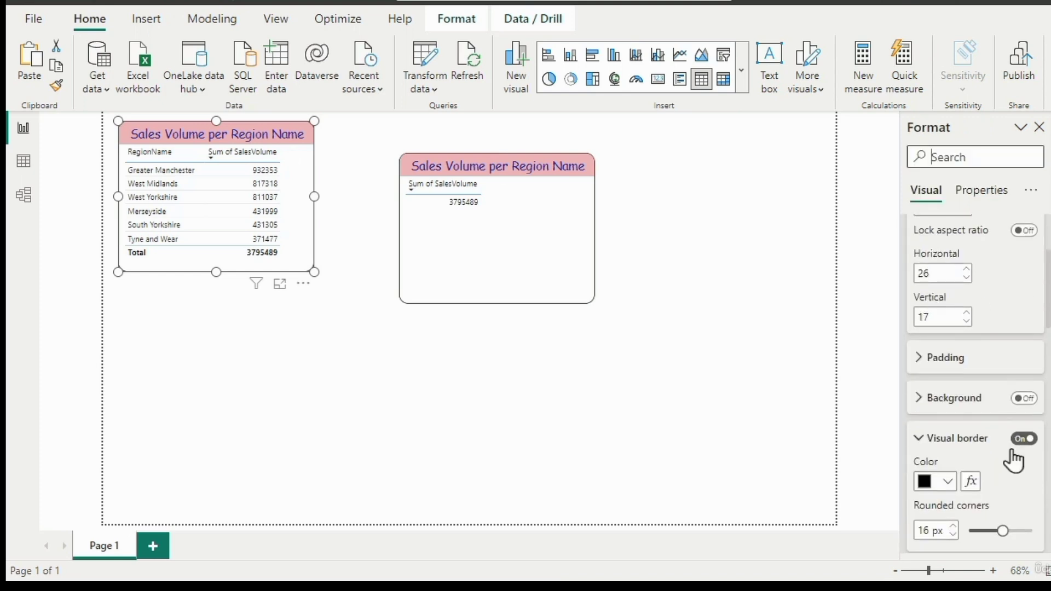
scroll(1010, 450, down, 5)
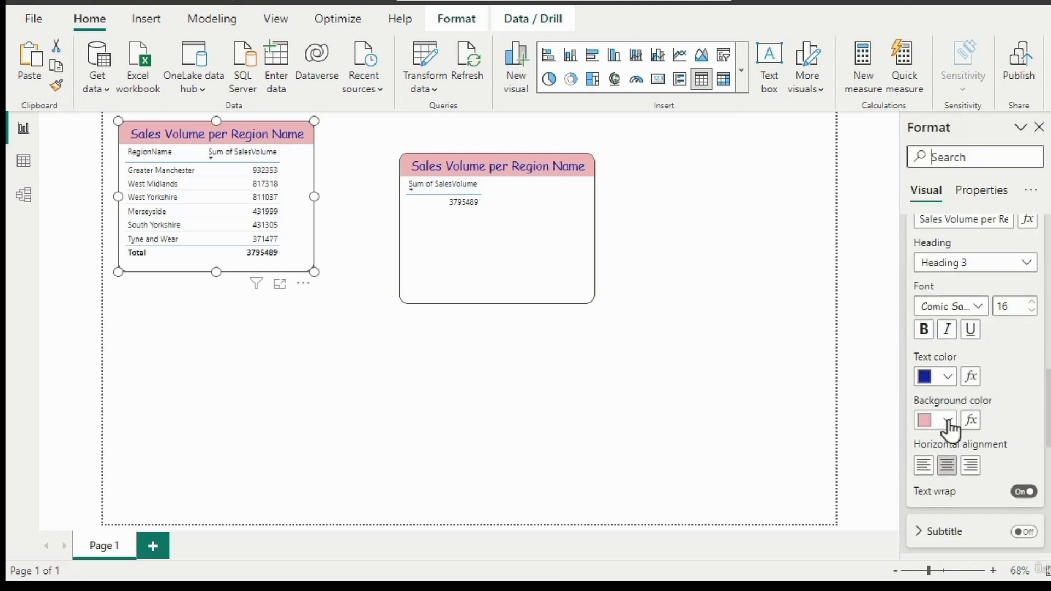
click(949, 421)
click(945, 152)
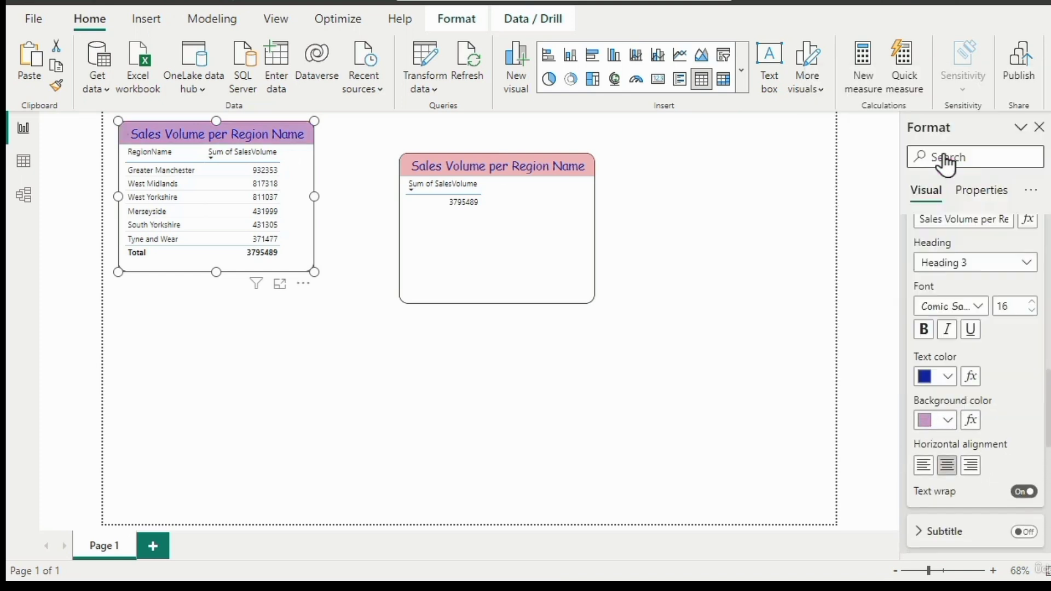
click(693, 280)
- Copy the purple-titled table's formatting onto the red-titled table with Format Painter and clear the selection
click(303, 258)
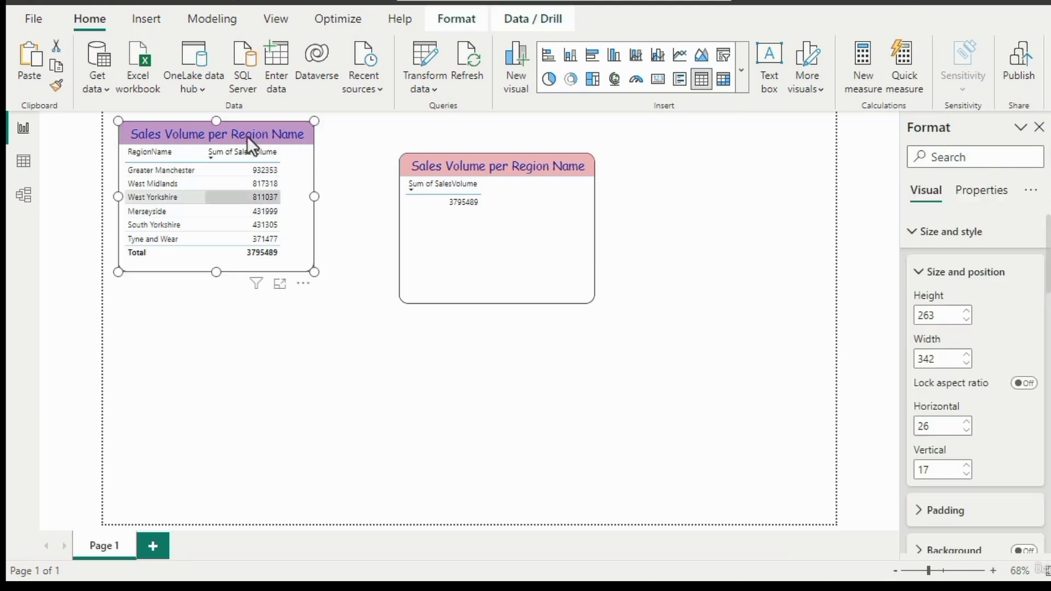
click(59, 87)
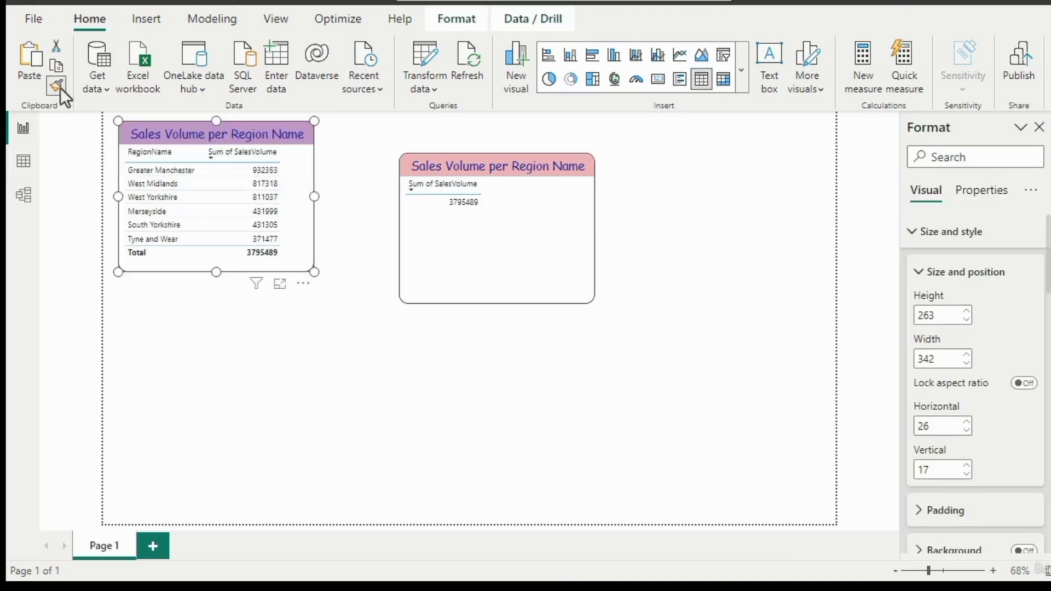
click(557, 244)
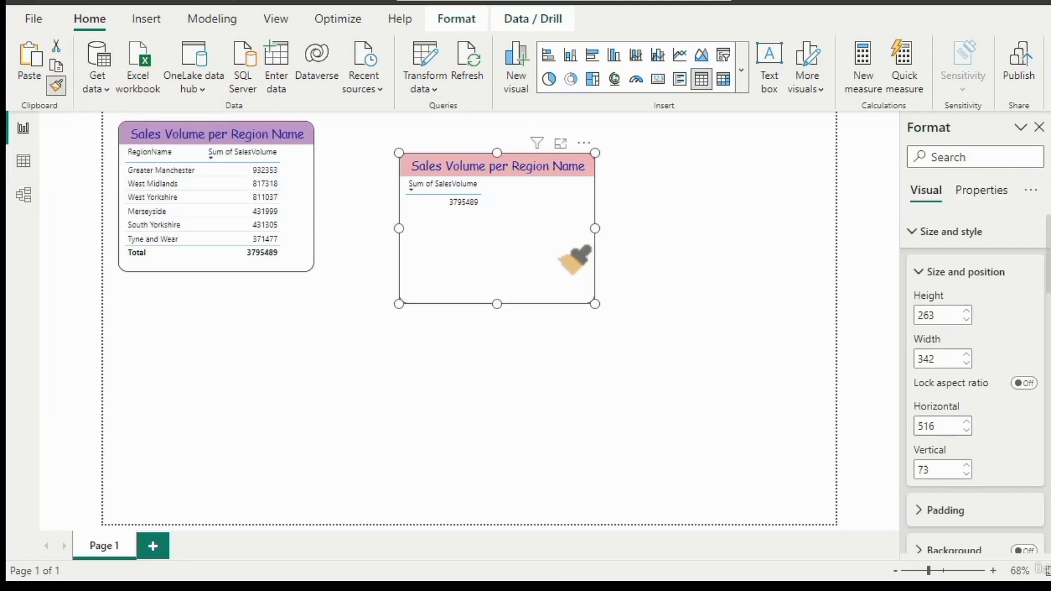
click(670, 255)
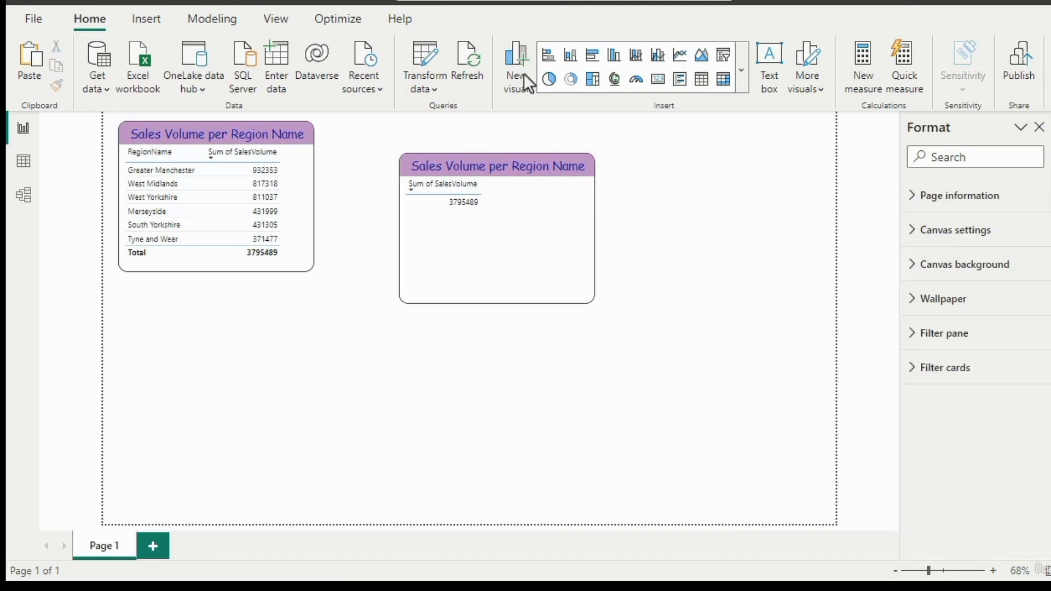
- Undo the formatting, column, placement and duplication changes back to the single original table with the light blue title
click(58, 5)
click(58, 6)
click(58, 6)
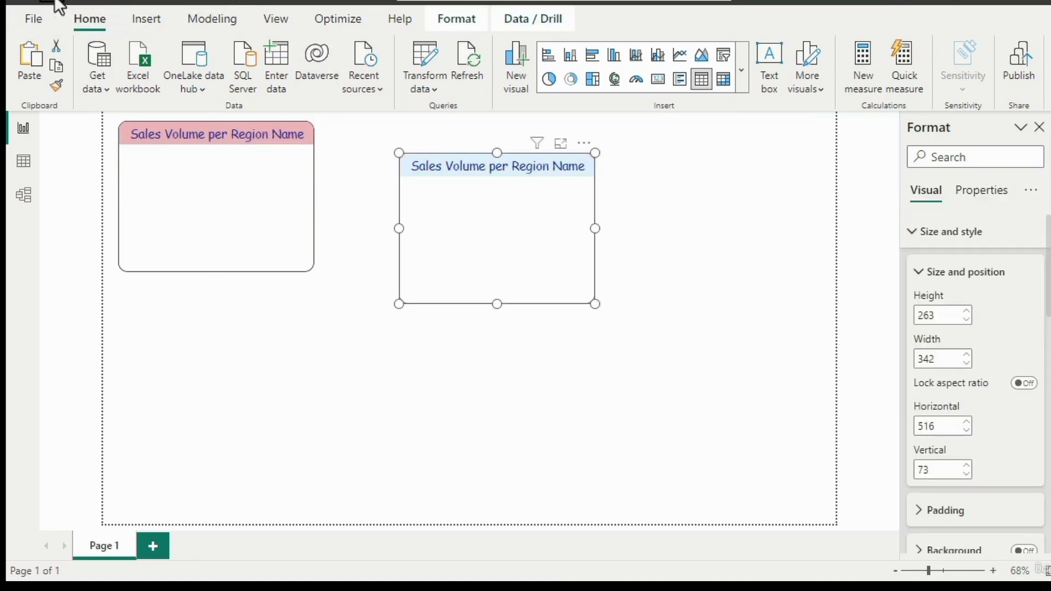
click(58, 5)
click(58, 6)
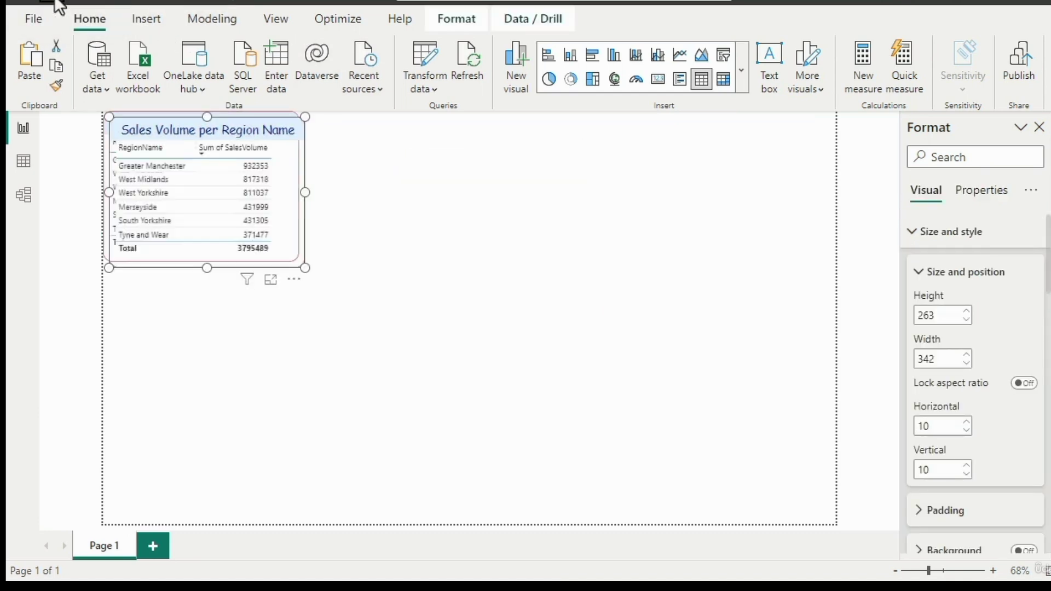
click(55, 1)
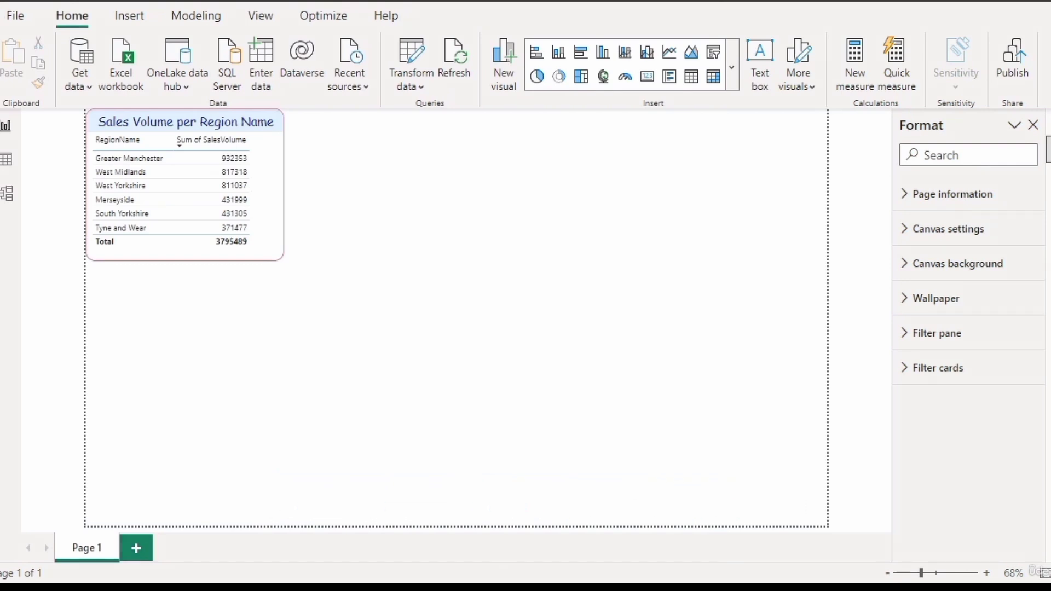
- Expand the HPIAdmins fields, place AveragePrice on the page as a separate card visual, and delete that card
click(1046, 146)
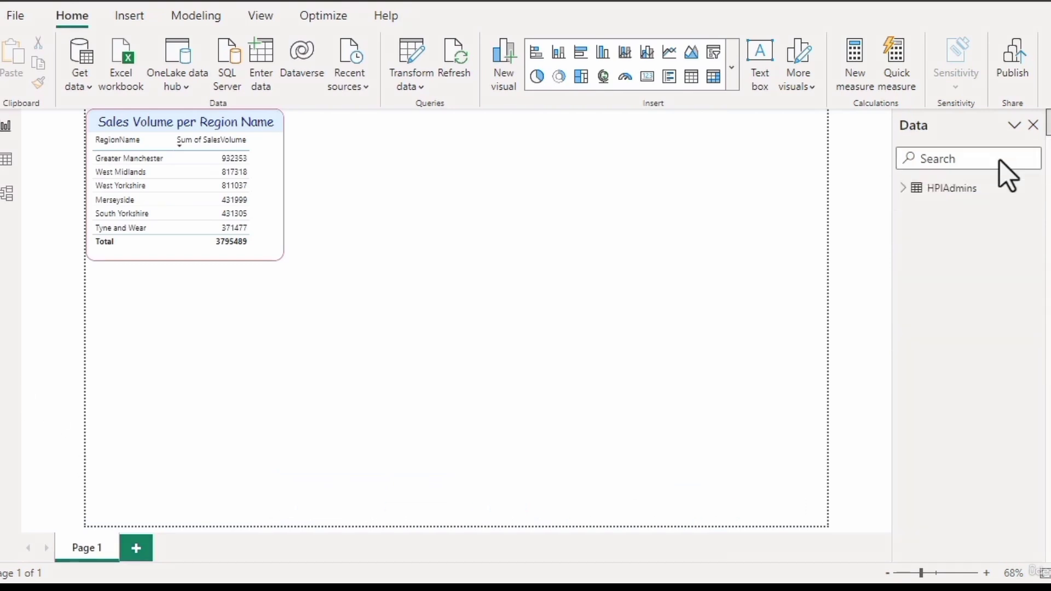
click(903, 187)
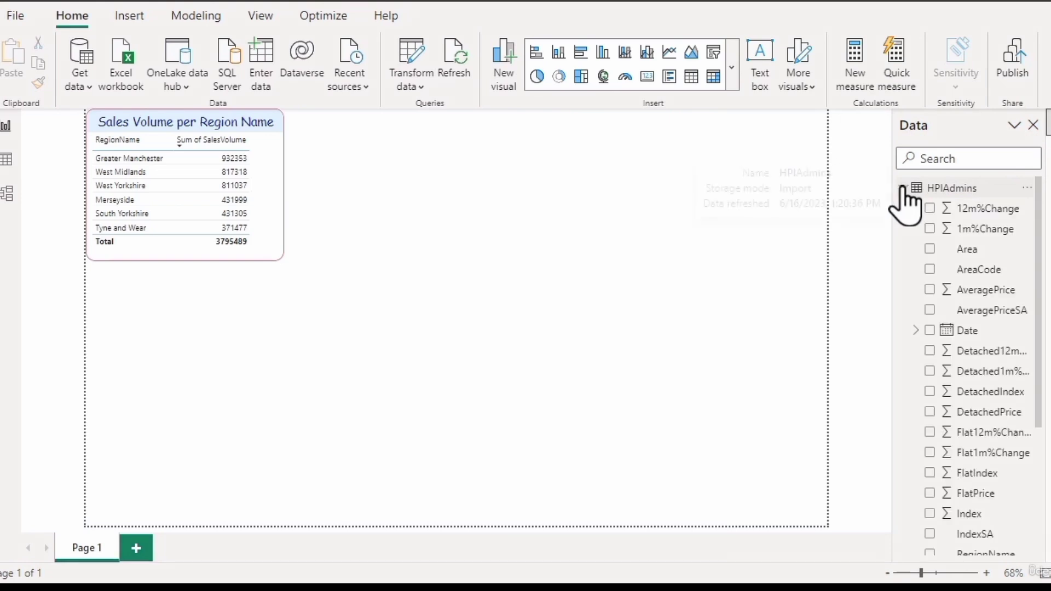
click(967, 295)
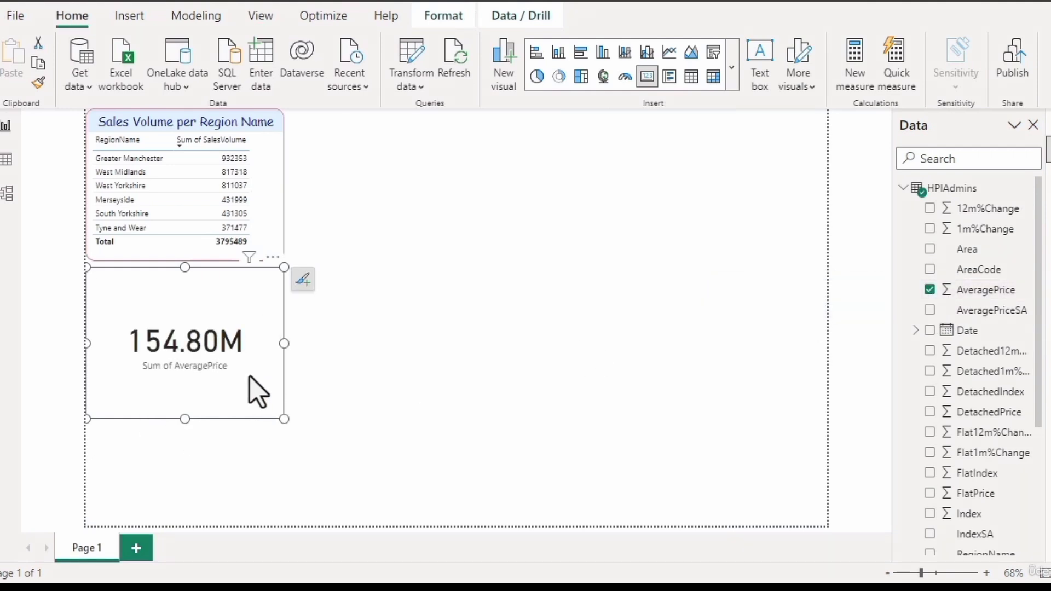
key(Delete)
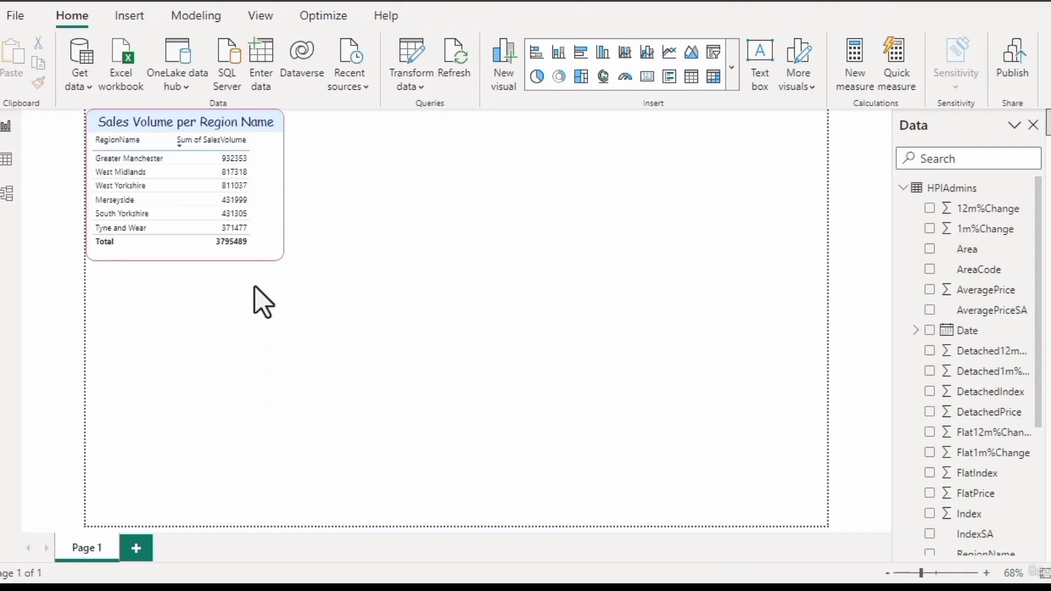
- Add the AveragePrice field to the Sales Volume per Region Name table and widen the table to fit the new column
mouse_move(262, 237)
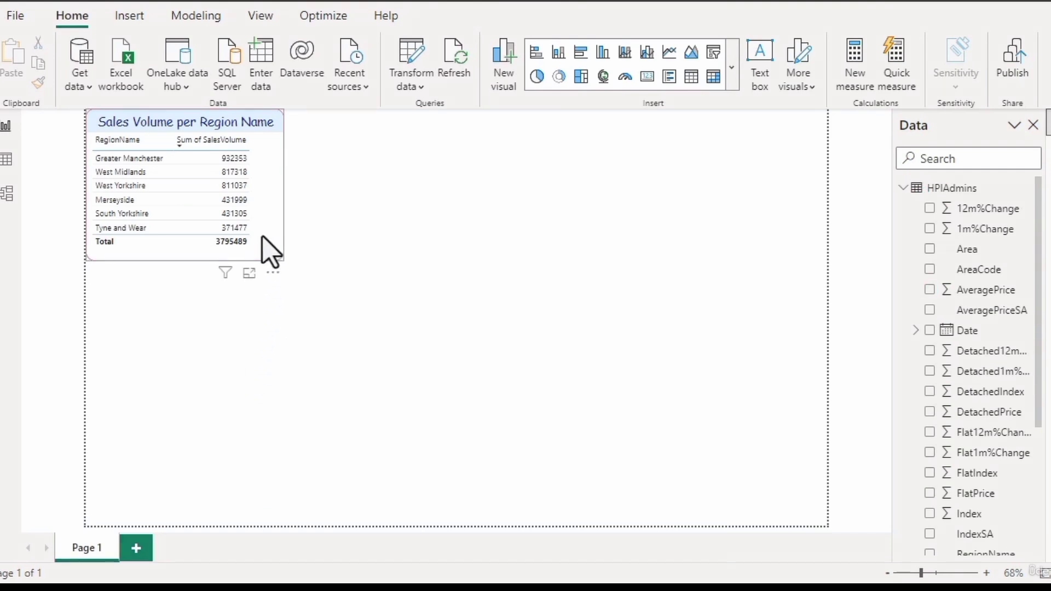
click(264, 237)
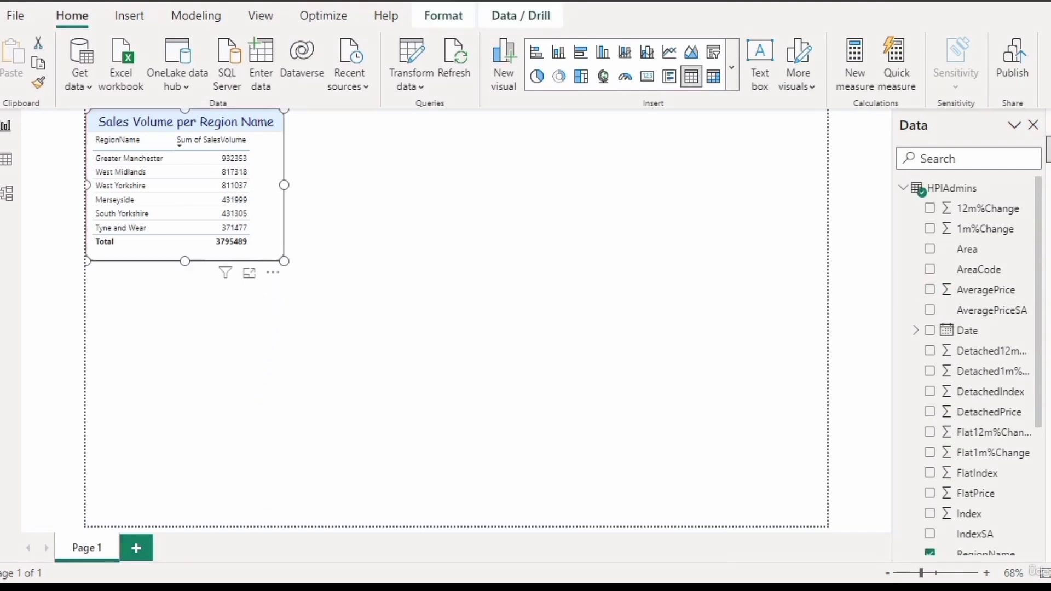
drag(1036, 369, 1036, 458)
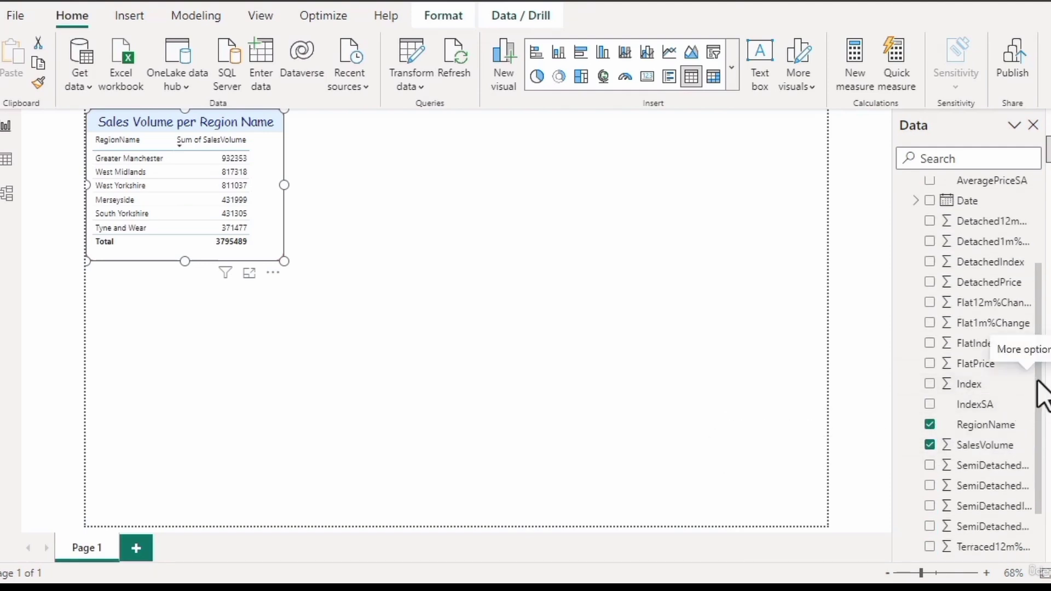
drag(1039, 392, 1044, 295)
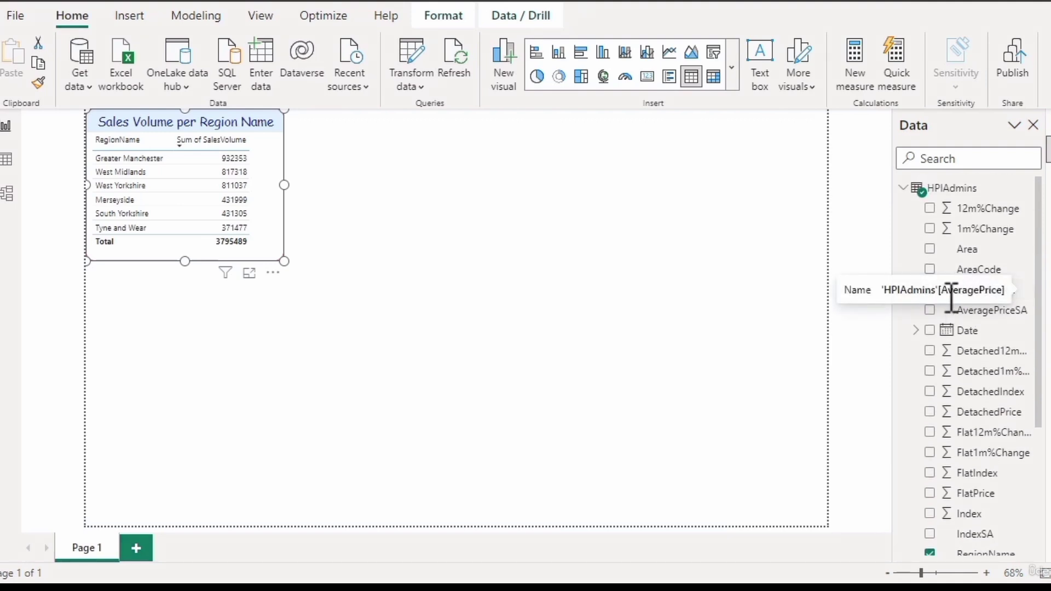
click(929, 291)
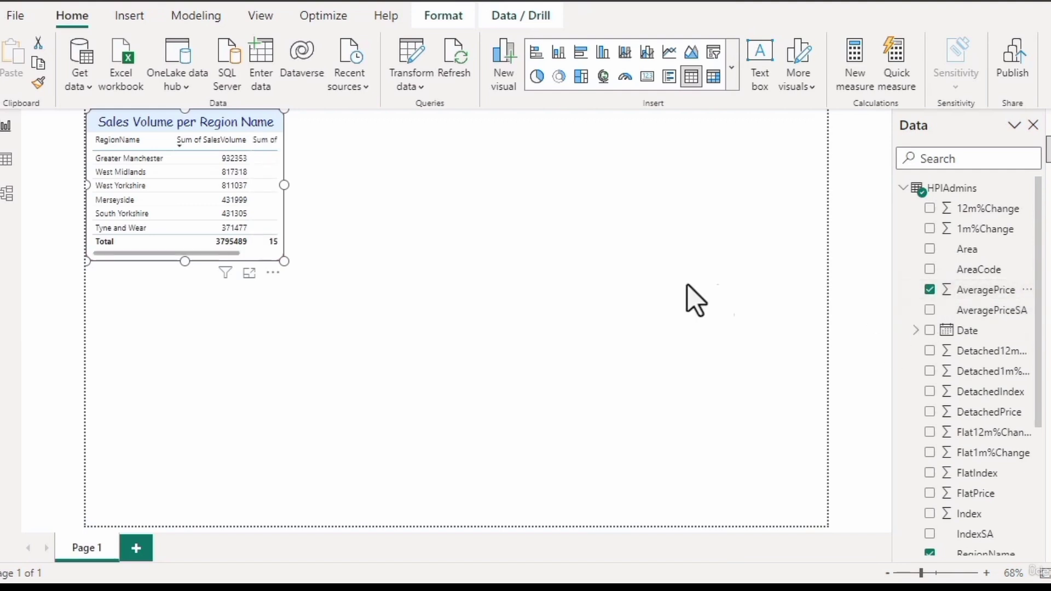
drag(283, 184, 353, 196)
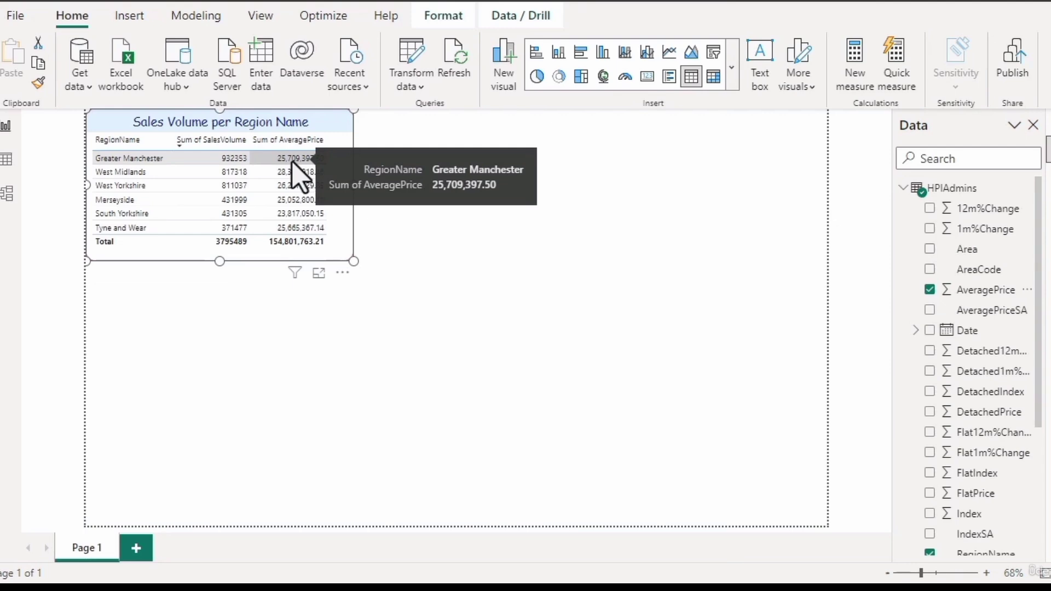
- Examine the AveragePrice values in the HPIAdmins data table, return to the report, and inspect the column's Greater Manchester value
click(8, 164)
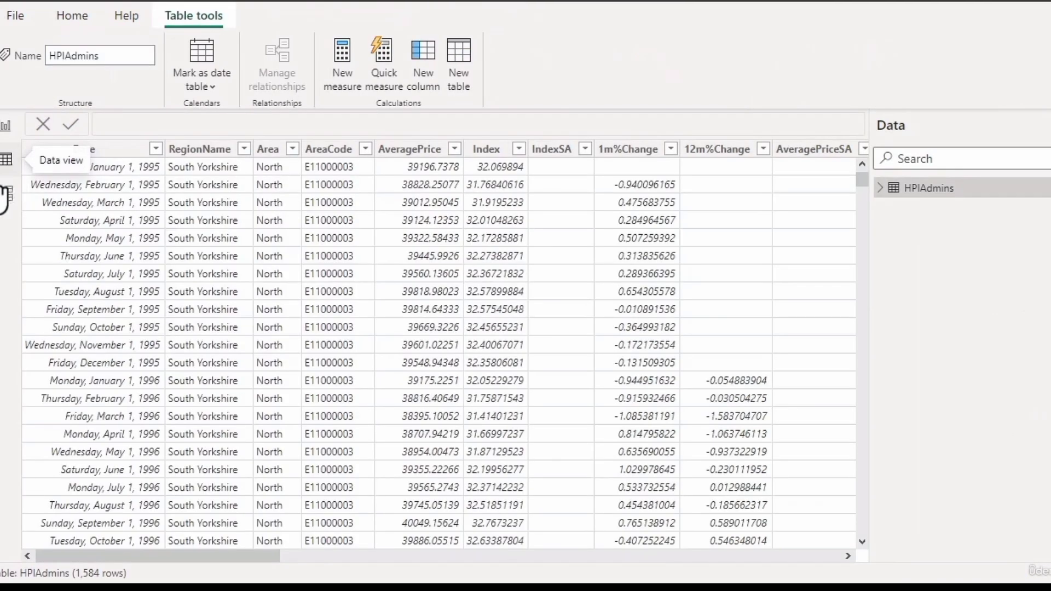
click(455, 149)
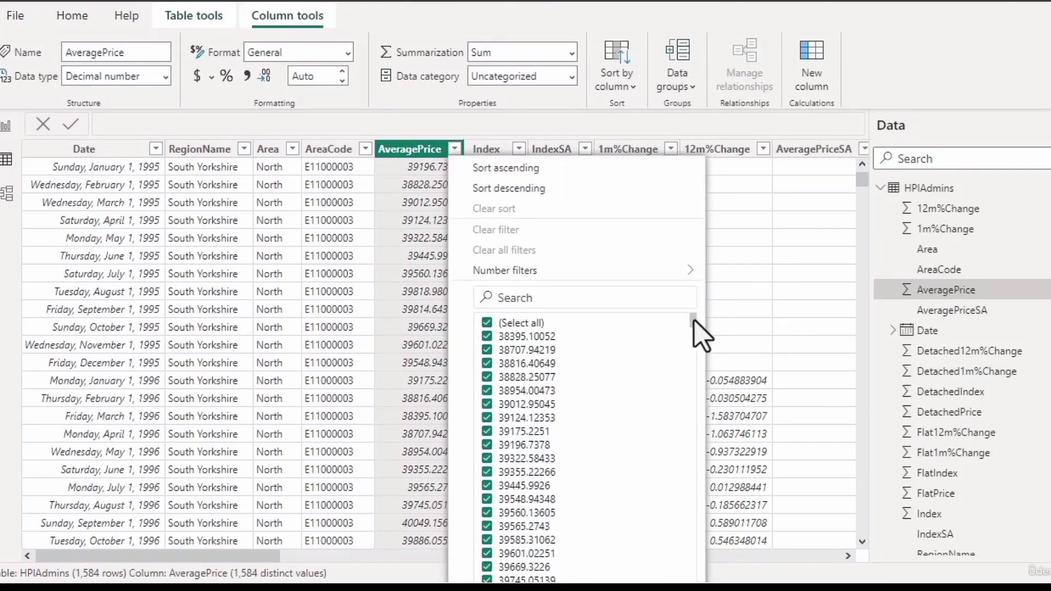
drag(694, 322, 693, 575)
drag(864, 181, 864, 527)
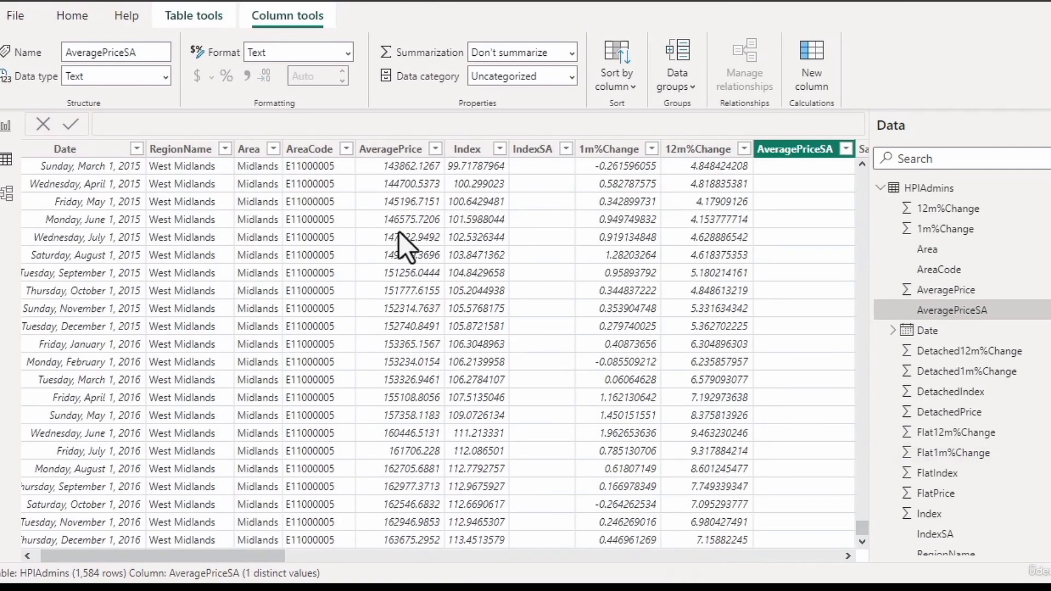
click(7, 127)
mouse_move(292, 161)
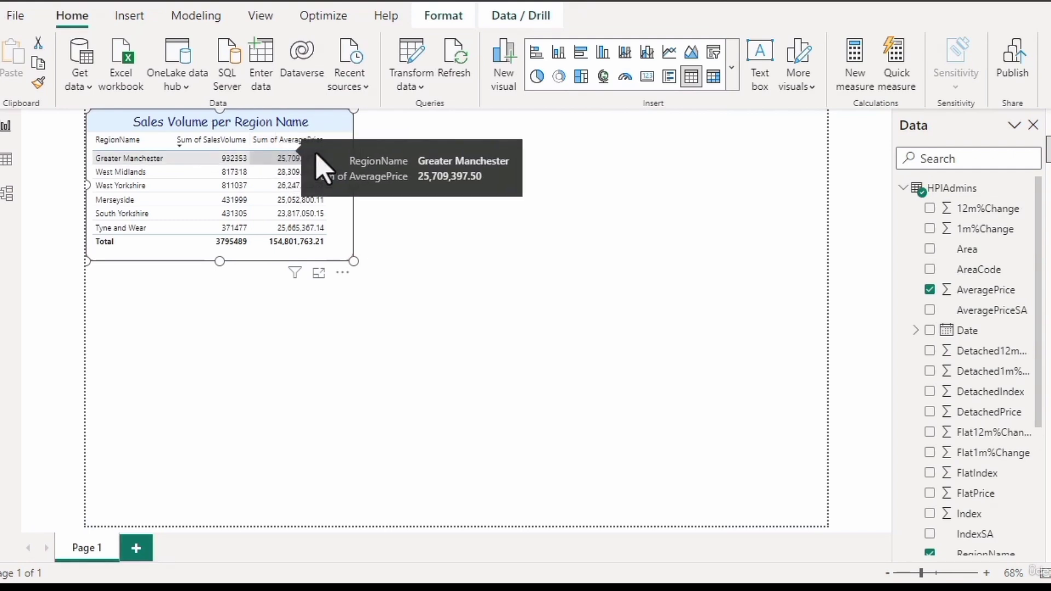
- Open Build a visual alongside the Data pane and check the options available for the AveragePrice field
right_click(1045, 126)
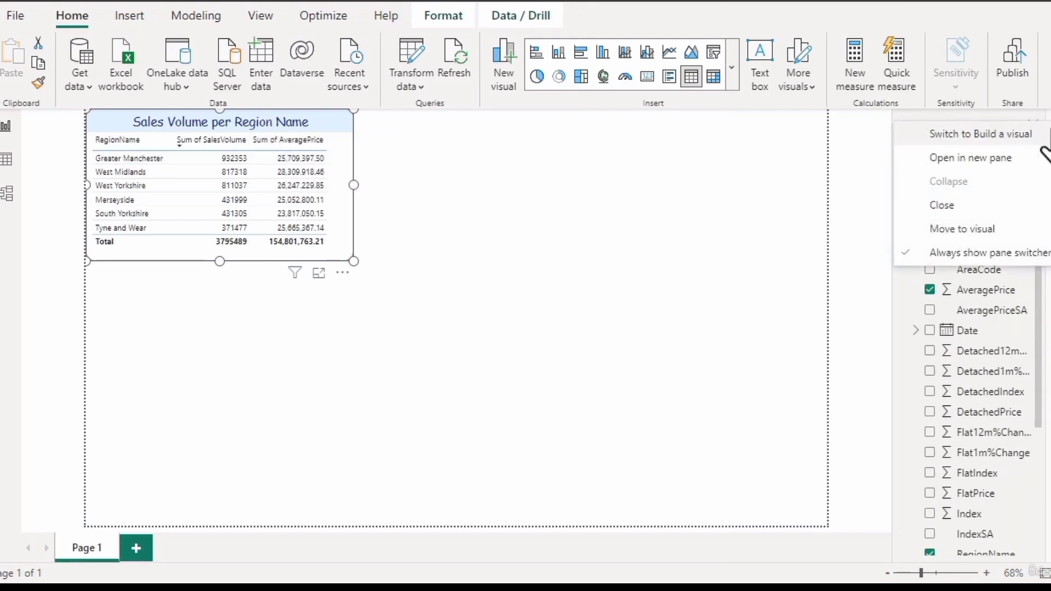
click(1006, 160)
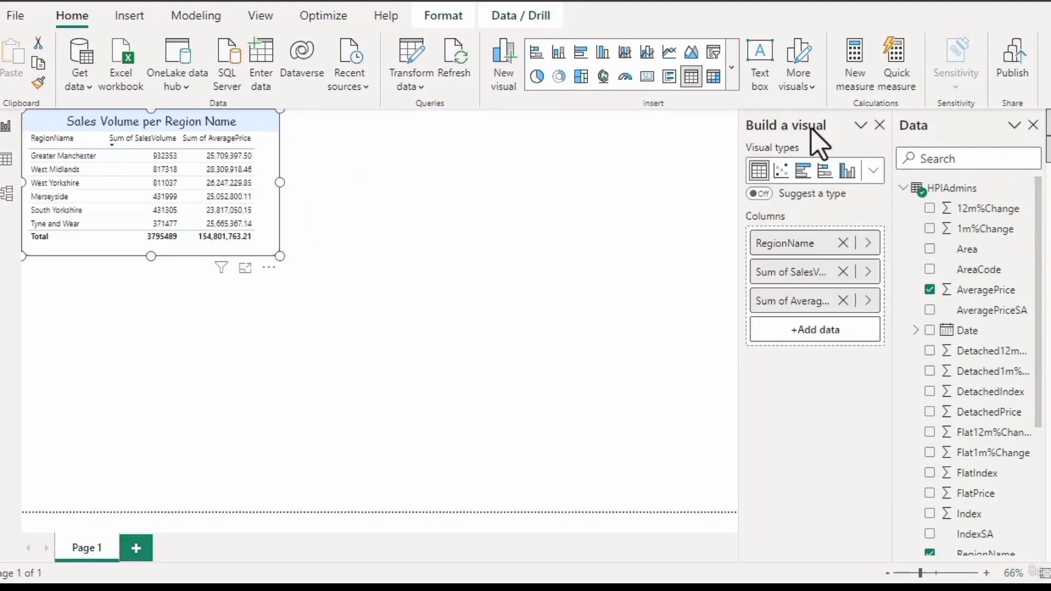
click(1026, 291)
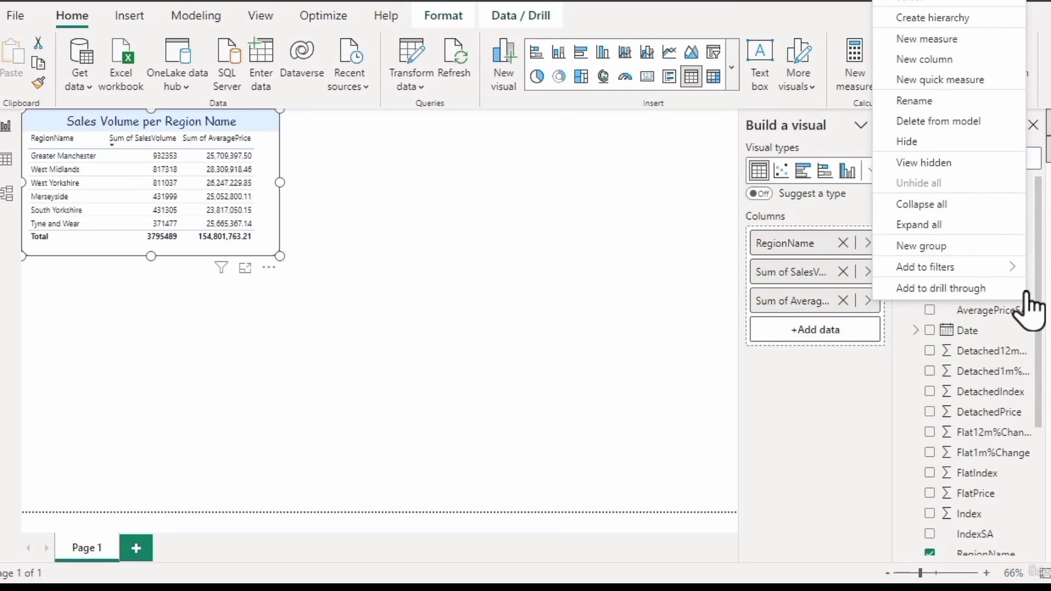
click(863, 395)
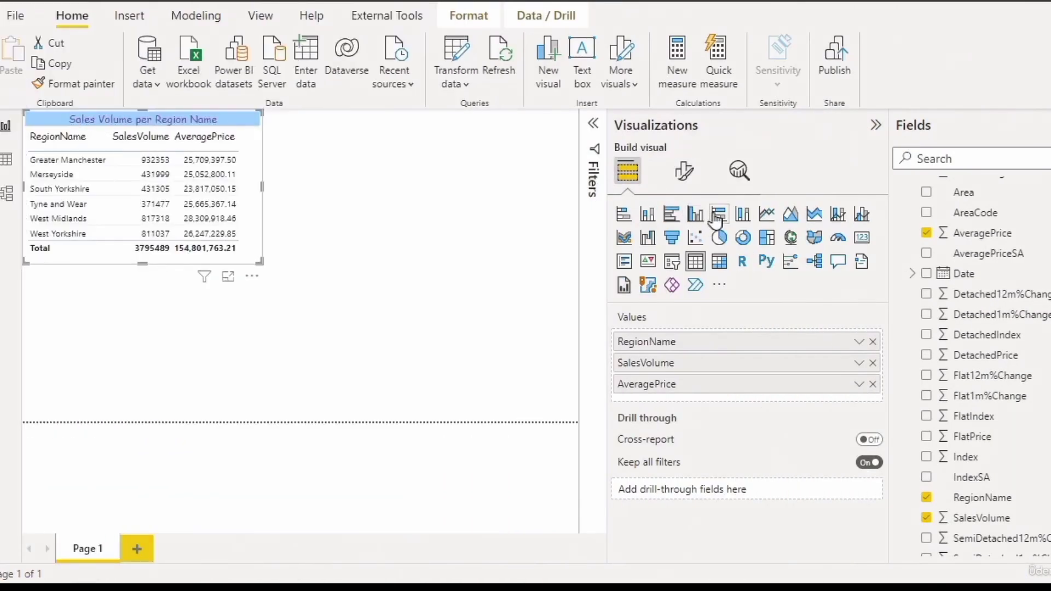
- Look at the Format visual settings in the older Power BI interface and return to its Build visual view
click(682, 173)
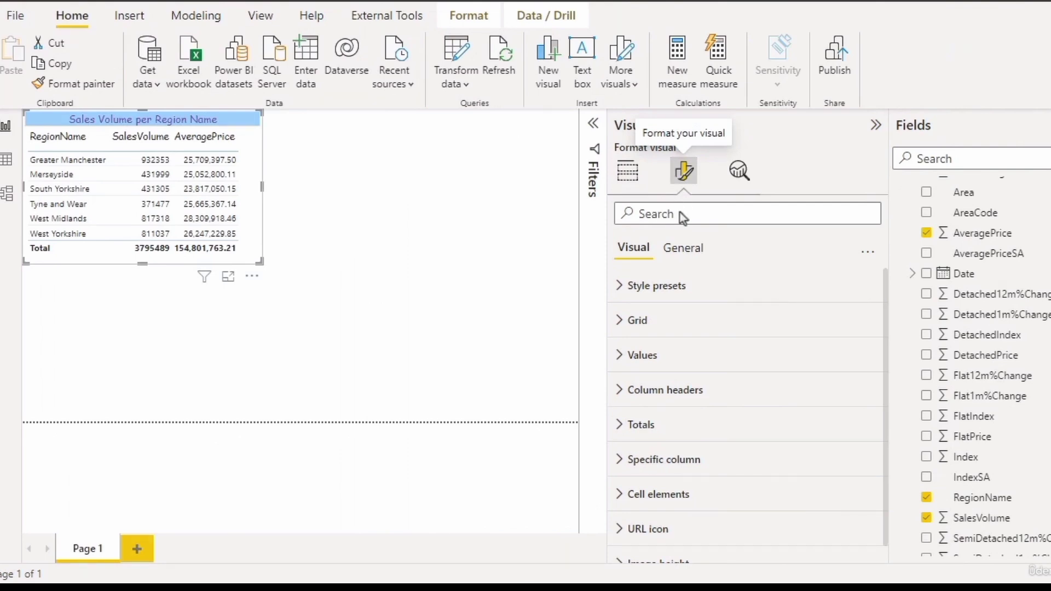
click(630, 174)
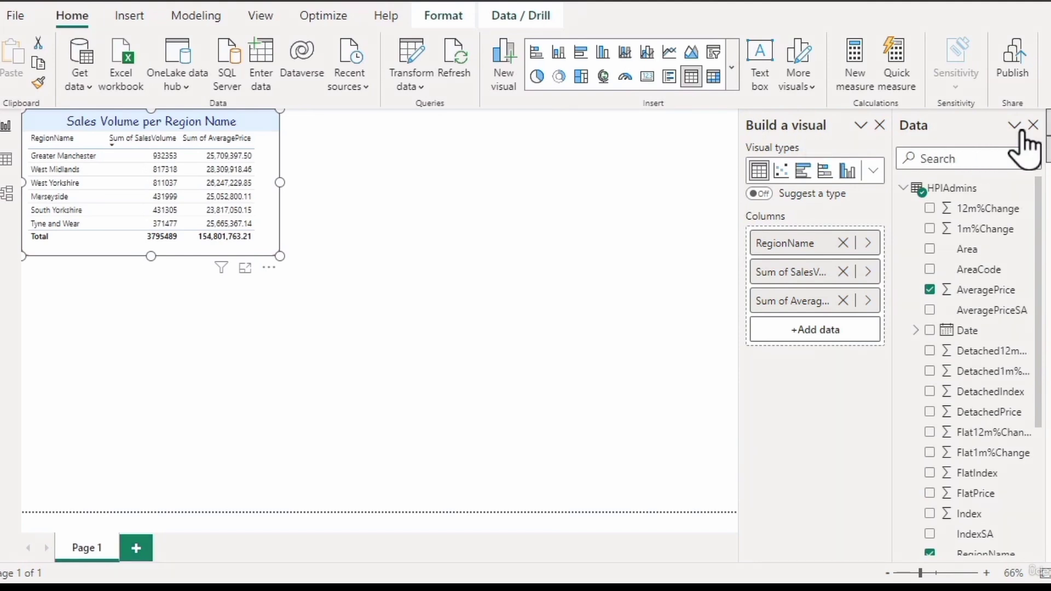
- Attach Build a visual to the selected table and return it to its place beside the Data pane
click(859, 128)
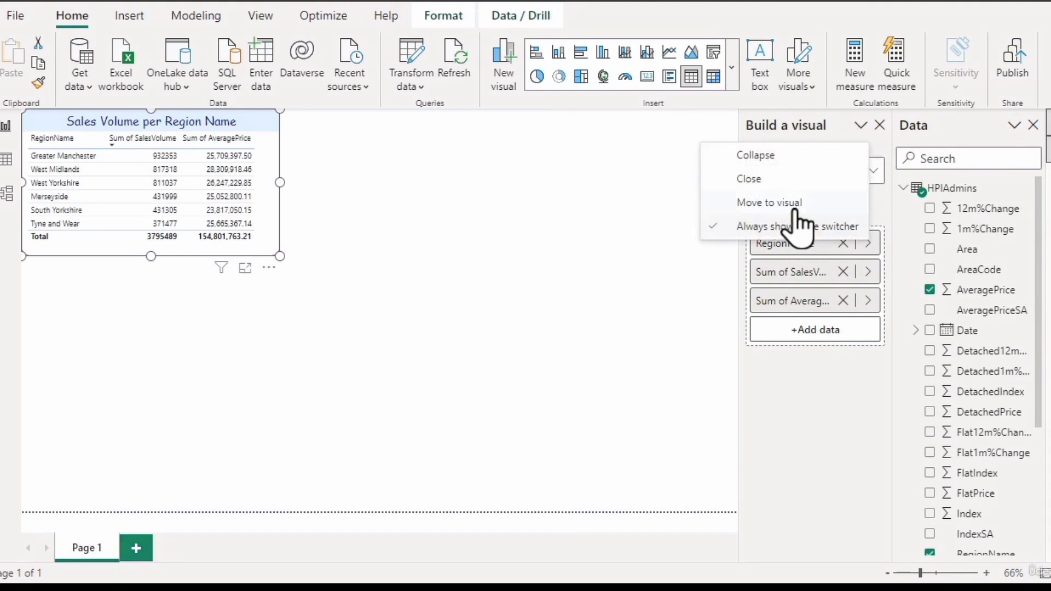
click(800, 202)
click(372, 122)
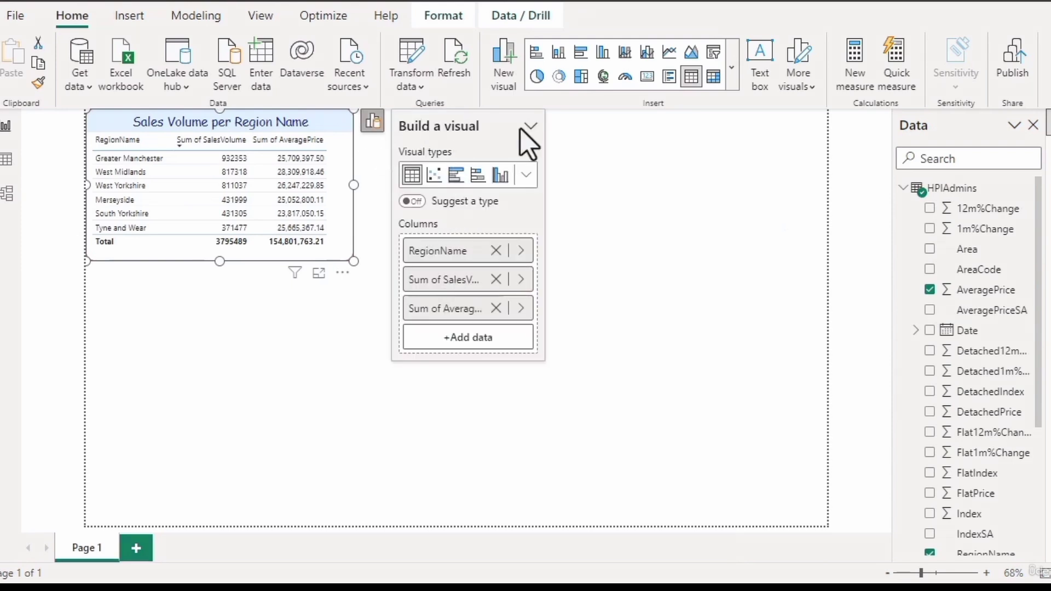
click(575, 149)
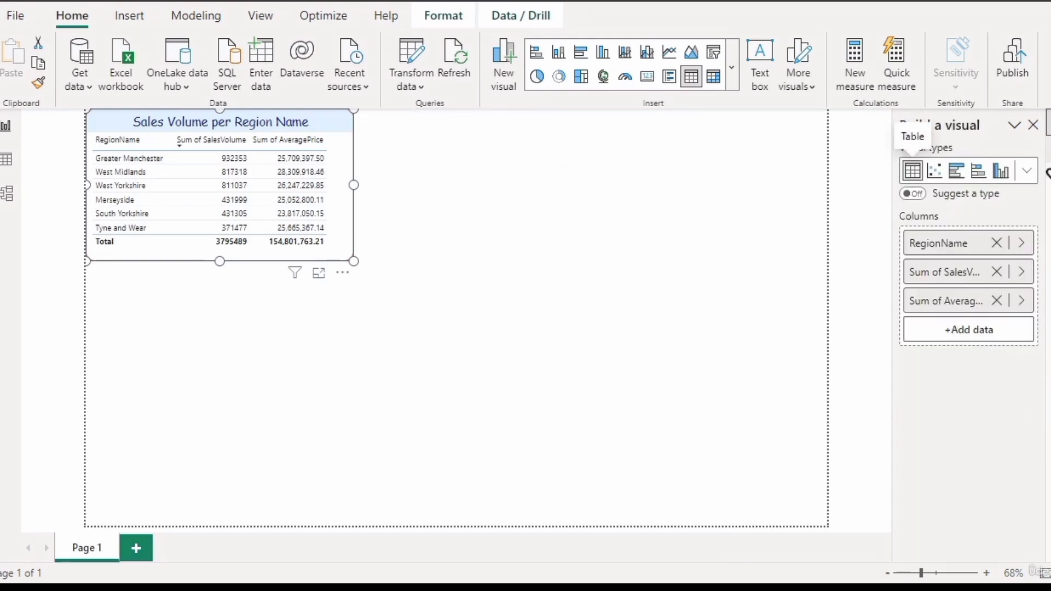
click(1014, 125)
click(1011, 181)
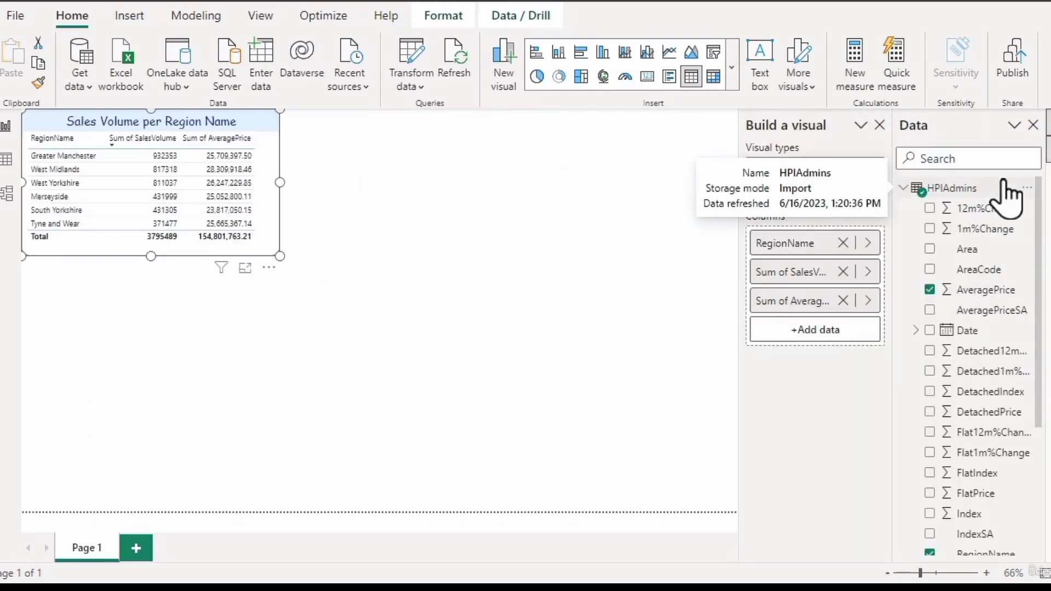
- Change the aggregation of the table's AveragePrice column to Average and check the Greater Manchester value
click(869, 301)
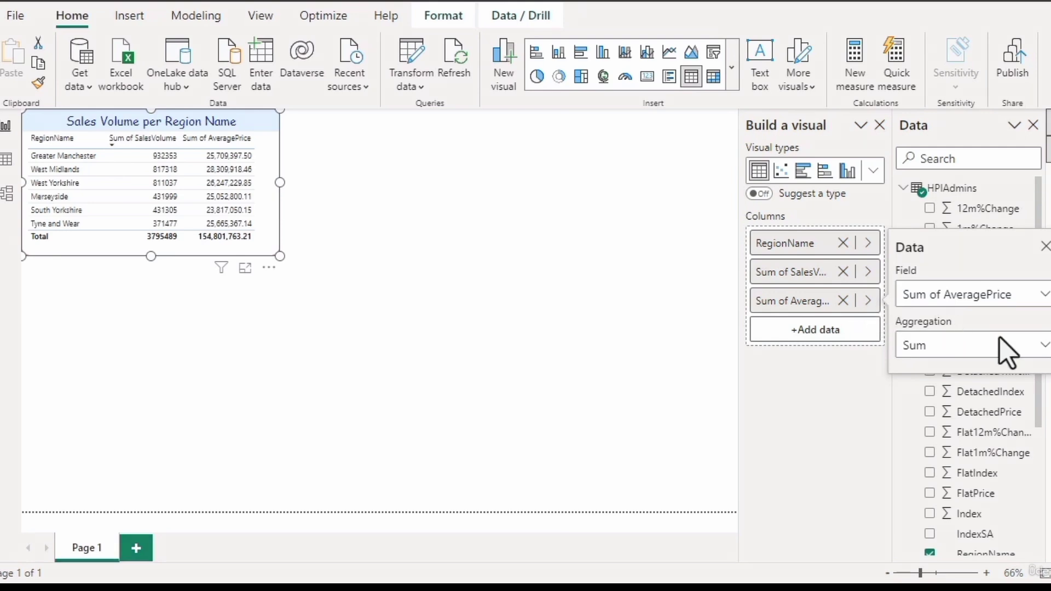
click(1038, 346)
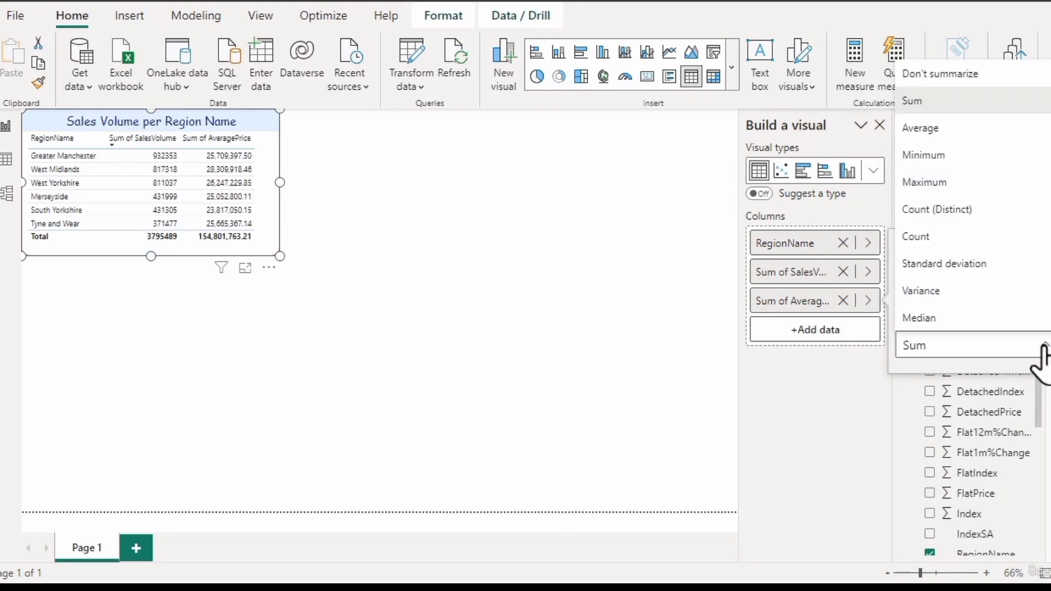
click(970, 132)
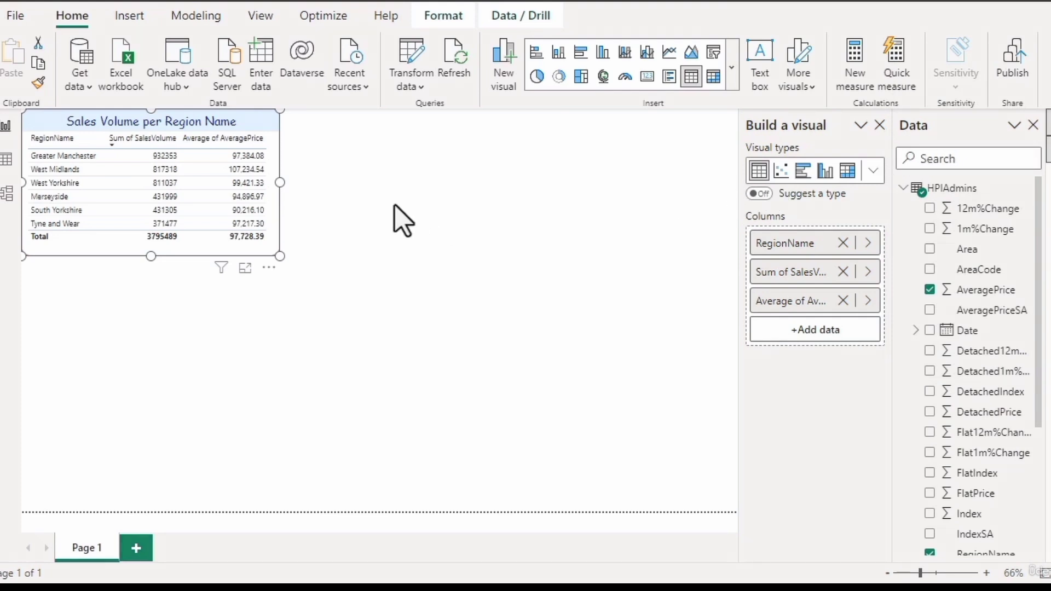
mouse_move(257, 165)
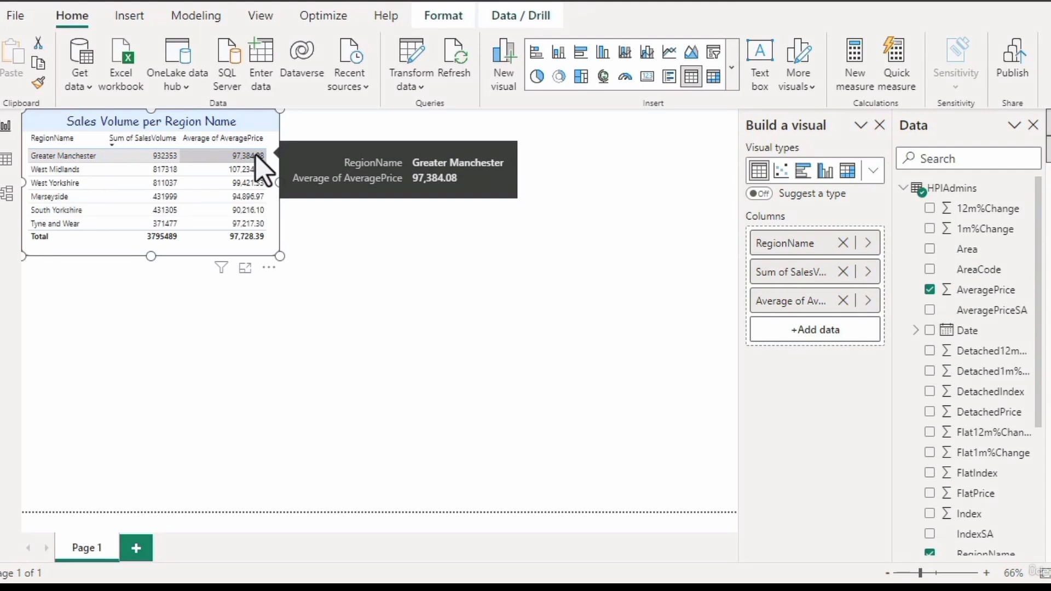
- Undo the switch to Average to compare the AveragePrice column's total as a sum, and restore the Average aggregation
mouse_move(255, 215)
mouse_move(252, 236)
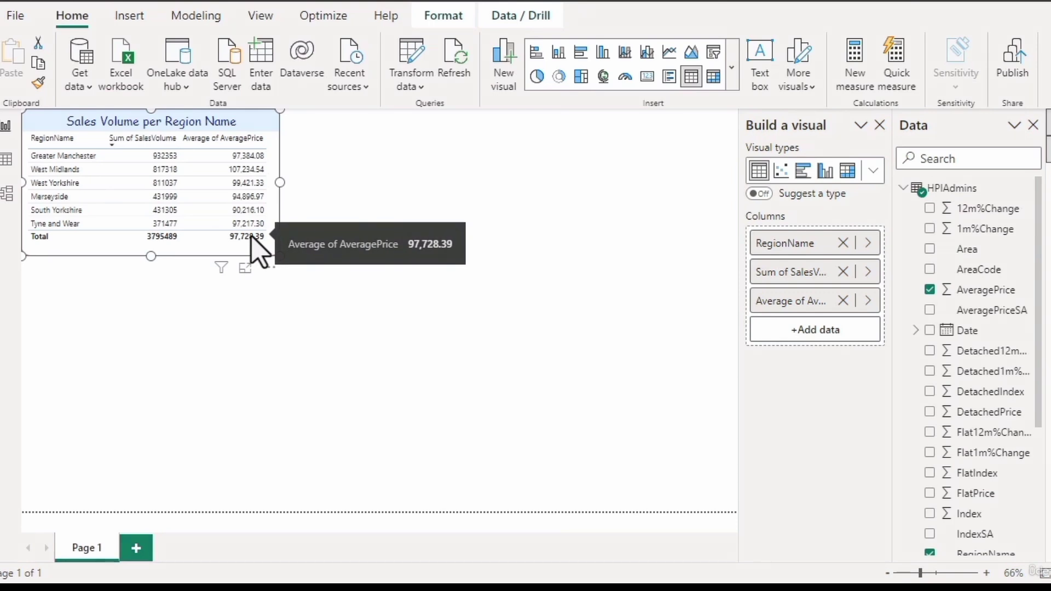
click(38, 0)
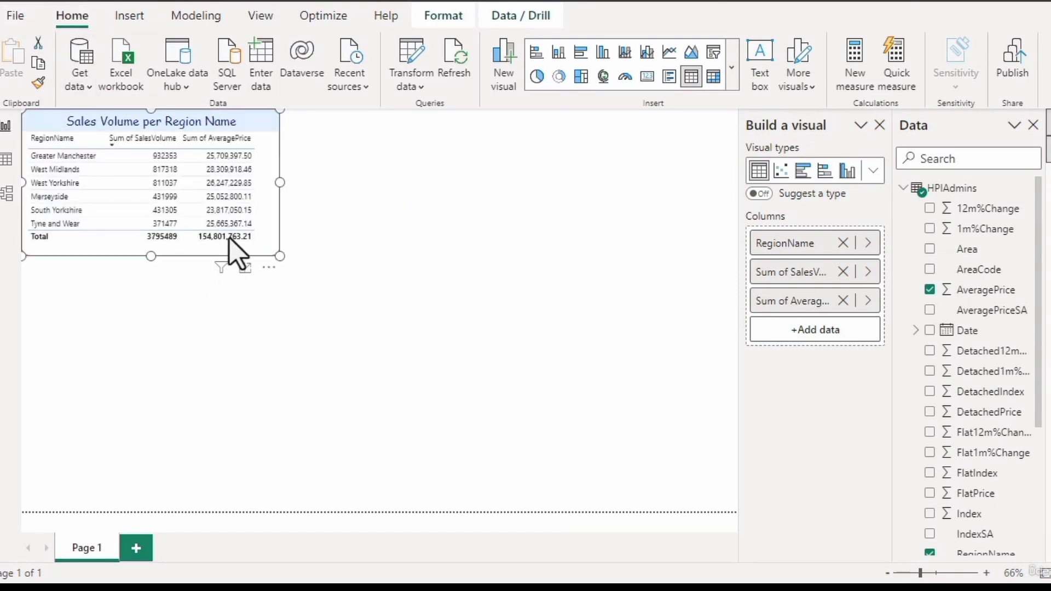
mouse_move(230, 238)
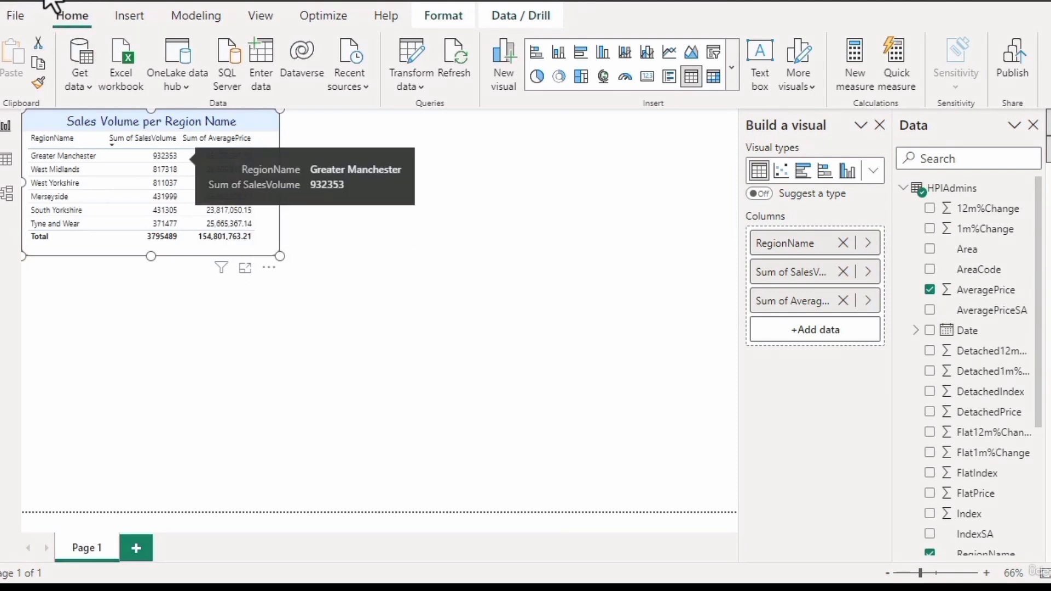
click(65, 2)
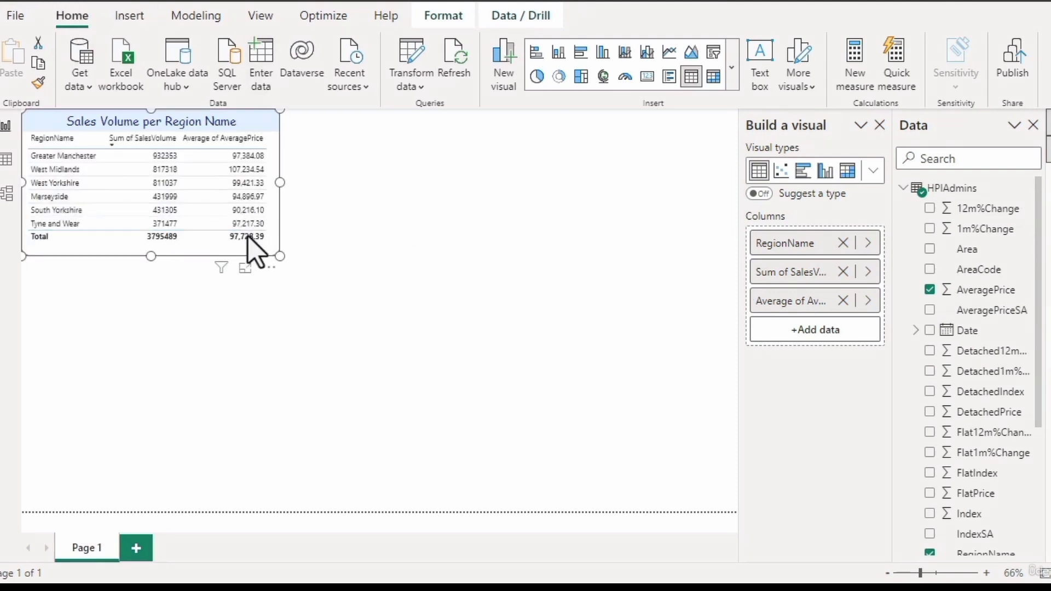
mouse_move(248, 237)
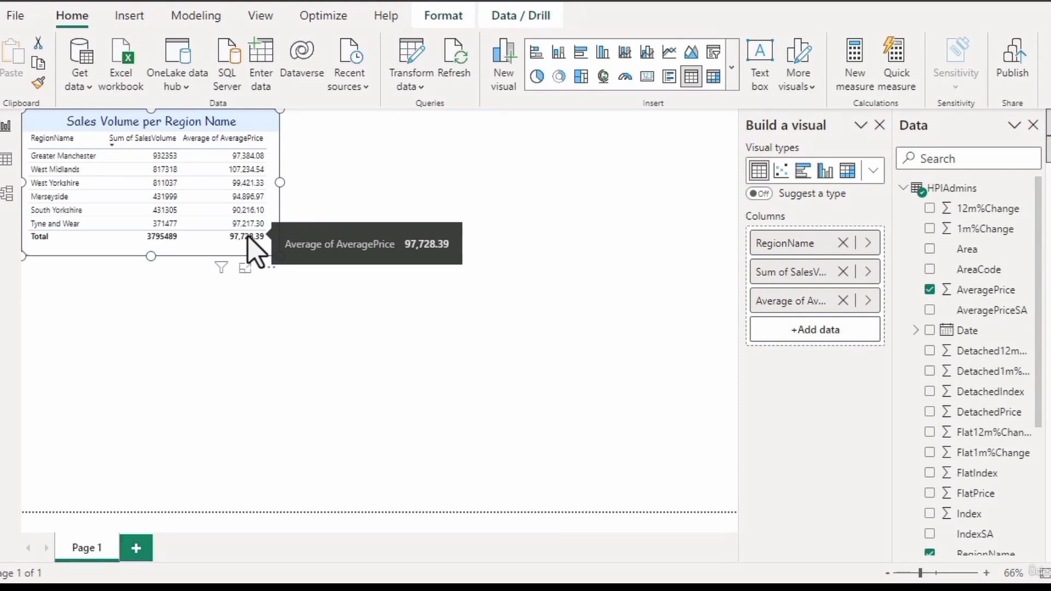
- Try Median and Minimum in turn as the aggregation of the table's AveragePrice column
click(867, 300)
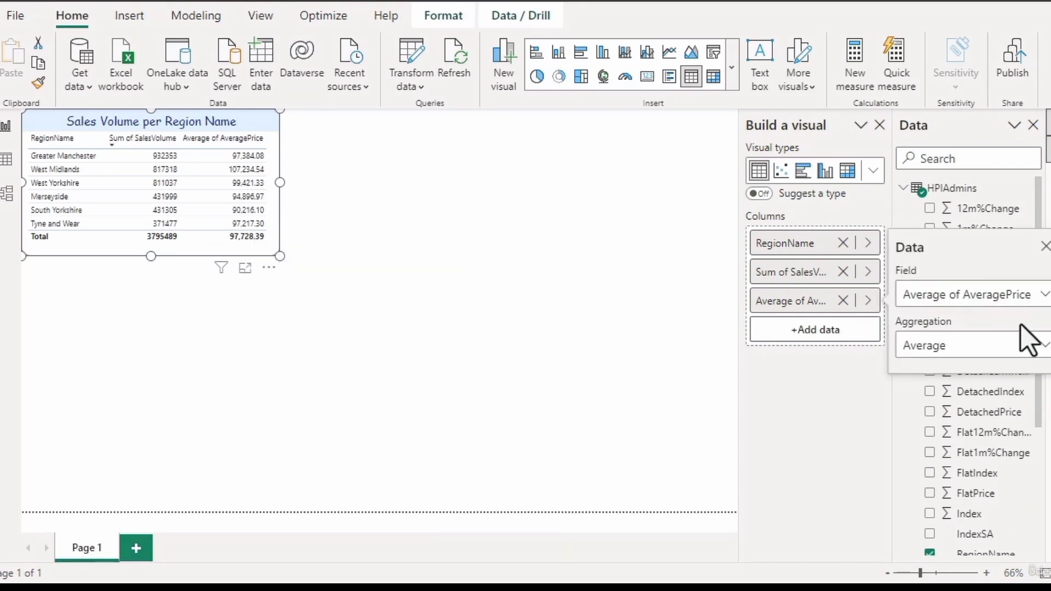
click(1043, 348)
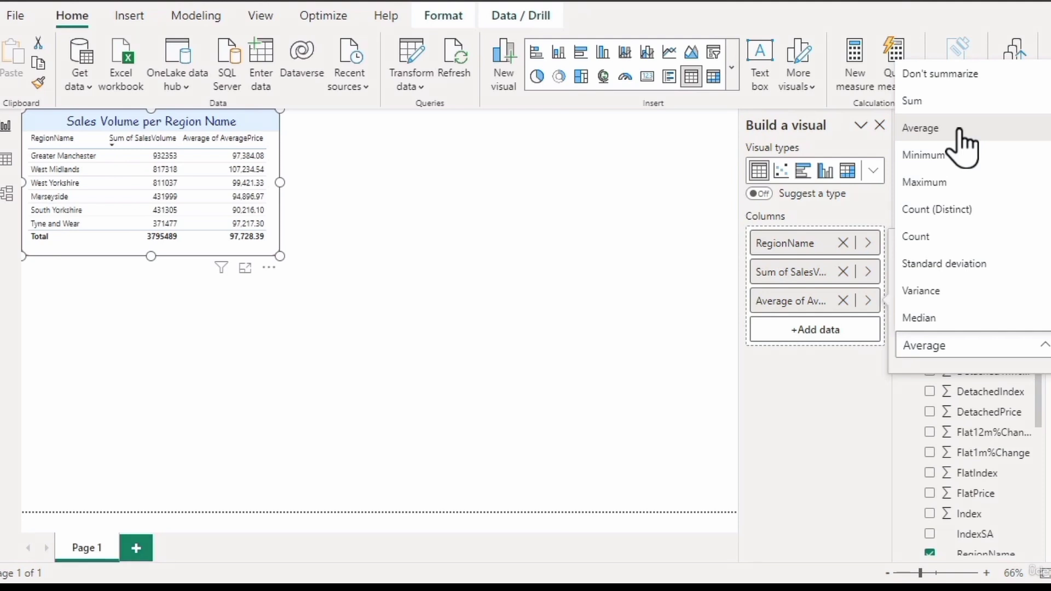
click(991, 317)
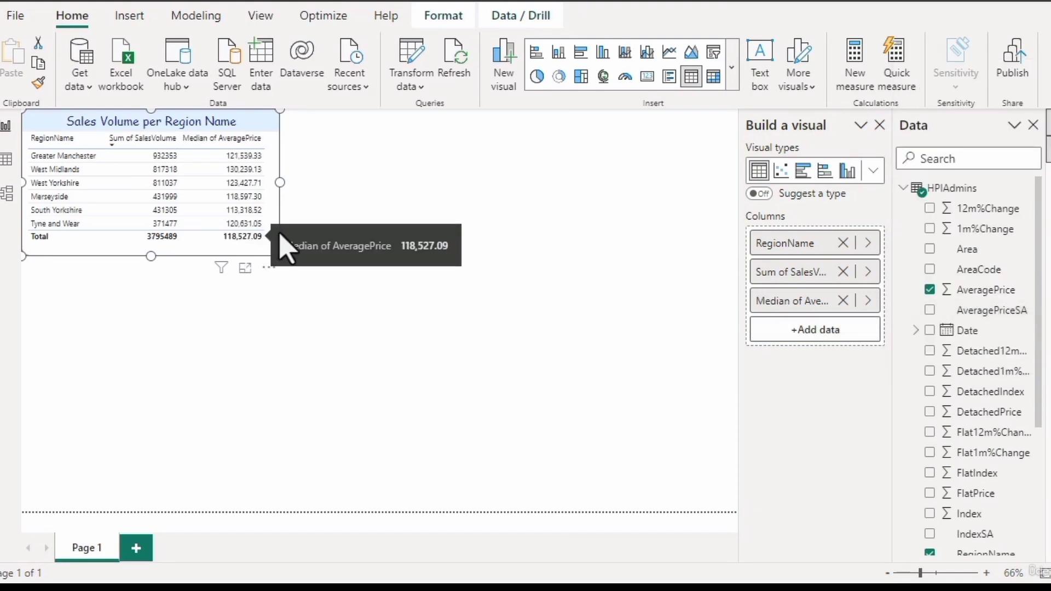
click(868, 301)
click(972, 342)
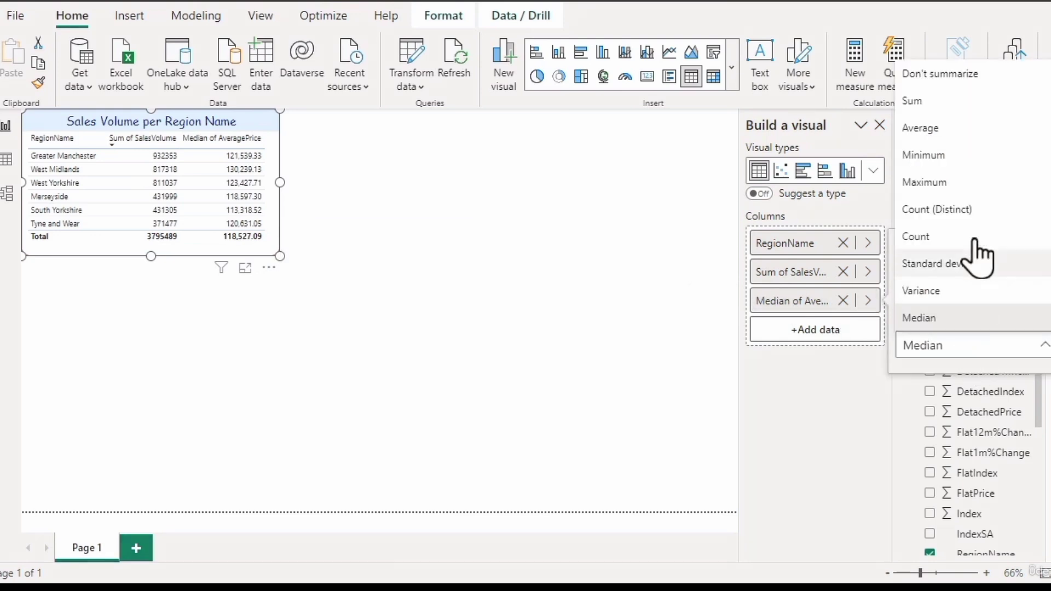
click(978, 160)
- Try Maximum and Count in turn as the aggregation of the table's AveragePrice column and check the West Midlands maximum
click(868, 301)
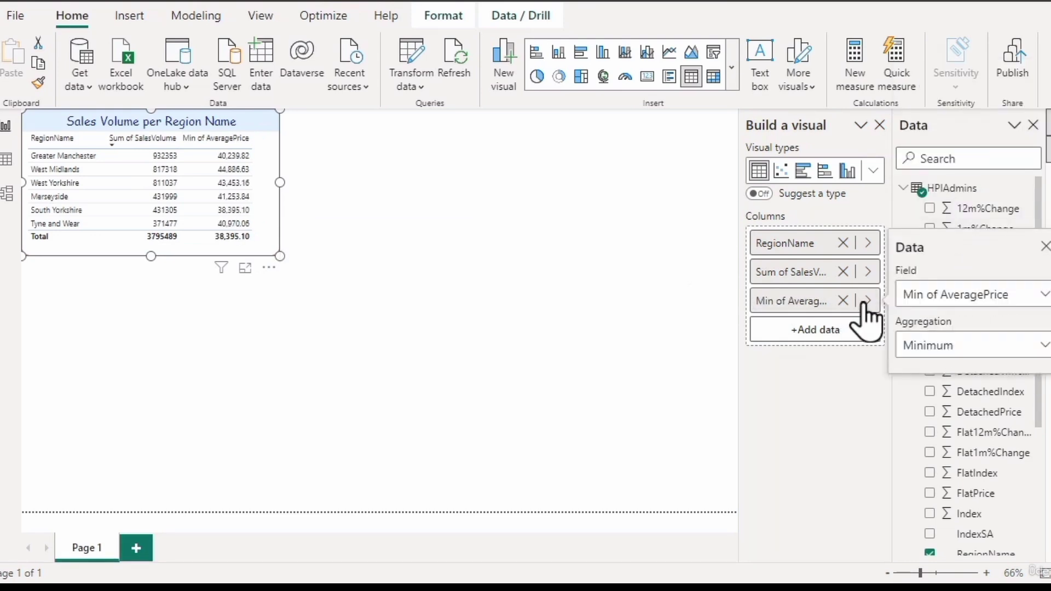
click(962, 350)
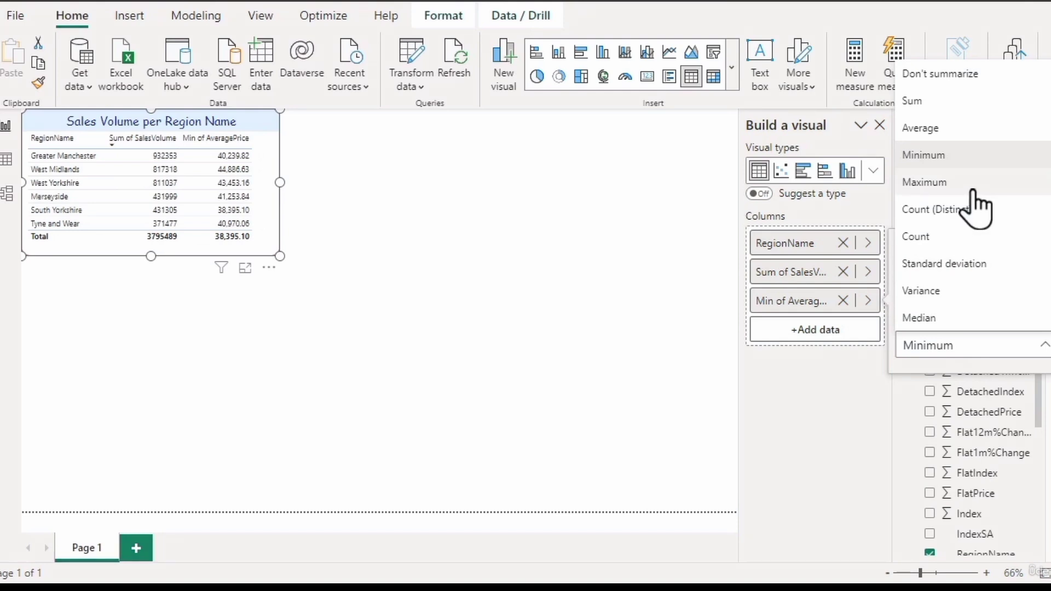
click(972, 186)
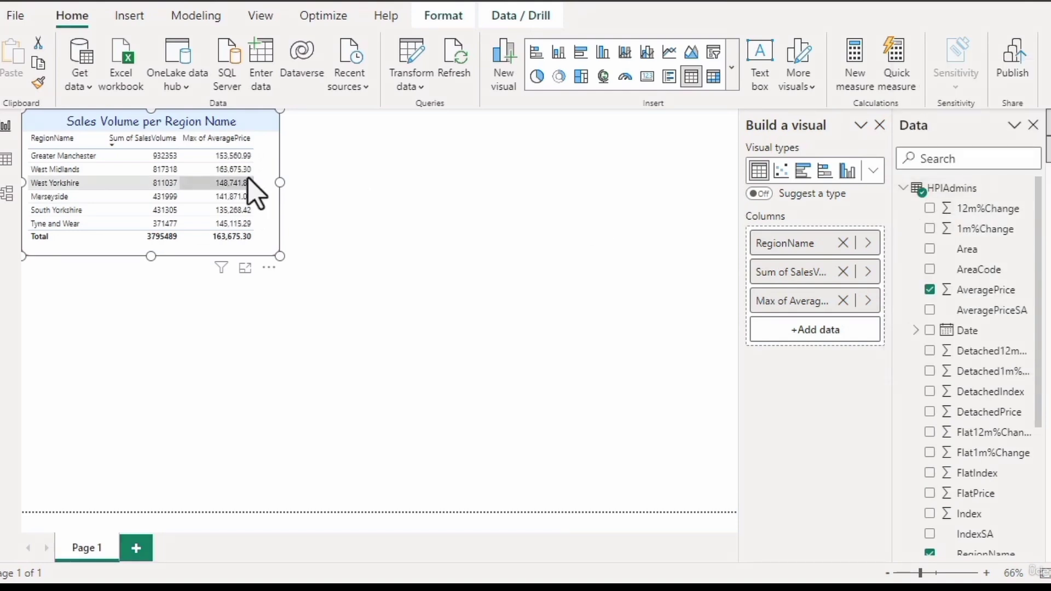
mouse_move(225, 176)
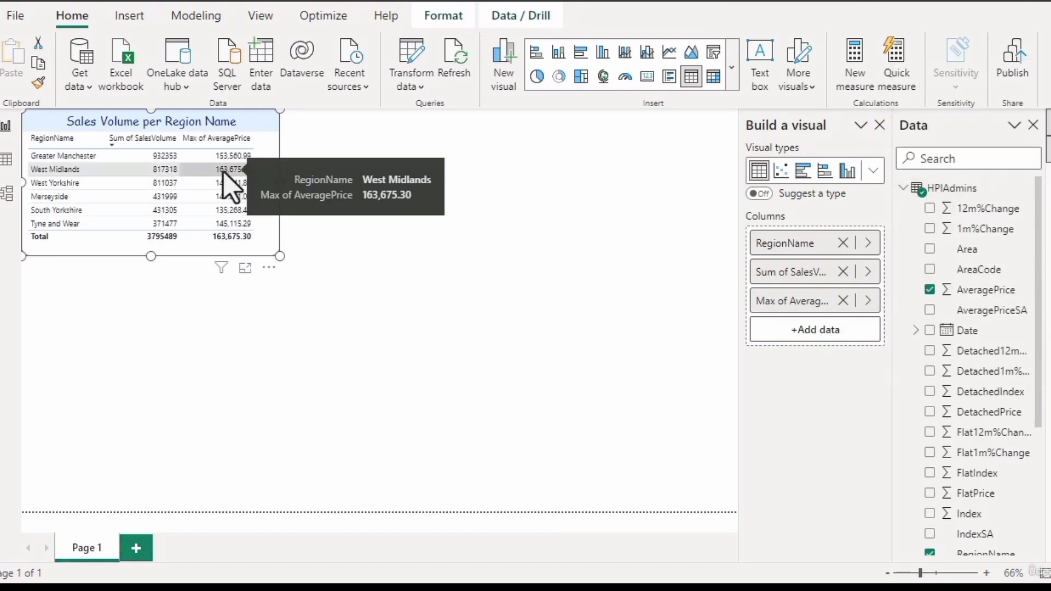
click(868, 301)
click(962, 298)
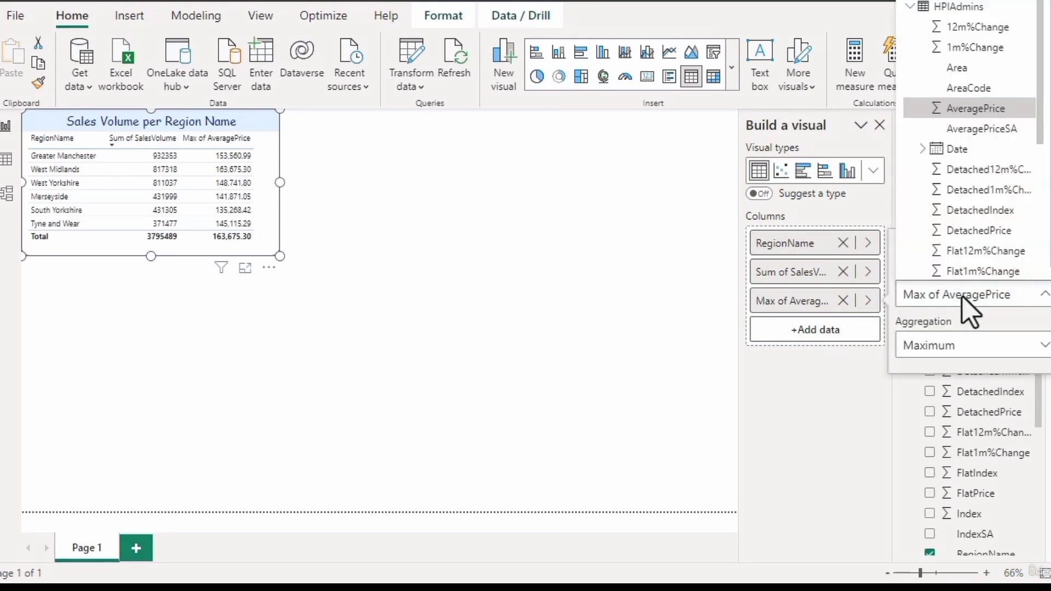
click(974, 346)
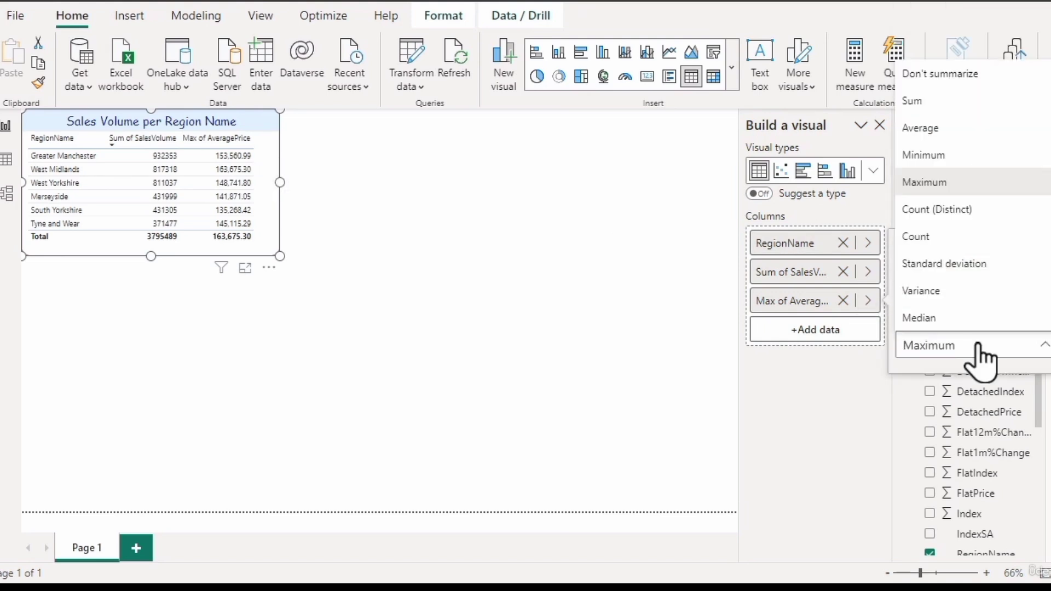
click(971, 238)
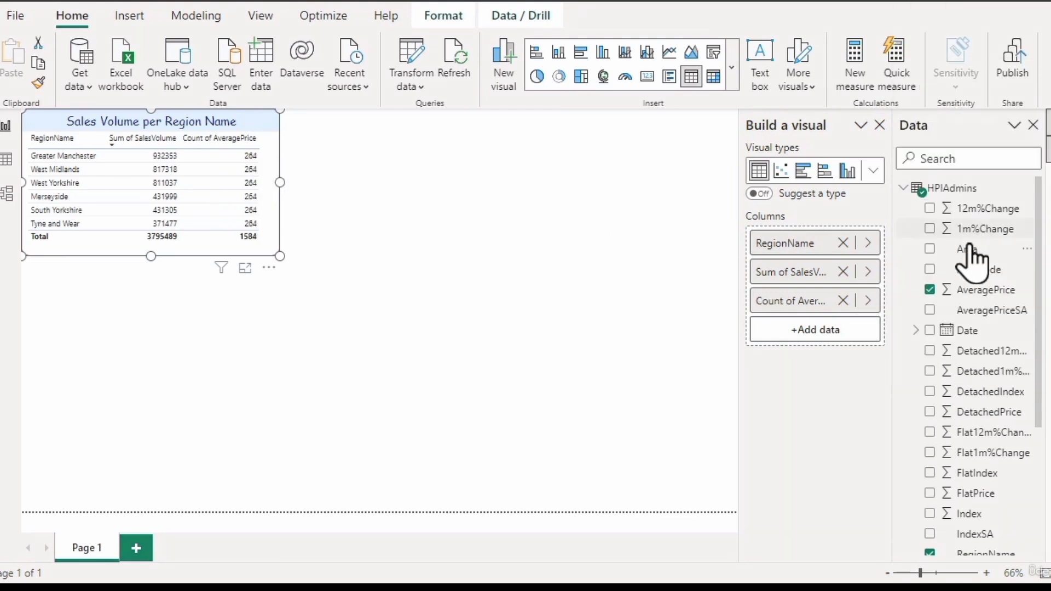
- Aggregate the AveragePrice column as Standard deviation and widen the table to fit its longer column heading
click(868, 301)
click(956, 346)
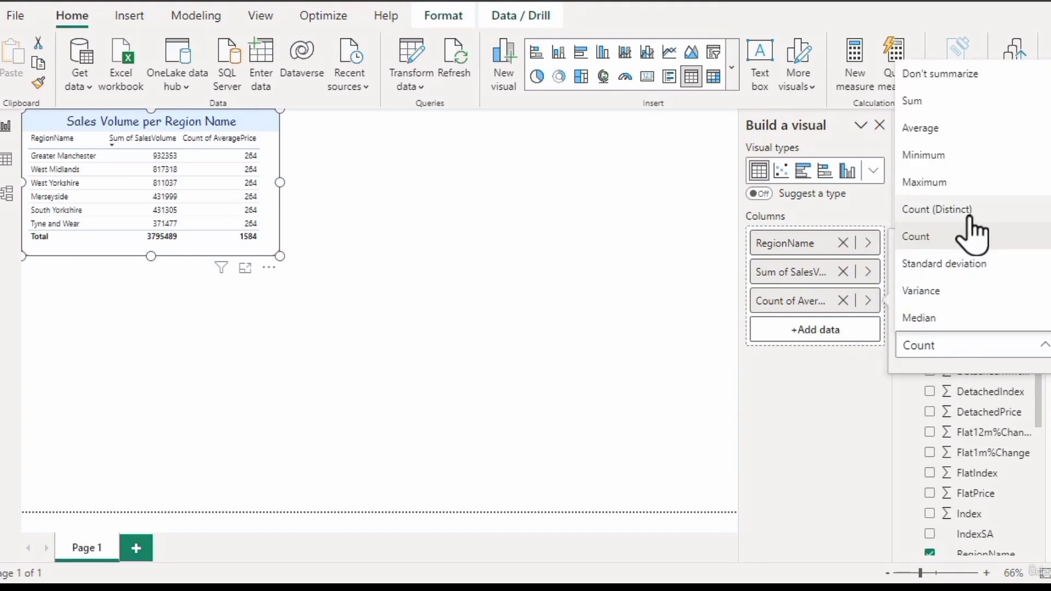
click(983, 266)
drag(281, 182, 331, 190)
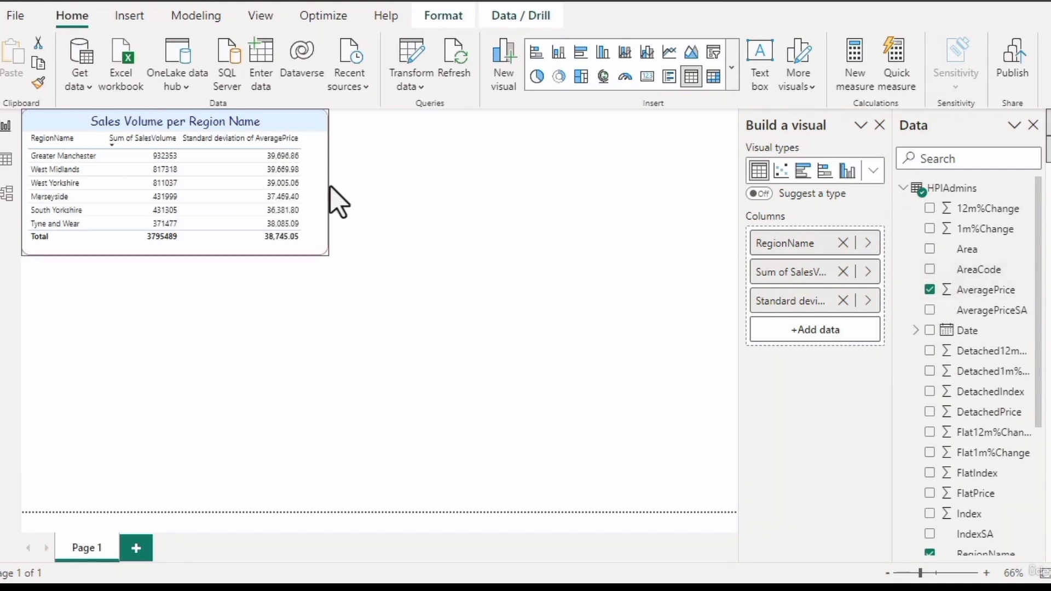
- Try Variance as the aggregation of the table's AveragePrice column
click(868, 300)
click(968, 346)
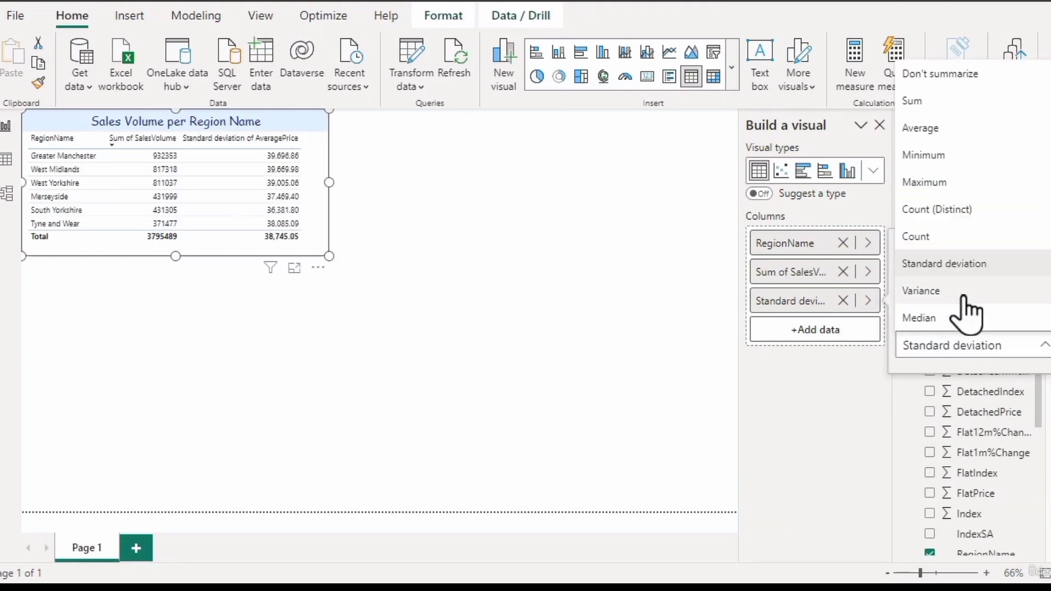
click(963, 293)
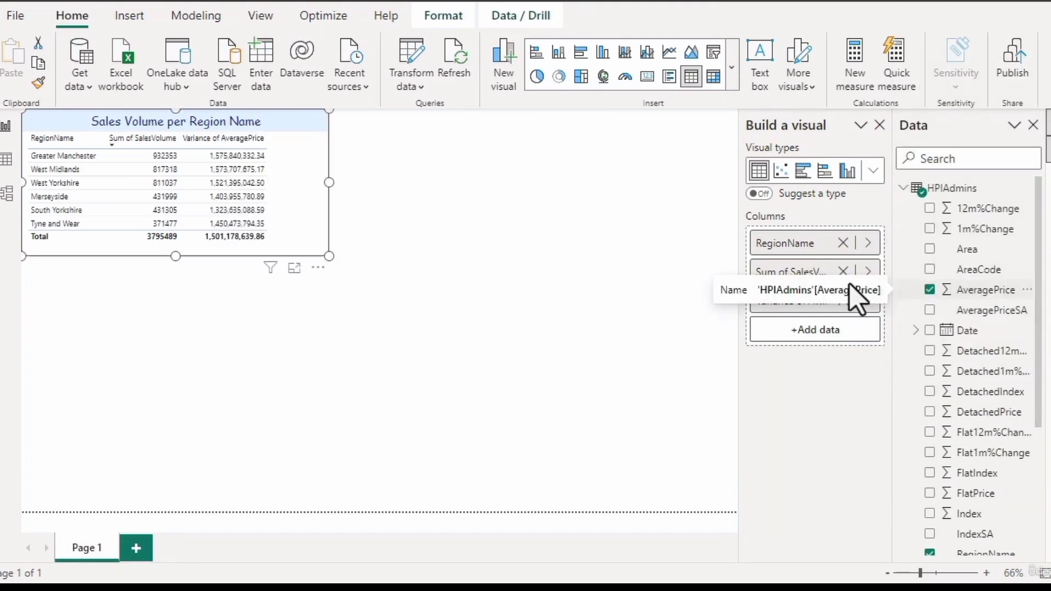
- Set the aggregation of the table's AveragePrice column back to Average
click(869, 300)
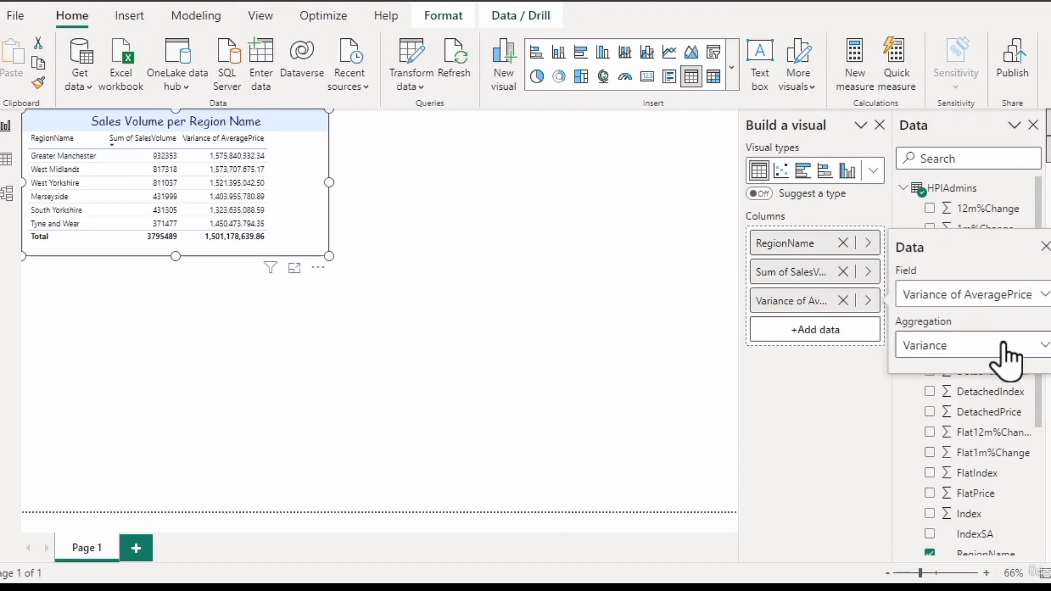
click(1004, 345)
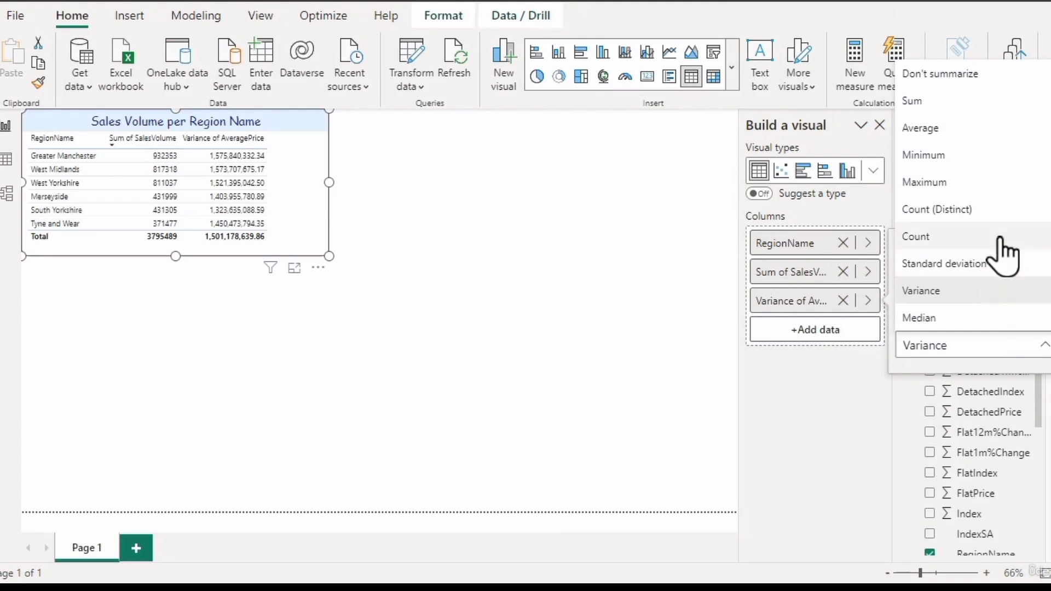
click(976, 129)
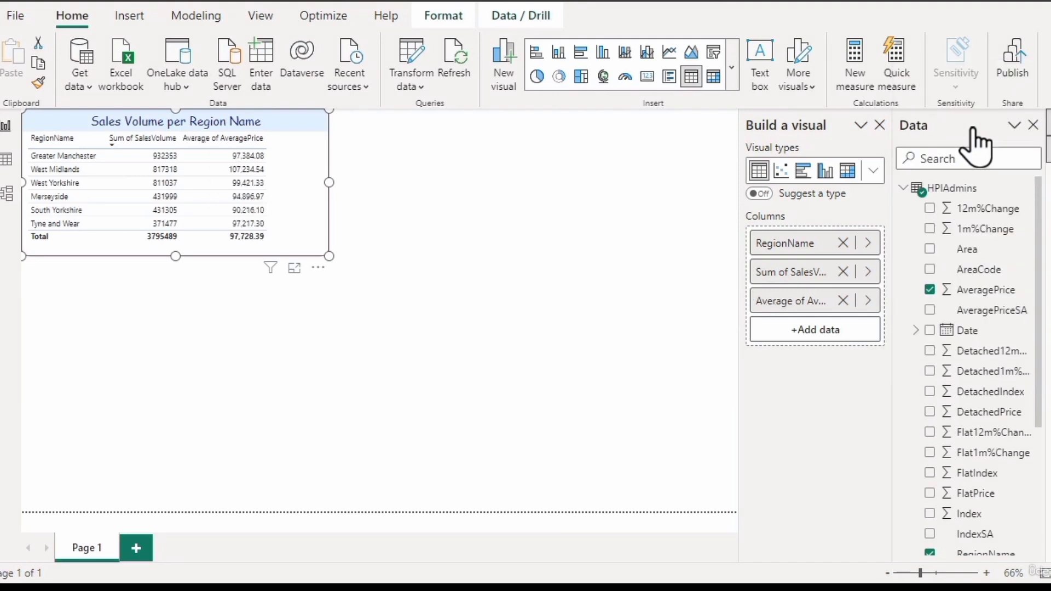
mouse_move(226, 235)
- Create a separate card from the AveragePrice field below the table and show Build a visual alongside the Data pane
click(582, 317)
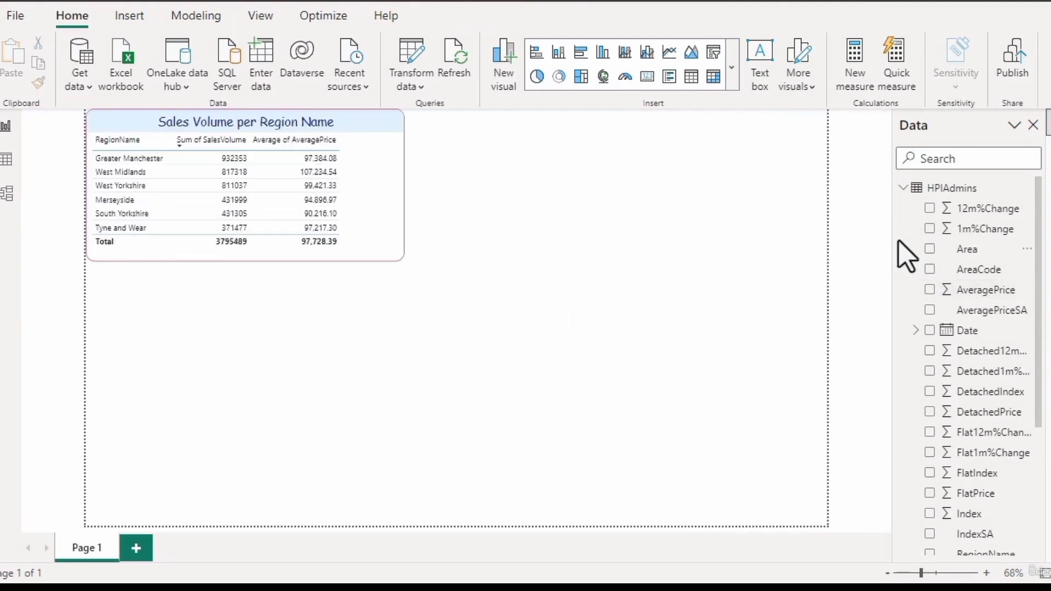
click(930, 289)
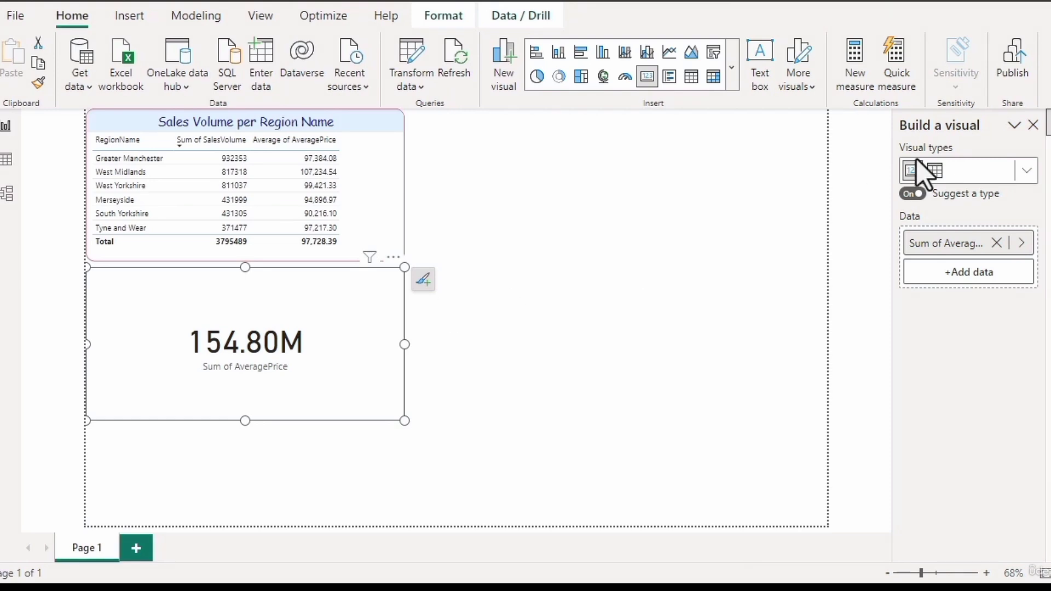
right_click(1045, 178)
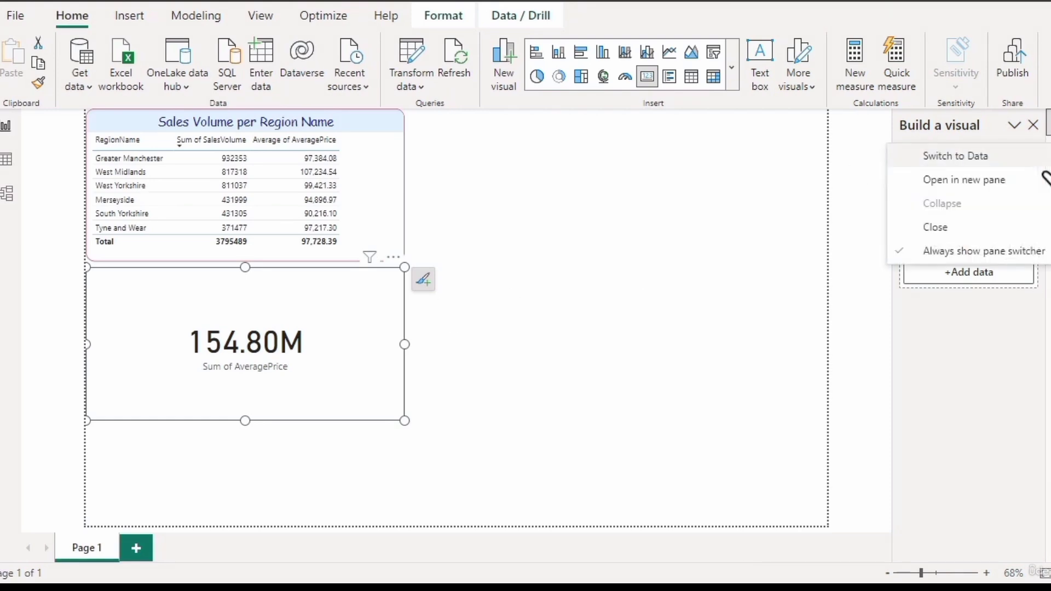
click(1010, 181)
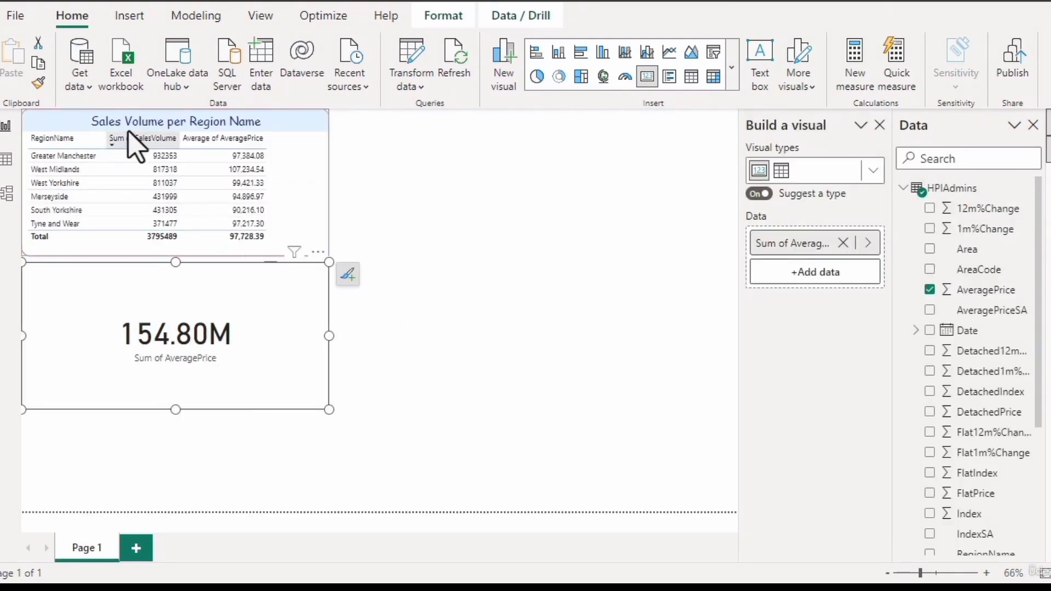
click(80, 82)
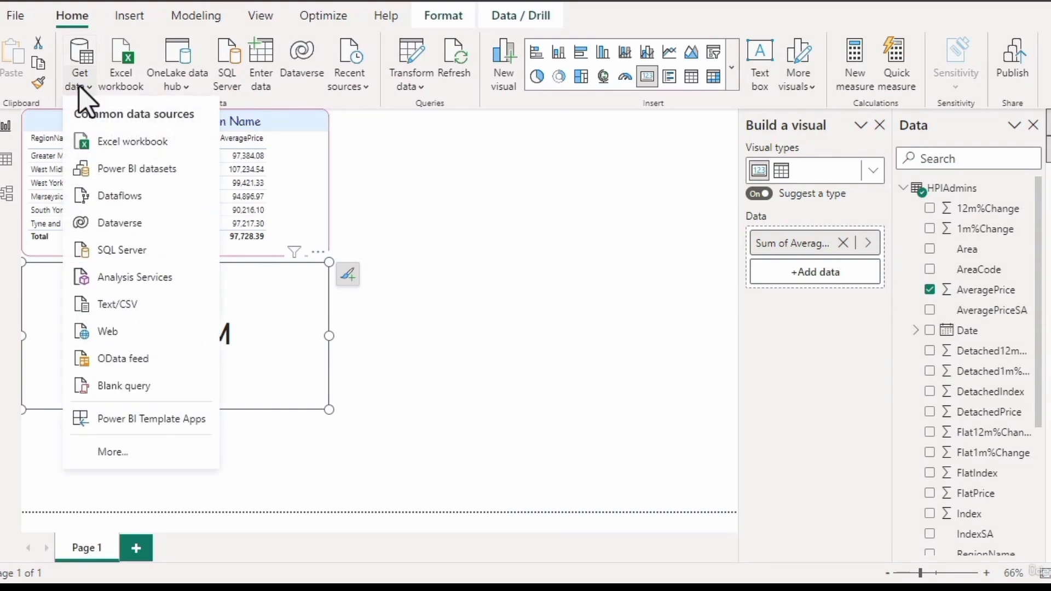
click(6, 198)
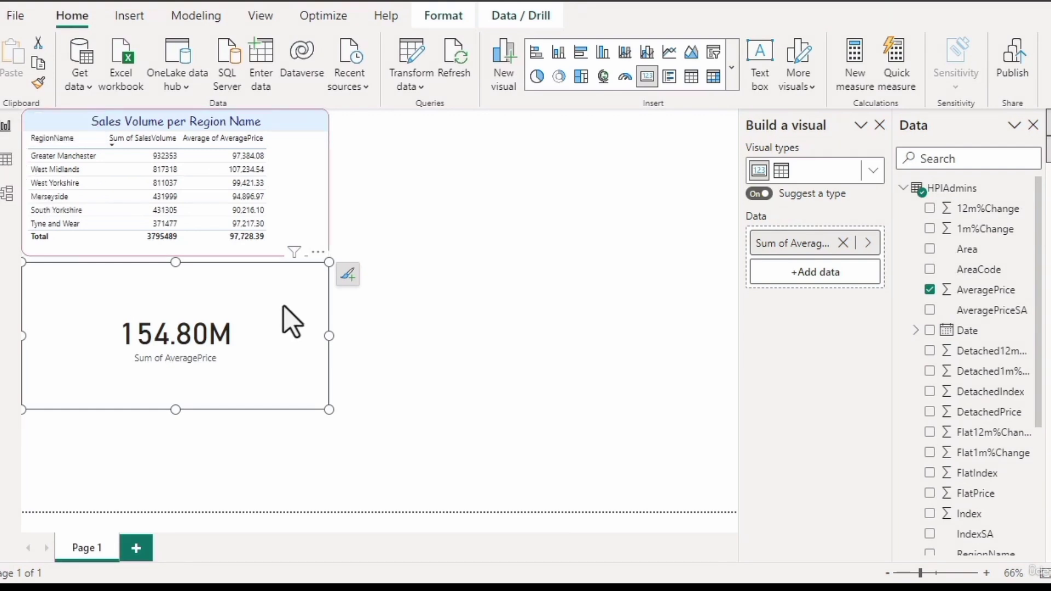
- Change the default summarization of the AveragePrice column in HPIAdmins to Average
click(983, 293)
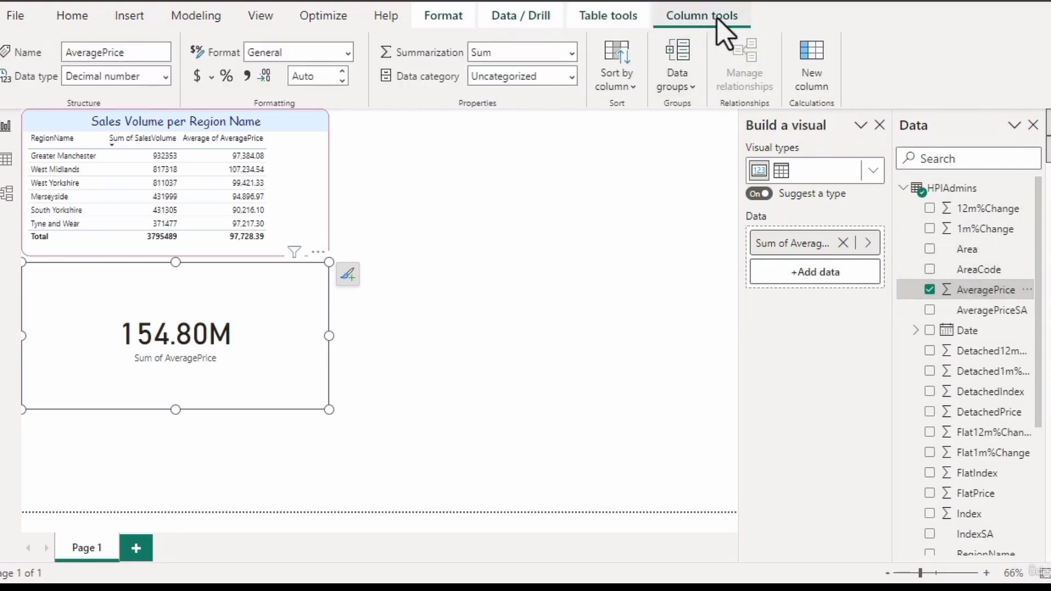
click(571, 54)
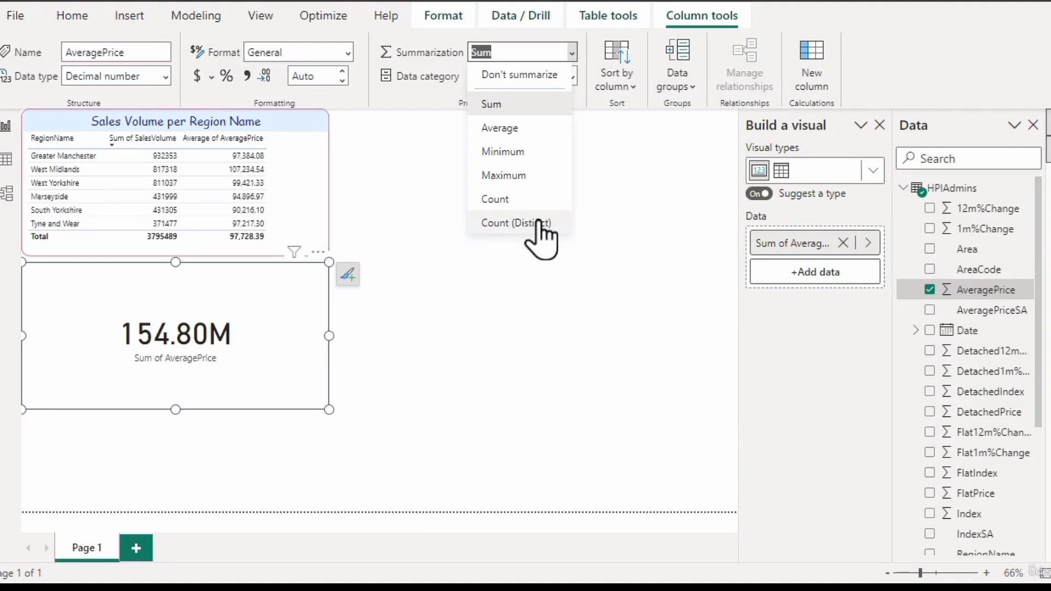
click(522, 131)
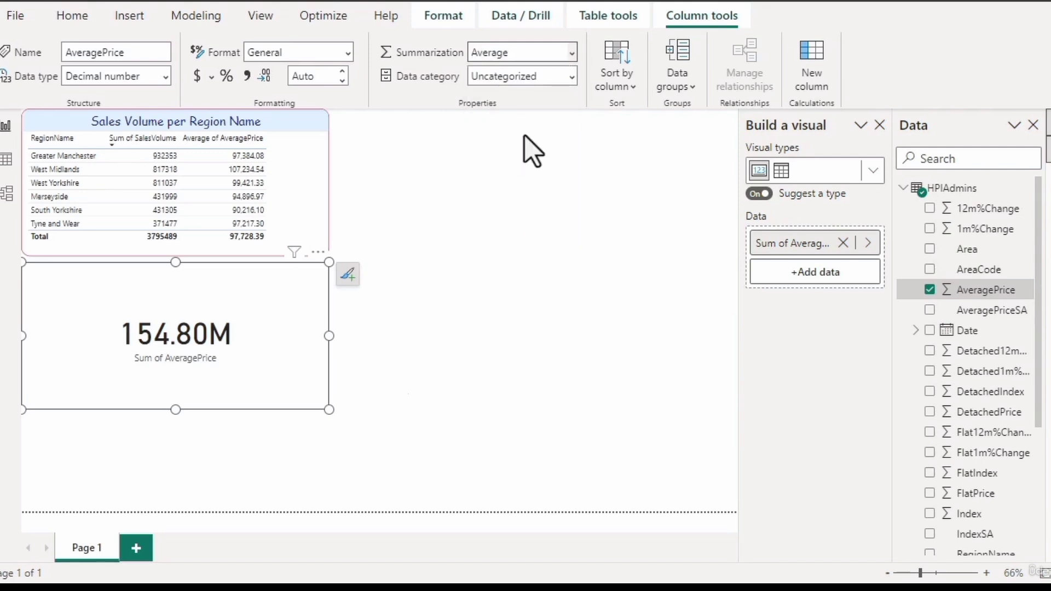
- Delete the Sum of AveragePrice card below the table
click(392, 397)
click(300, 394)
key(Delete)
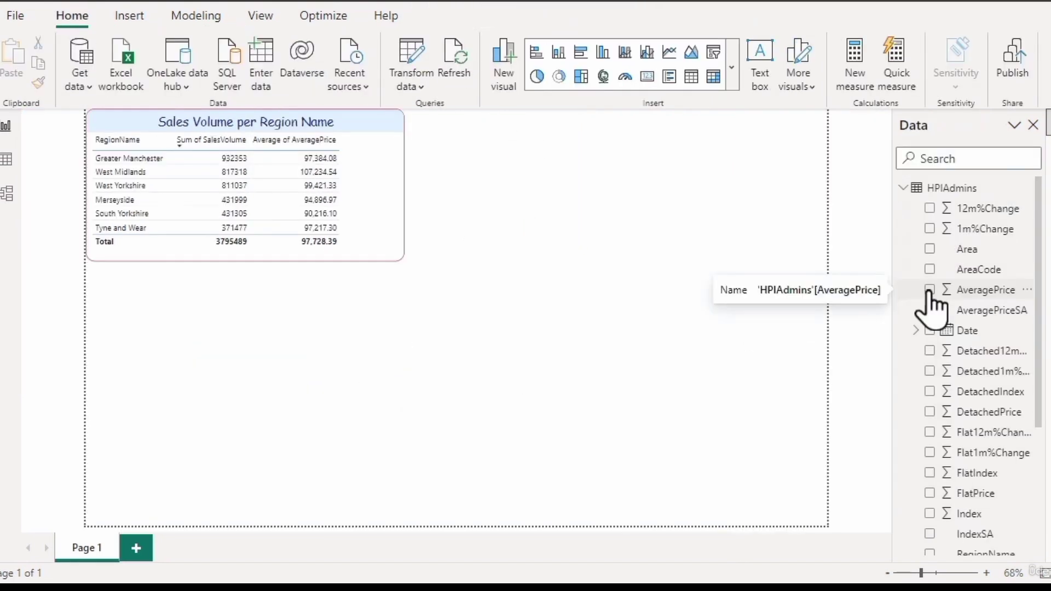
- Create a test card from the AveragePrice field, show Build a visual beside the Data pane, and delete the card
click(930, 290)
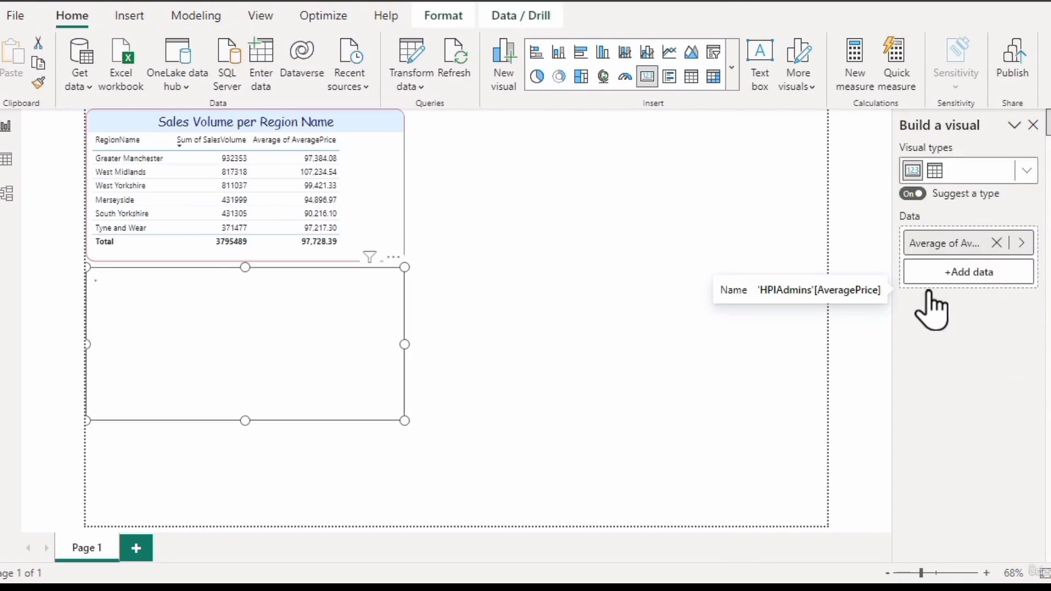
right_click(1043, 183)
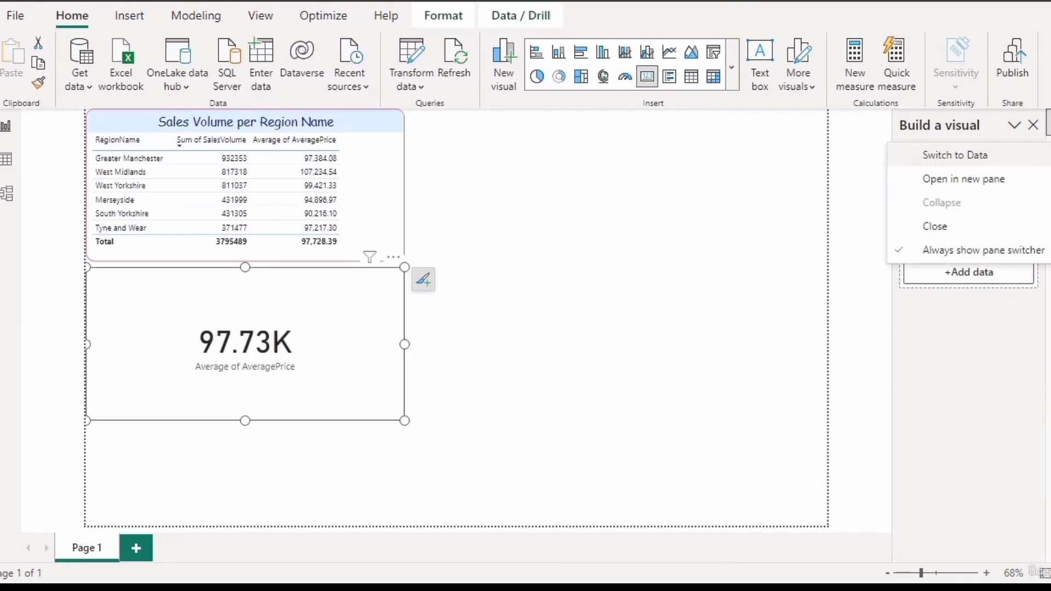
click(1020, 178)
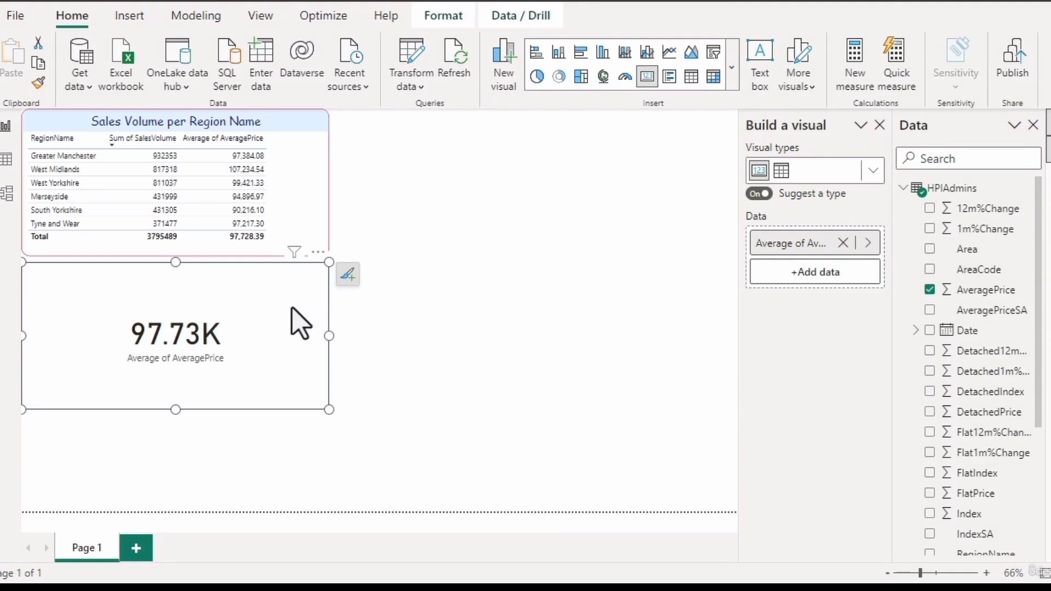
key(Delete)
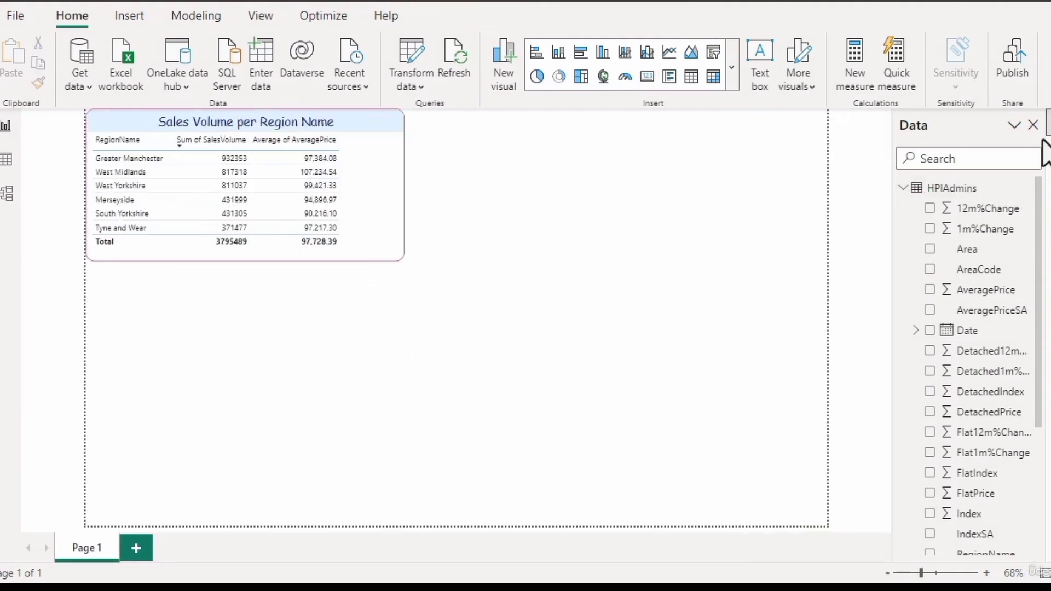
- Examine the aggregation options of the AveragePrice column in the Sales Volume per Region Name table
click(368, 226)
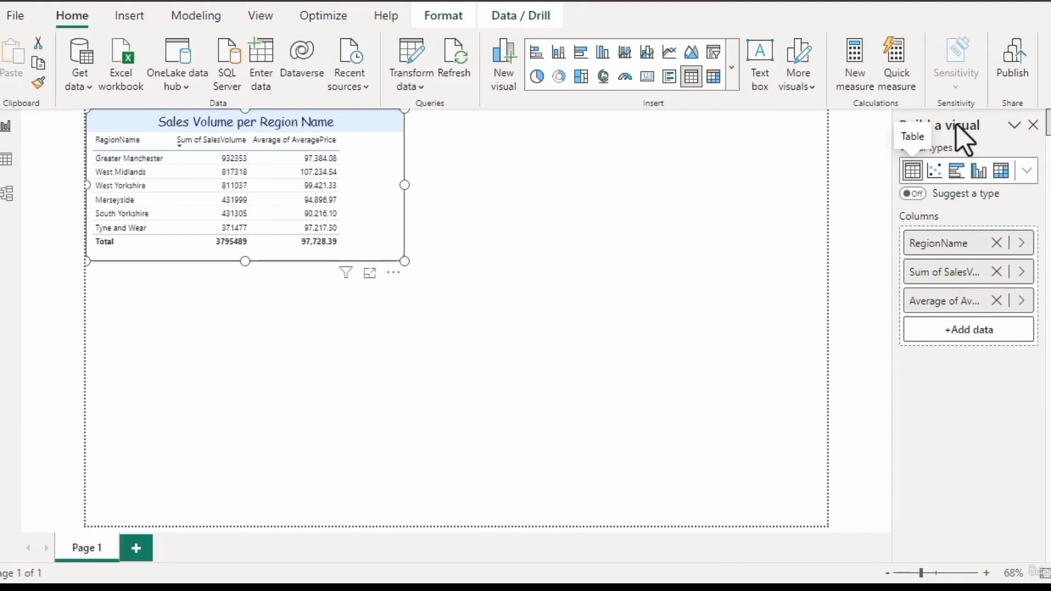
click(1021, 301)
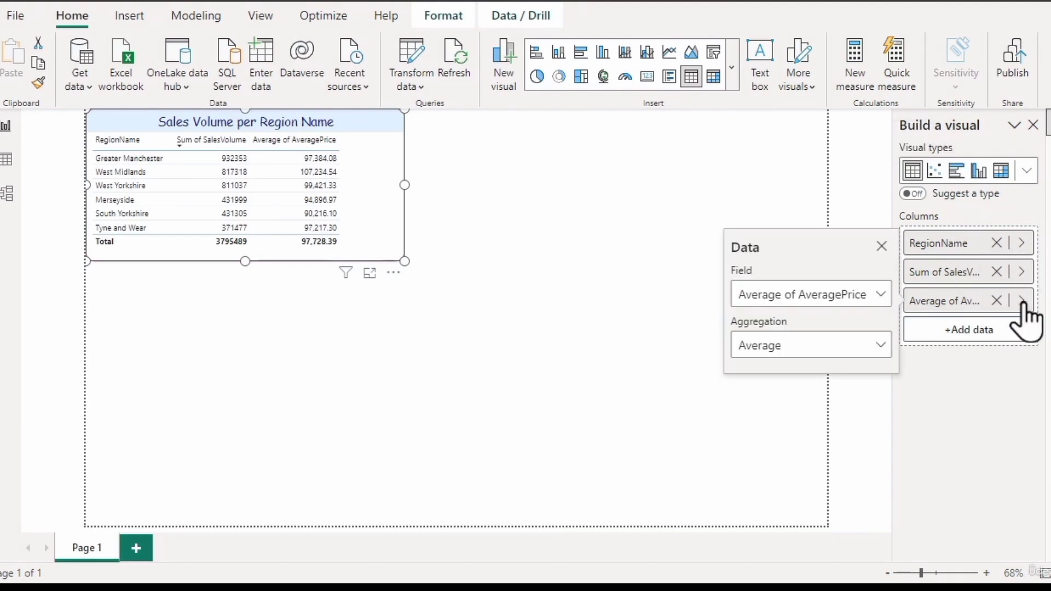
click(775, 350)
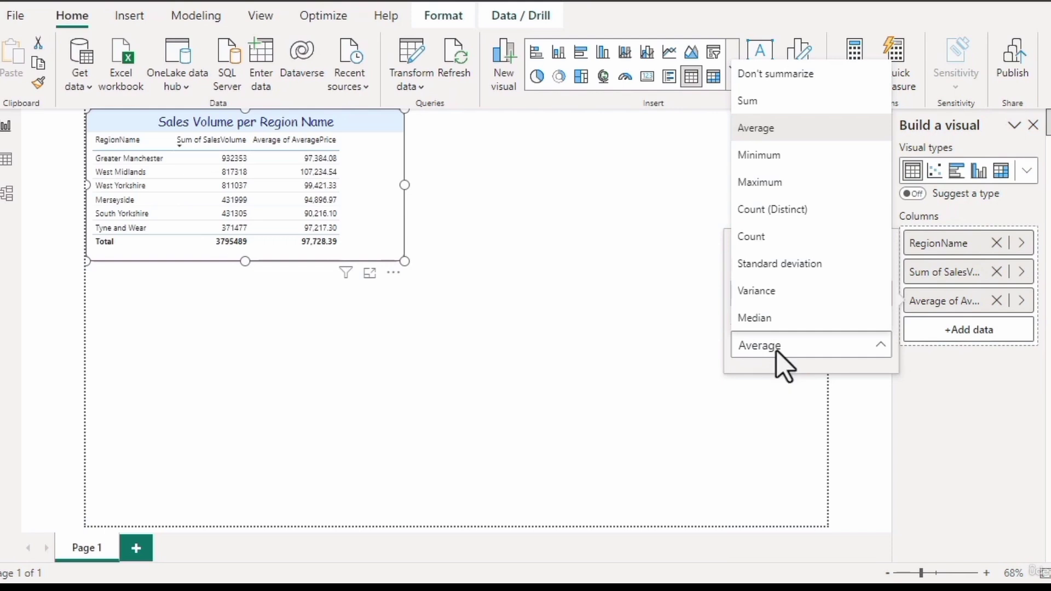
click(776, 350)
- Show the Build a visual and Data panes together and widen the table to nearly twice its width
right_click(1037, 170)
click(1037, 177)
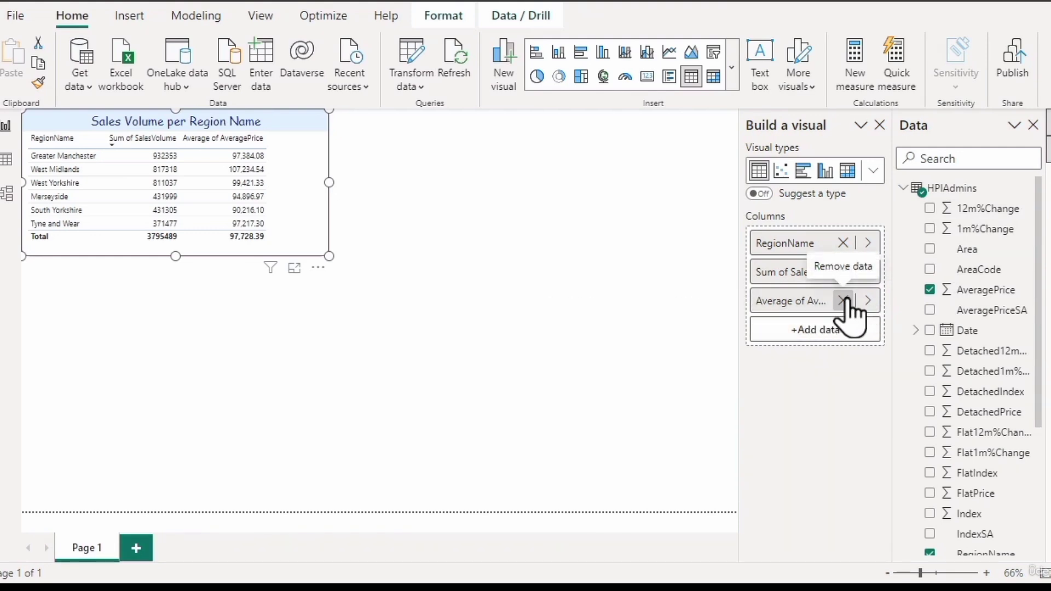
drag(329, 182, 618, 181)
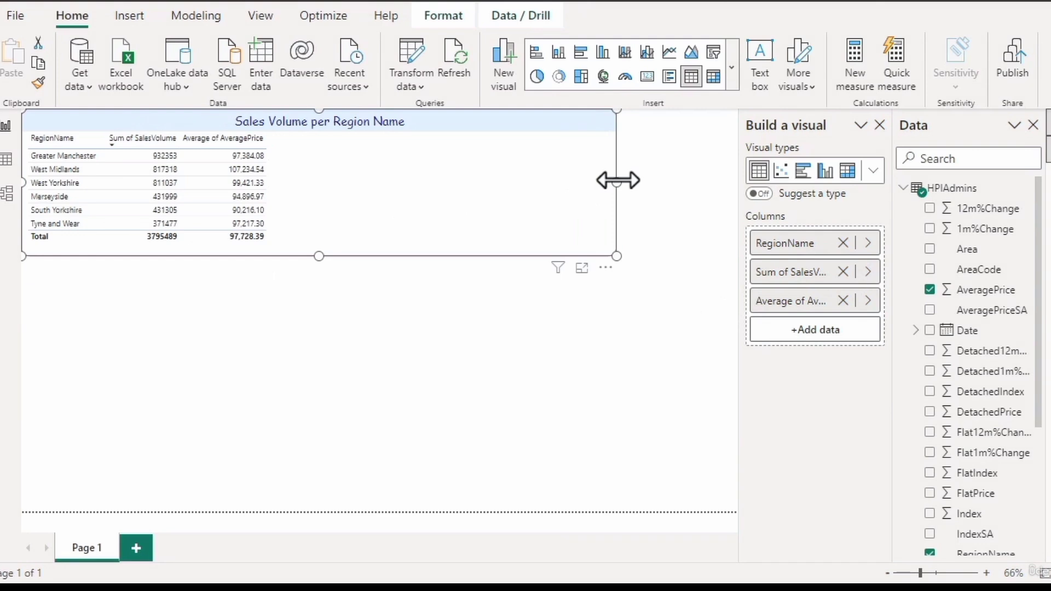
- Remove and re-add AveragePrice in the table, and add a second AveragePrice column after it
click(930, 290)
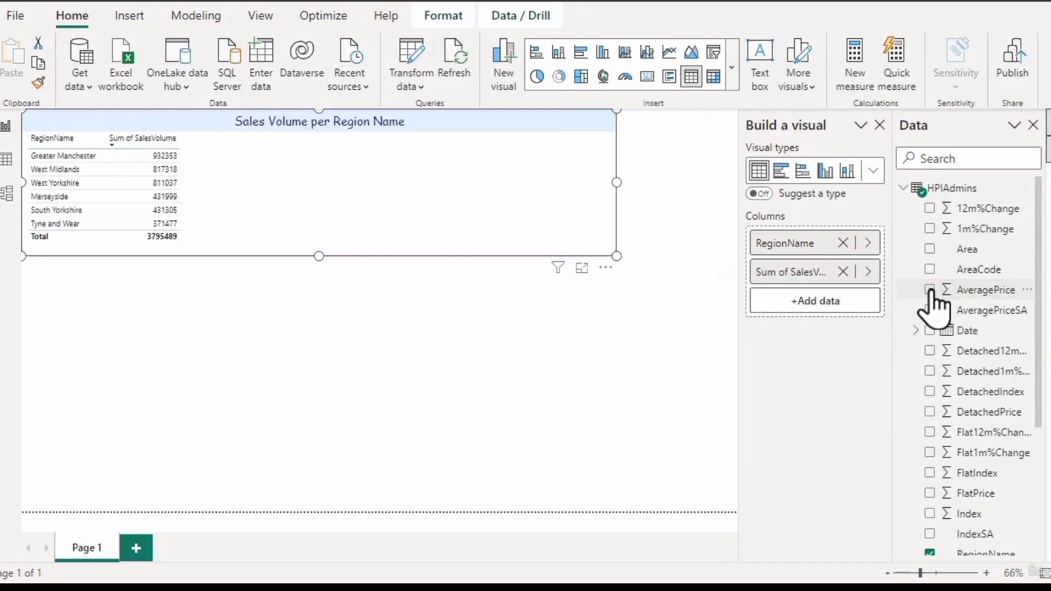
click(931, 290)
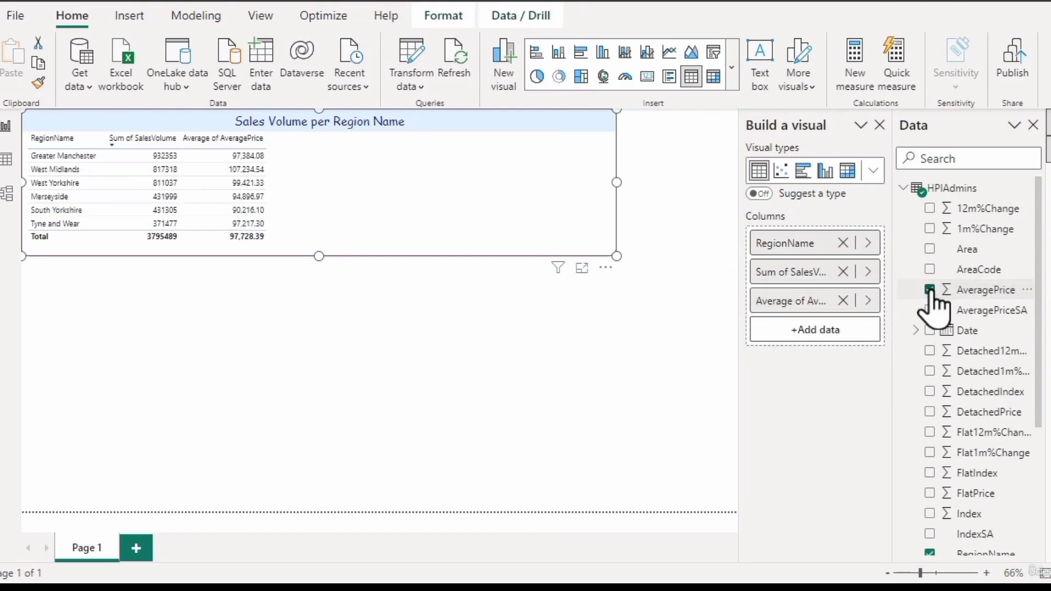
drag(942, 291, 825, 330)
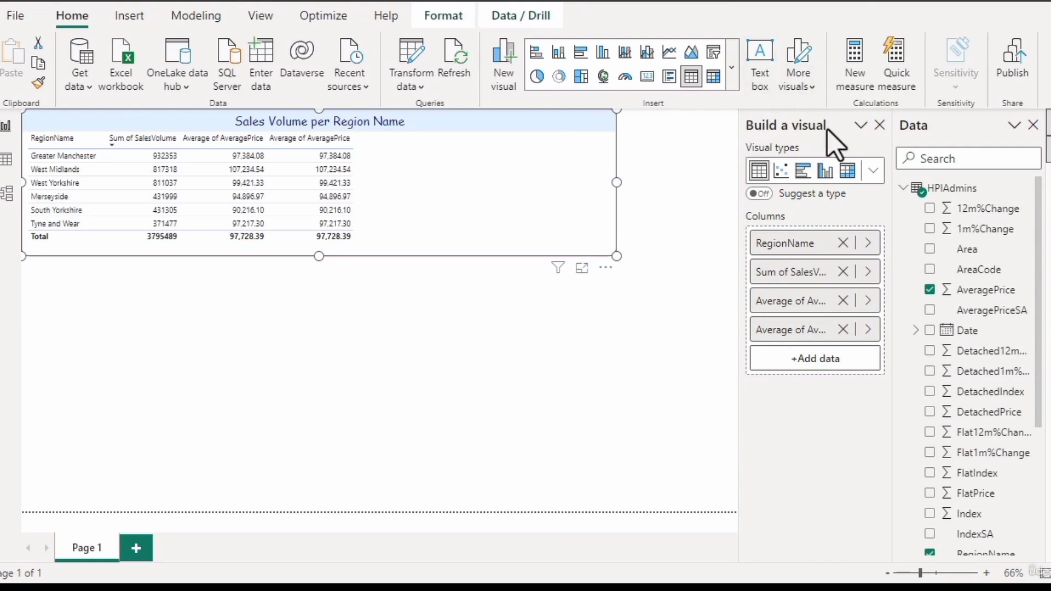
- Move Build a visual onto the table itself and use it to add a third AveragePrice column from HPIAdmins
right_click(862, 134)
click(803, 202)
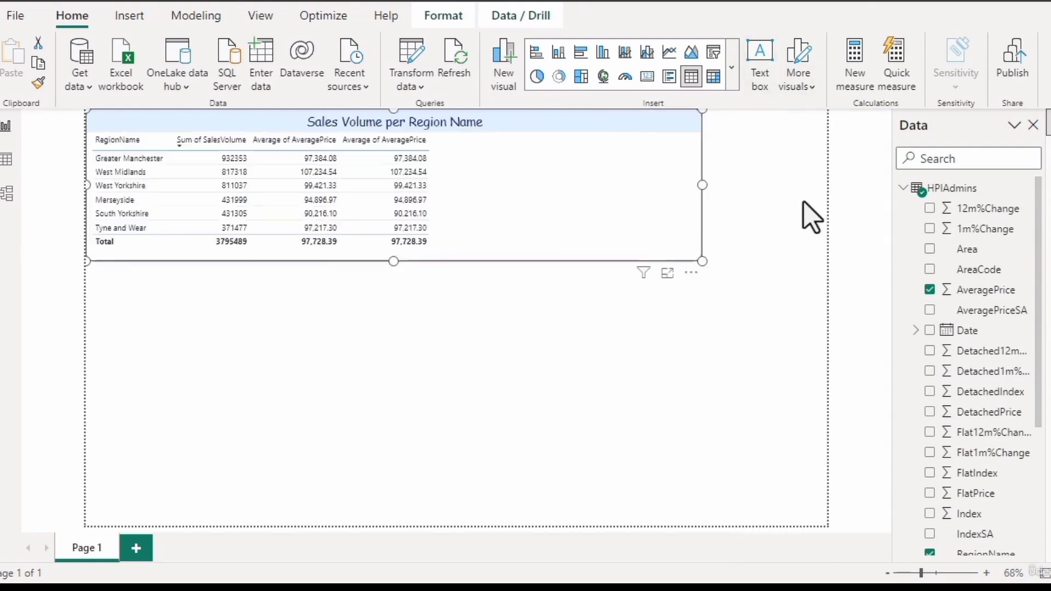
click(722, 122)
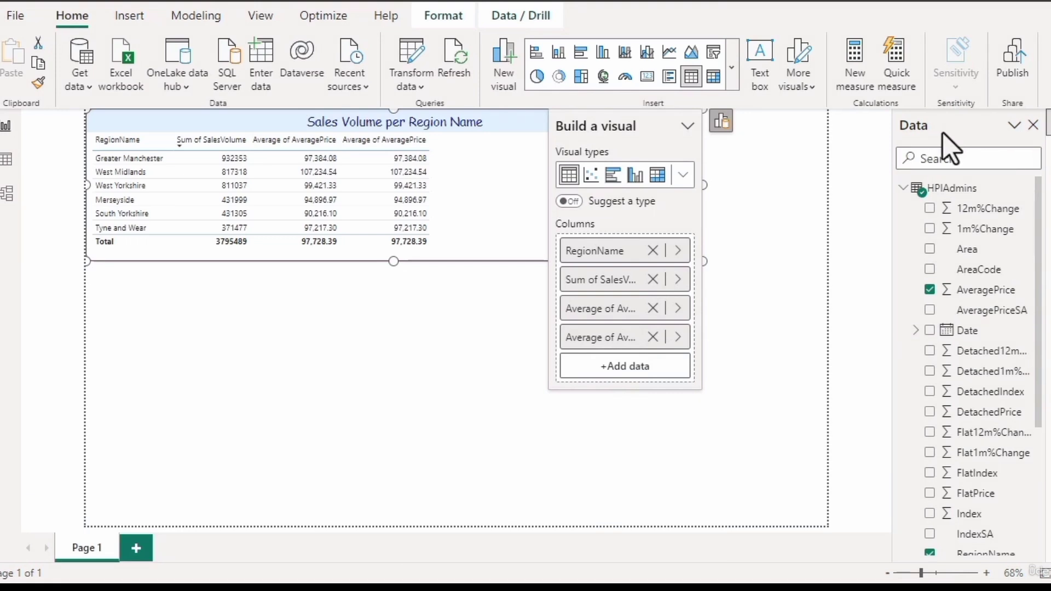
click(604, 367)
click(748, 59)
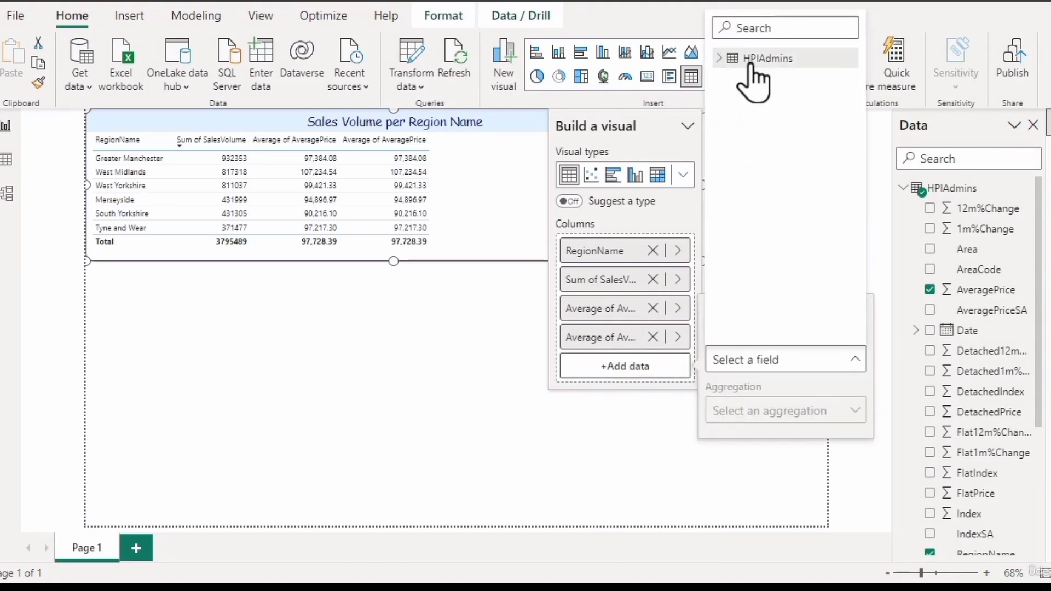
click(721, 59)
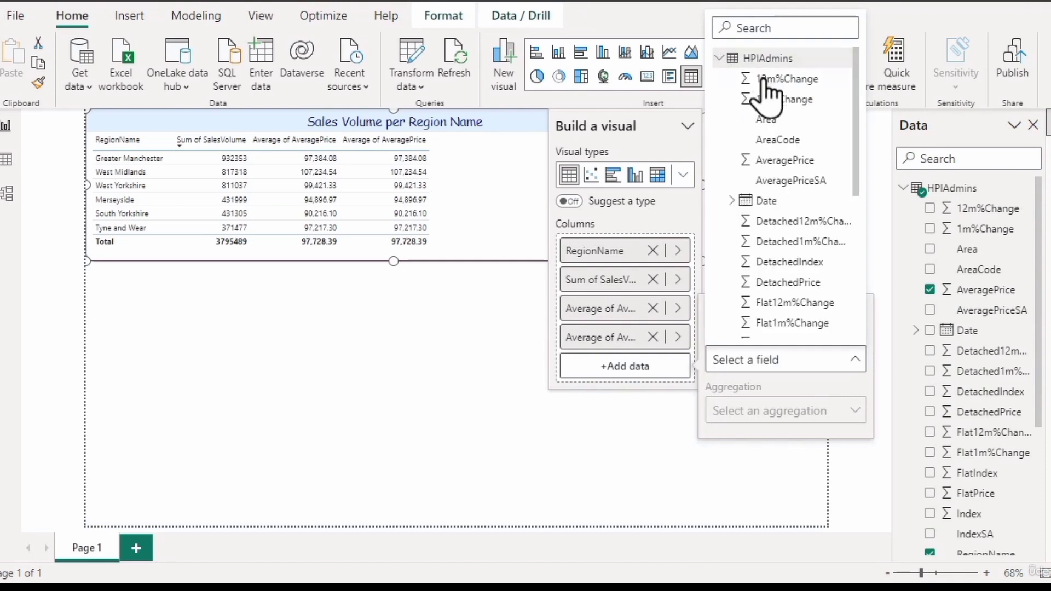
click(785, 160)
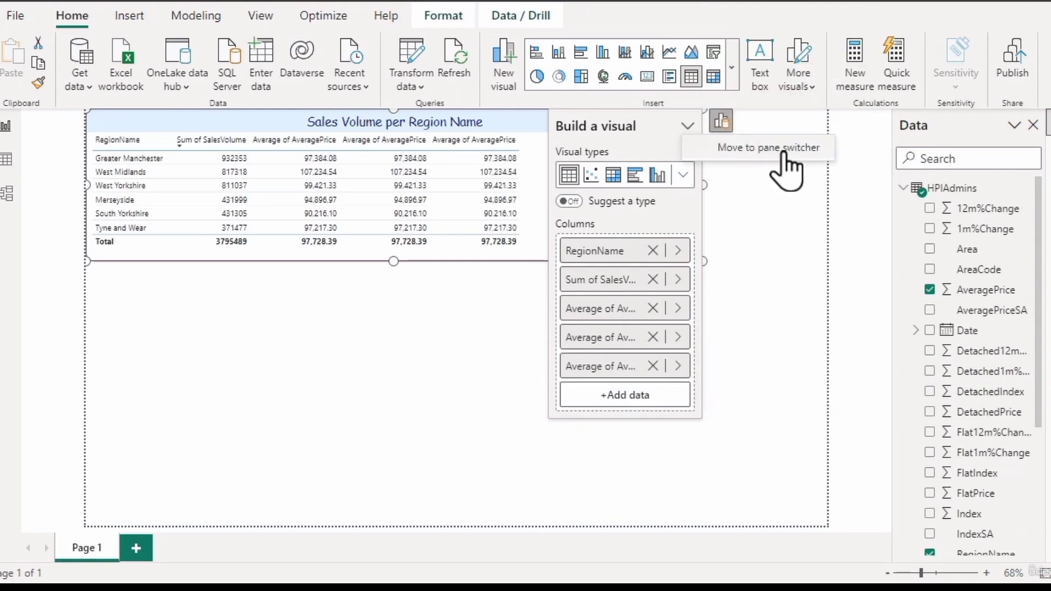
- Return Build a visual to the pane switcher and show it alongside the Data pane
click(784, 155)
click(1015, 125)
click(999, 181)
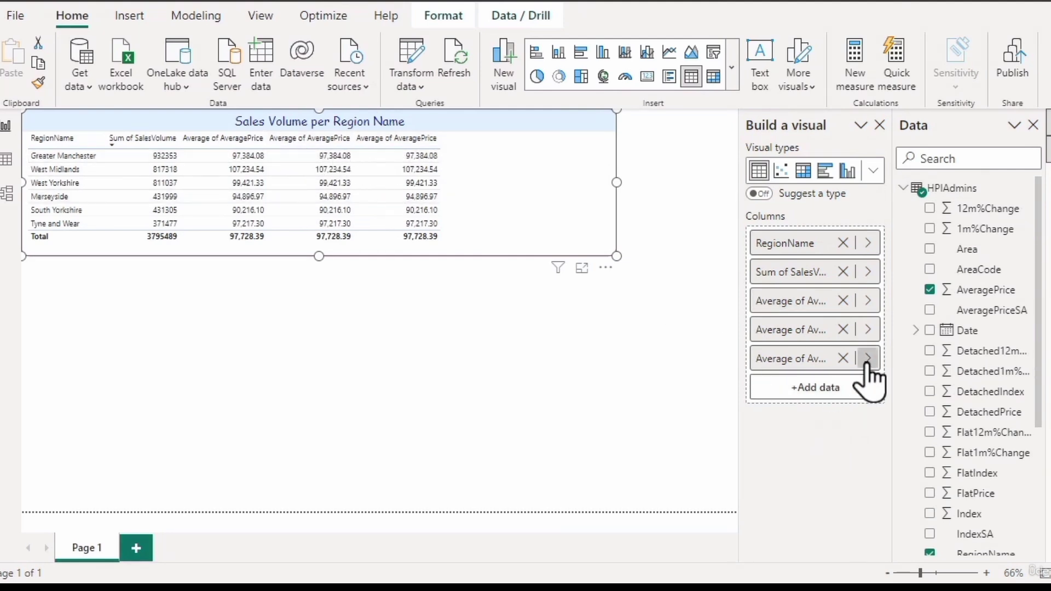
- Set the aggregation of the second AveragePrice column in the table to Minimum
click(868, 329)
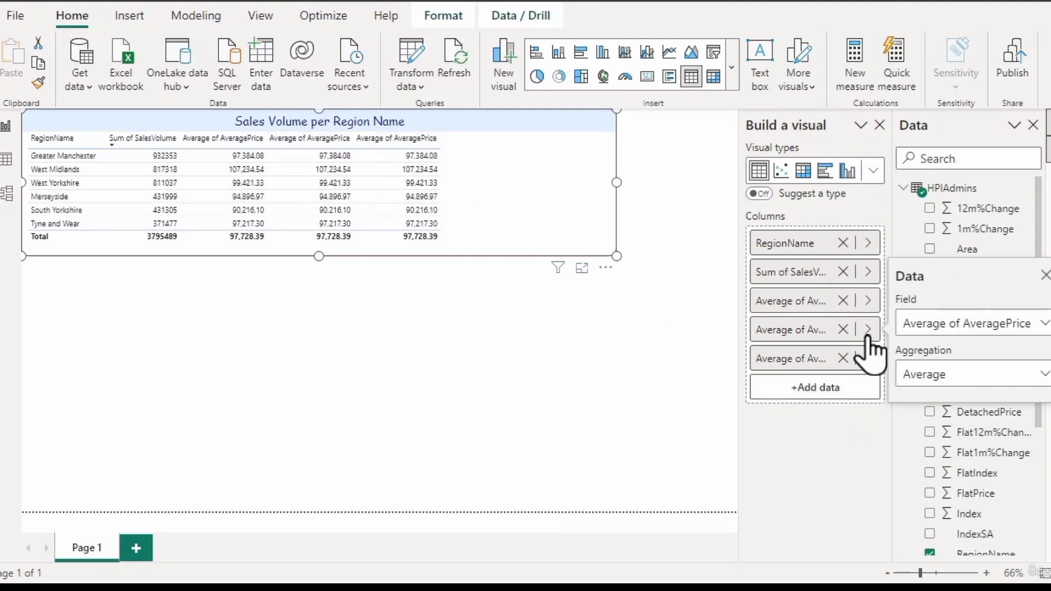
click(941, 375)
click(944, 187)
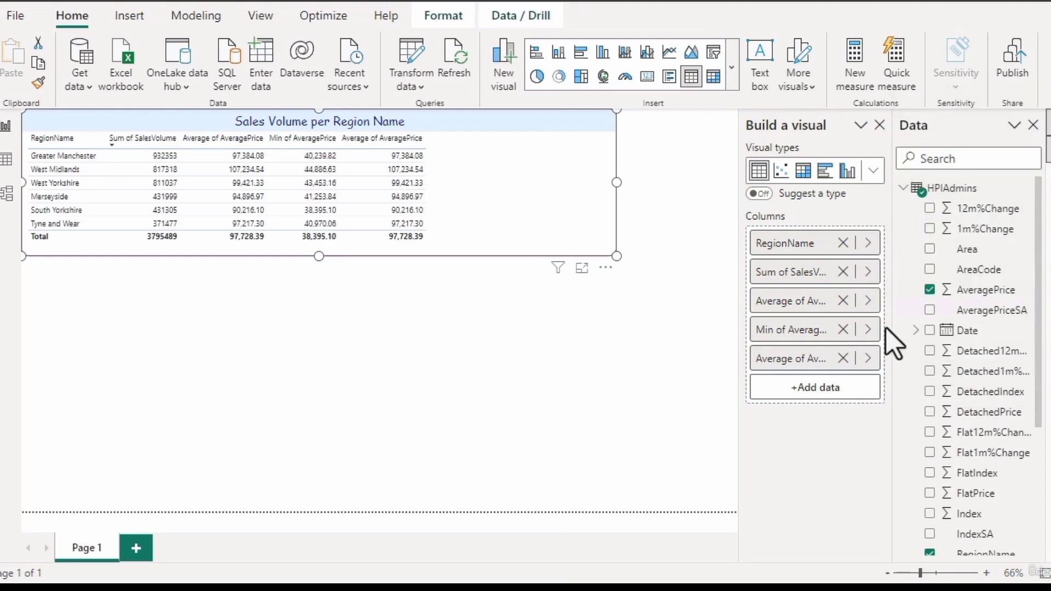
- Set the aggregation of the third AveragePrice column in the table to Maximum
click(869, 359)
click(905, 404)
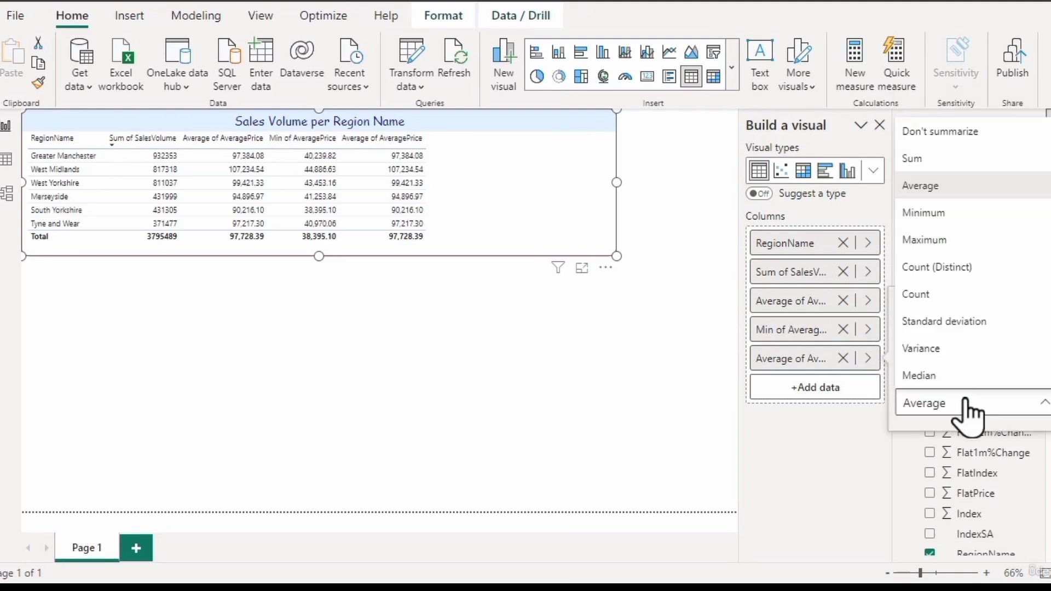
click(955, 242)
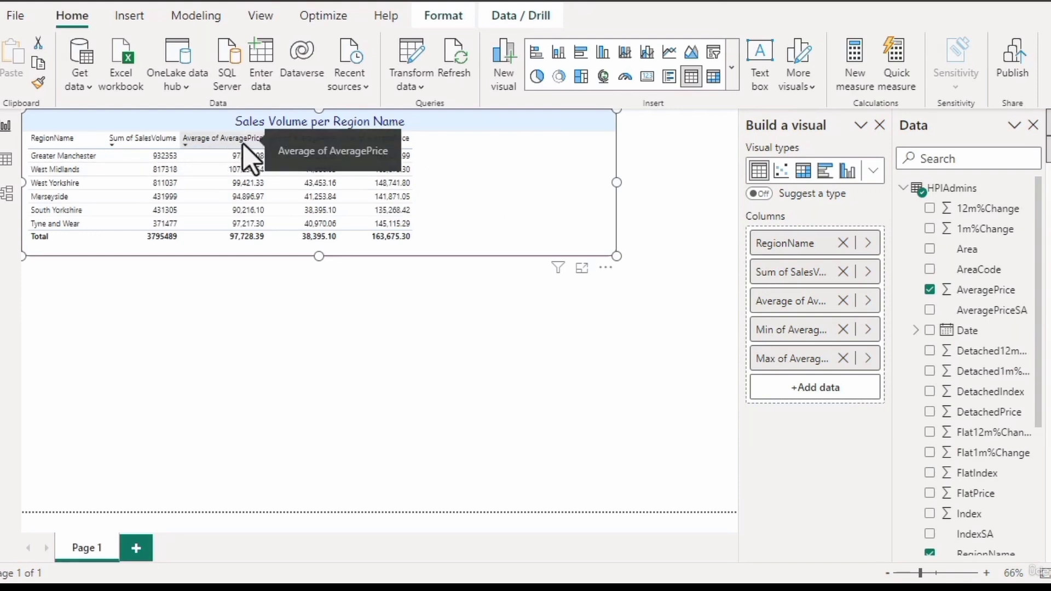
- Rename the Average of AveragePrice column to "Average Price" for this table
double_click(800, 305)
click(777, 302)
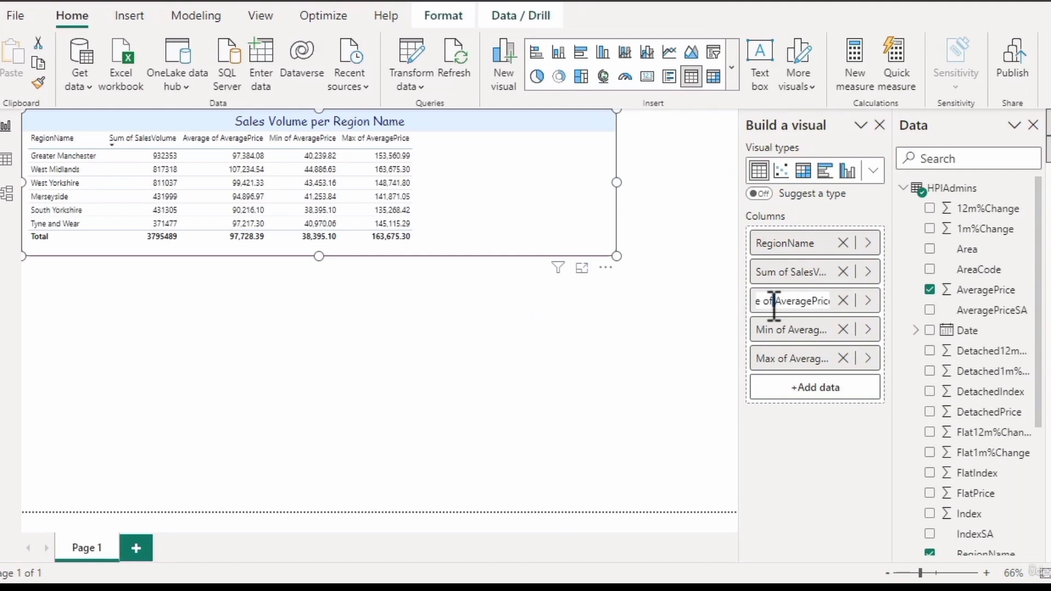
drag(773, 302, 695, 312)
key(BackSpace)
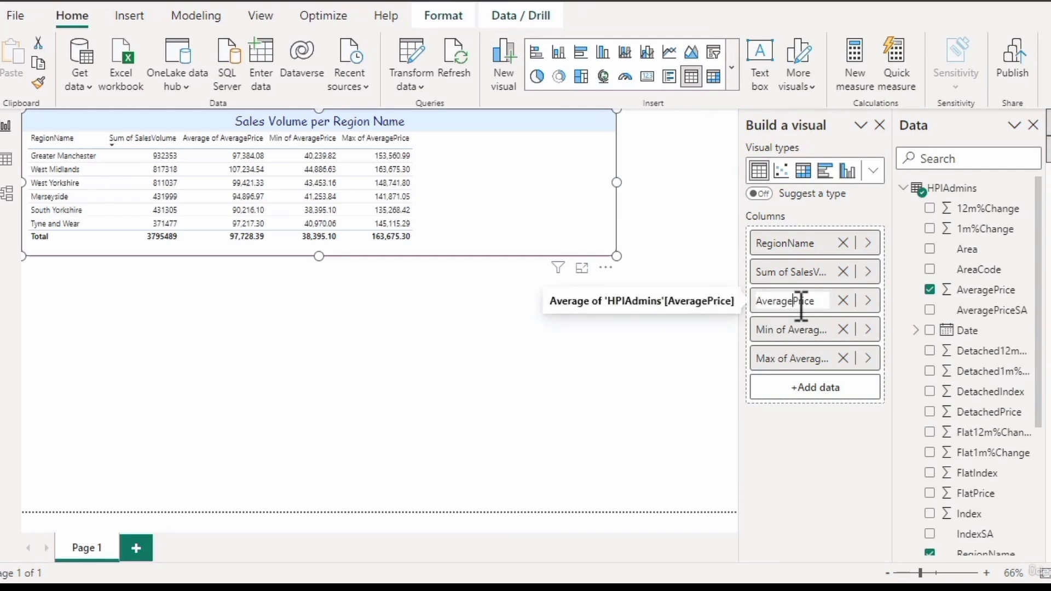
key(Return)
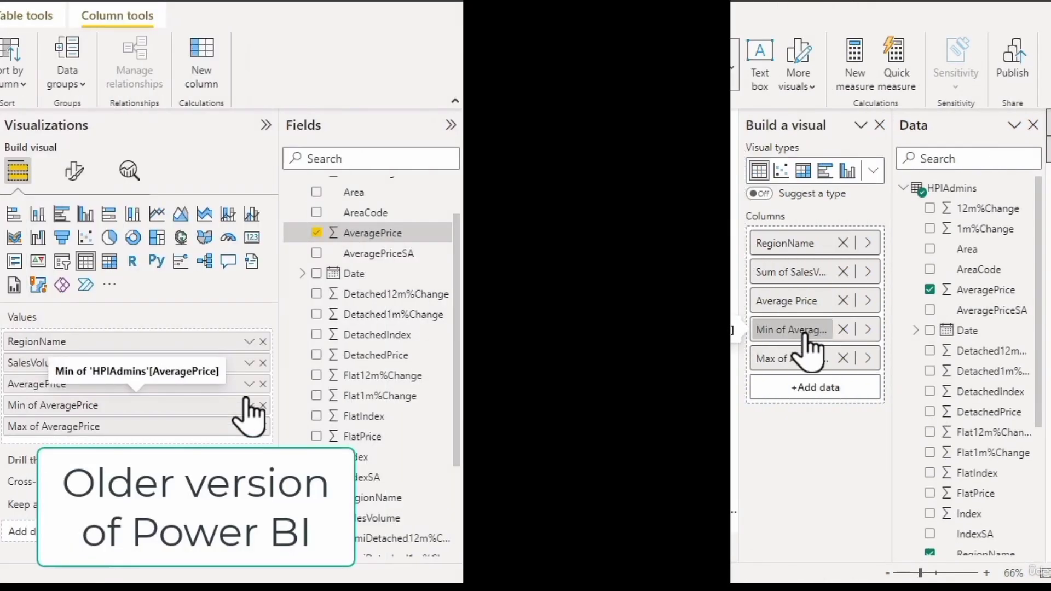
- Compare the data options of the Min of AveragePrice column with the commands in its context menu
click(249, 384)
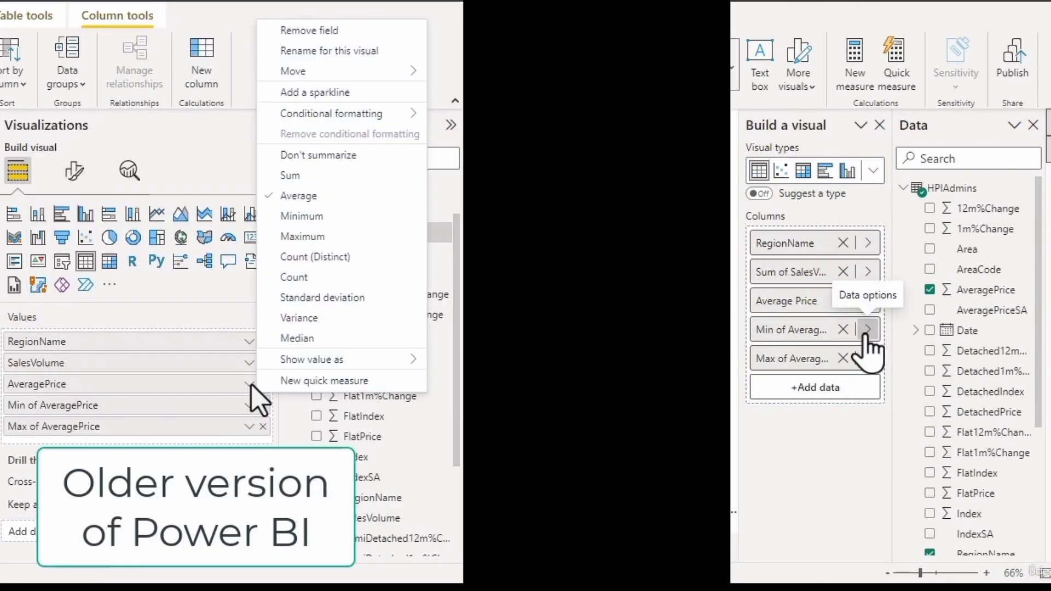
click(869, 330)
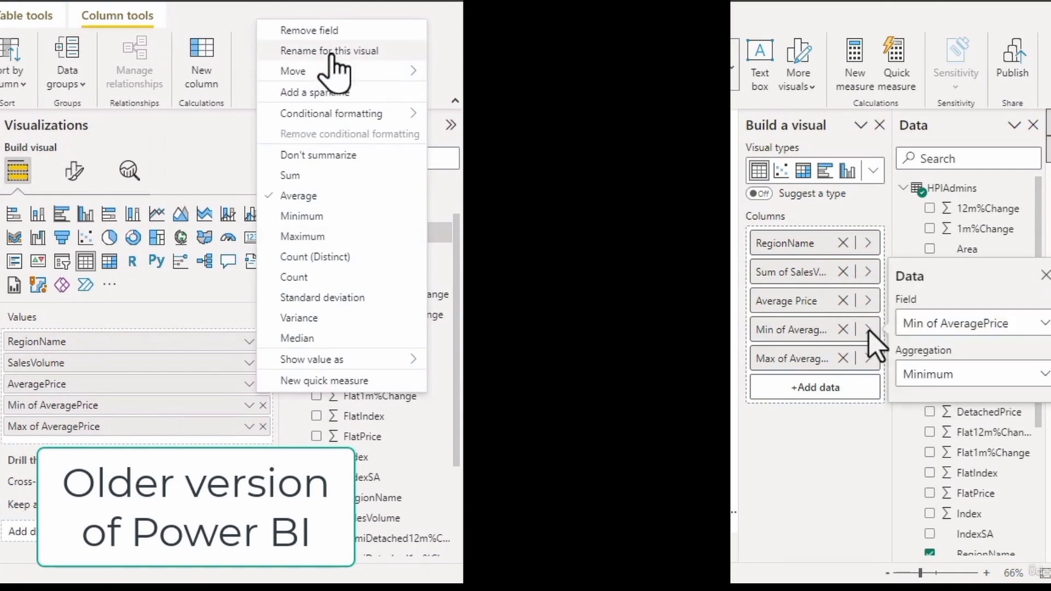
click(1045, 275)
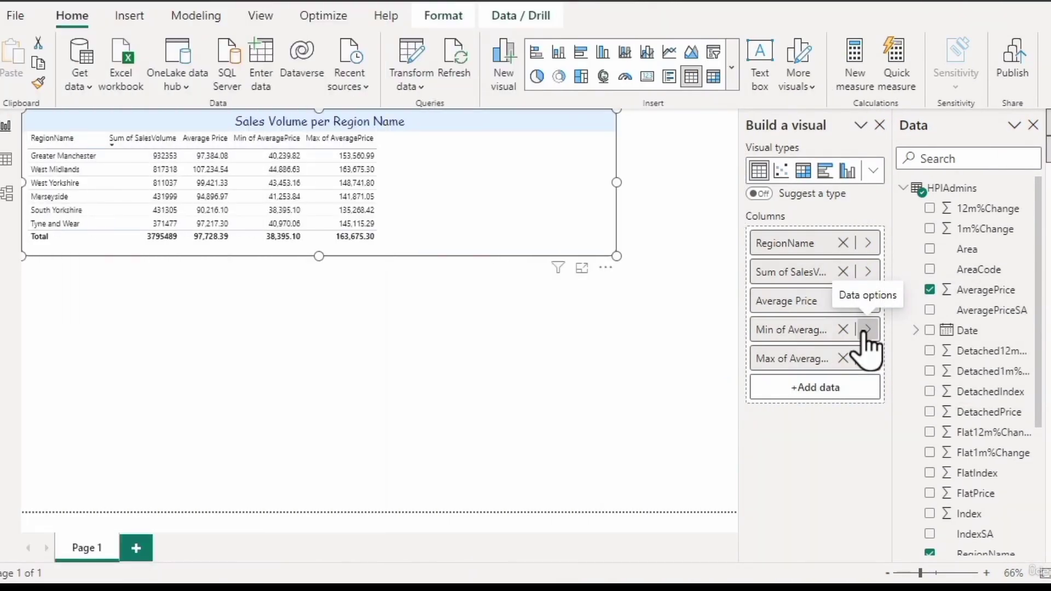
right_click(789, 336)
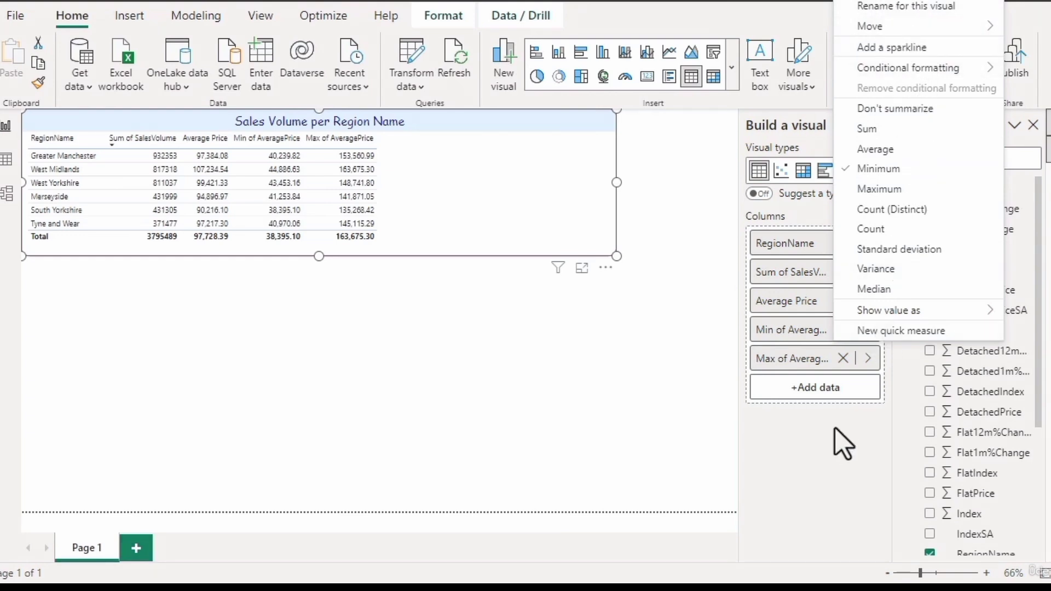
click(774, 444)
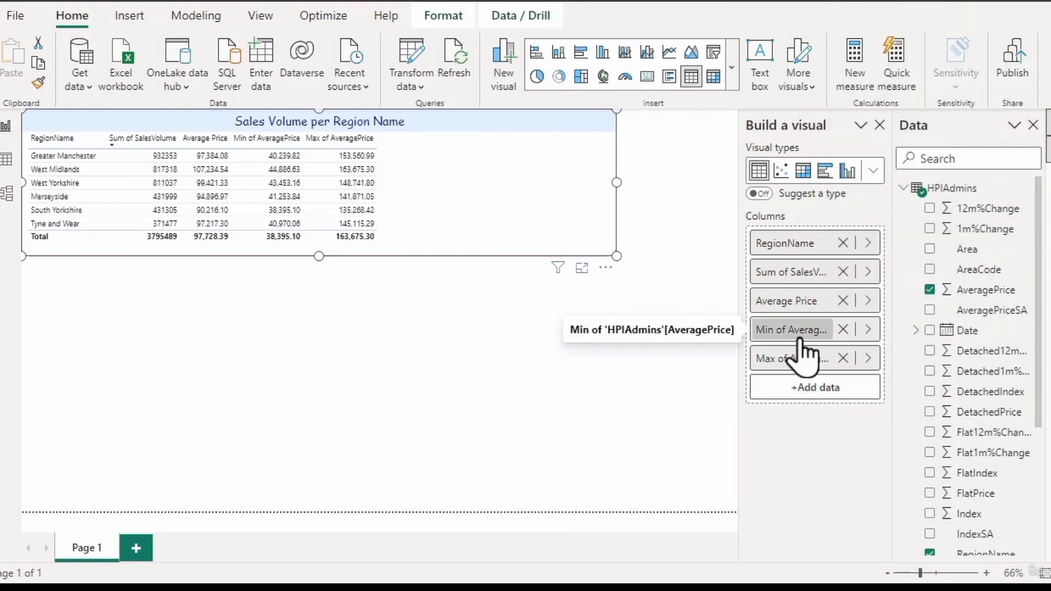
click(869, 330)
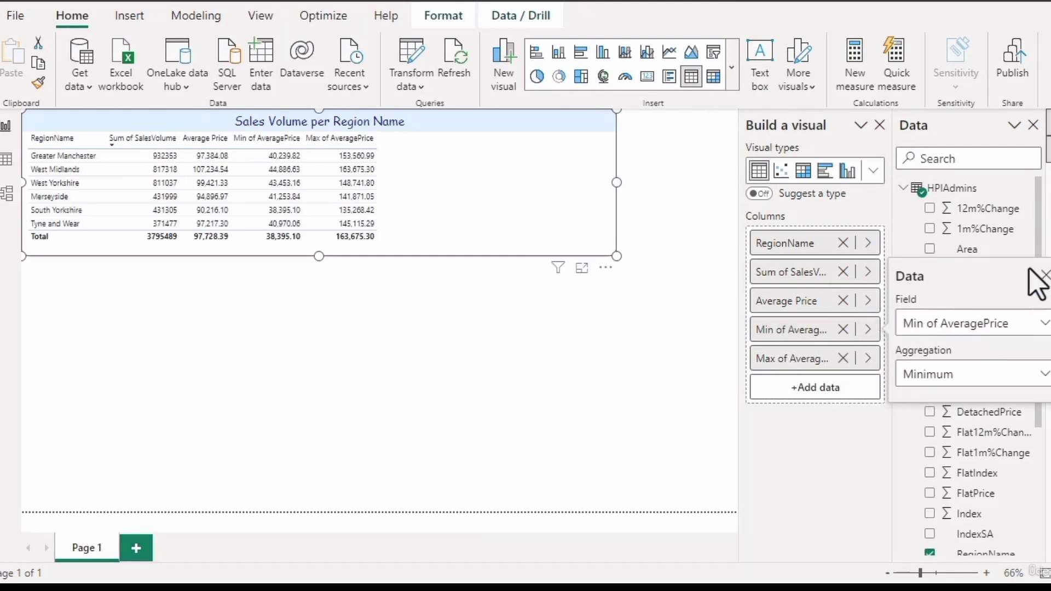
click(1044, 276)
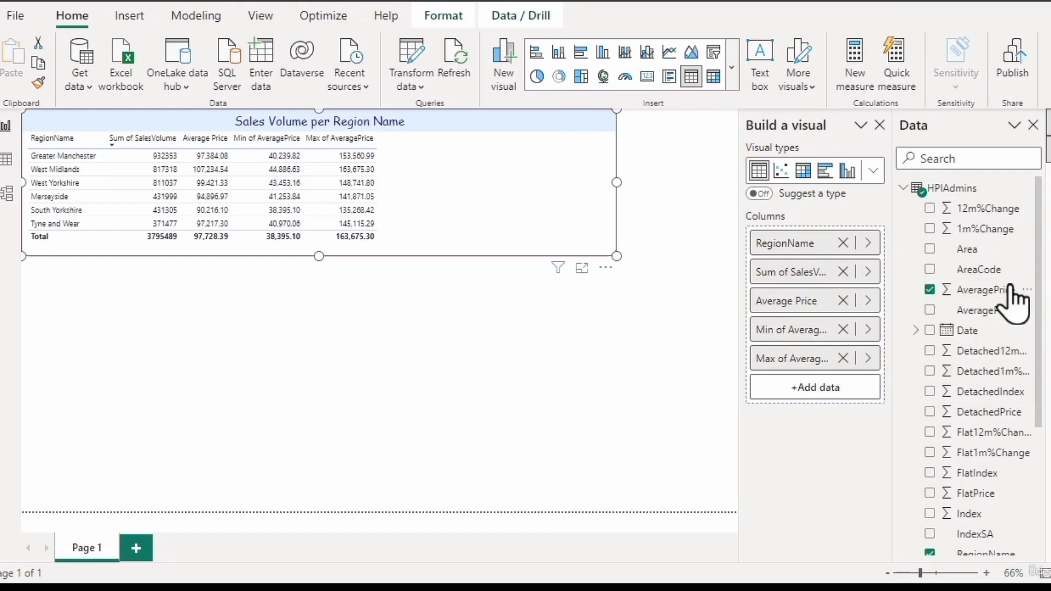
- Rename the Min of AveragePrice column to "Minimum Price" for this table
right_click(799, 333)
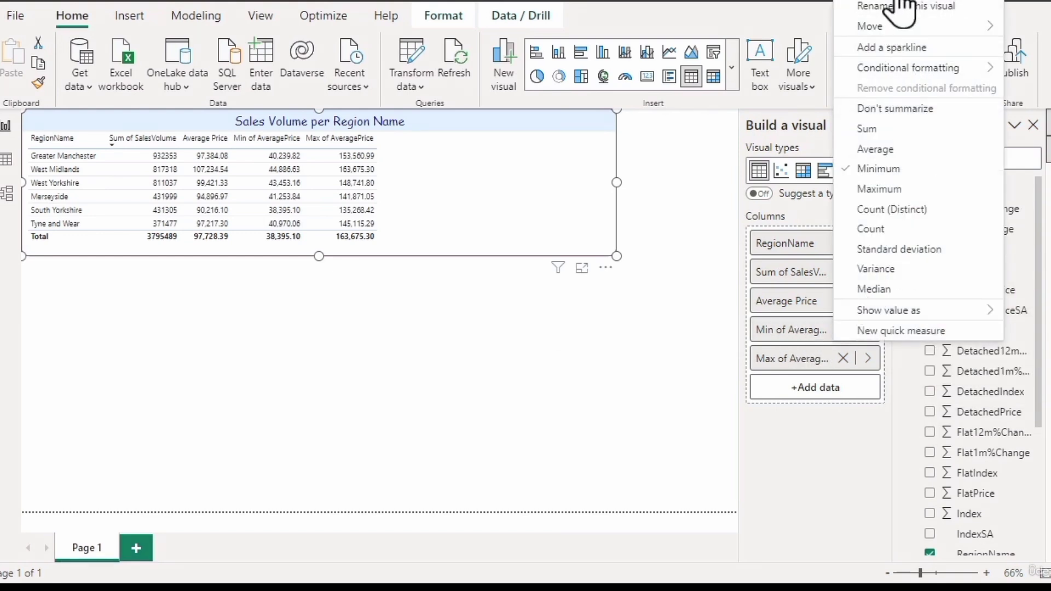
click(865, 6)
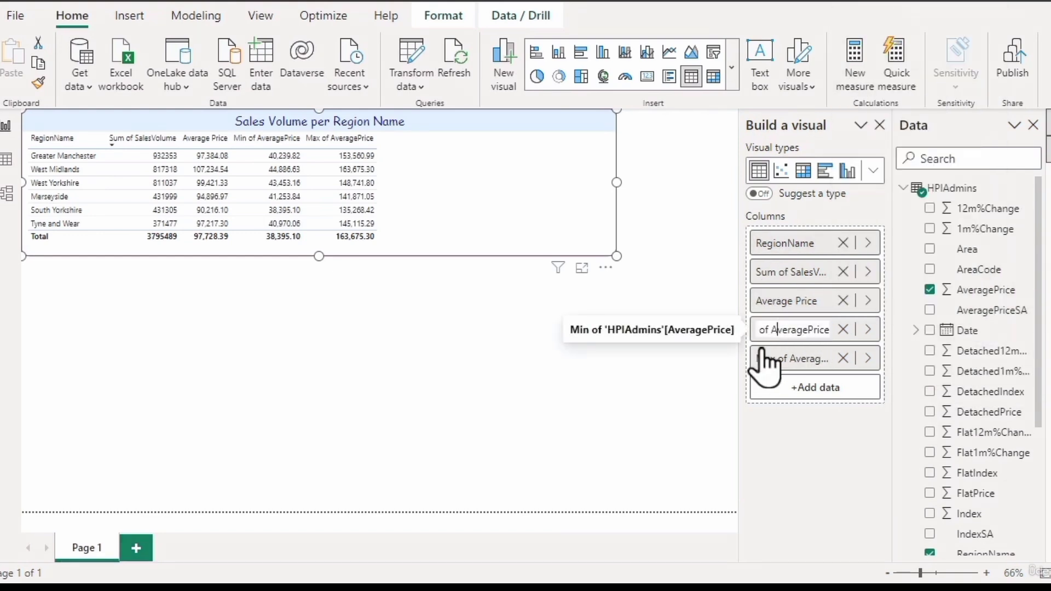
text(Minimum)
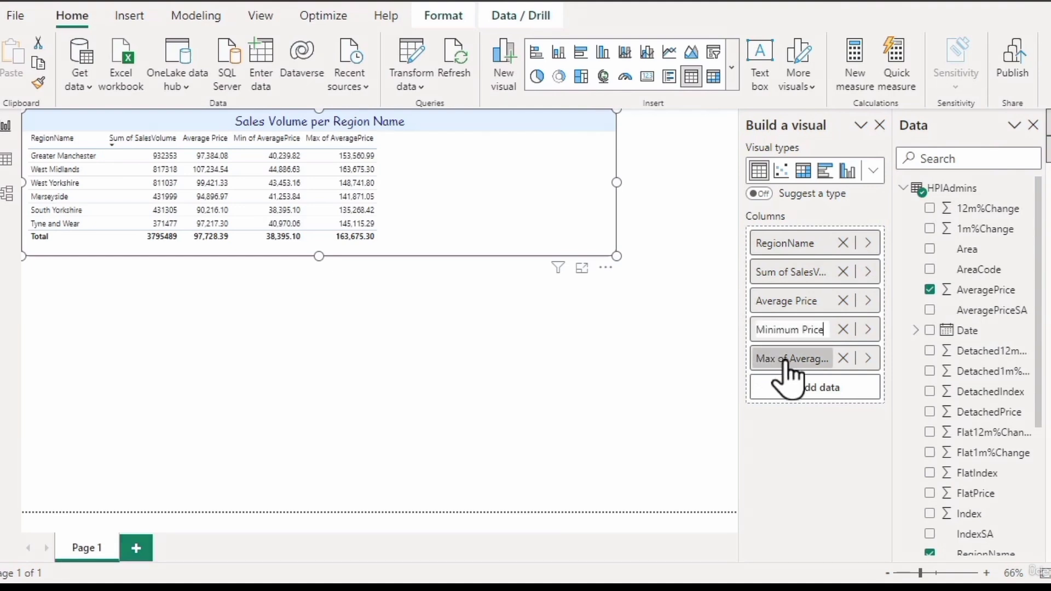
- Rename the Max of AveragePrice column to "Maximum Price" for this table
double_click(777, 359)
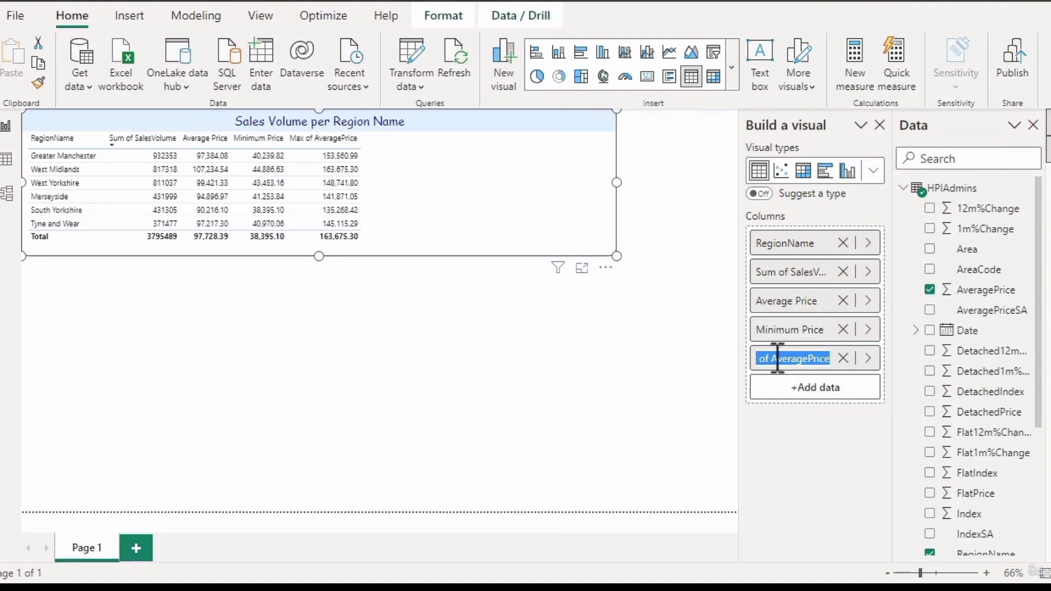
text(Maximum Price)
key(Return)
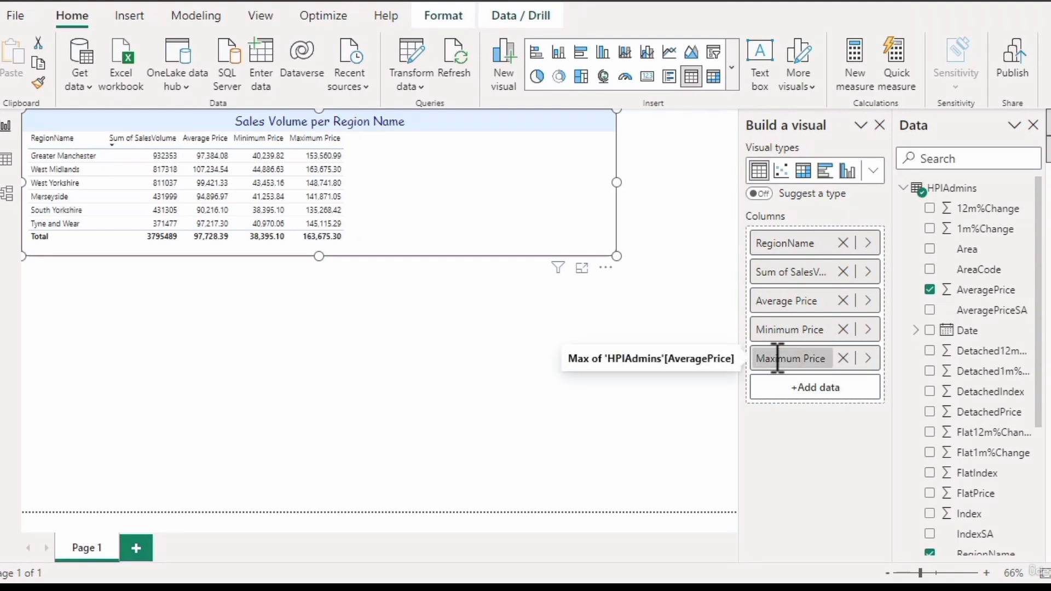
- Compare the field and aggregation choices in the Maximum Price column's data options with the commands in its context menu
click(868, 359)
click(1041, 352)
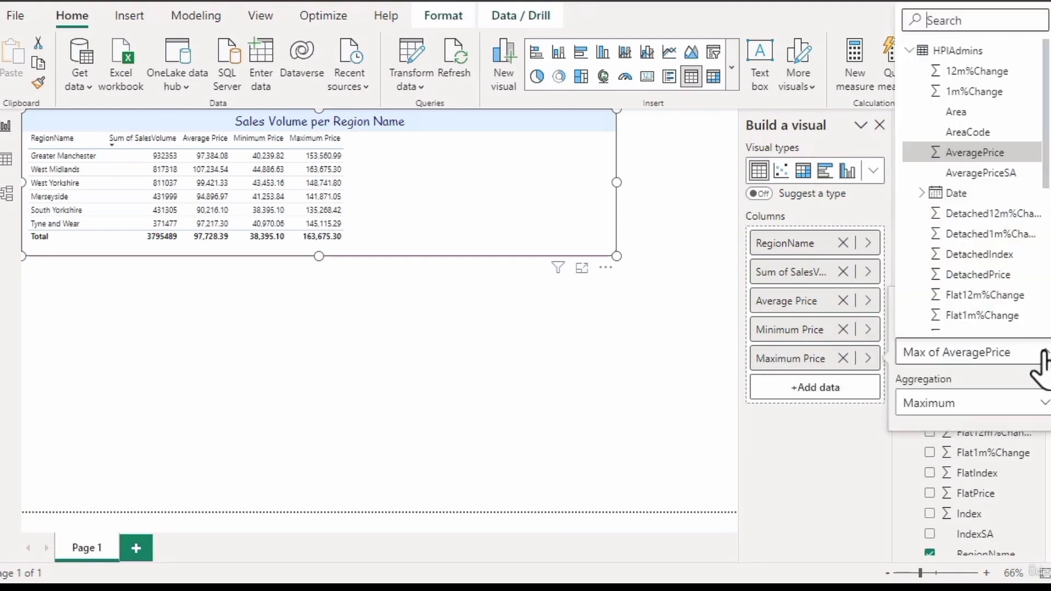
click(1039, 352)
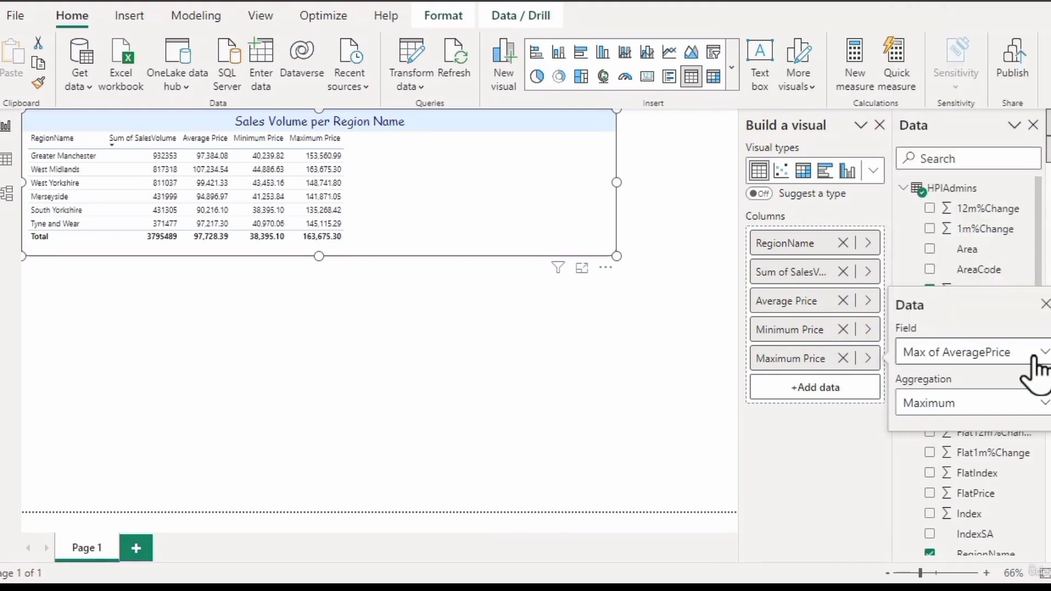
click(1044, 306)
right_click(780, 363)
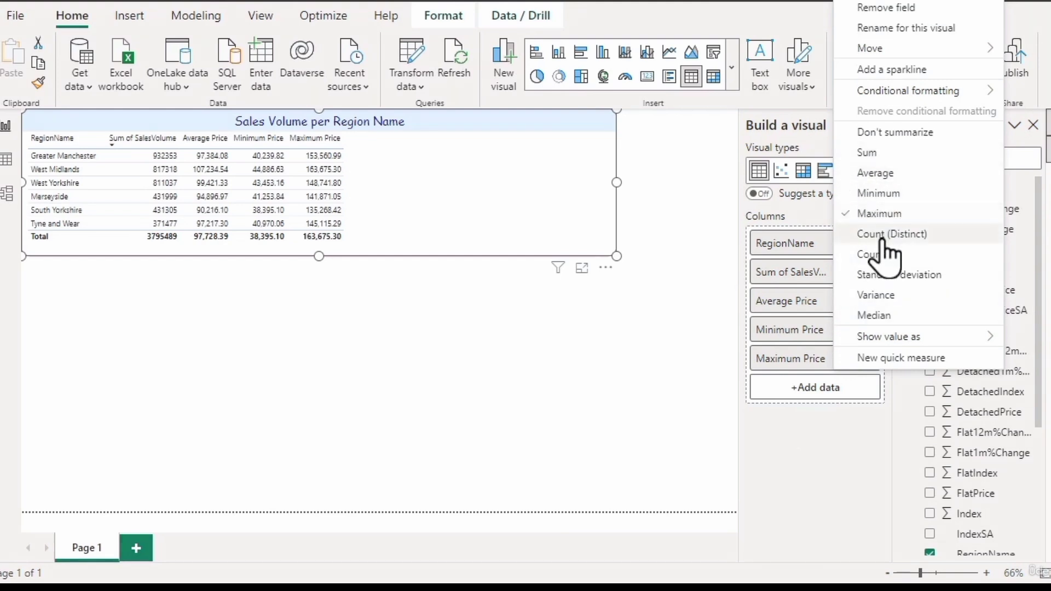
click(852, 462)
click(869, 358)
click(907, 404)
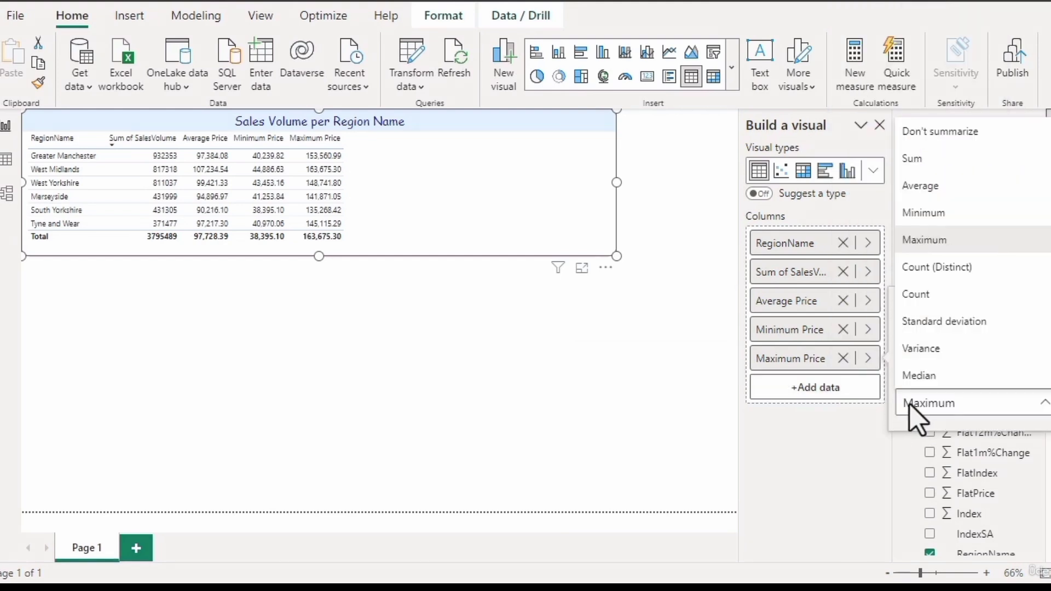
click(908, 408)
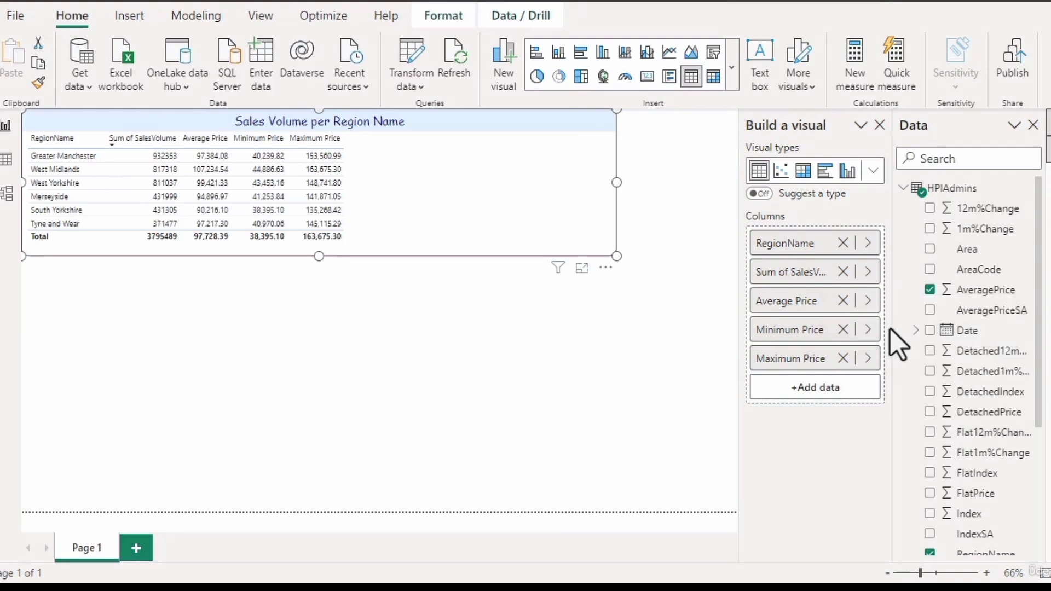
- Examine the column properties of the AveragePrice field, including its default summarization choices
click(973, 292)
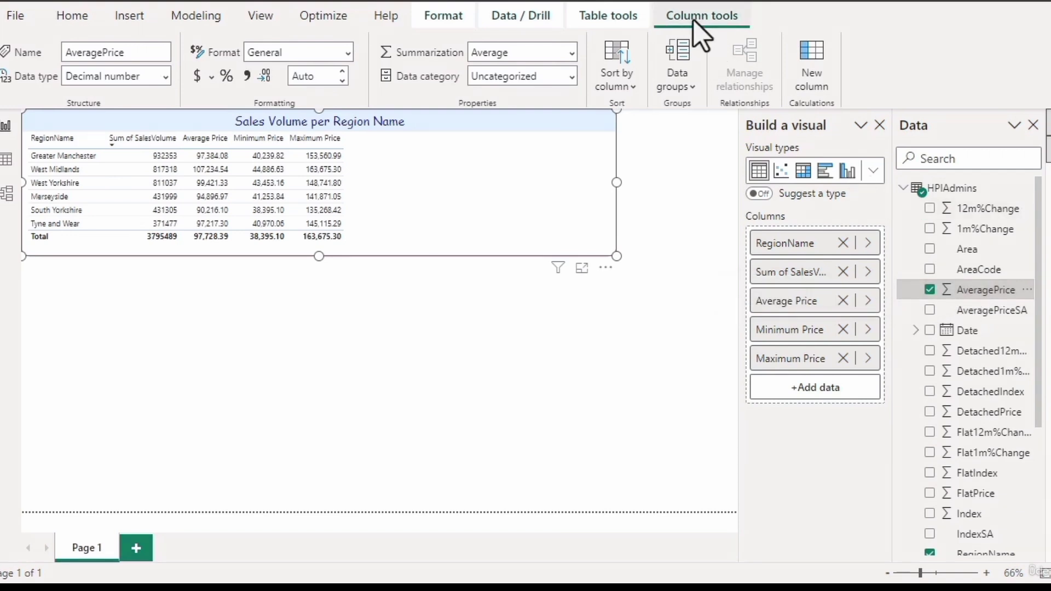
click(569, 53)
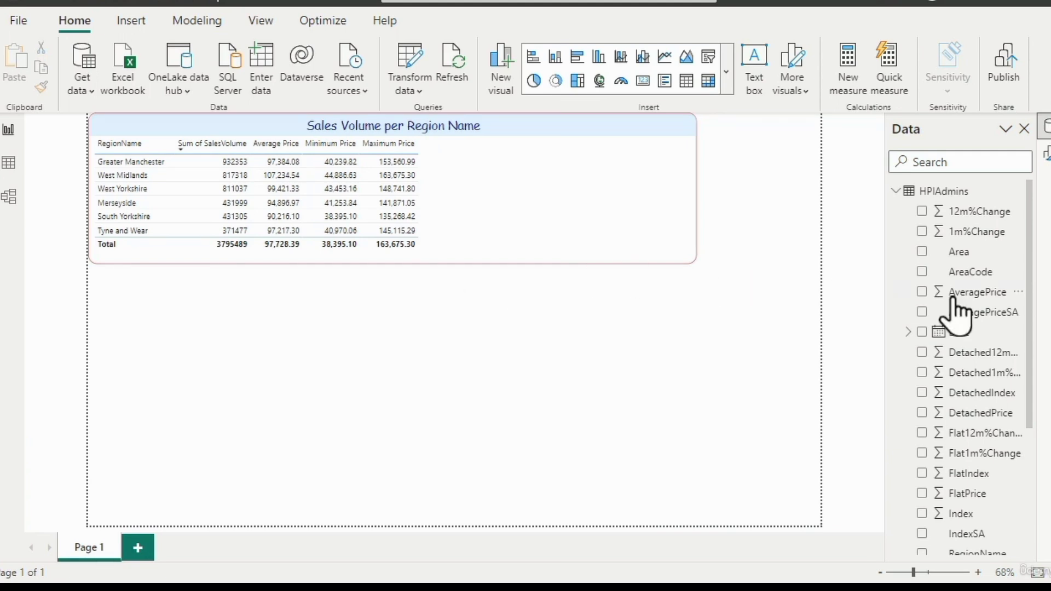
- Select the SalesVolume field in the HPIAdmins table and show its available data types
drag(1031, 328, 1025, 474)
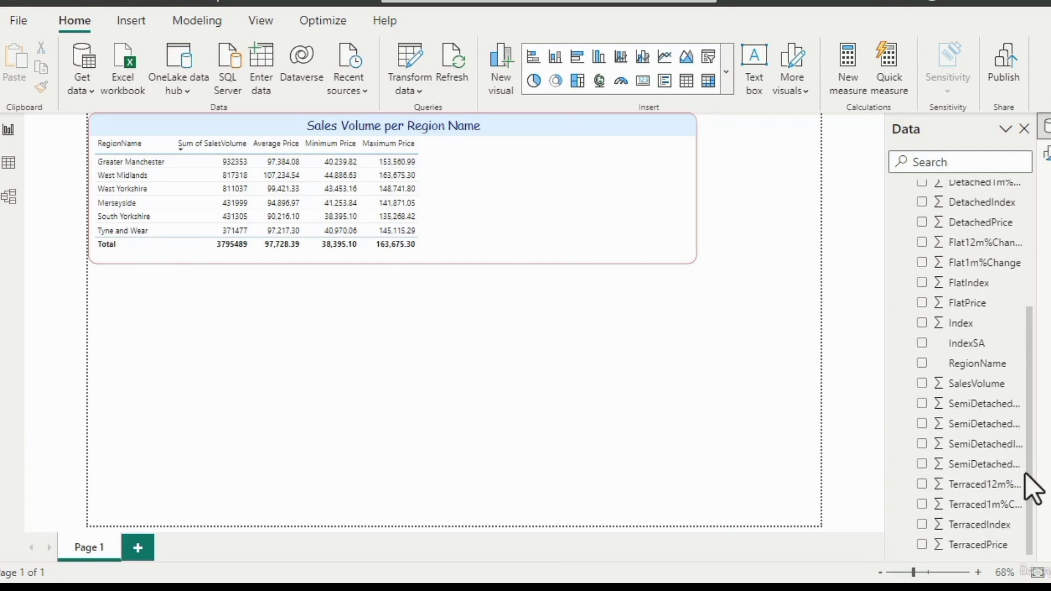
click(984, 384)
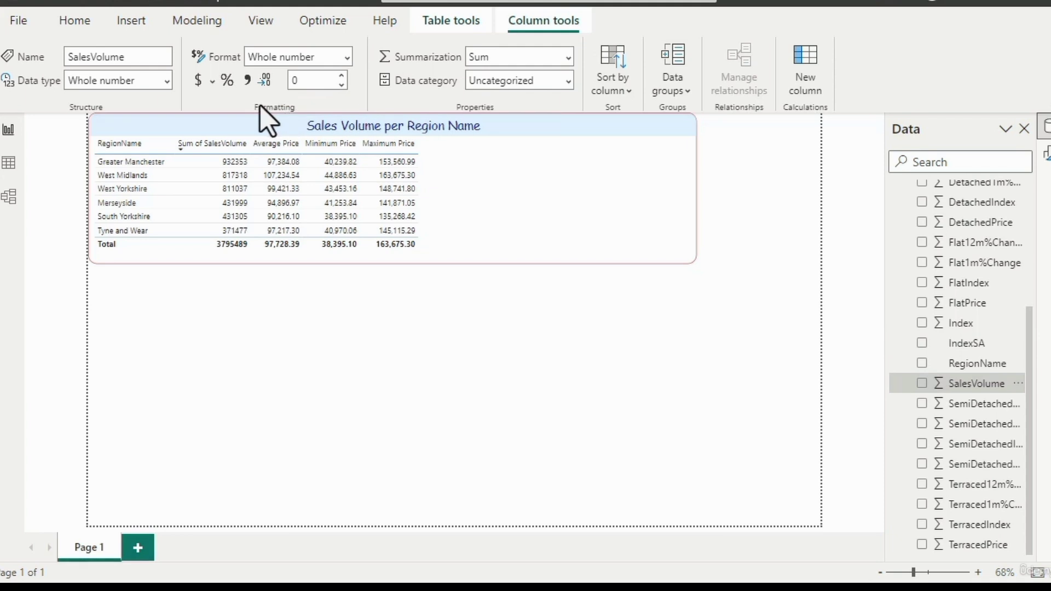
click(169, 83)
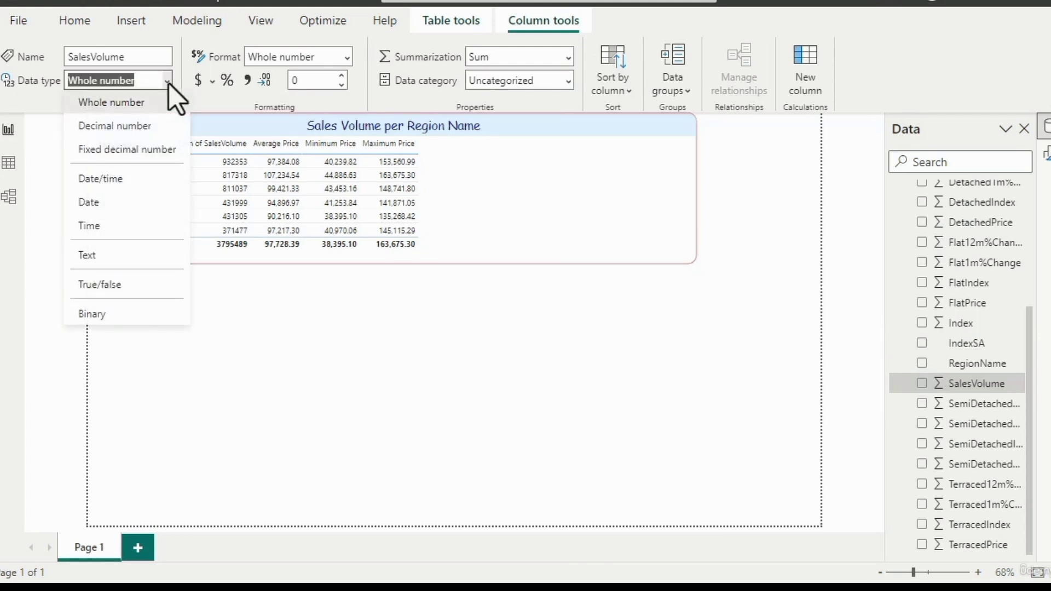
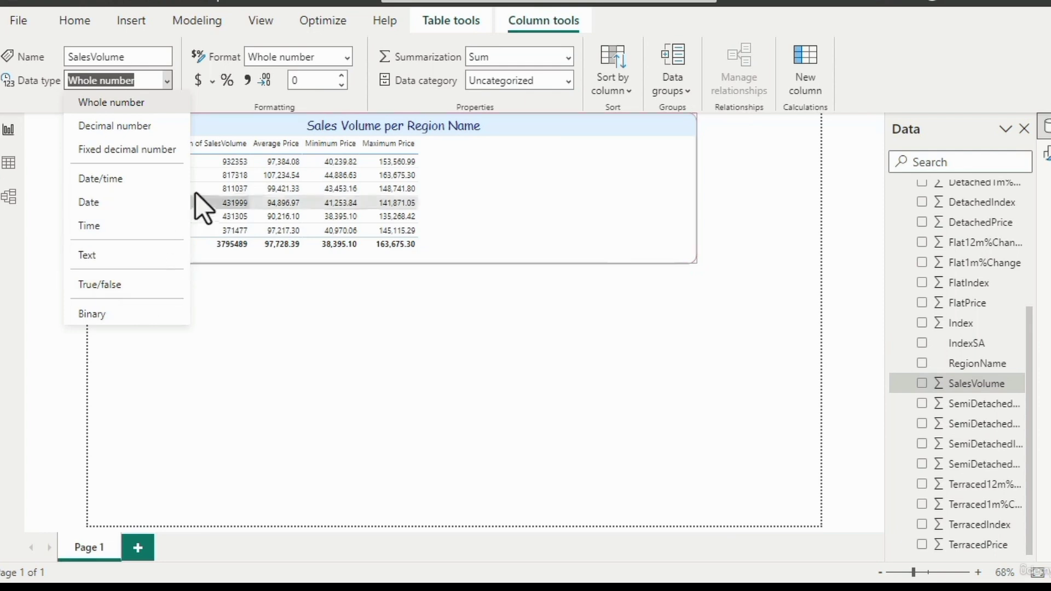
- Examine the column properties of the RegionName field and check for its format choices
click(217, 104)
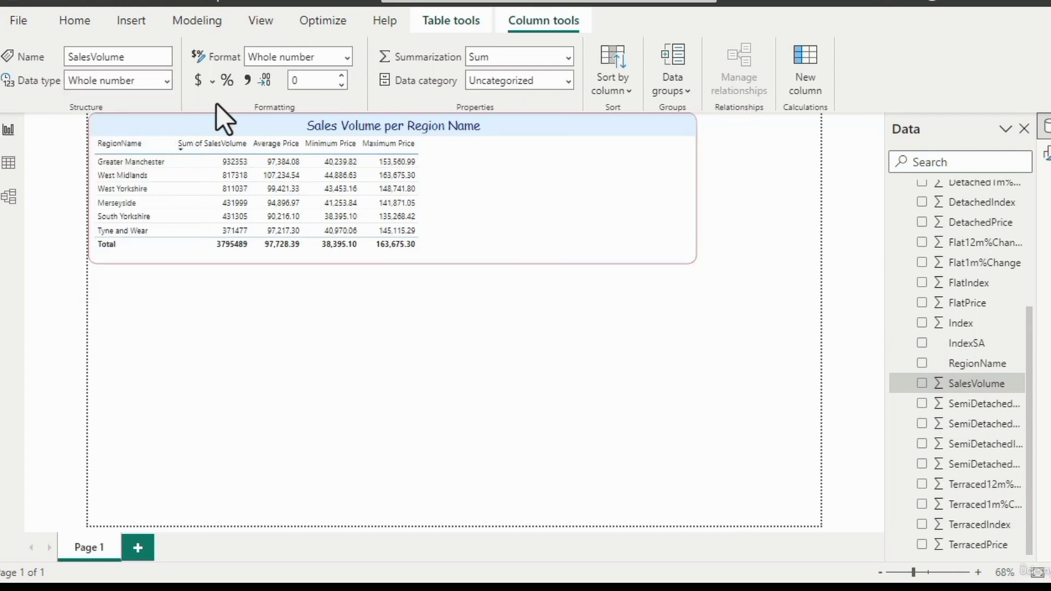
click(991, 364)
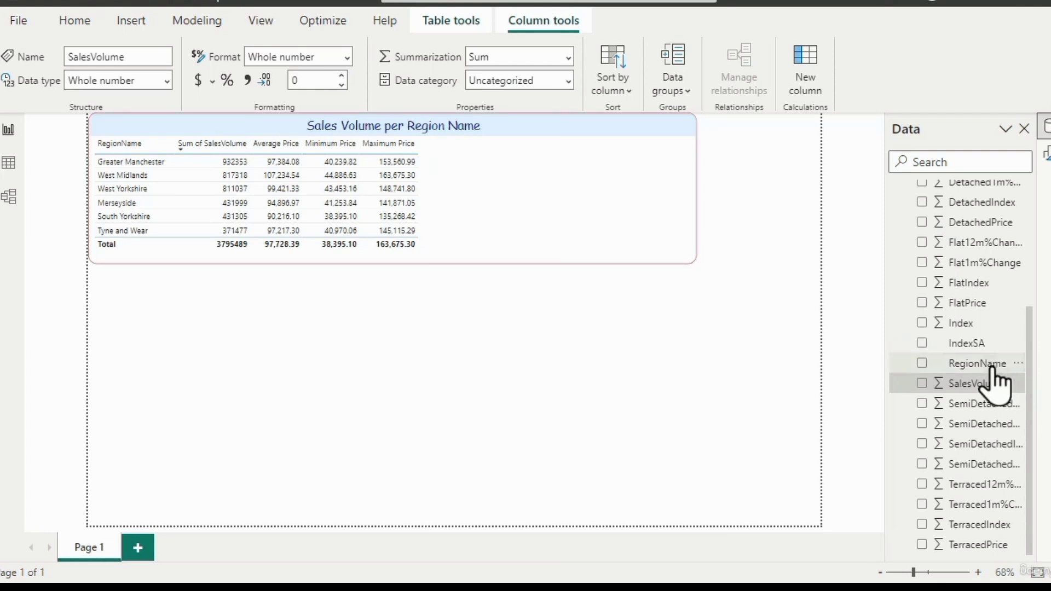
click(352, 58)
click(789, 271)
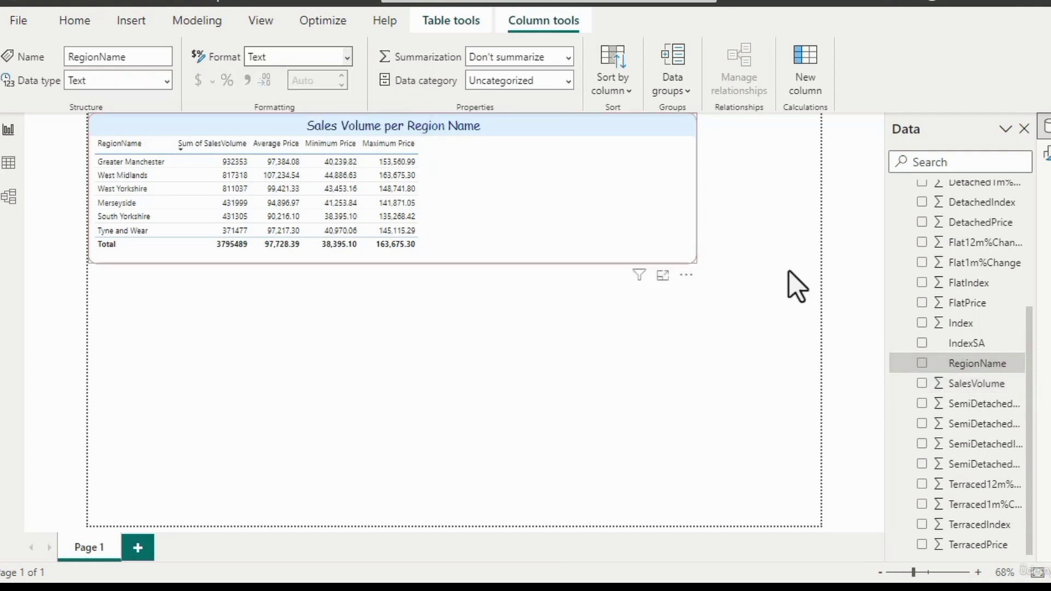
- Try the Decimal number format on the SalesVolume field, and restore the Whole number format
click(973, 385)
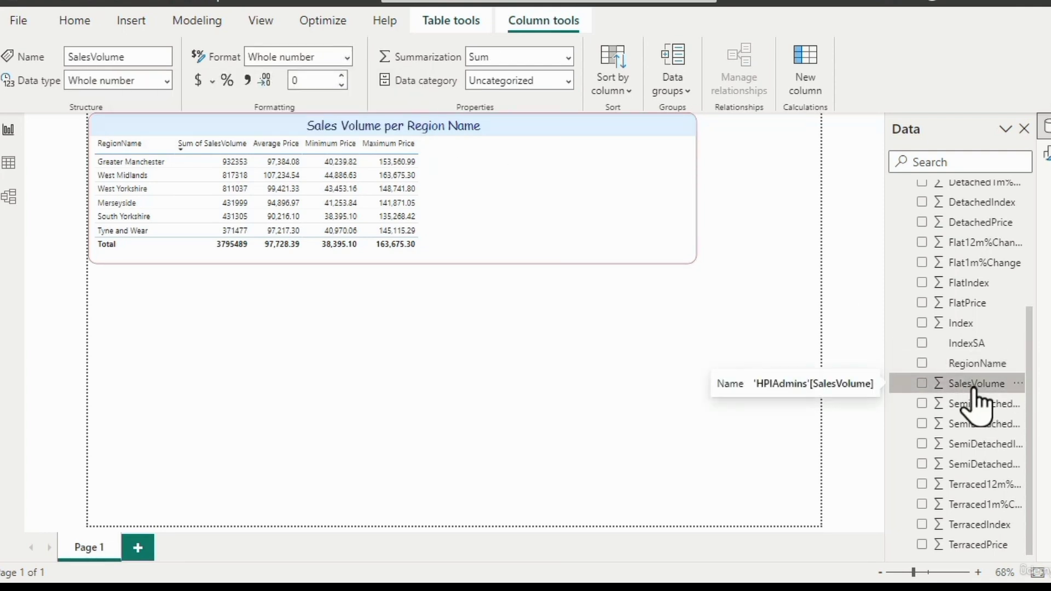
click(348, 57)
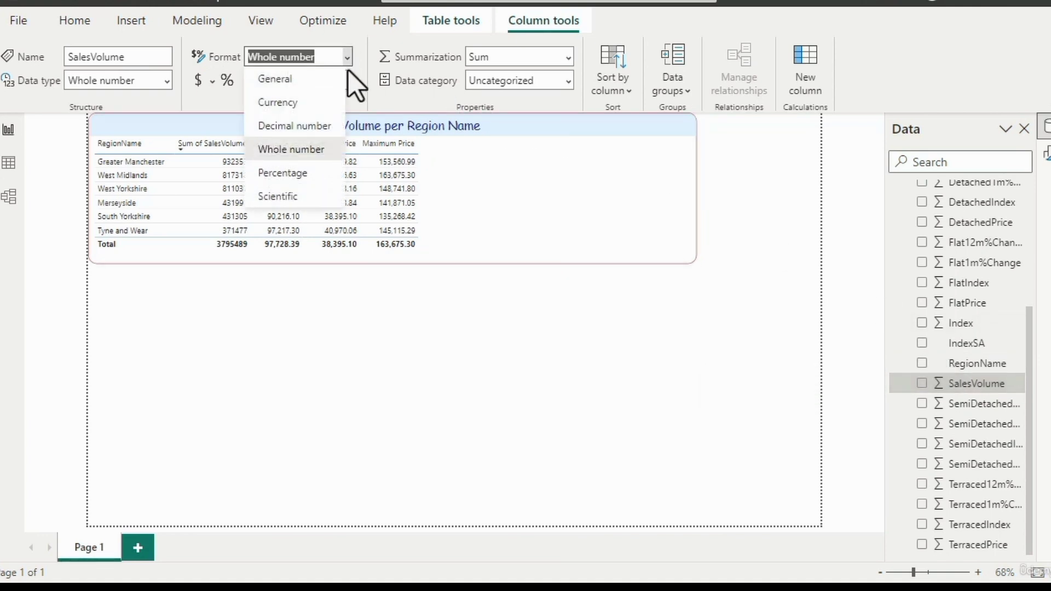
click(322, 132)
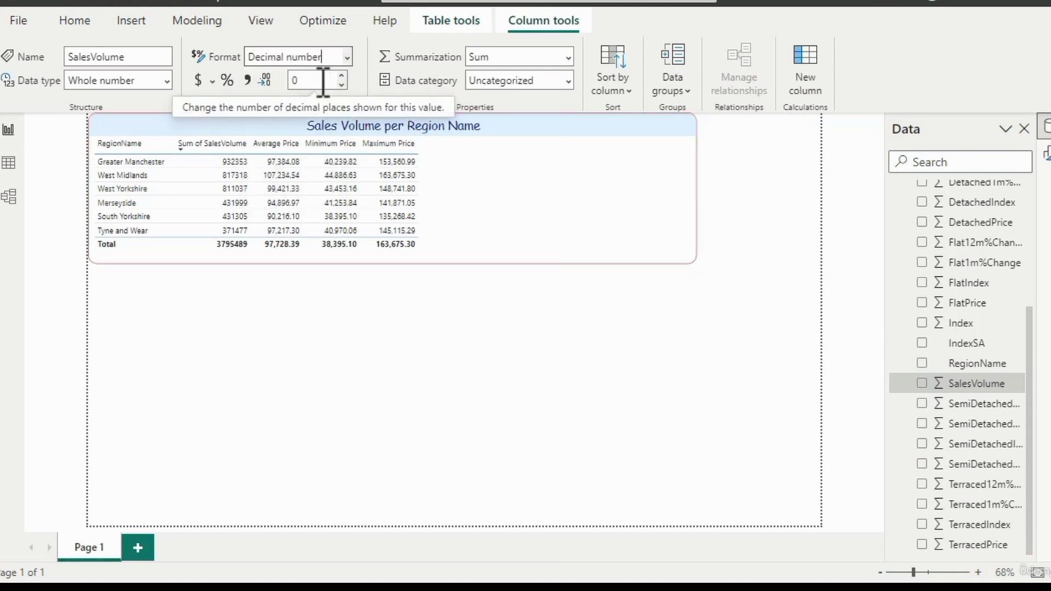
click(349, 60)
click(323, 154)
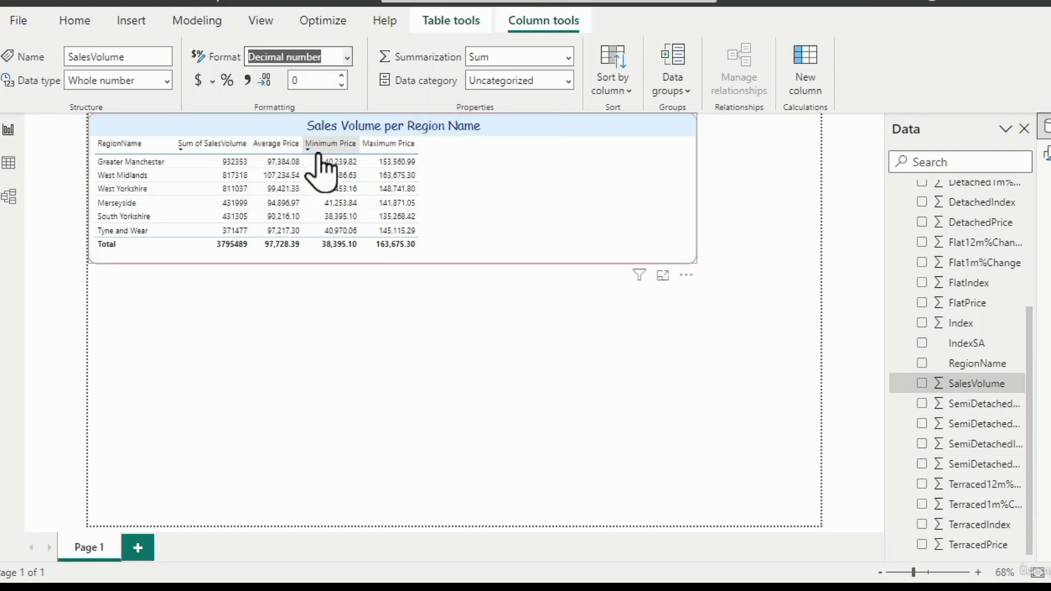
- Try showing decimal places on SalesVolume, and return it to Whole number with 0 decimals
click(341, 76)
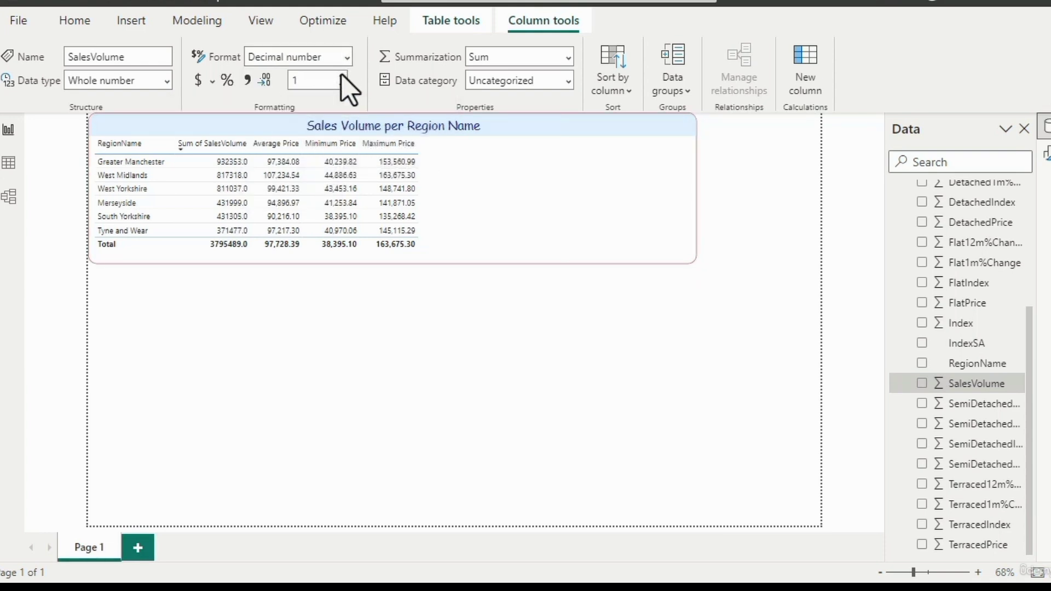
click(341, 76)
click(342, 85)
click(348, 62)
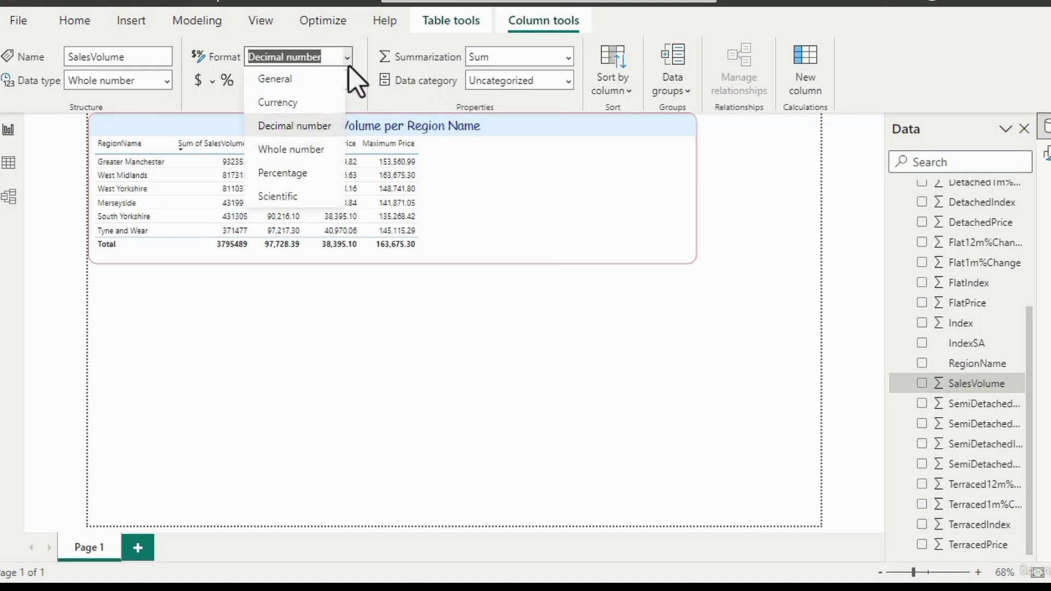
click(322, 150)
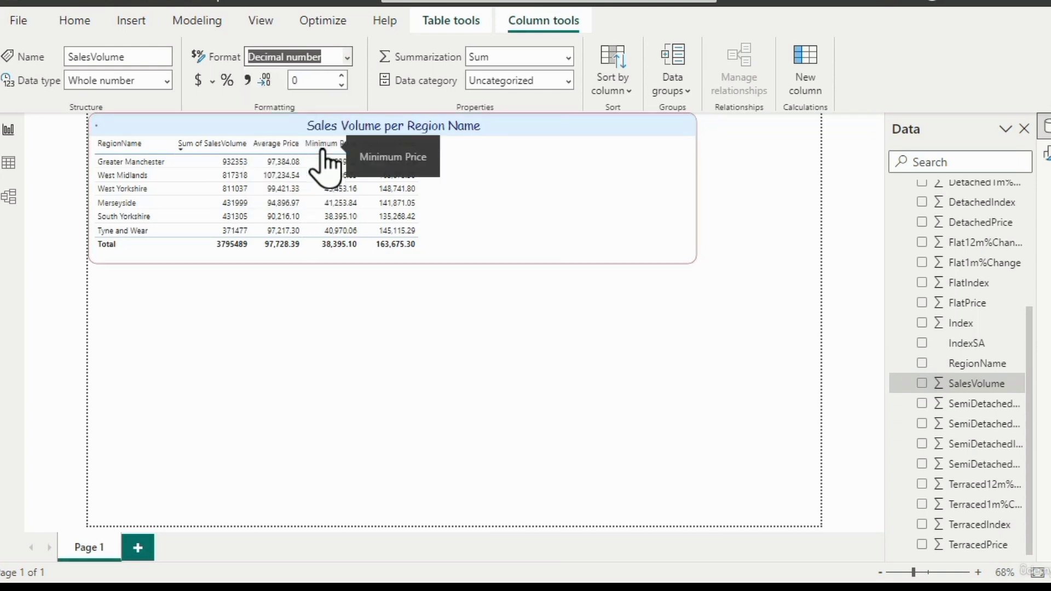
- Try the Scientific format on the SalesVolume field, and switch it to General
click(348, 58)
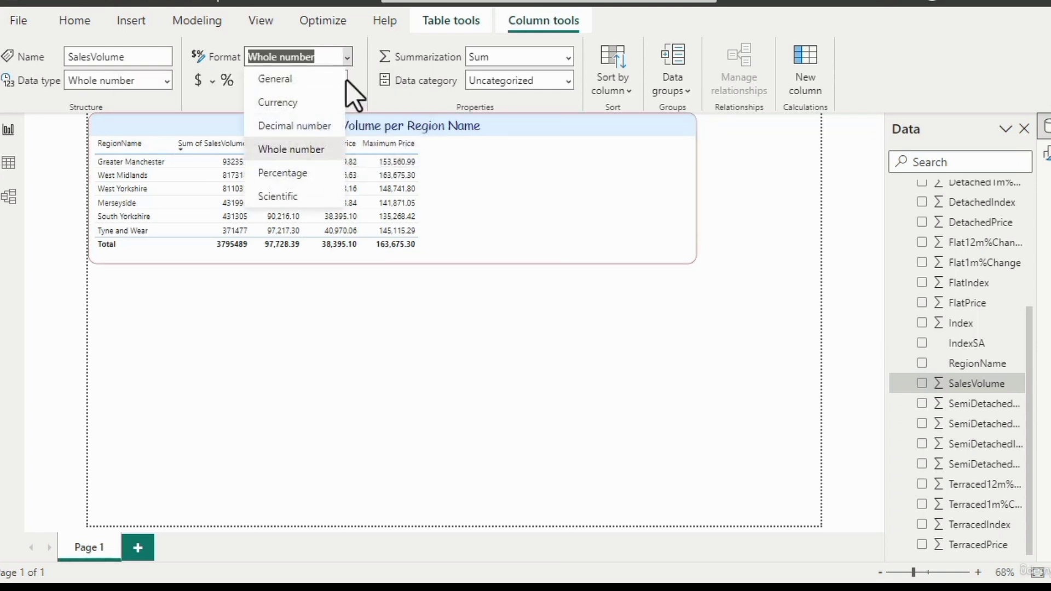
click(321, 198)
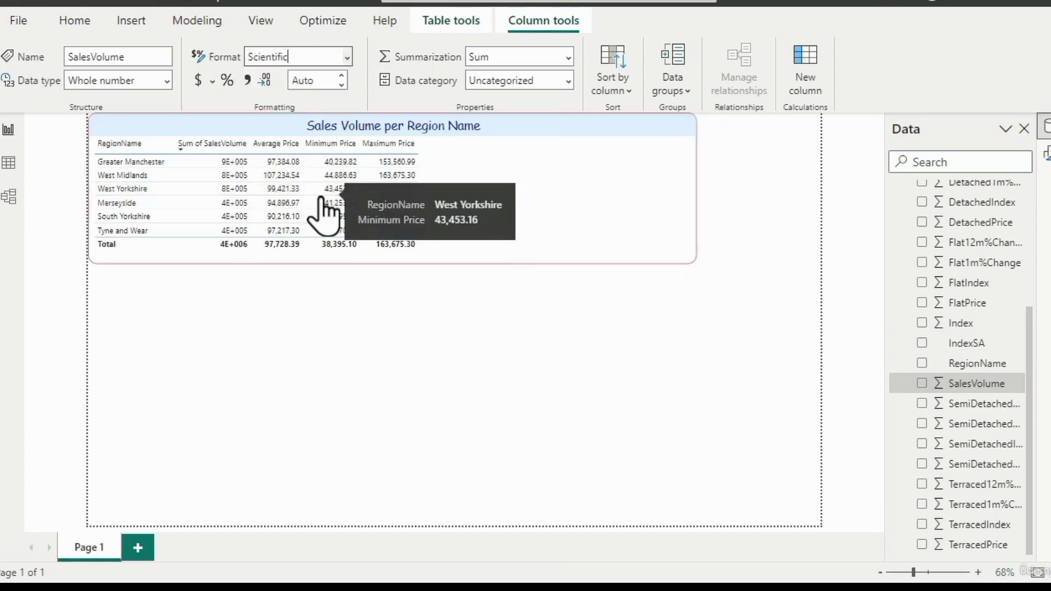
mouse_move(220, 162)
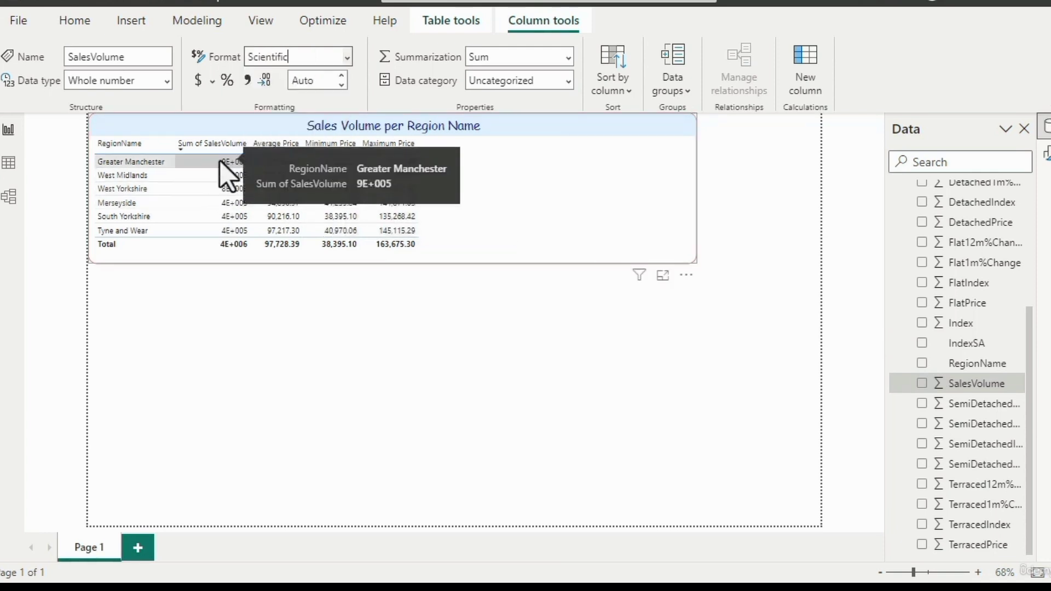
click(347, 57)
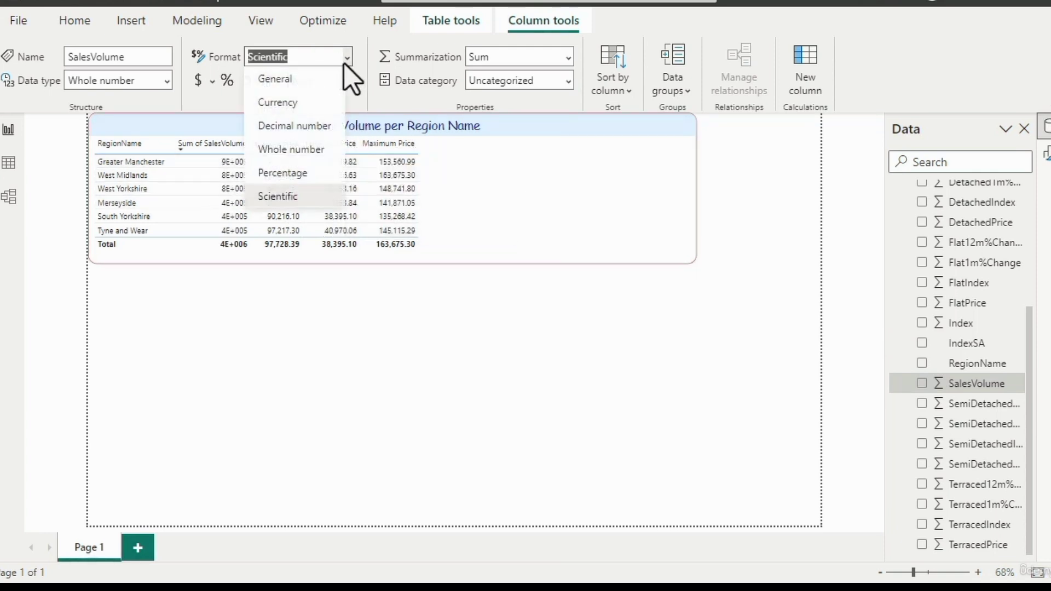
key(Escape)
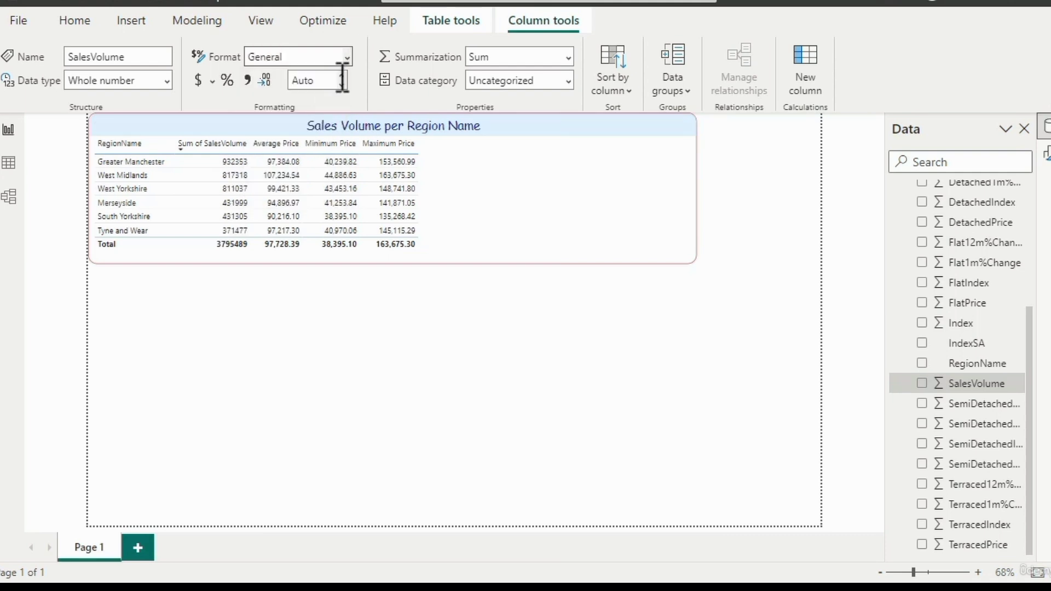
- Format the SalesVolume field as a Whole number with commas as the thousands separator
click(346, 56)
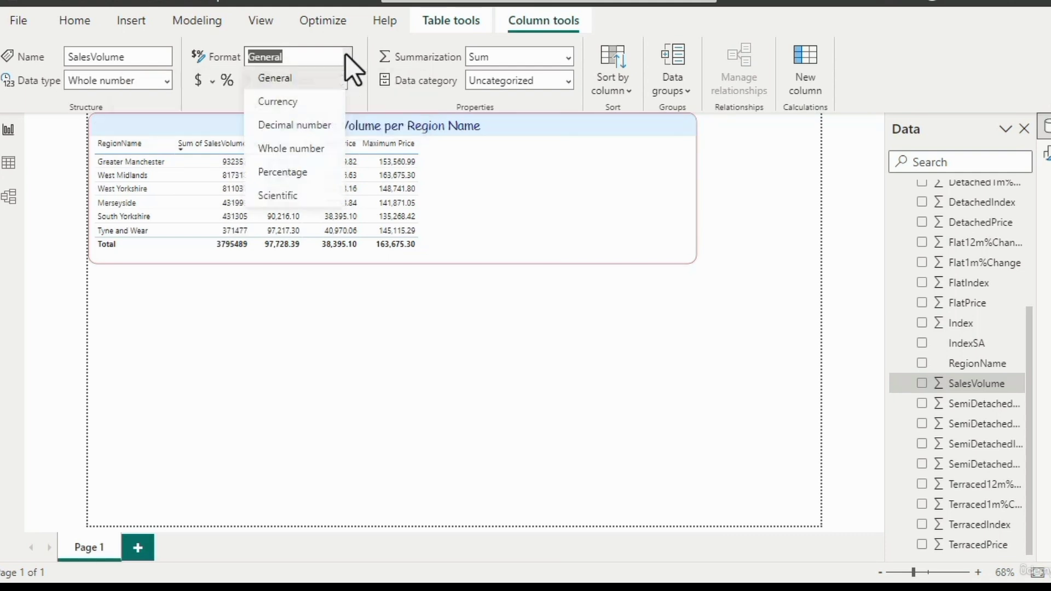
click(329, 149)
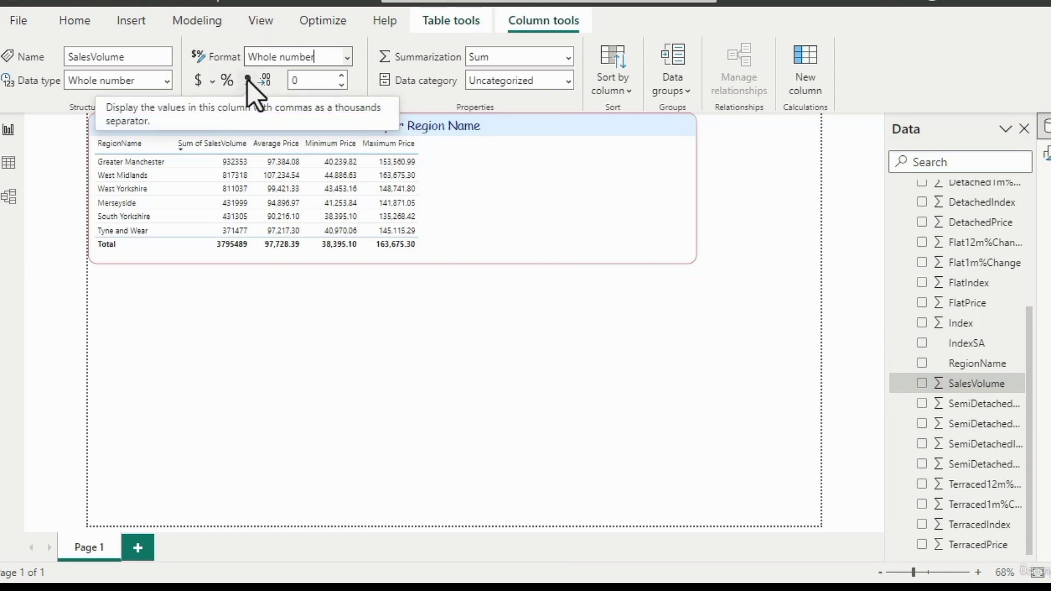
click(248, 80)
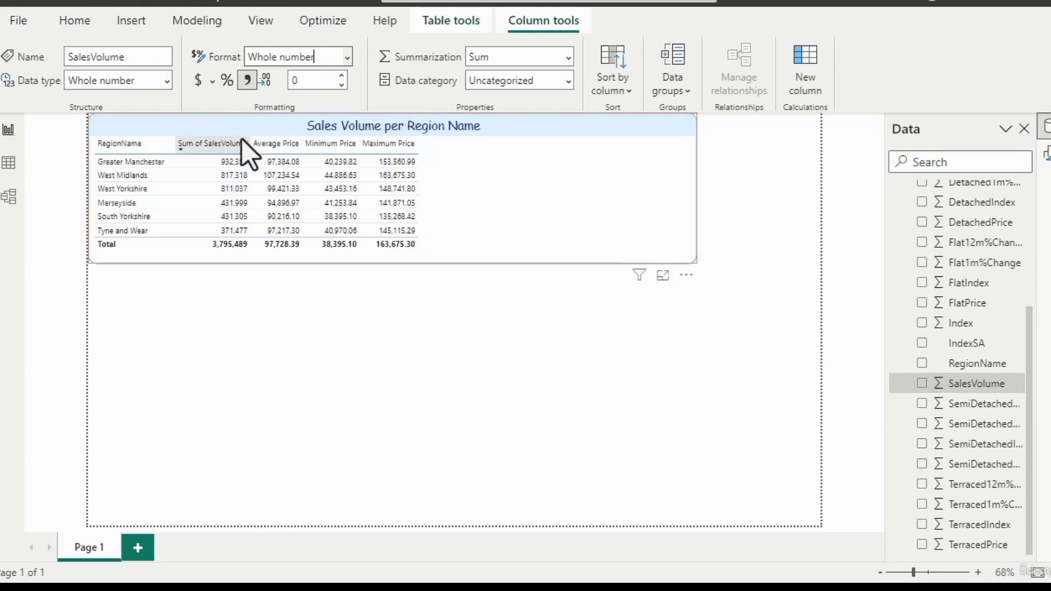
mouse_move(230, 166)
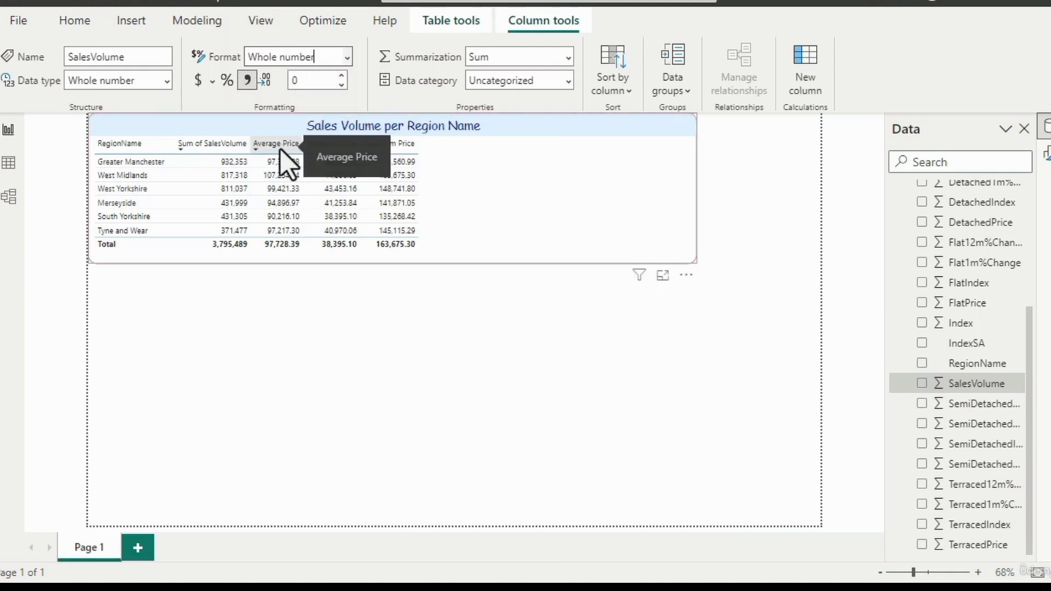
- Set the AveragePrice field in the HPIAdmins table to show 0 decimal places
scroll(1029, 230, up, 5)
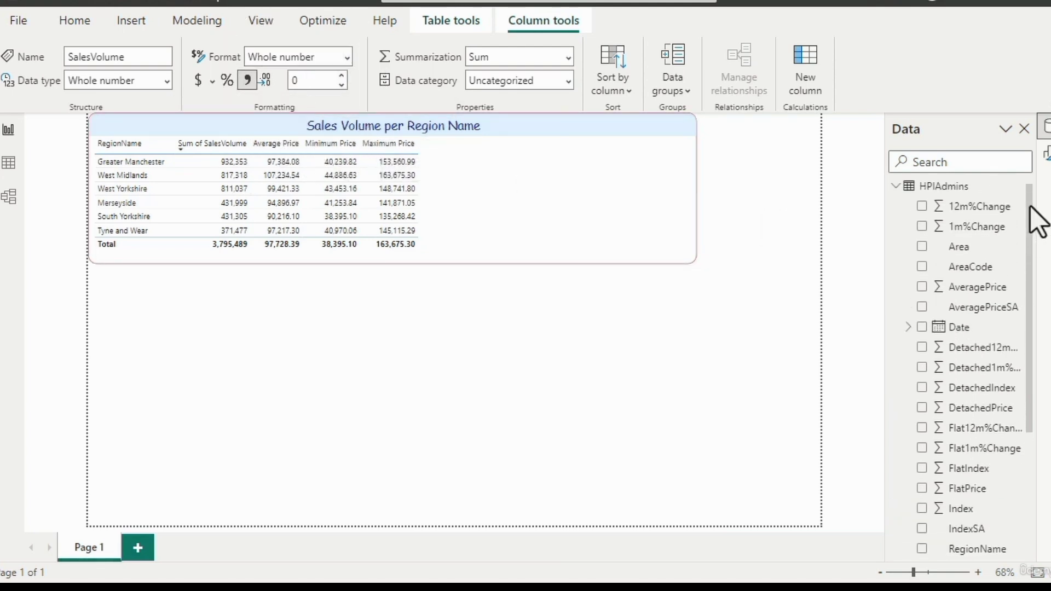
click(976, 296)
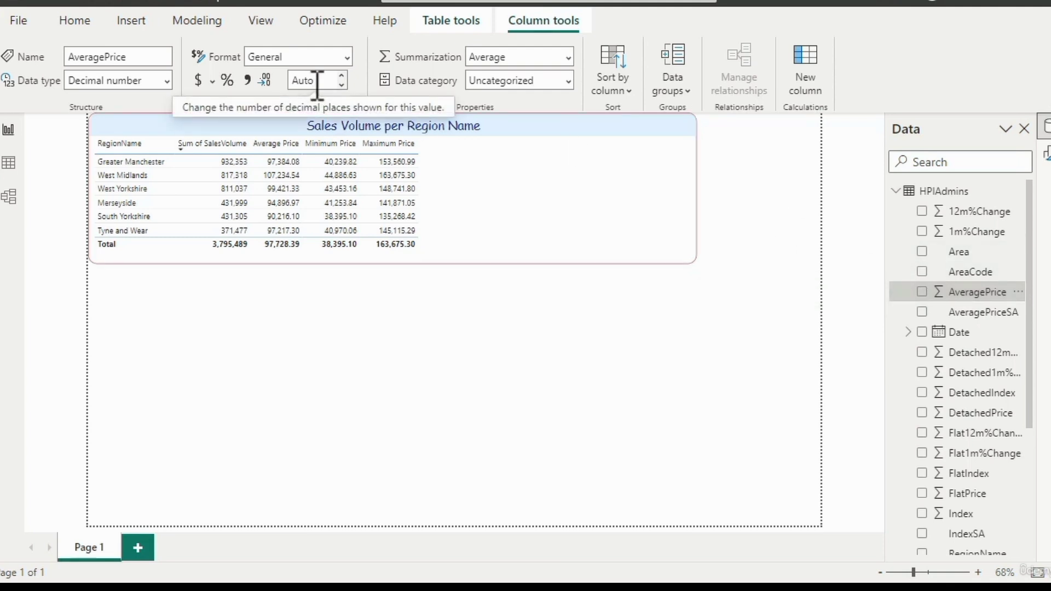
mouse_move(291, 163)
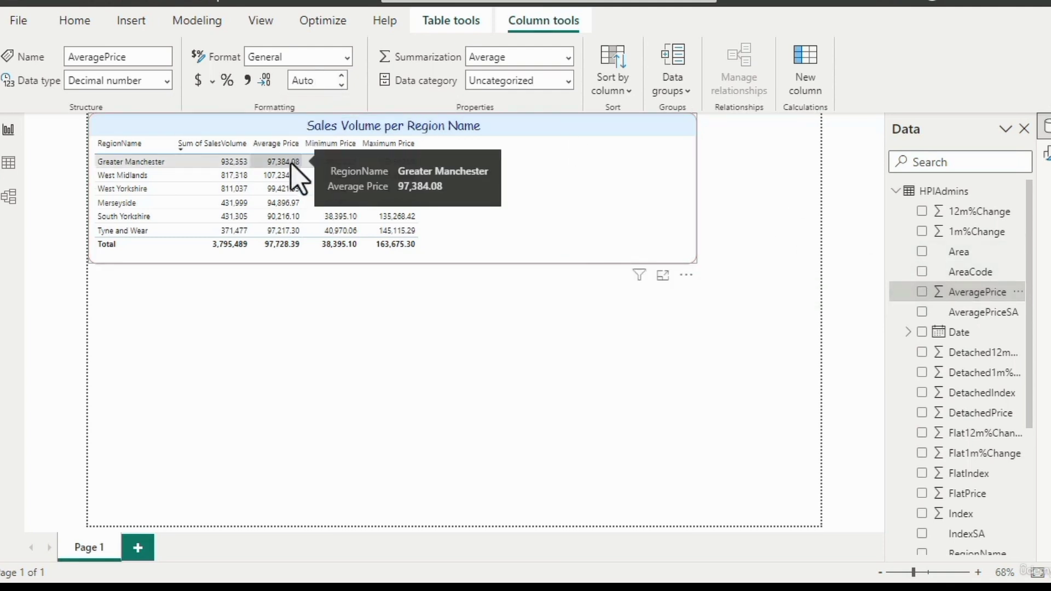
click(342, 85)
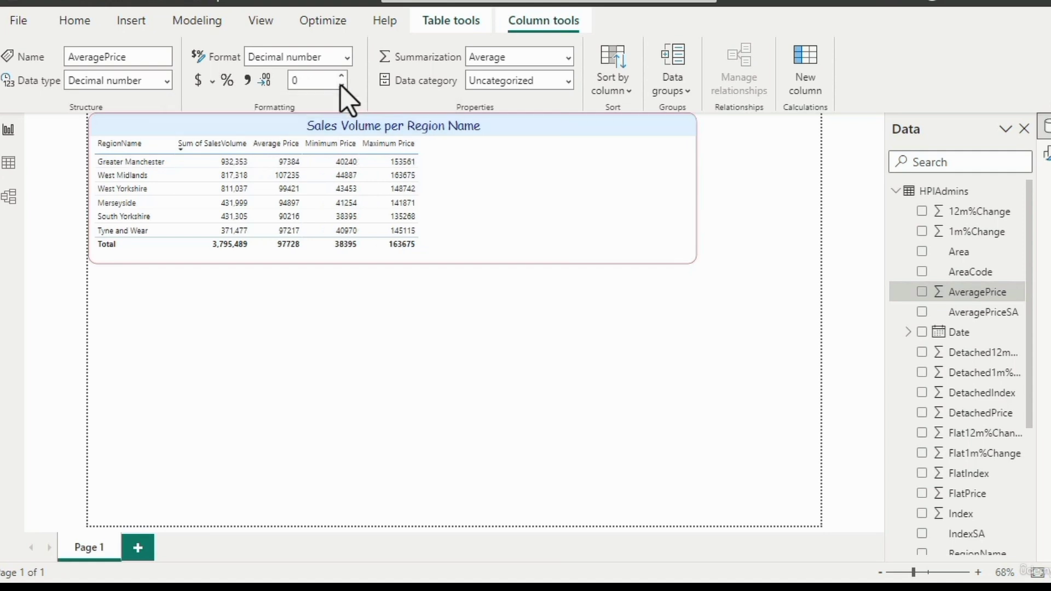
- Format the AveragePrice field as currency with the £ English (United Kingdom) symbol
click(211, 83)
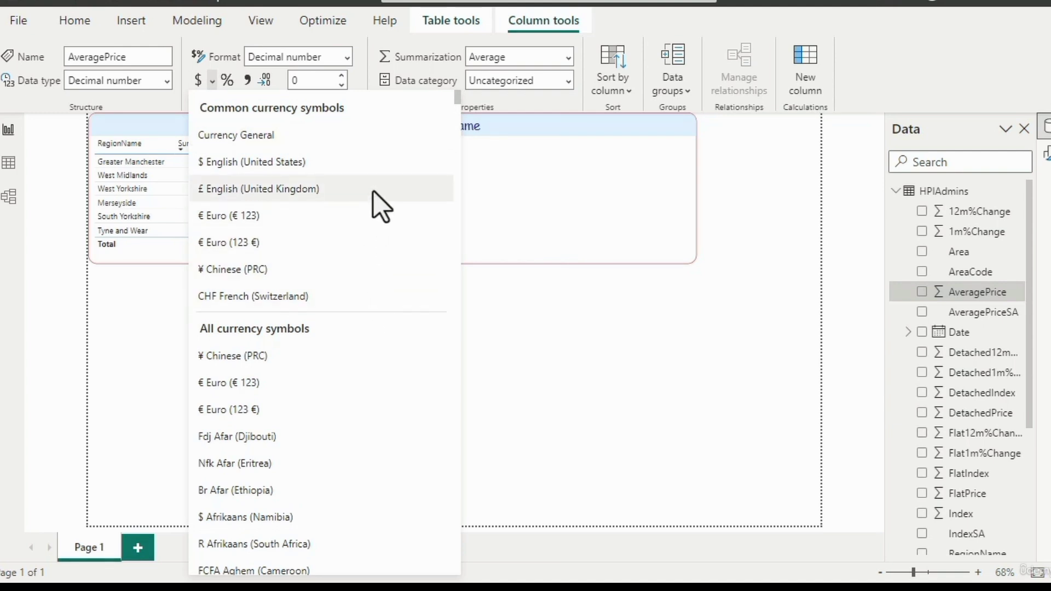
drag(457, 99, 456, 206)
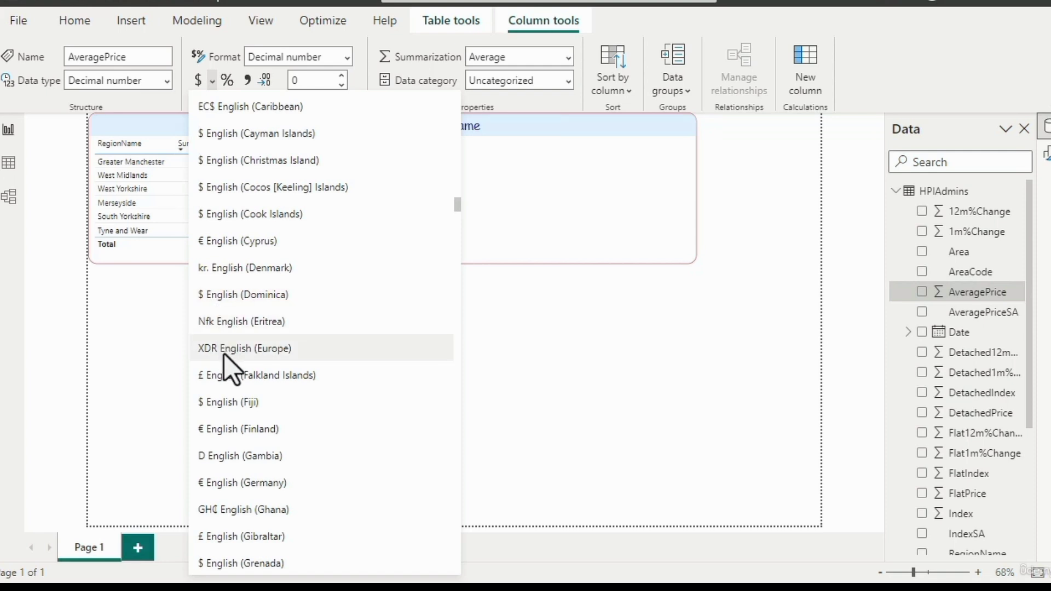
drag(458, 210, 460, 96)
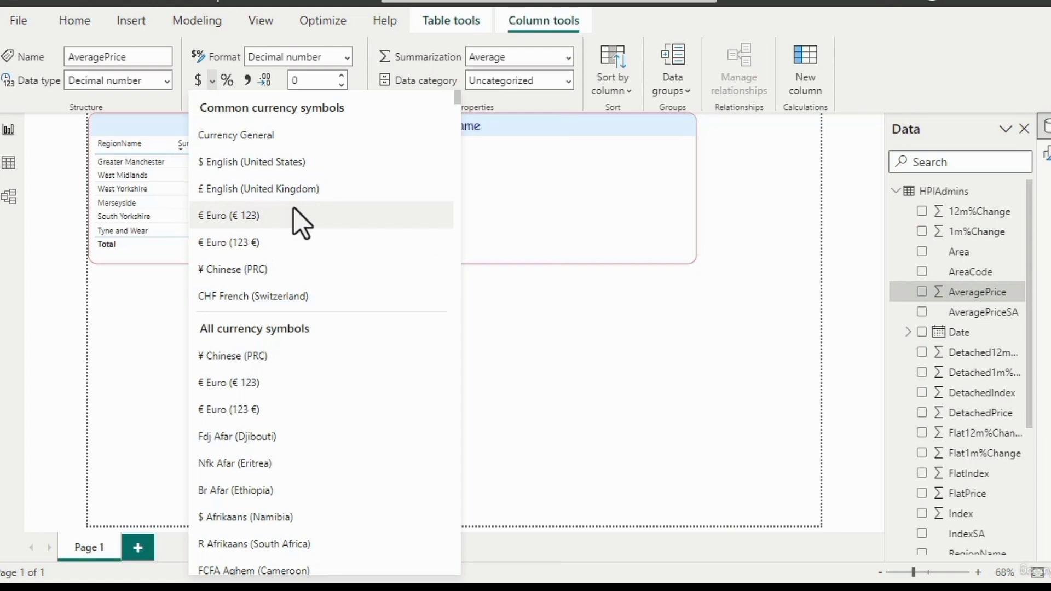
click(324, 189)
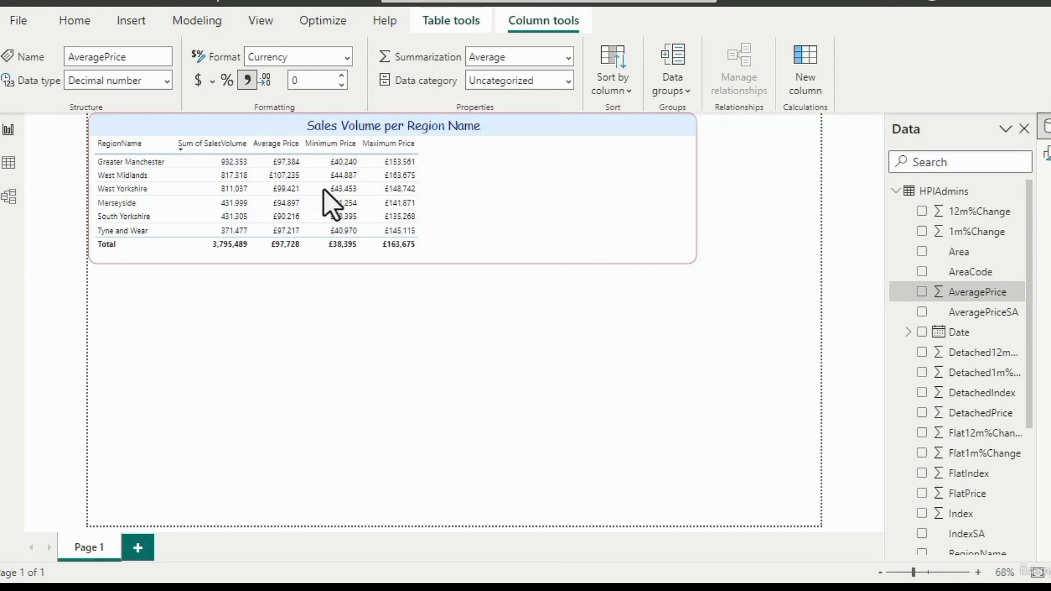
- Check the values in the three price columns, and reapply the recently used £ English (United Kingdom) currency to AveragePrice
mouse_move(290, 192)
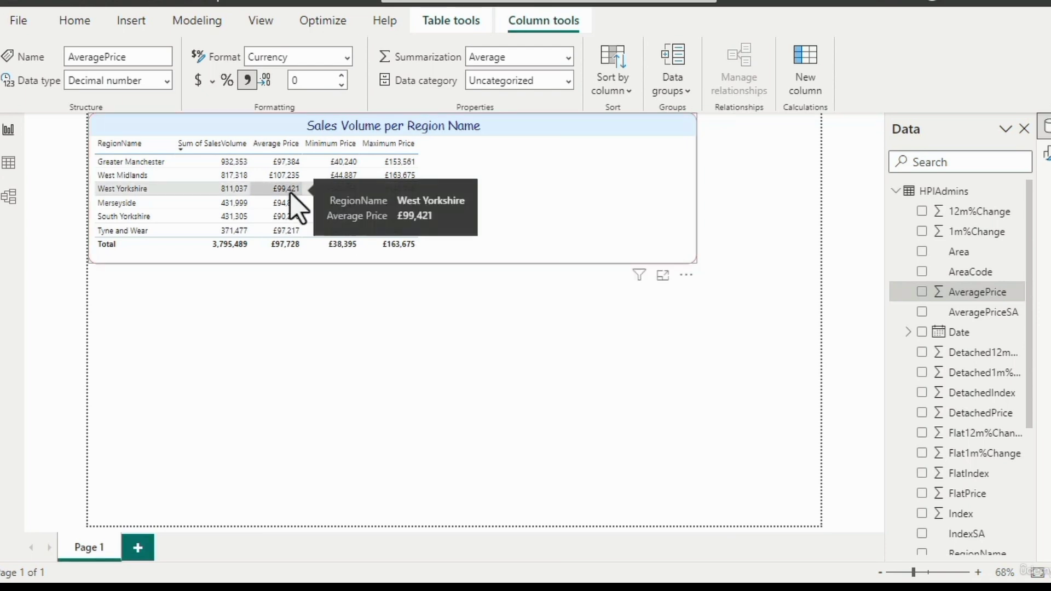
mouse_move(332, 190)
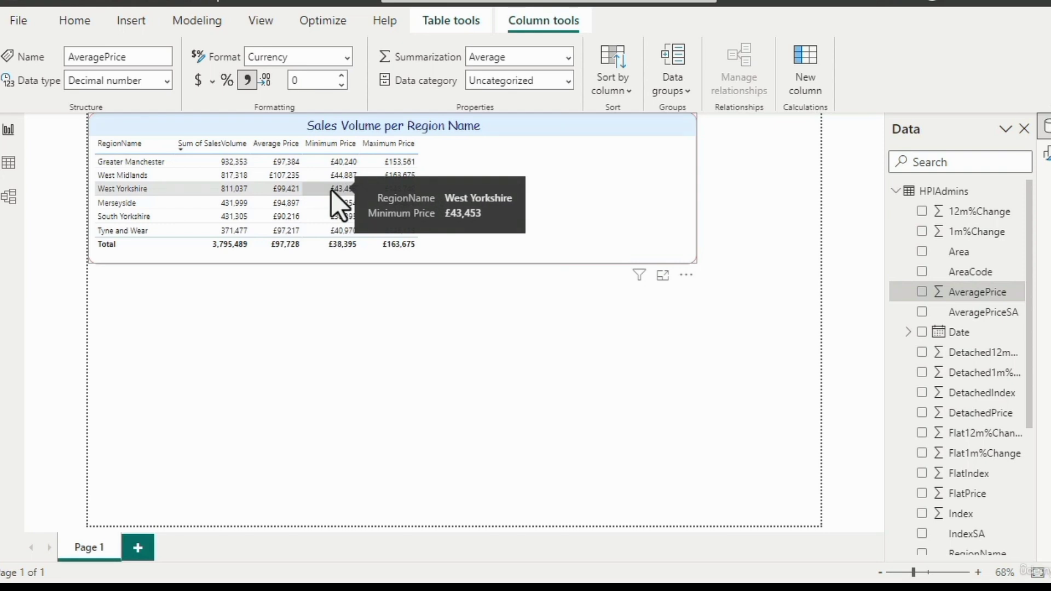
mouse_move(384, 192)
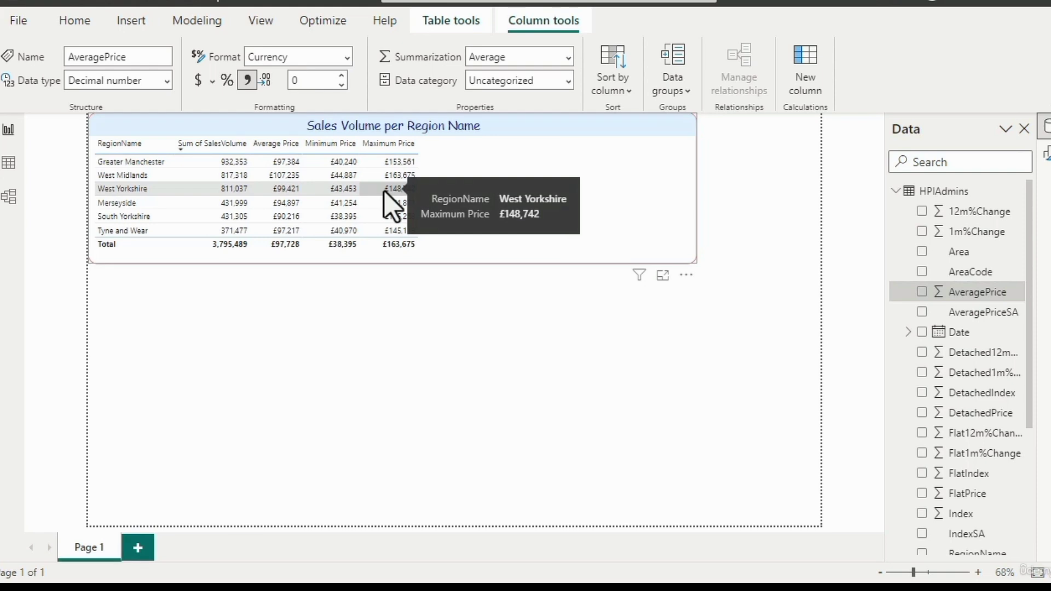
mouse_move(272, 161)
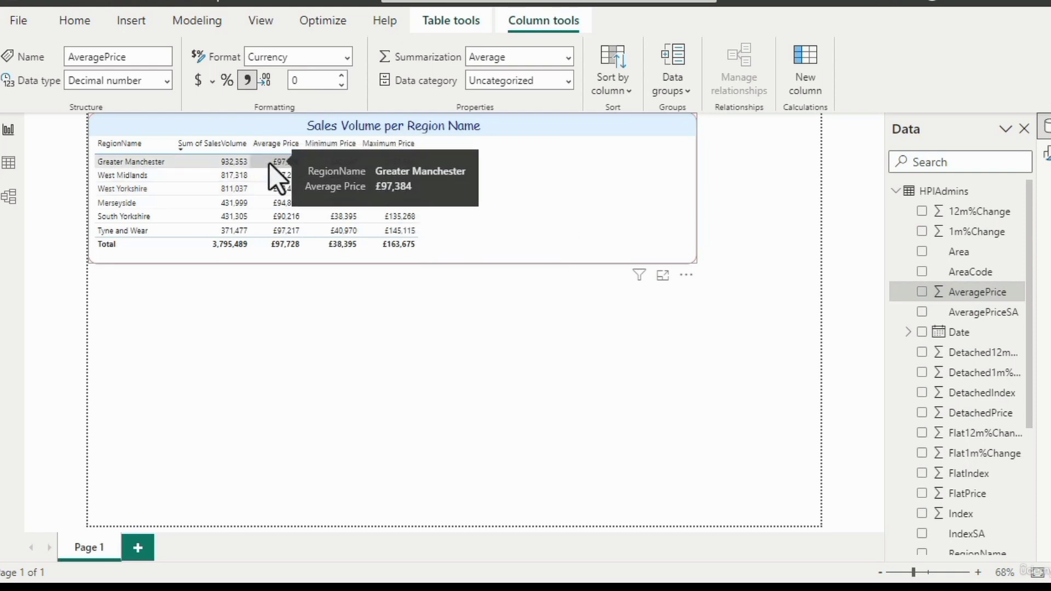
click(212, 81)
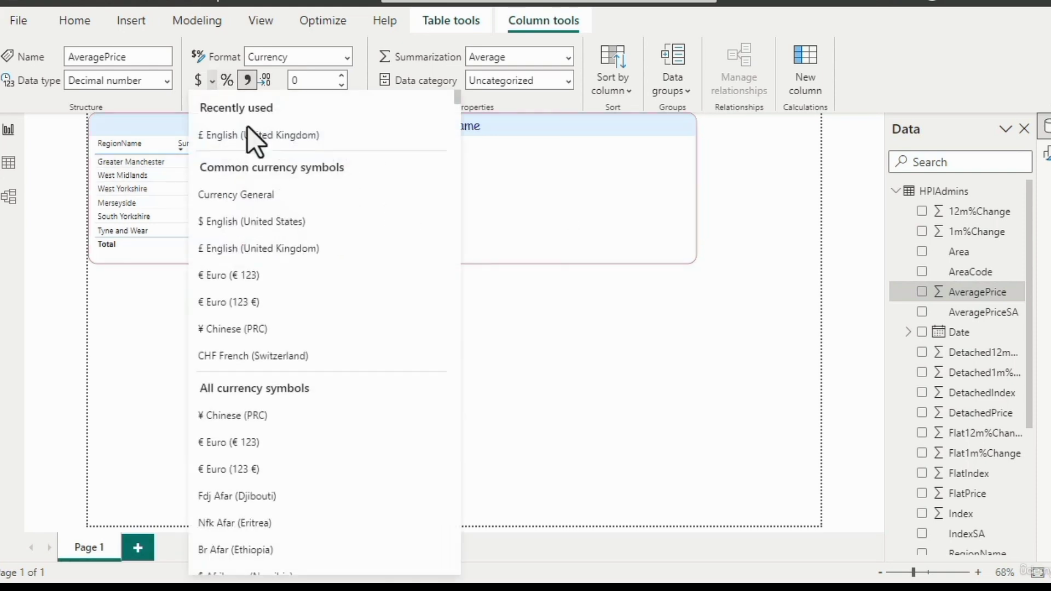
click(251, 133)
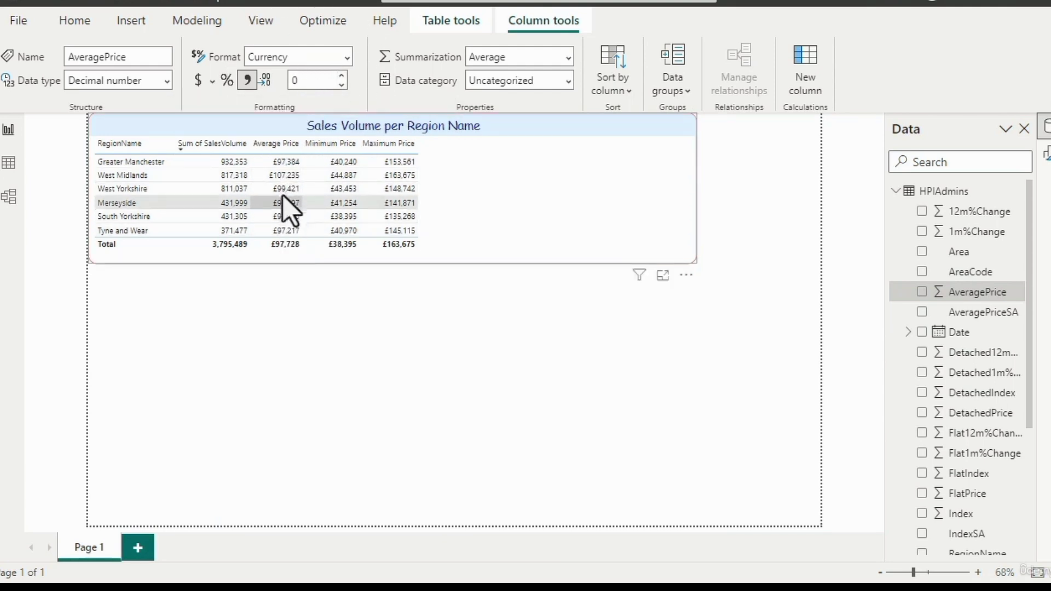
- Review the field, aggregation and context options offered for the Average Price column of the Sales Volume per Region Name table
click(280, 172)
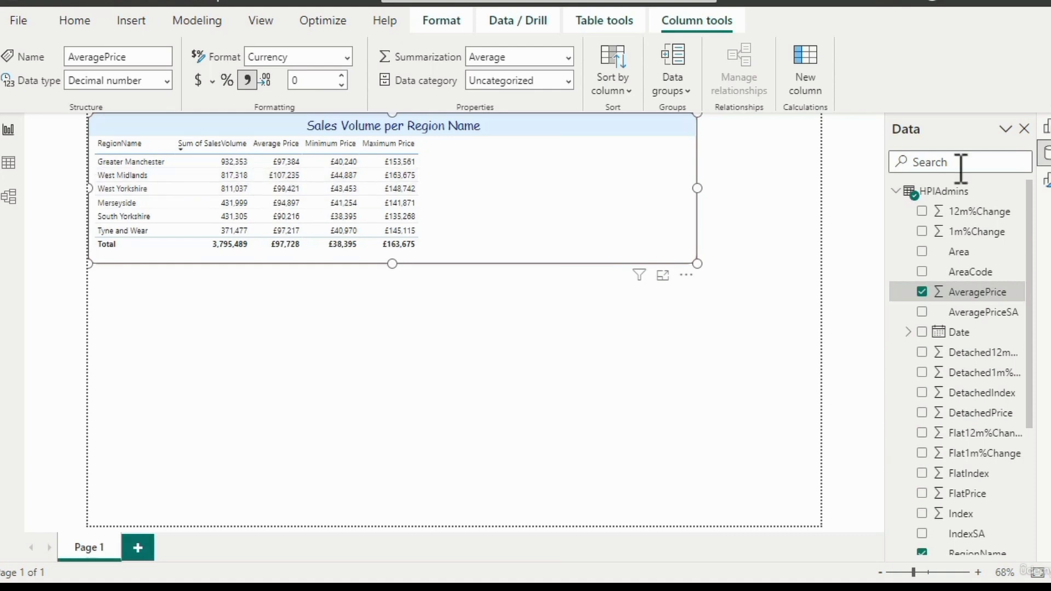
click(1044, 131)
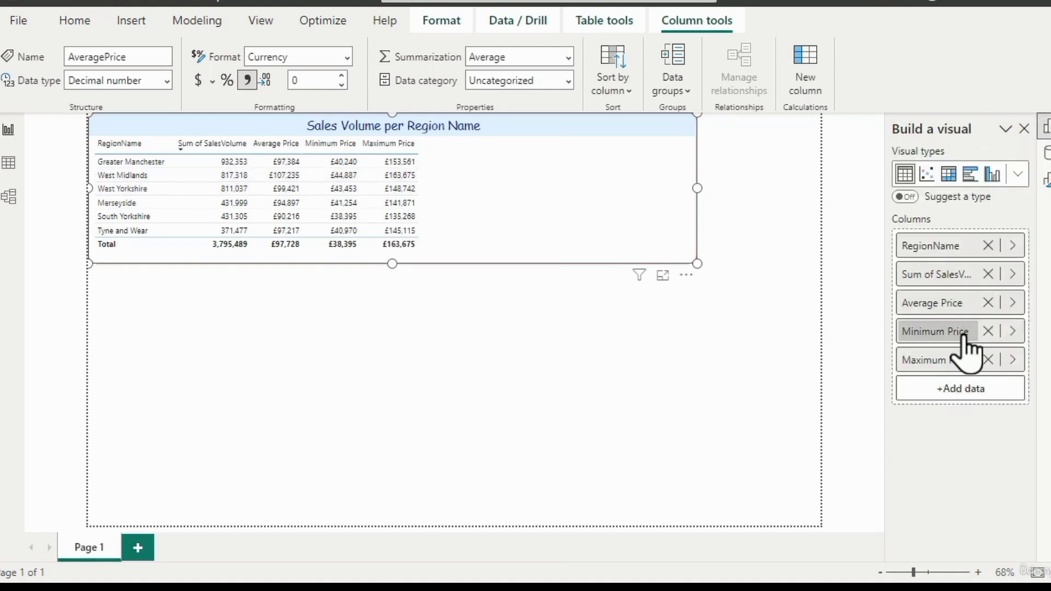
click(1012, 303)
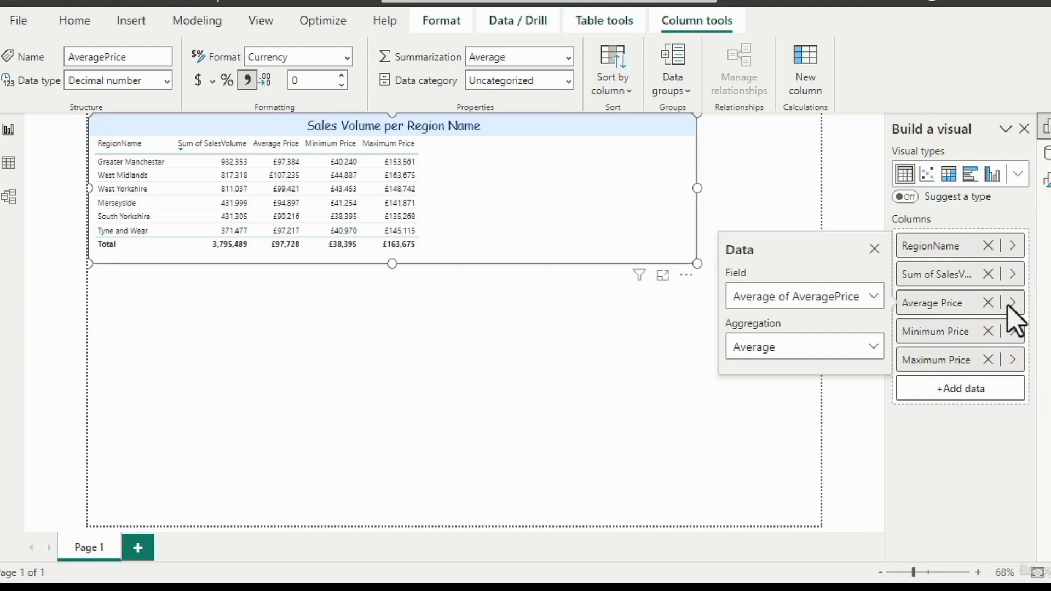
click(874, 251)
right_click(934, 304)
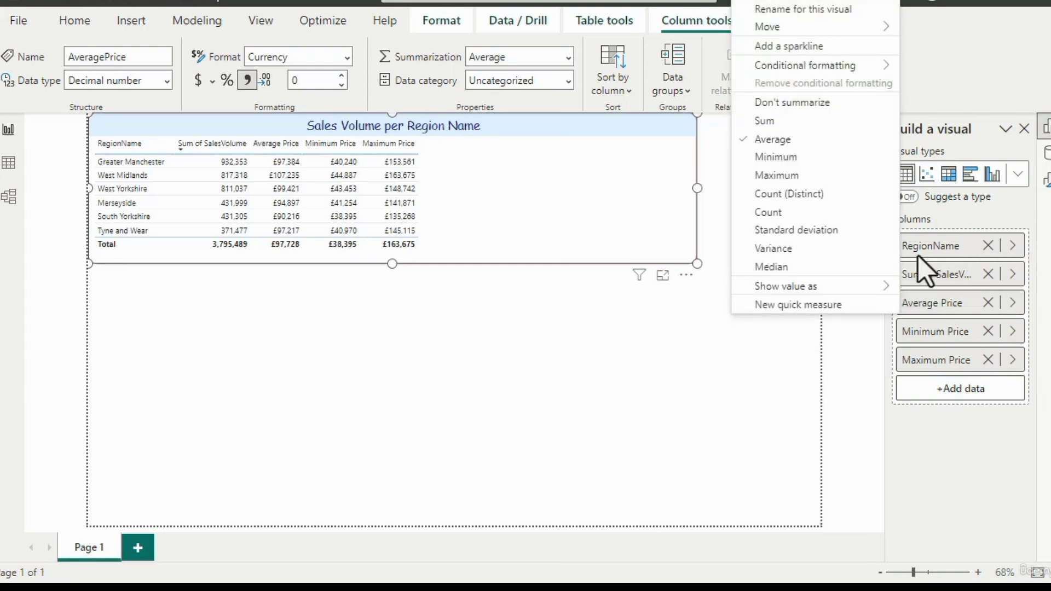
click(1046, 185)
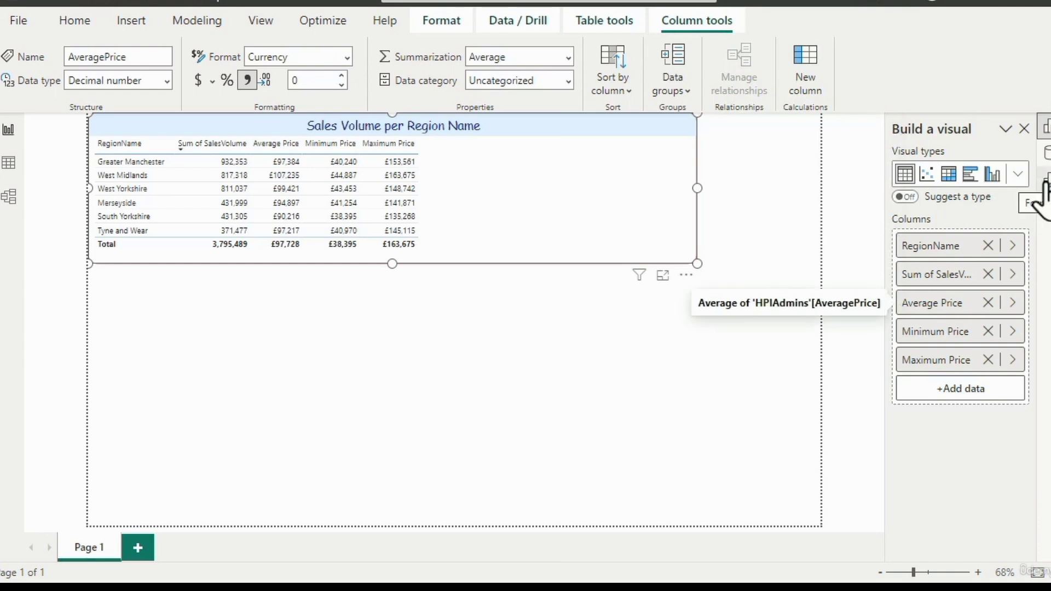
- Set the Average Price column's values to 2 decimal places in the table's specific column formatting
click(1045, 187)
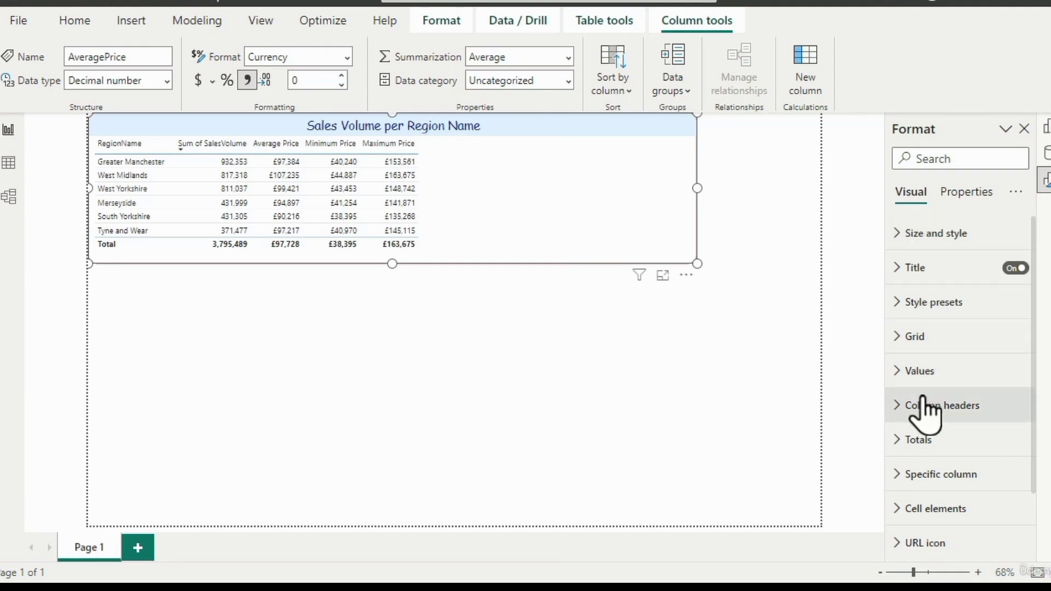
click(900, 474)
click(901, 474)
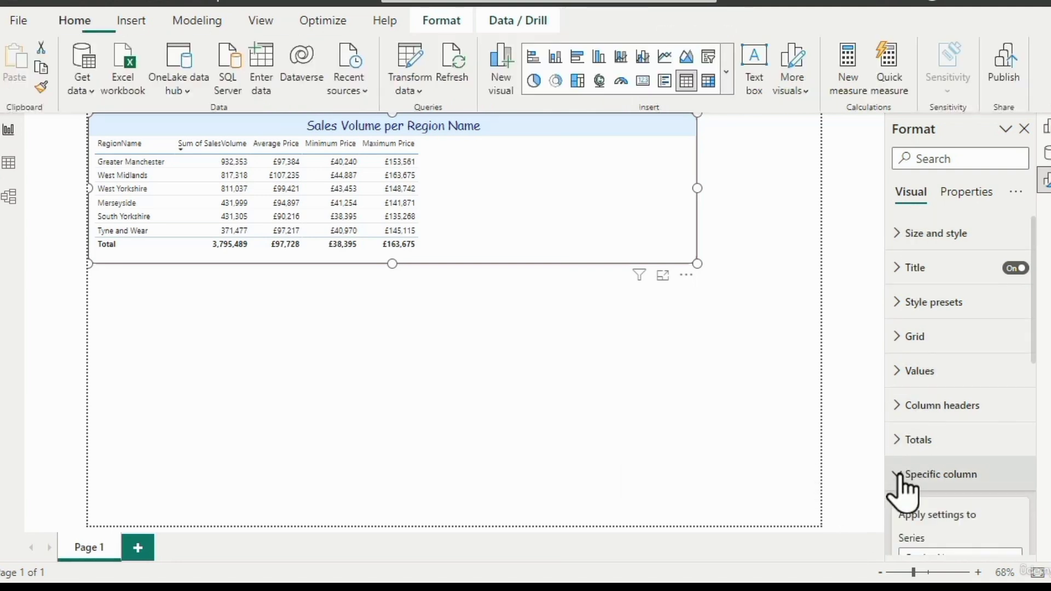
scroll(934, 474, down, 3)
click(1011, 356)
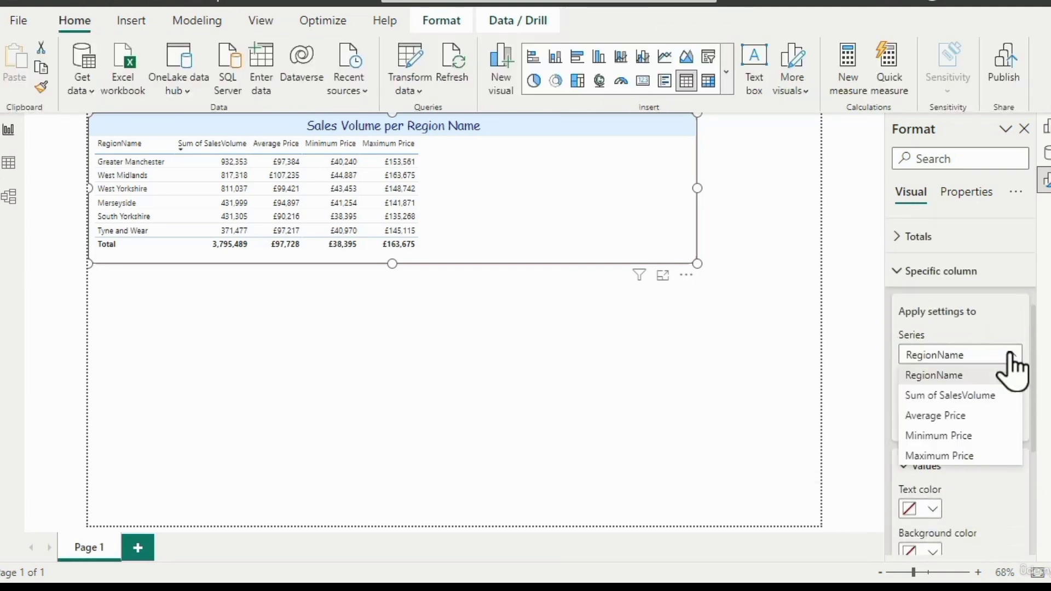
click(974, 416)
click(1009, 424)
scroll(1025, 426, down, 3)
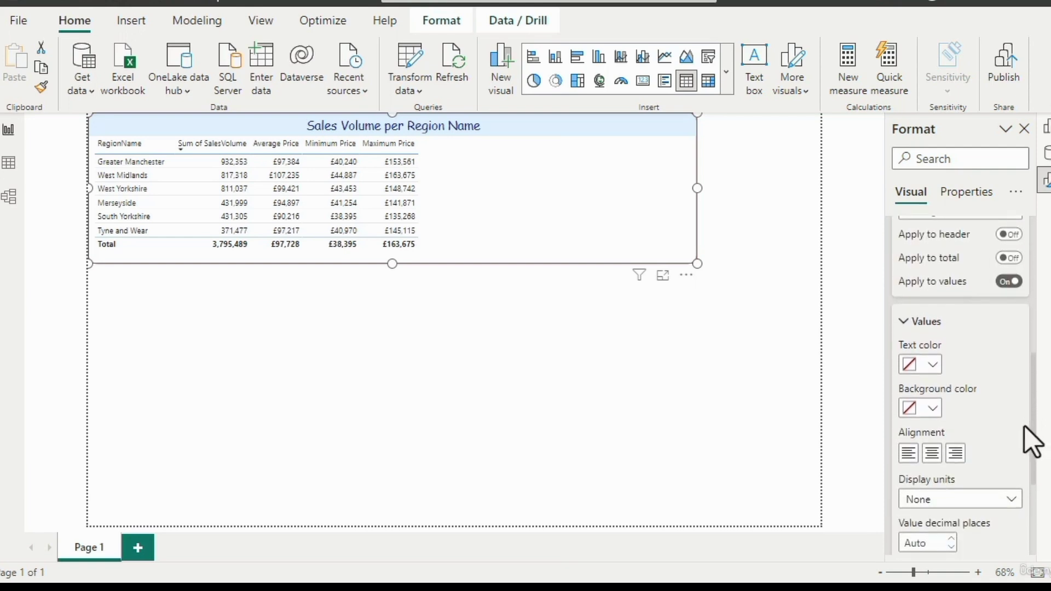
mouse_move(1025, 426)
mouse_down()
mouse_move(1023, 448)
mouse_move(1031, 419)
mouse_up()
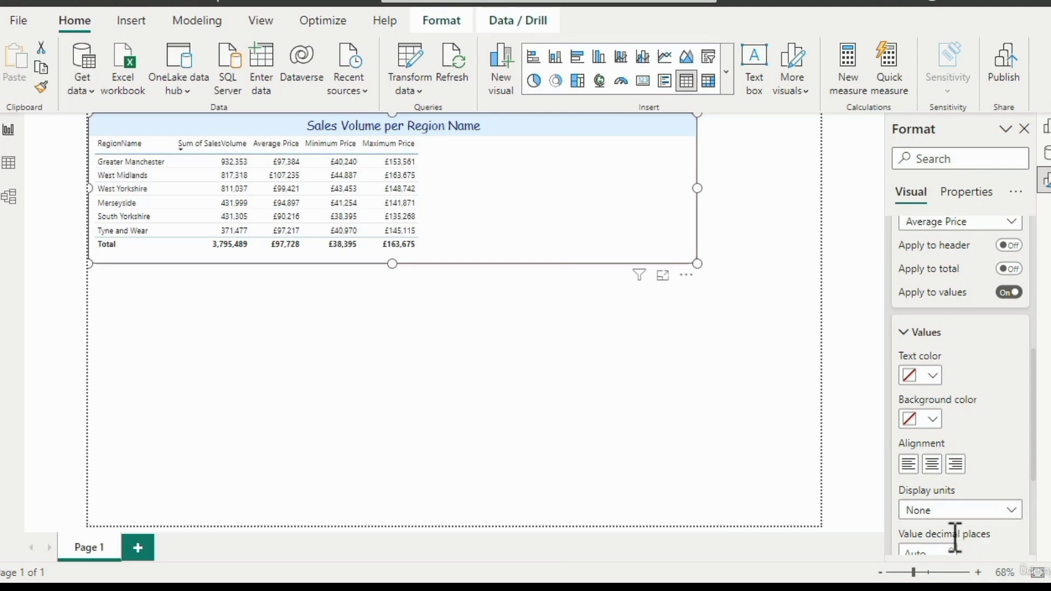
scroll(950, 549, down, 1)
click(951, 498)
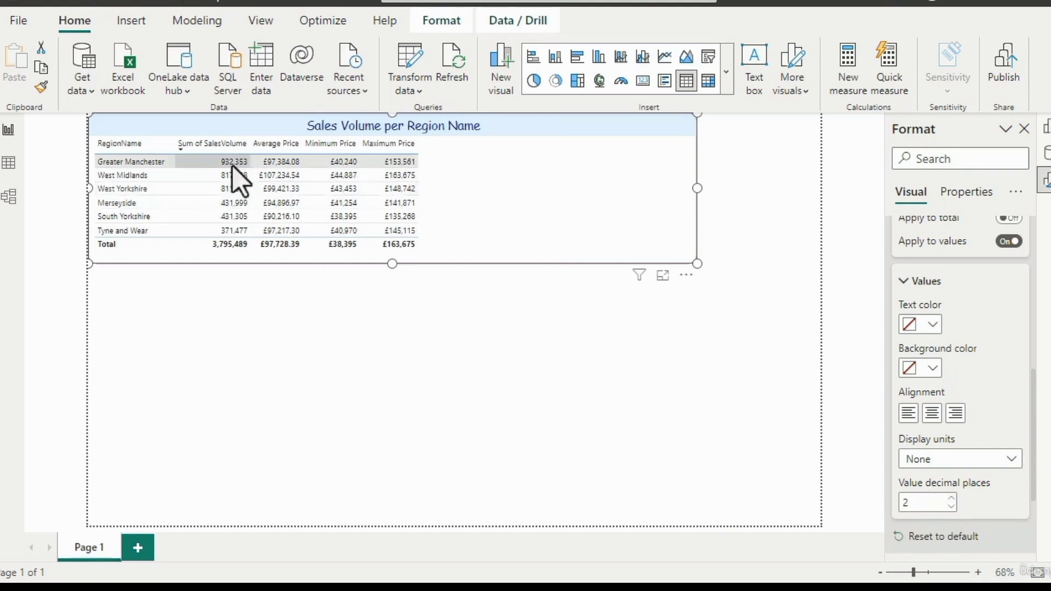
- Try Thousands and Millions as display units for the Average Price values, and set the units back to None
mouse_move(265, 241)
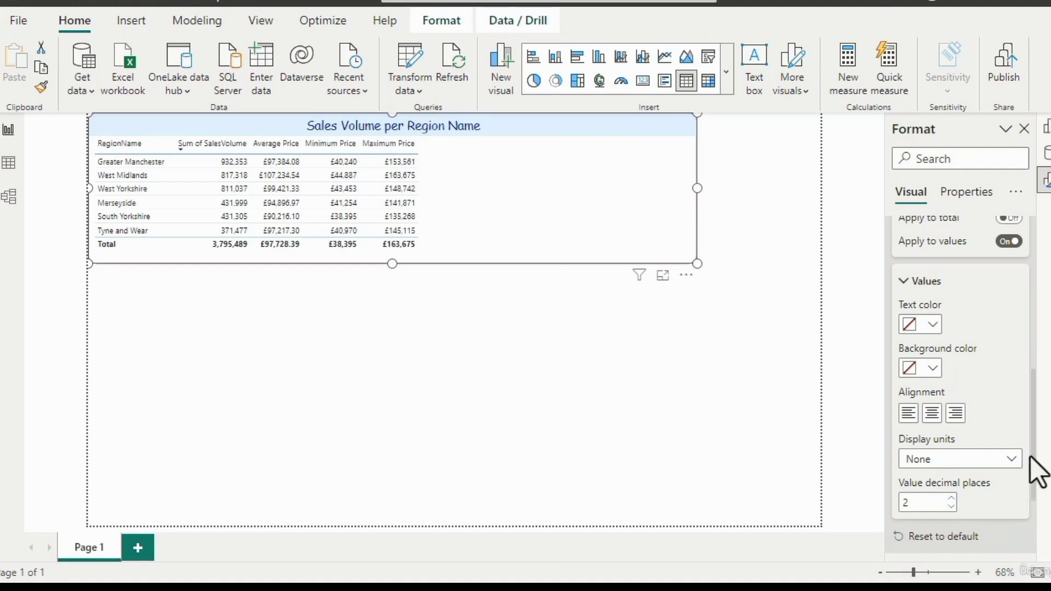
scroll(1040, 435, up, 1)
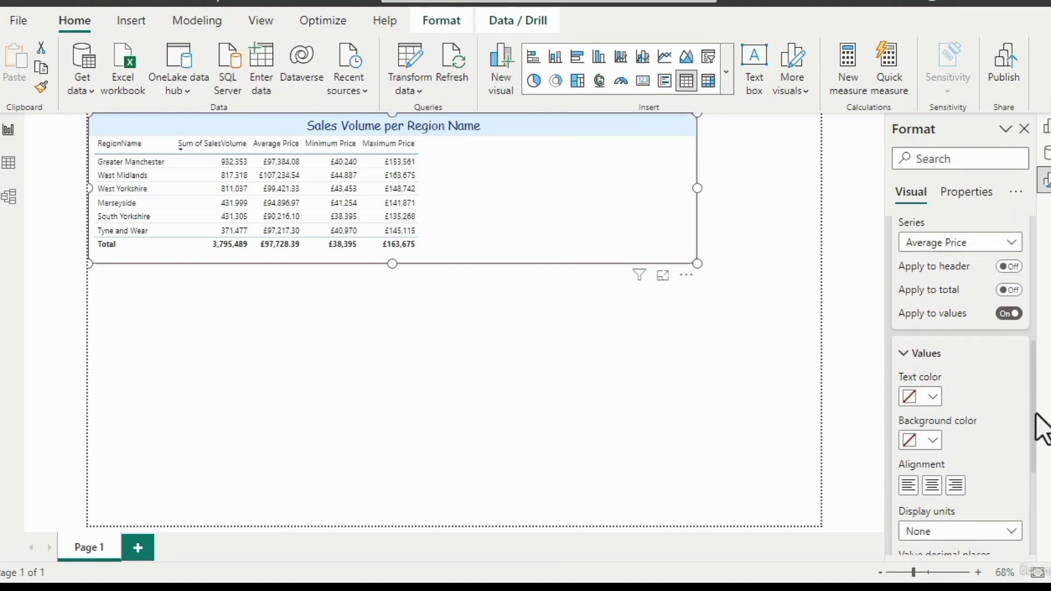
click(1012, 532)
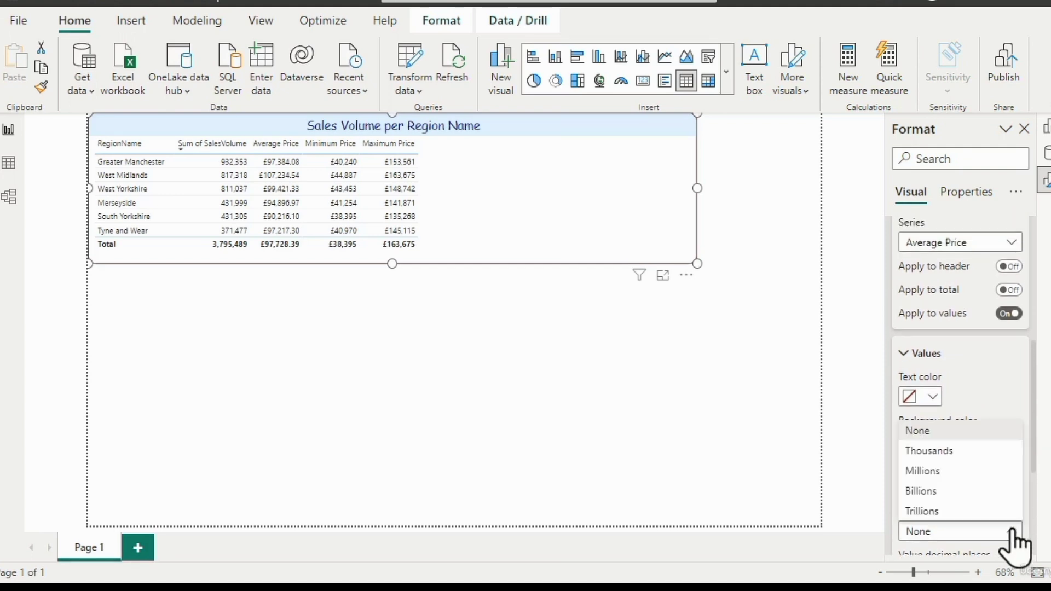
key(Escape)
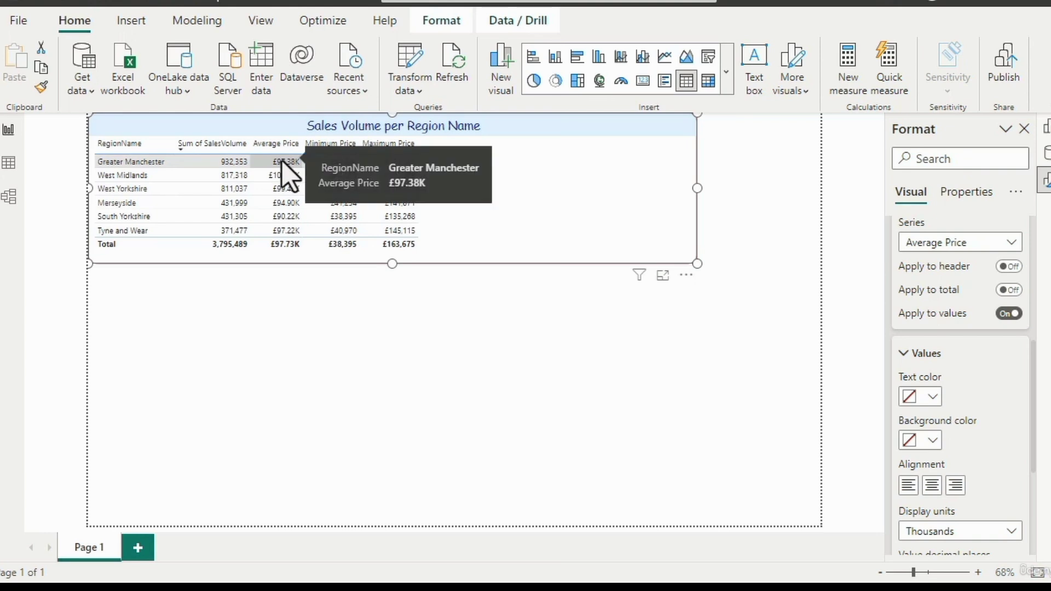
click(1004, 531)
click(967, 471)
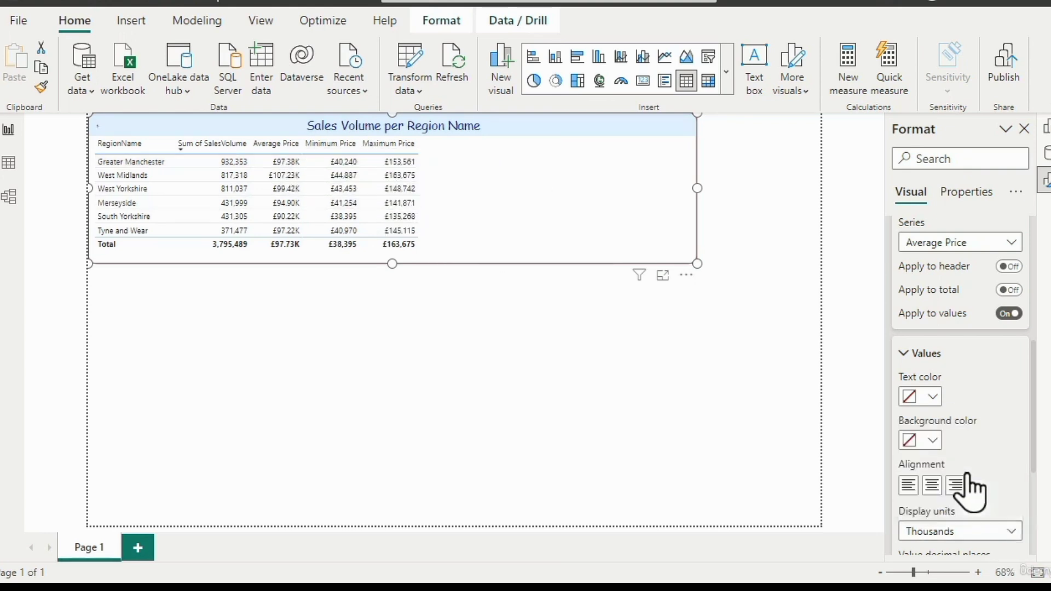
click(993, 530)
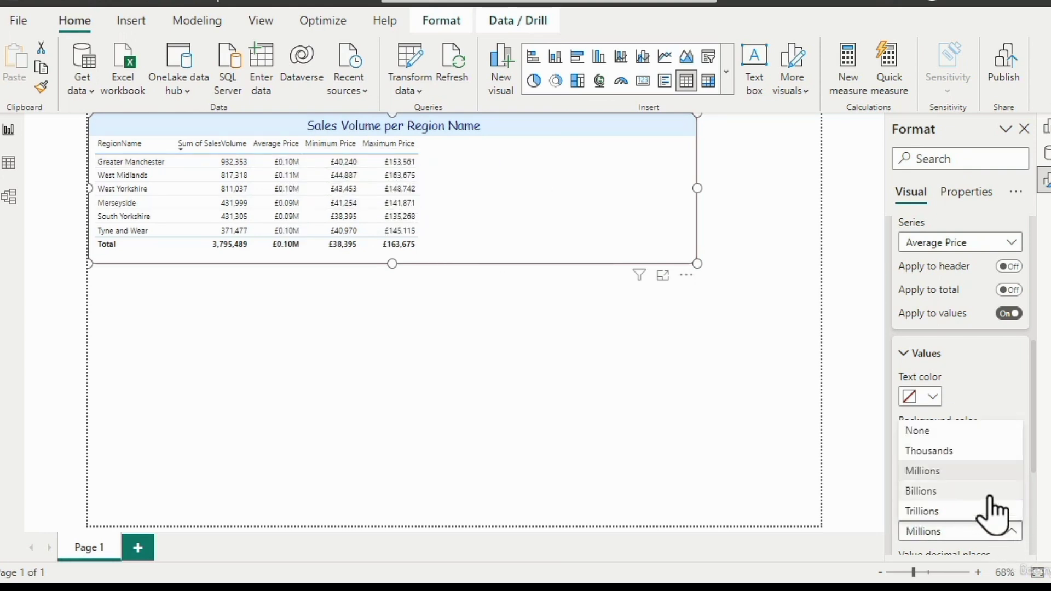
click(972, 433)
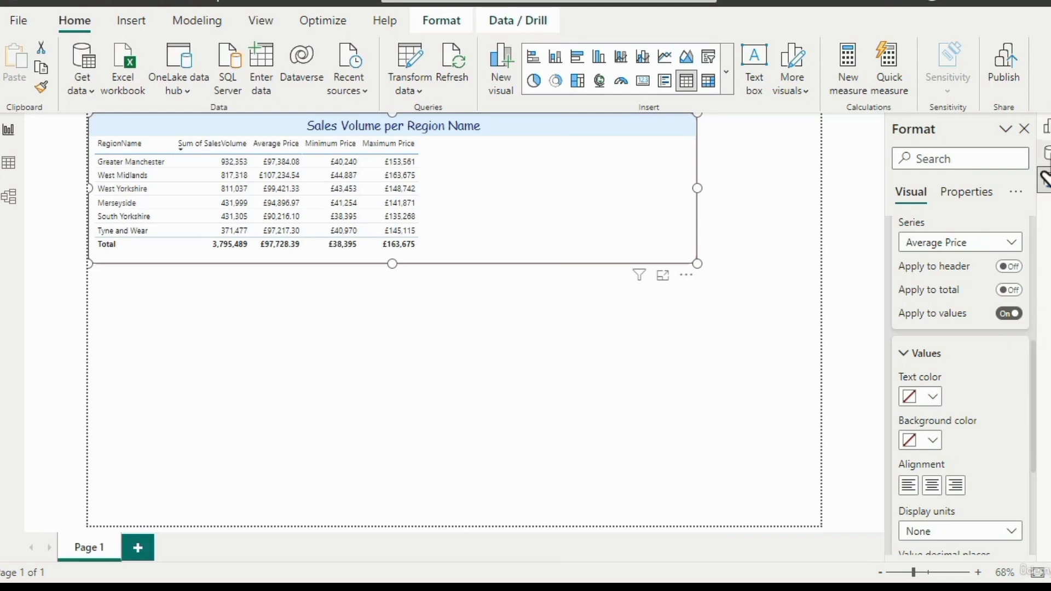
- Compare the AveragePrice field's own format with the specific column formatting of Average Price in the table visual
click(1043, 164)
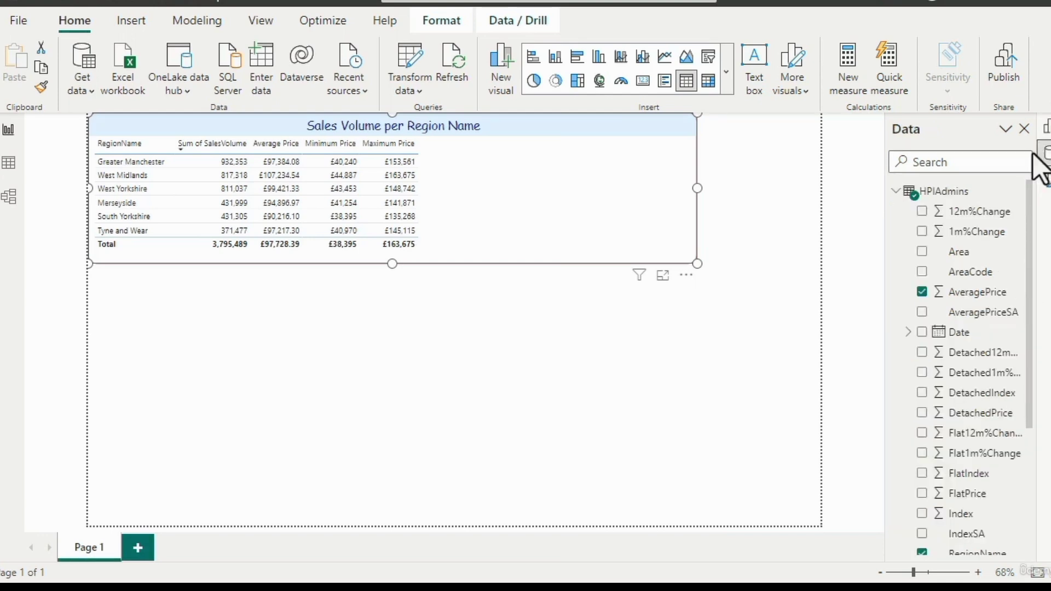
click(972, 294)
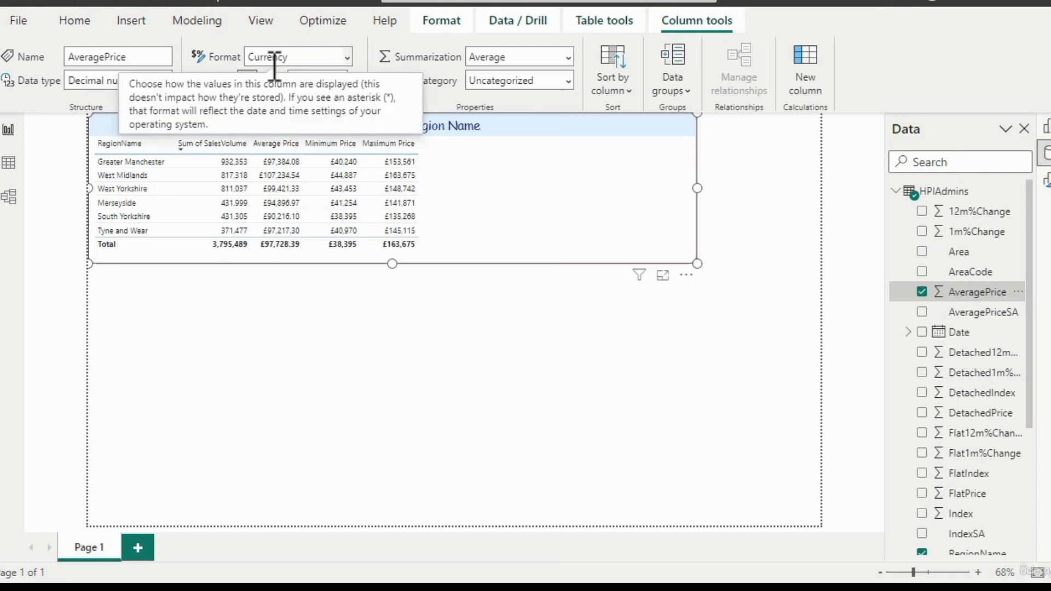
click(1045, 181)
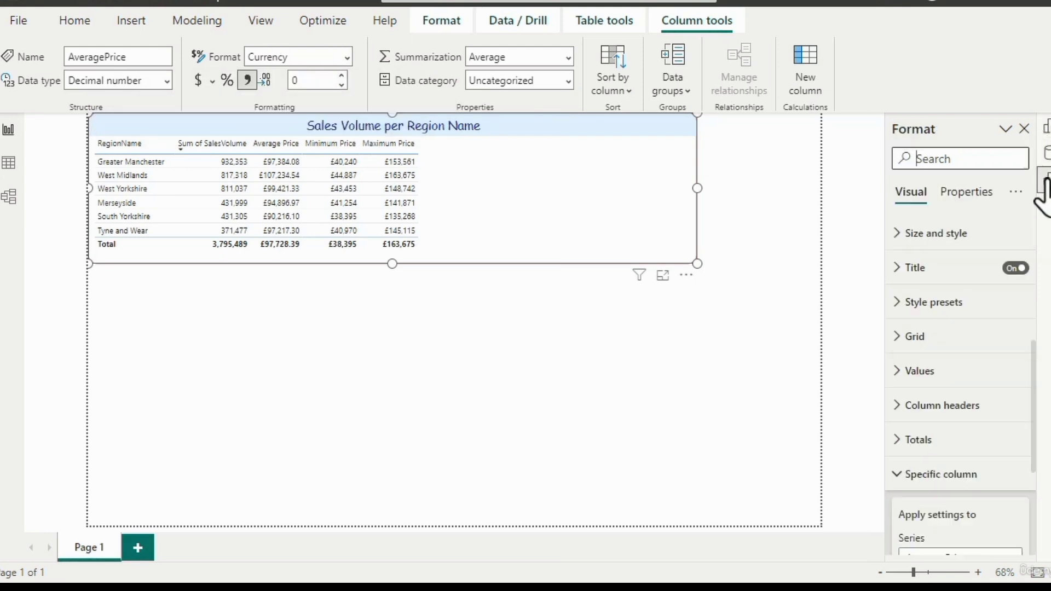
scroll(1034, 463, down, 2)
scroll(1036, 460, down, 3)
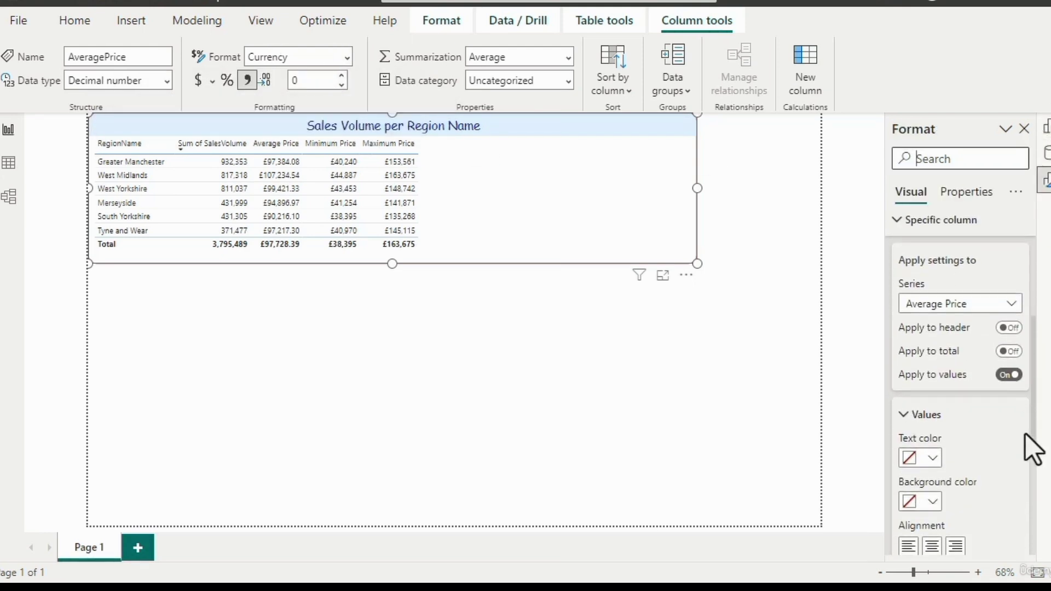
scroll(1034, 455, down, 2)
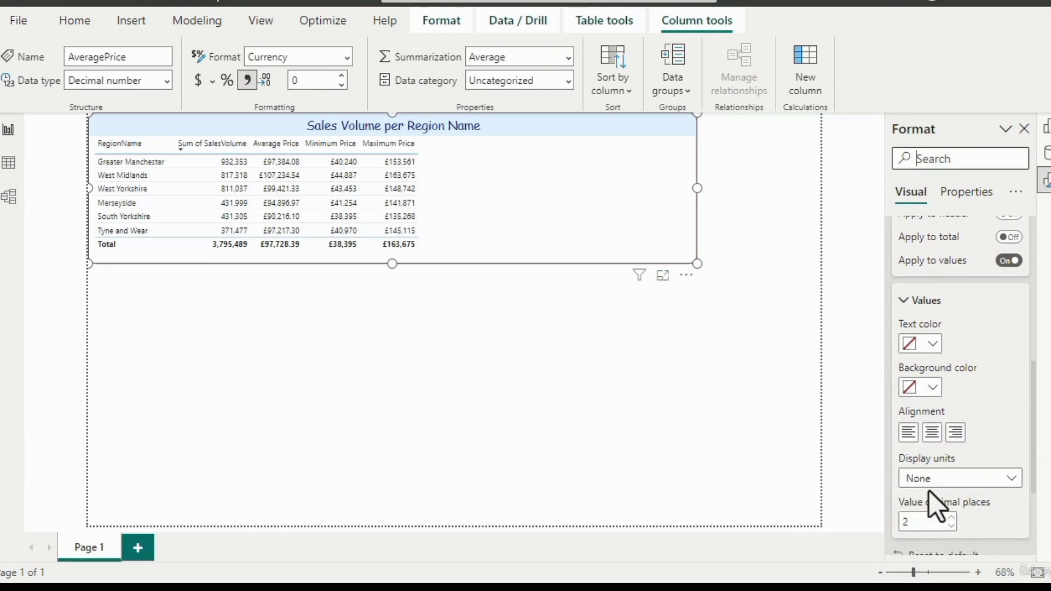
- Select the Date field in the HPIAdmins table and examine the date formats available for it
click(1046, 153)
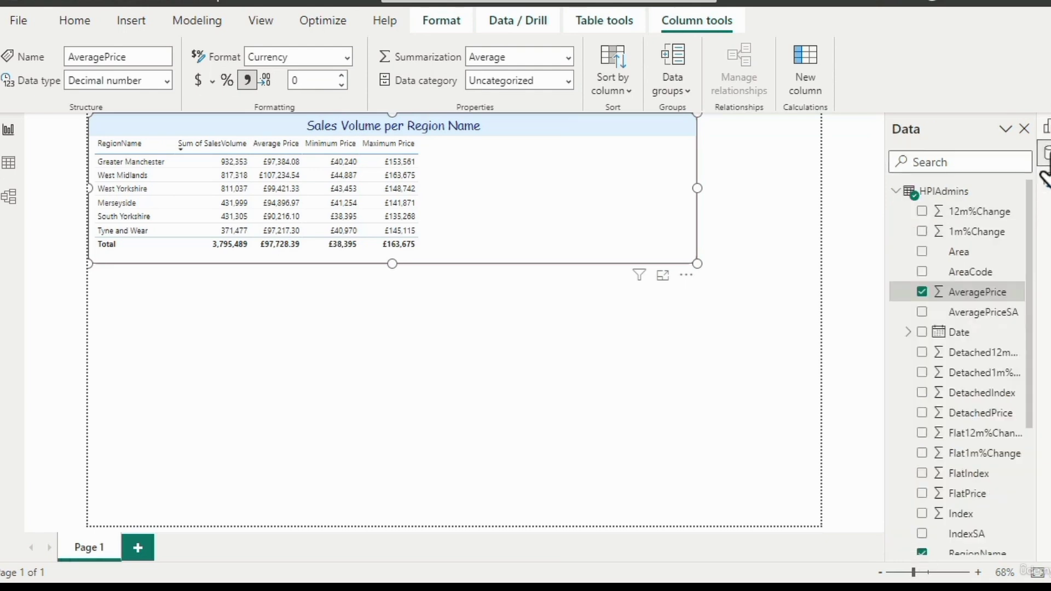
click(970, 332)
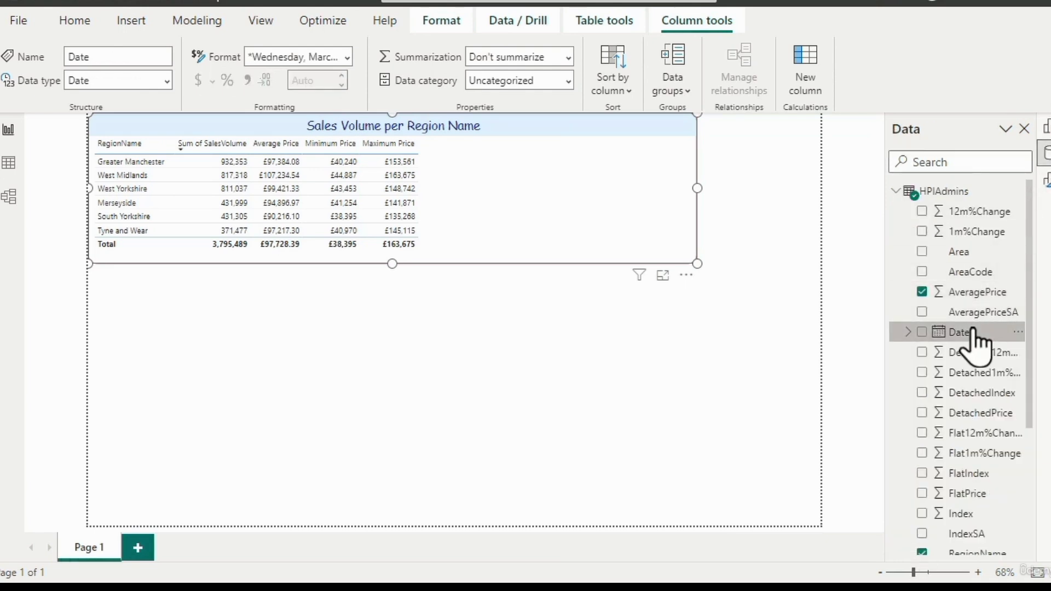
click(350, 58)
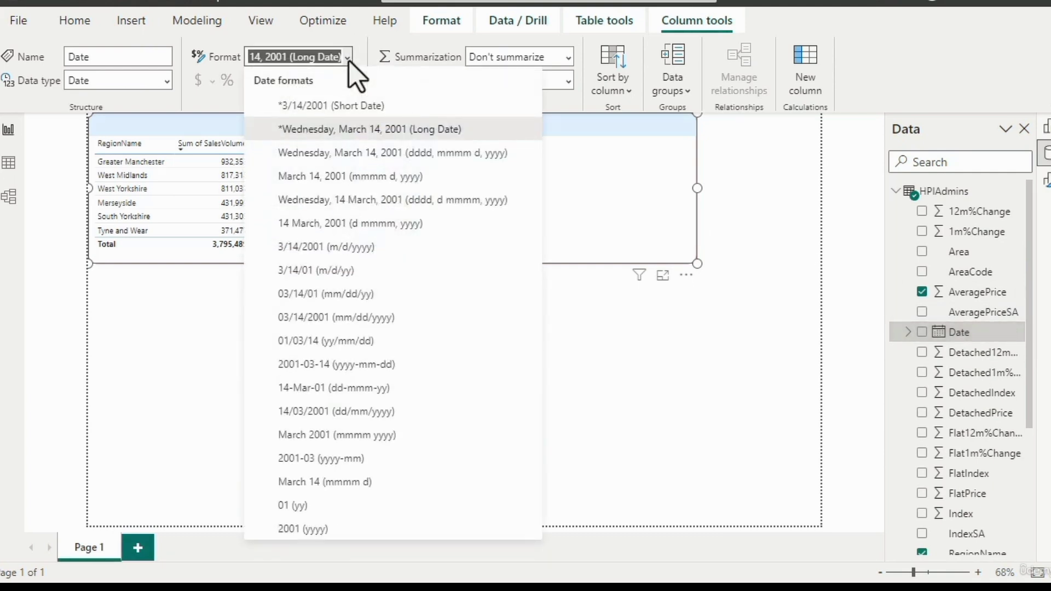
click(348, 59)
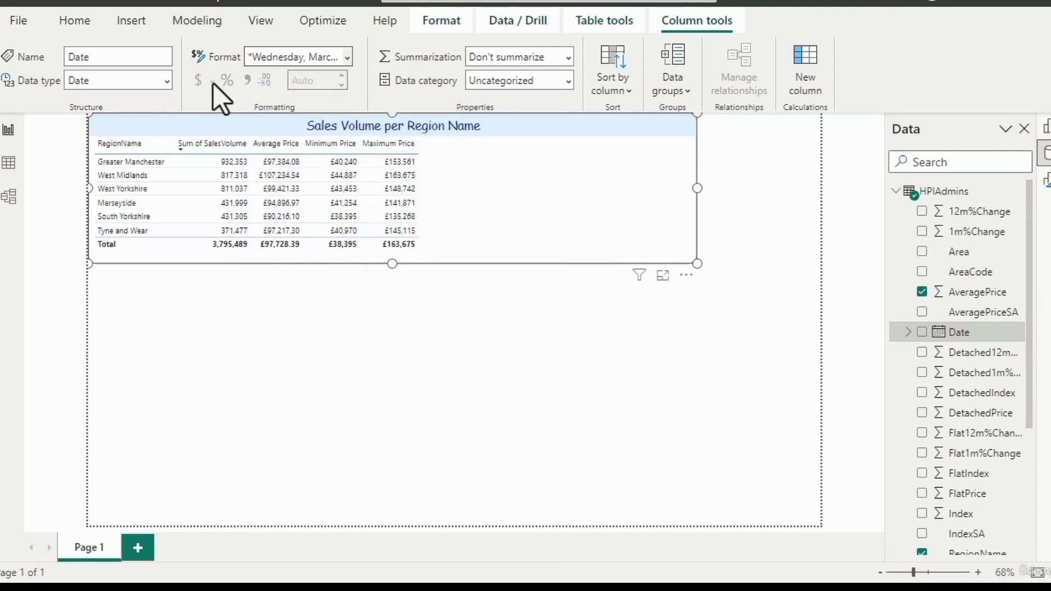
click(348, 58)
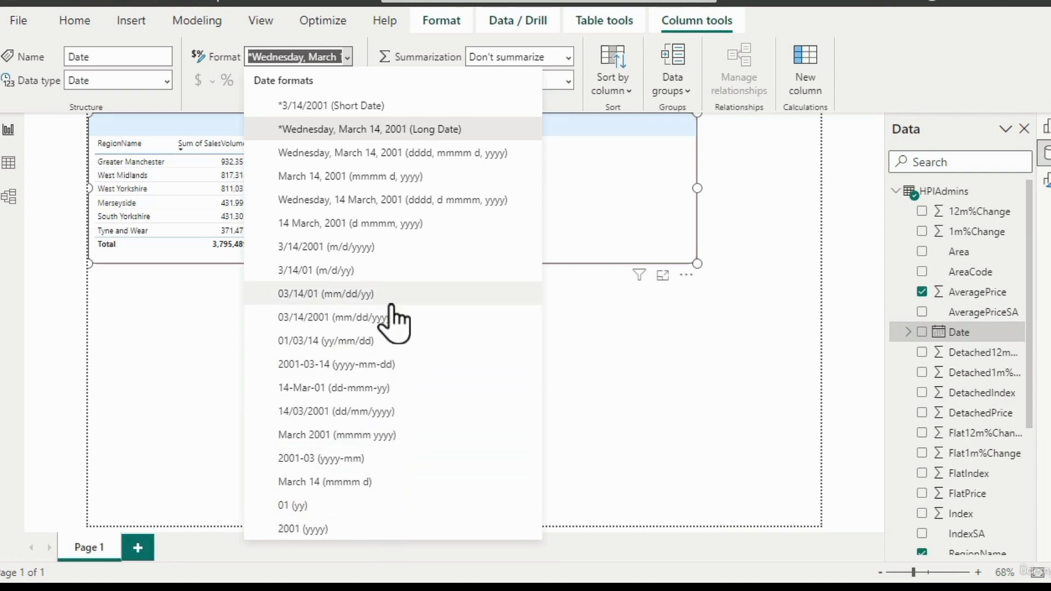
click(364, 53)
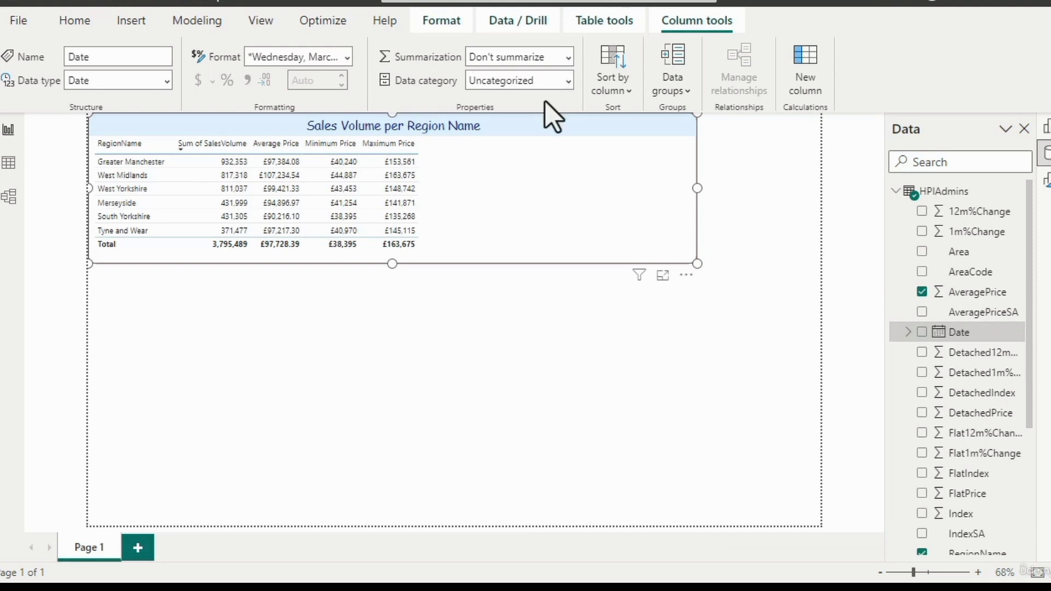
- Recheck the AveragePrice field's format, and review the display units and decimal places options for Average Price in the table visual
click(978, 293)
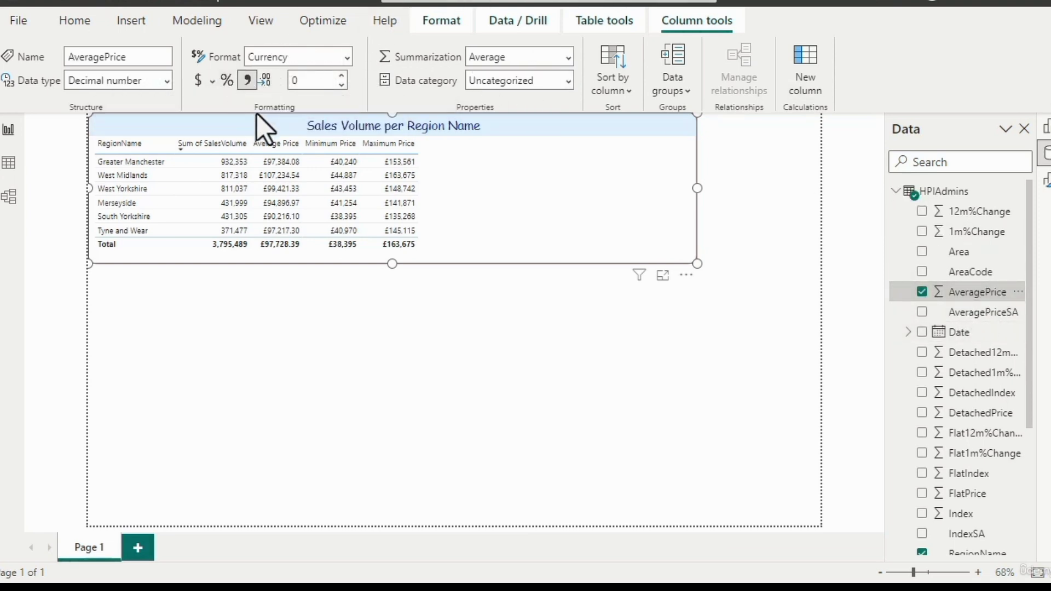
click(557, 176)
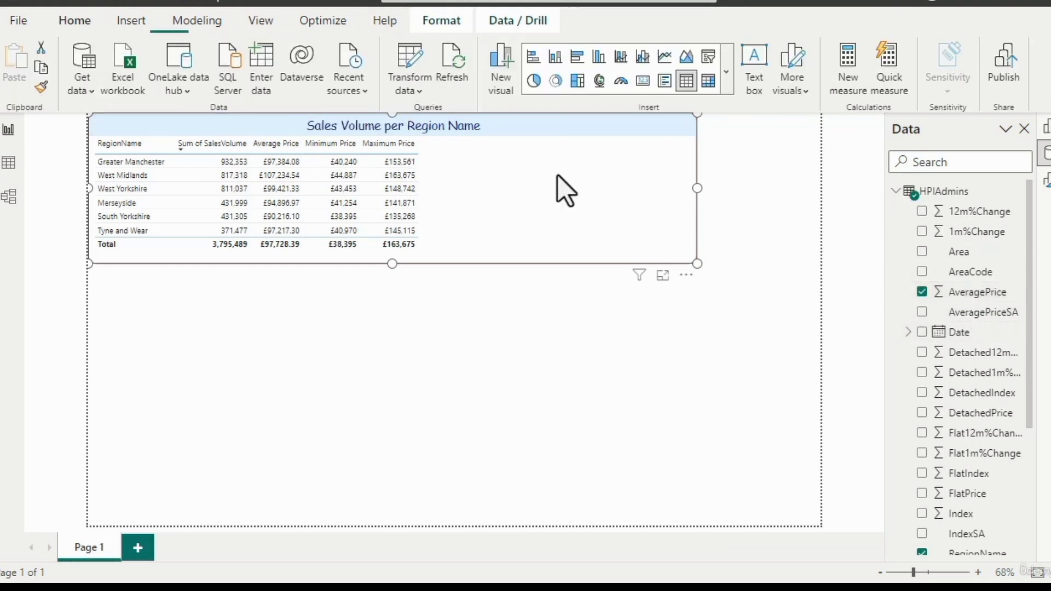
click(1045, 183)
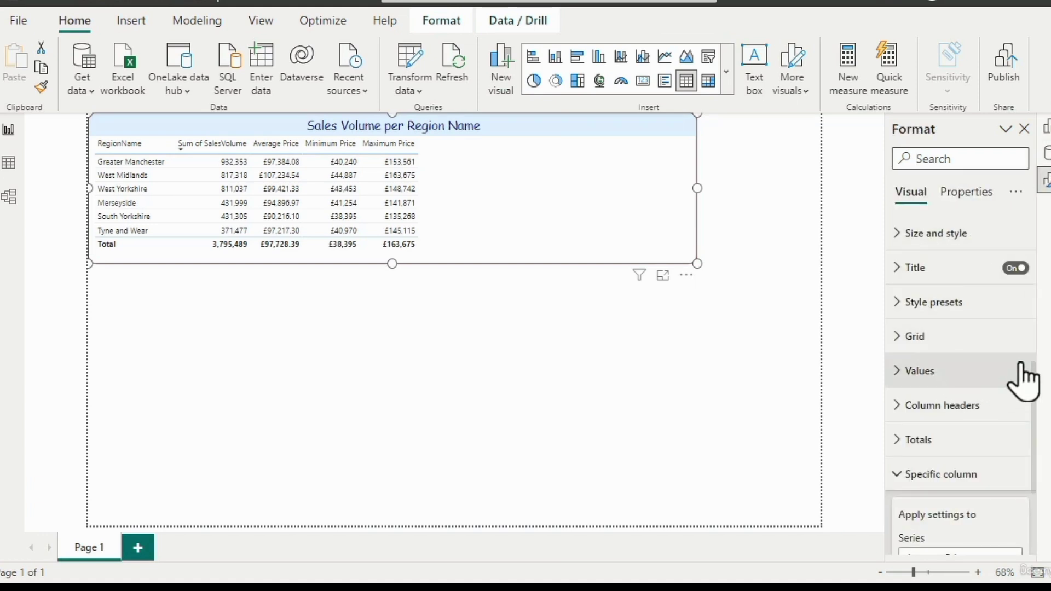
scroll(1039, 387, down, 4)
scroll(1023, 446, down, 4)
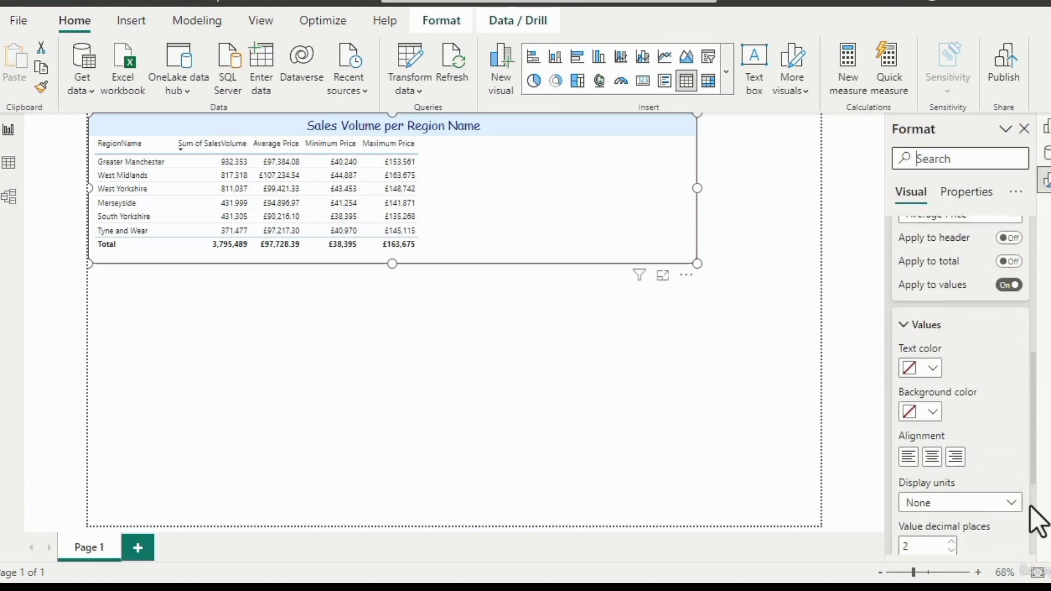
click(933, 474)
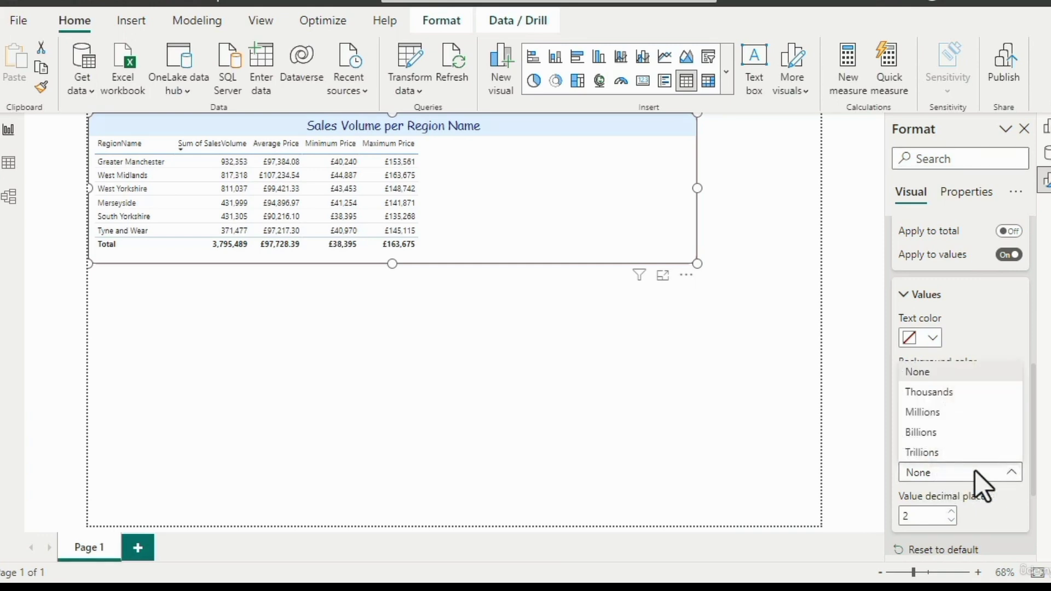
click(976, 472)
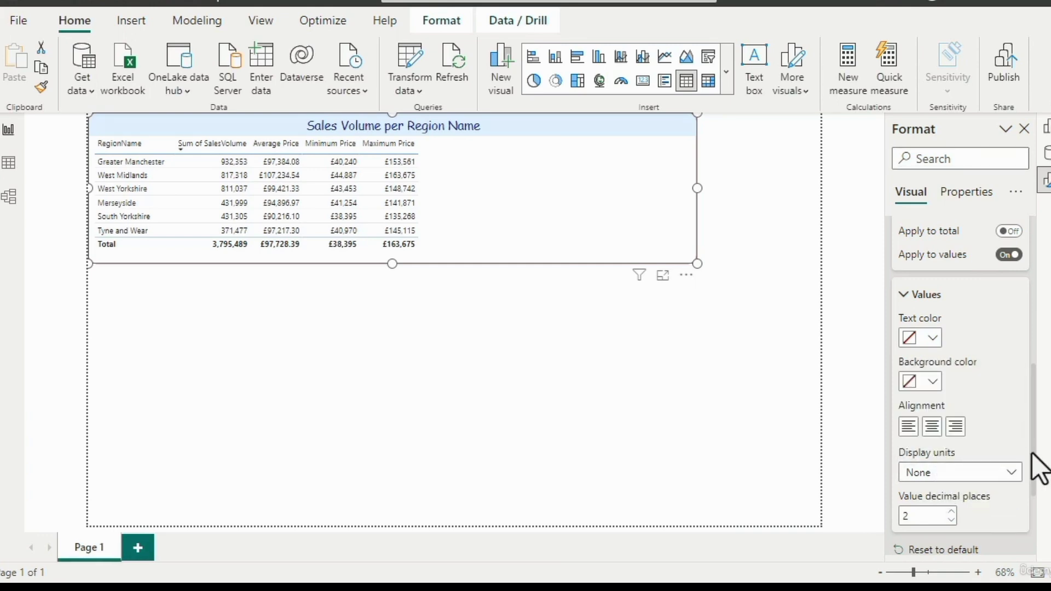
drag(1033, 453, 1031, 406)
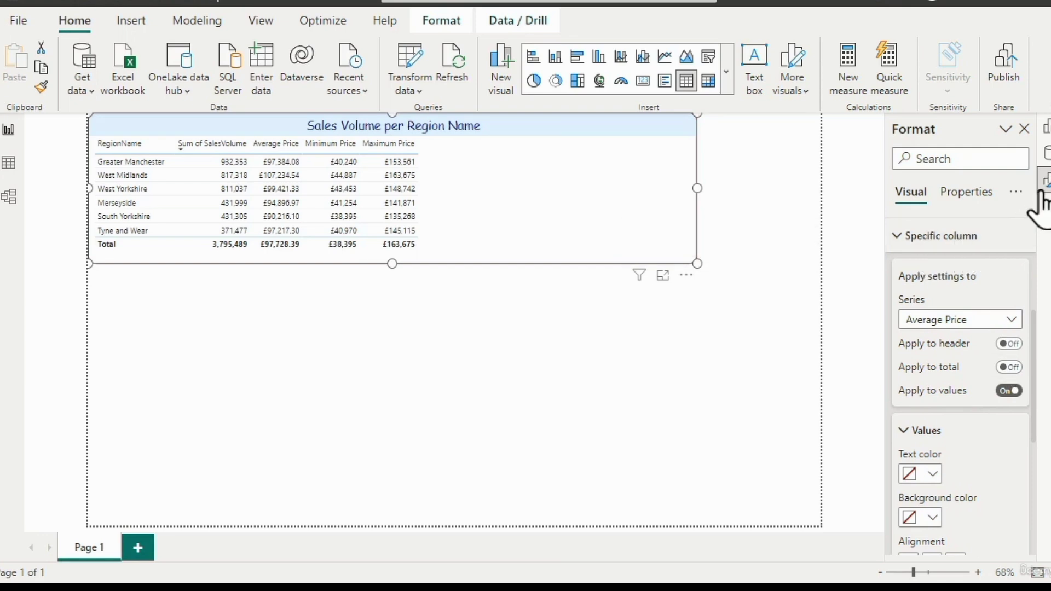
- Replace the AveragePrice field's Currency format with a custom format string starting with $
click(1046, 155)
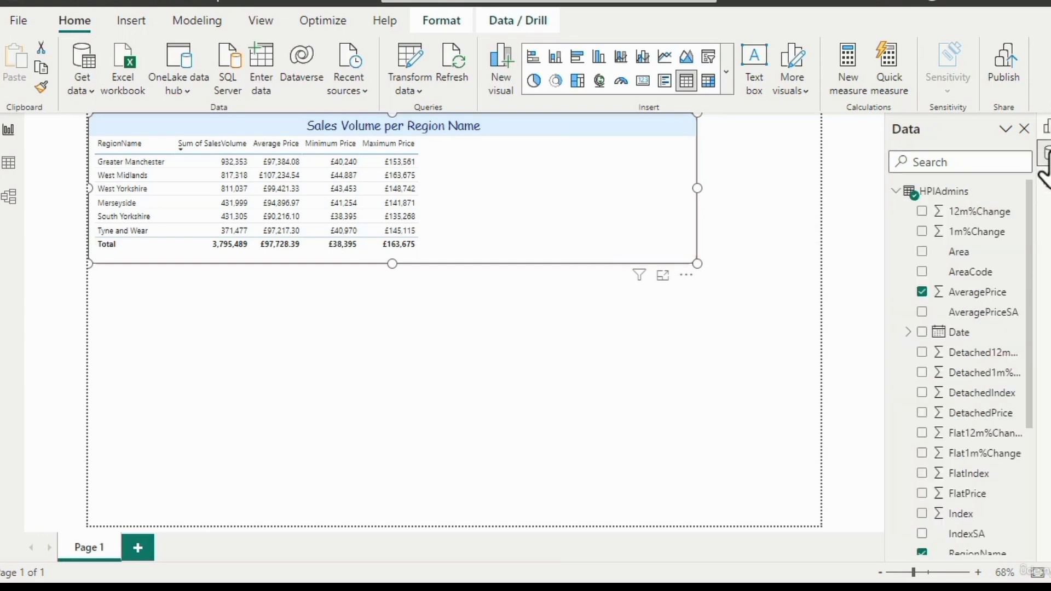
click(980, 295)
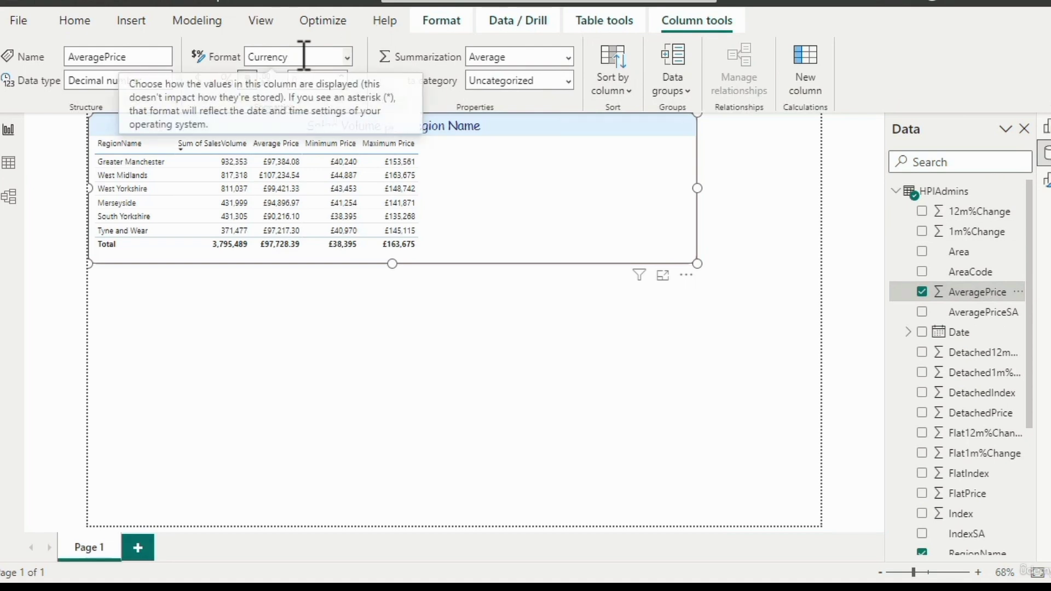
double_click(265, 56)
text($)
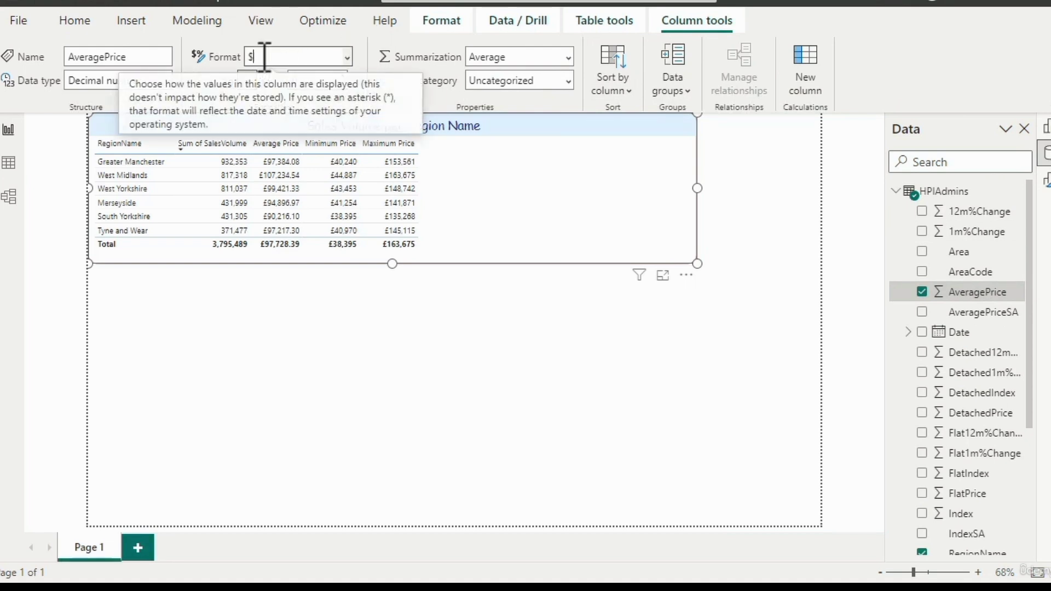